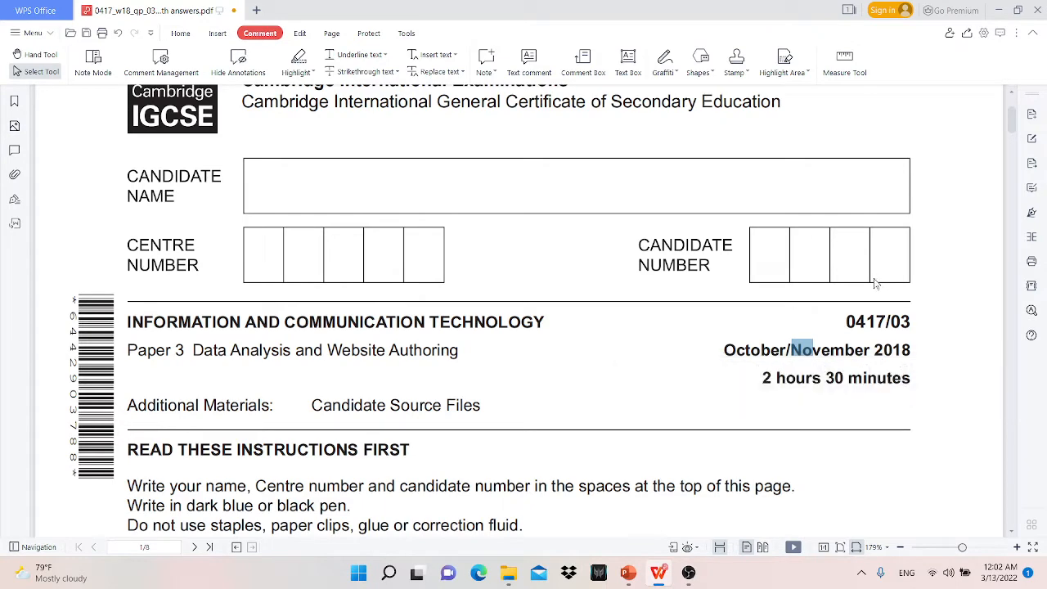
Look through the 0417/03 October/November 2018 question paper as far as Task 3 – Spreadsheet on page 6
{"action": "left_click_drag", "start_coordinate": [891, 321], "coordinate": [909, 324]}
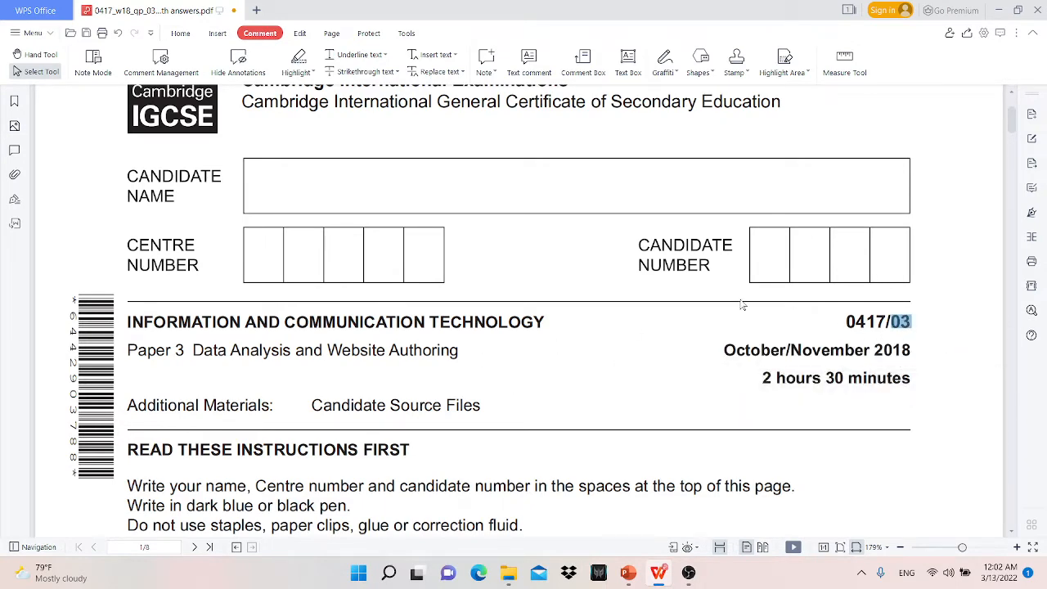
{"action": "scroll", "coordinate": [744, 311], "scroll_direction": "down", "scroll_amount": 10}
{"action": "scroll", "coordinate": [744, 327], "scroll_direction": "down", "scroll_amount": 2}
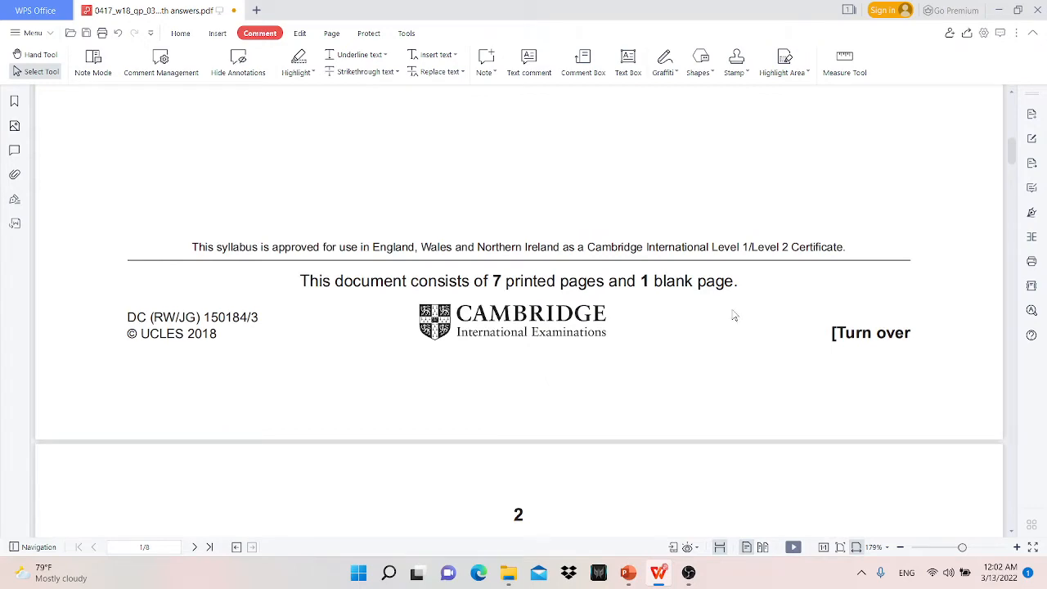
{"action": "scroll", "coordinate": [745, 292], "scroll_direction": "down", "scroll_amount": 4}
{"action": "scroll", "coordinate": [502, 291], "scroll_direction": "down", "scroll_amount": 2}
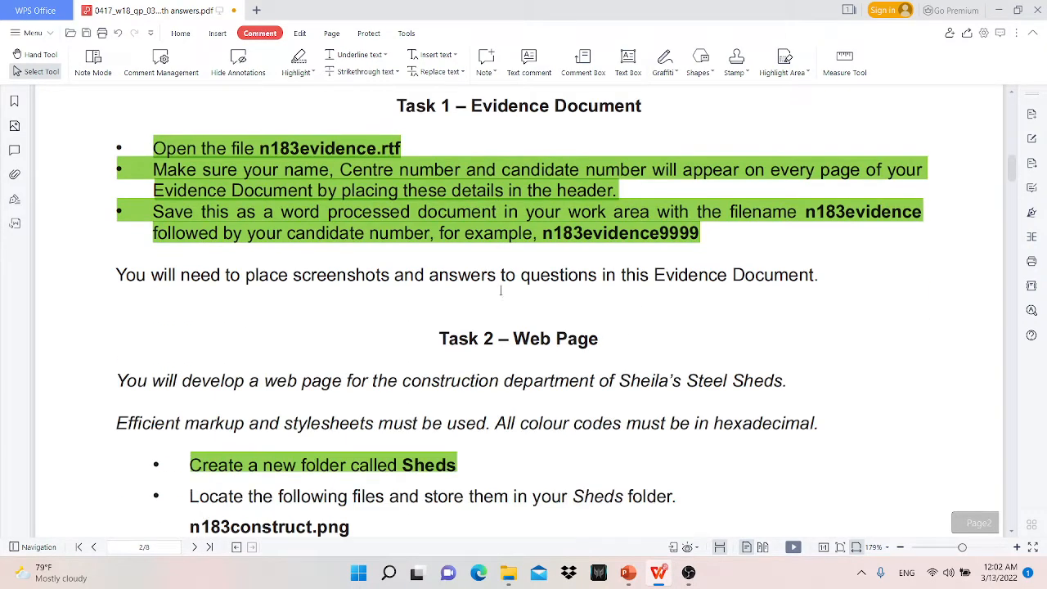
{"action": "scroll", "coordinate": [507, 344], "scroll_direction": "down", "scroll_amount": 2}
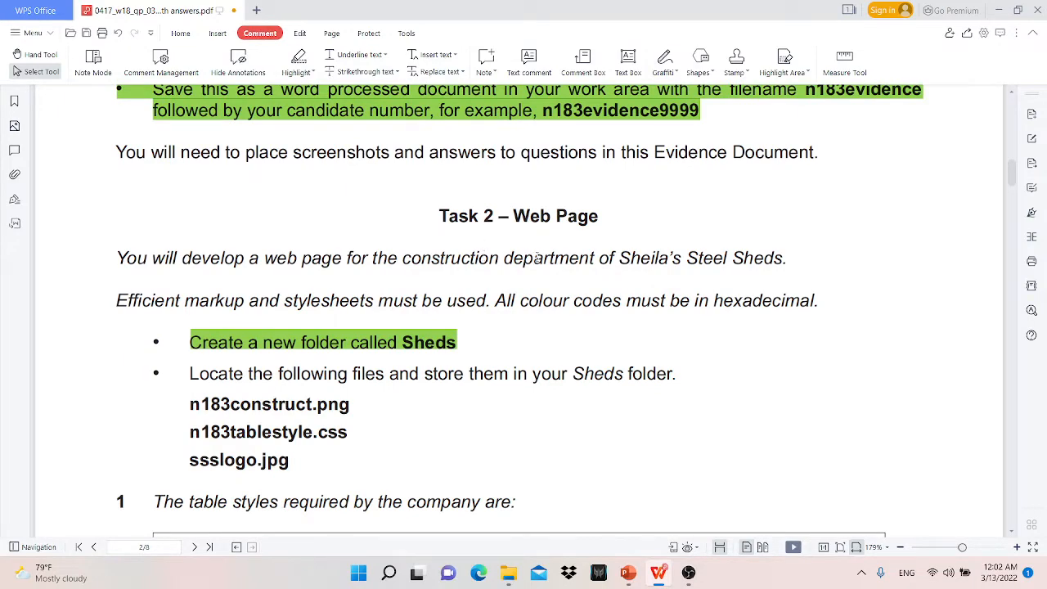
{"action": "scroll", "coordinate": [549, 278], "scroll_direction": "down", "scroll_amount": 10}
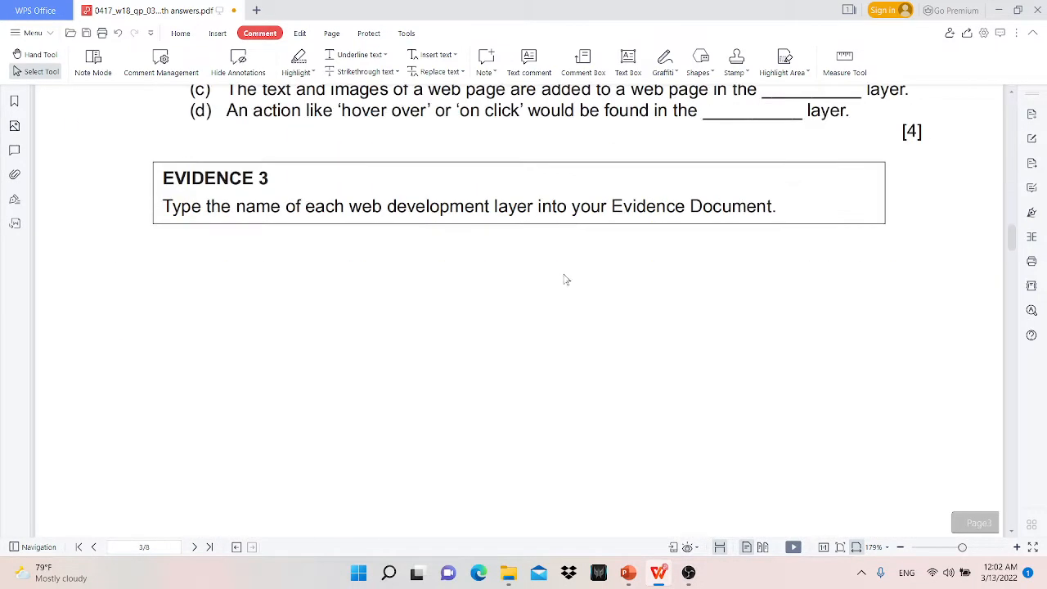
{"action": "scroll", "coordinate": [565, 279], "scroll_direction": "down", "scroll_amount": 15}
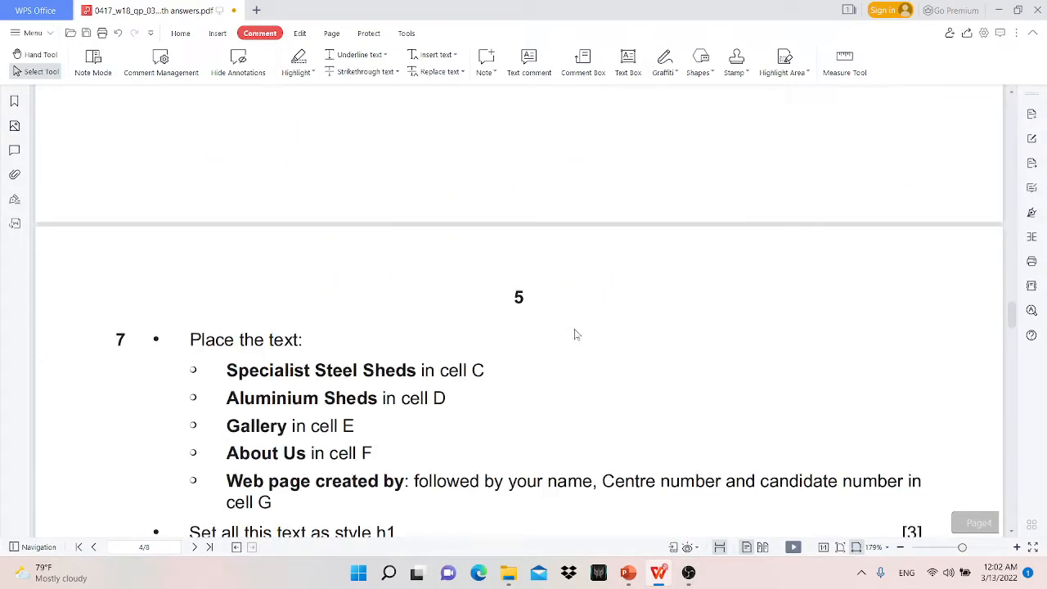
{"action": "scroll", "coordinate": [589, 343], "scroll_direction": "down", "scroll_amount": 15}
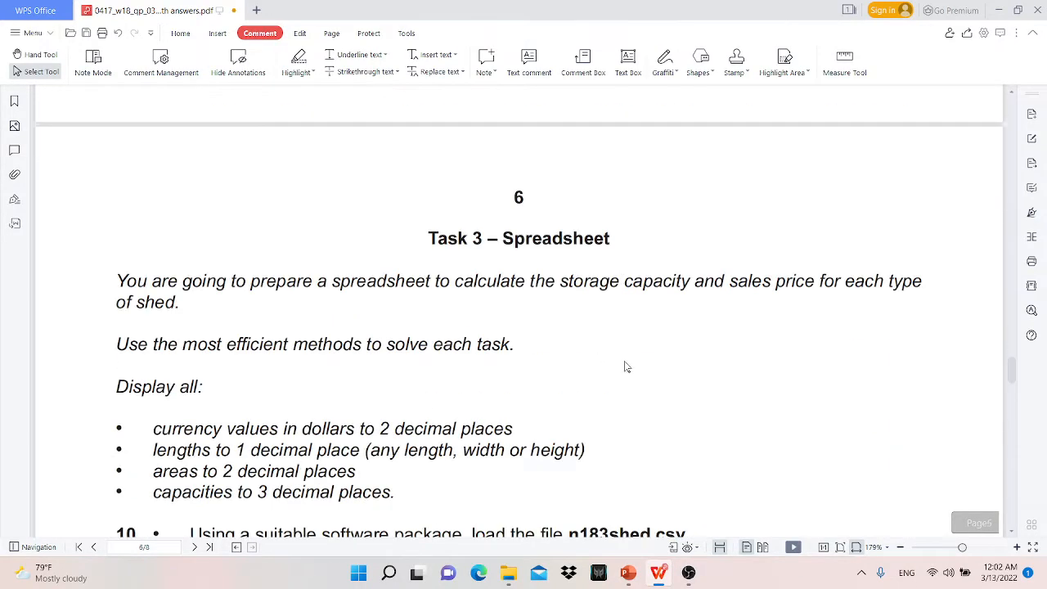
{"action": "scroll", "coordinate": [573, 303], "scroll_direction": "down", "scroll_amount": 1}
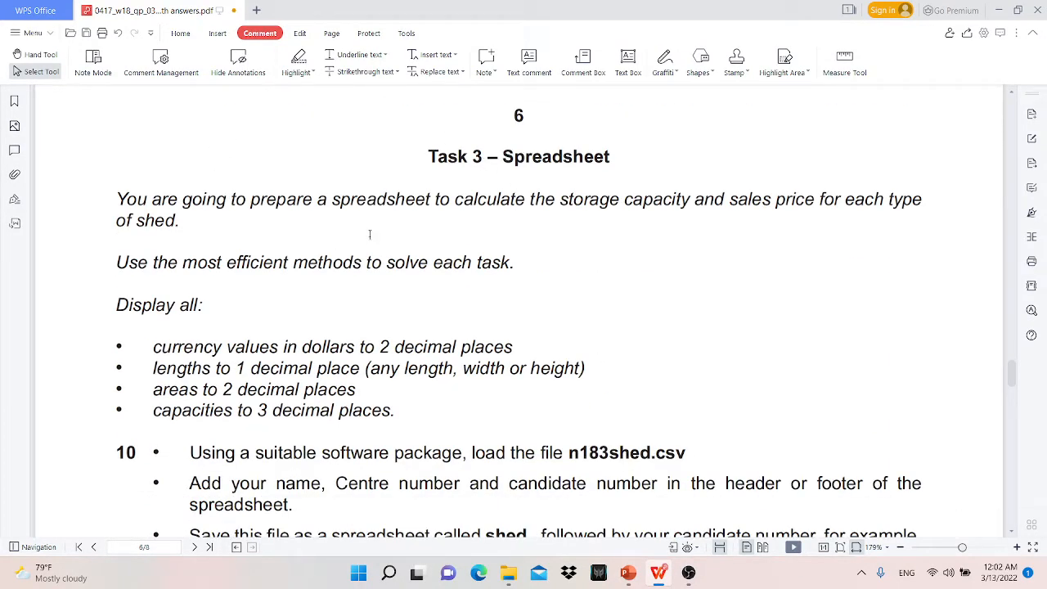
Locate the n183shed worksheet in the 2018 NOV P3 - demo folder, and return to the question paper
{"action": "left_click", "coordinate": [1000, 12]}
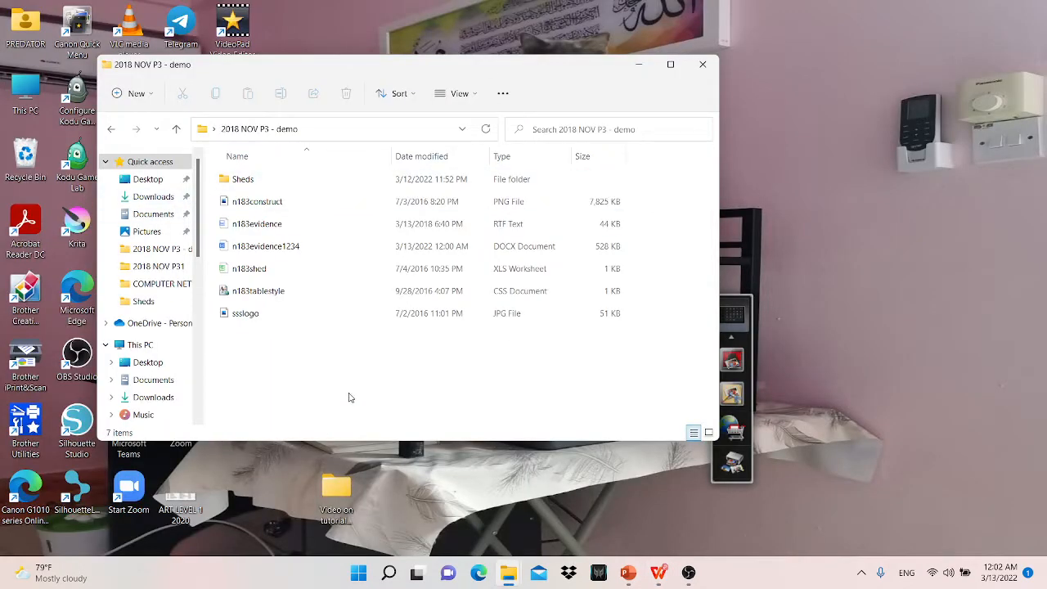
{"action": "left_click_drag", "start_coordinate": [462, 74], "coordinate": [383, 54]}
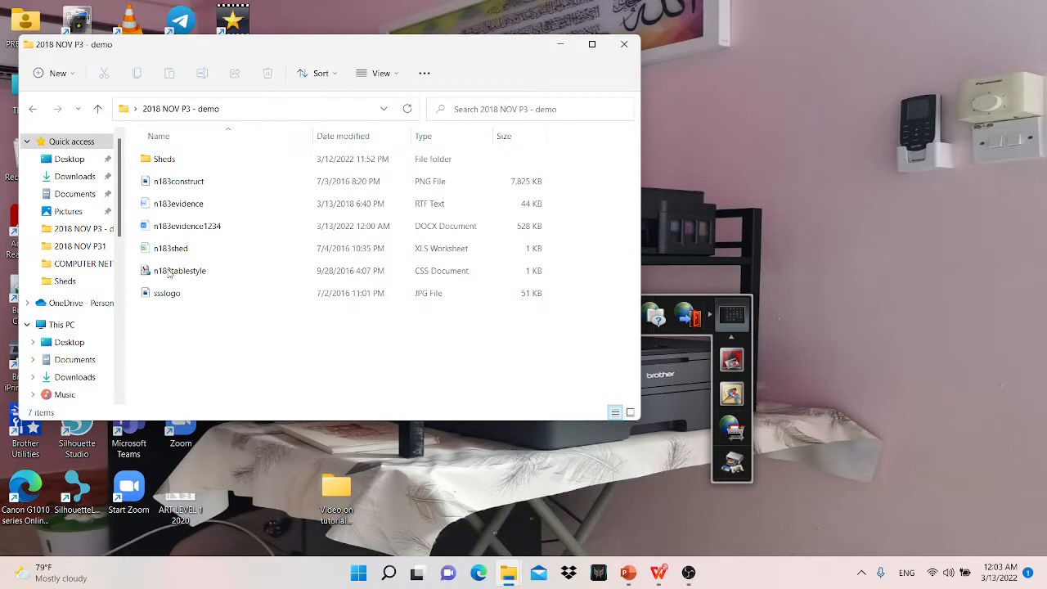
{"action": "left_click", "coordinate": [195, 254]}
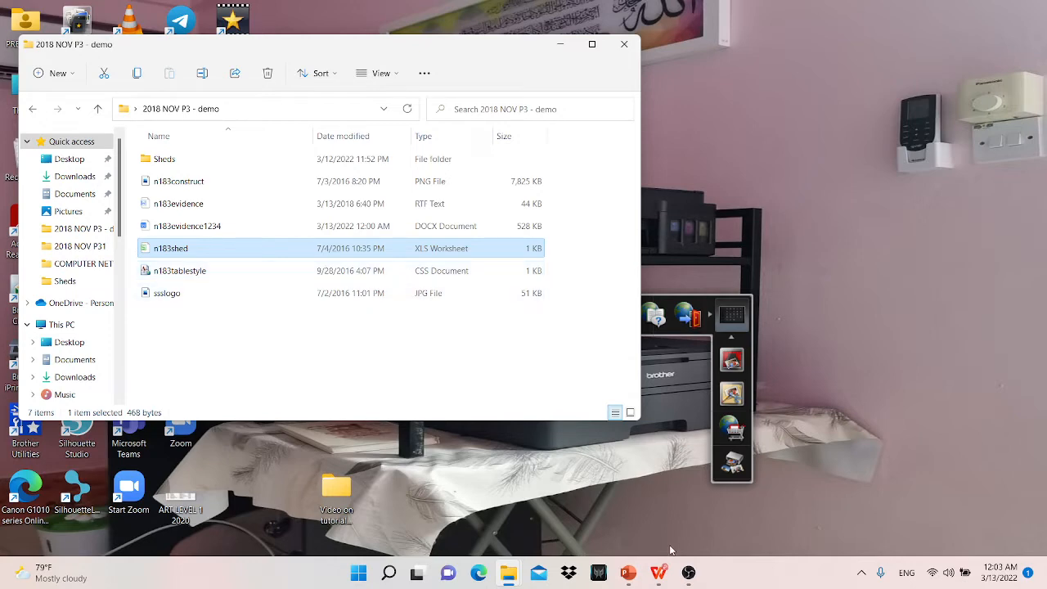
{"action": "mouse_move", "coordinate": [660, 582]}
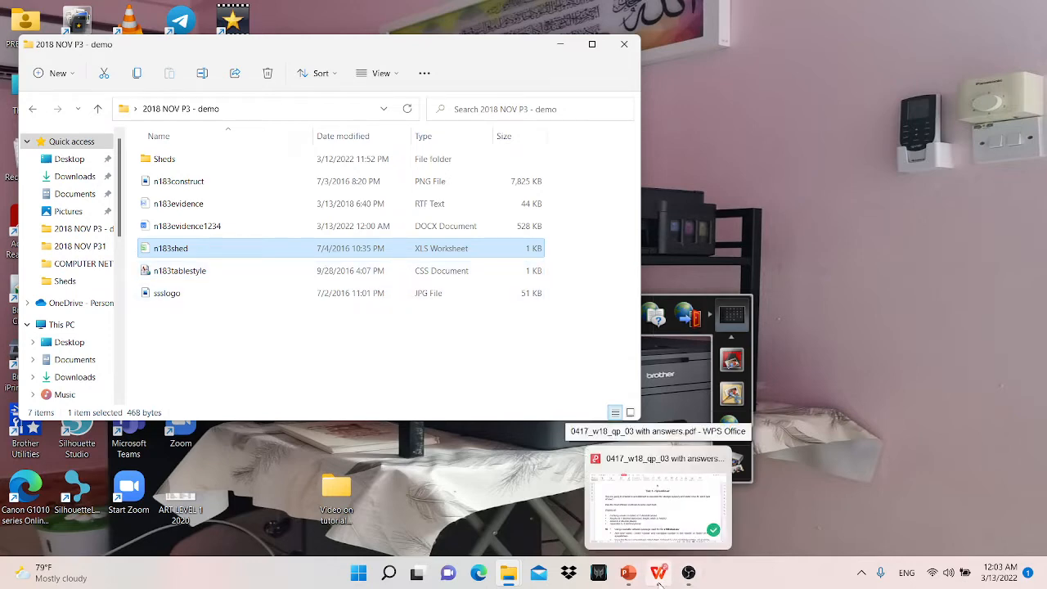
{"action": "left_click", "coordinate": [659, 581]}
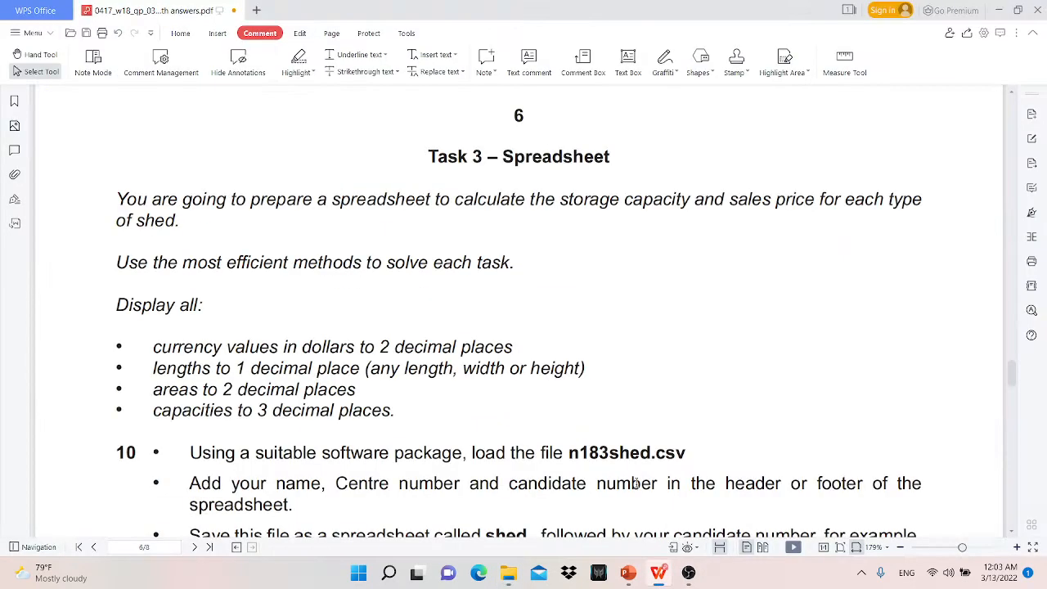
Read the Task 3 number display requirements and the question 10 instruction on which file to load
{"action": "scroll", "coordinate": [365, 239], "scroll_direction": "down", "scroll_amount": 2}
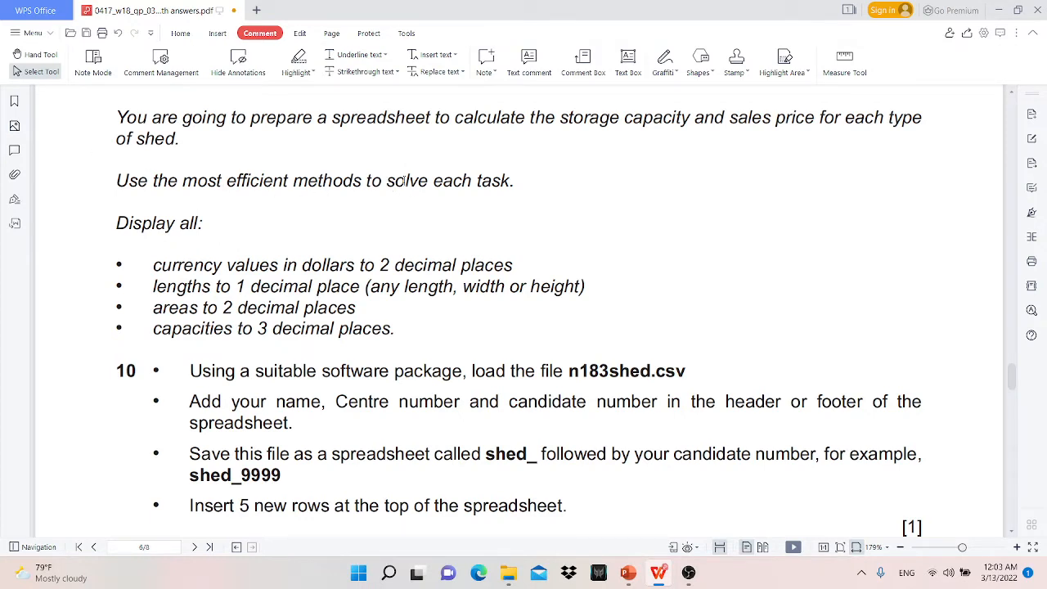
{"action": "scroll", "coordinate": [426, 196], "scroll_direction": "down", "scroll_amount": 1}
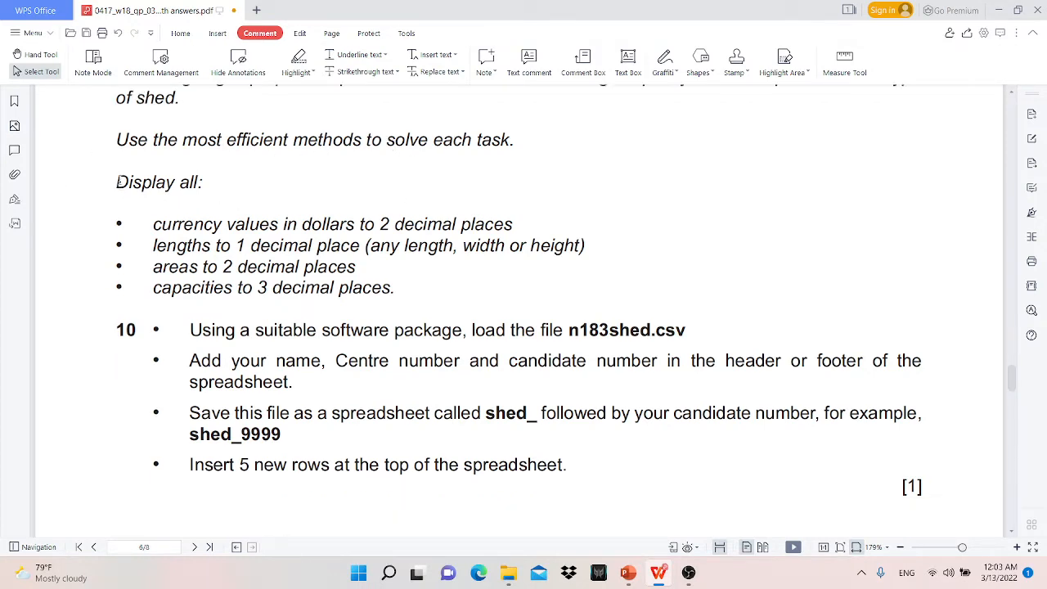
{"action": "left_click_drag", "start_coordinate": [117, 182], "coordinate": [218, 180]}
{"action": "left_click", "coordinate": [163, 243]}
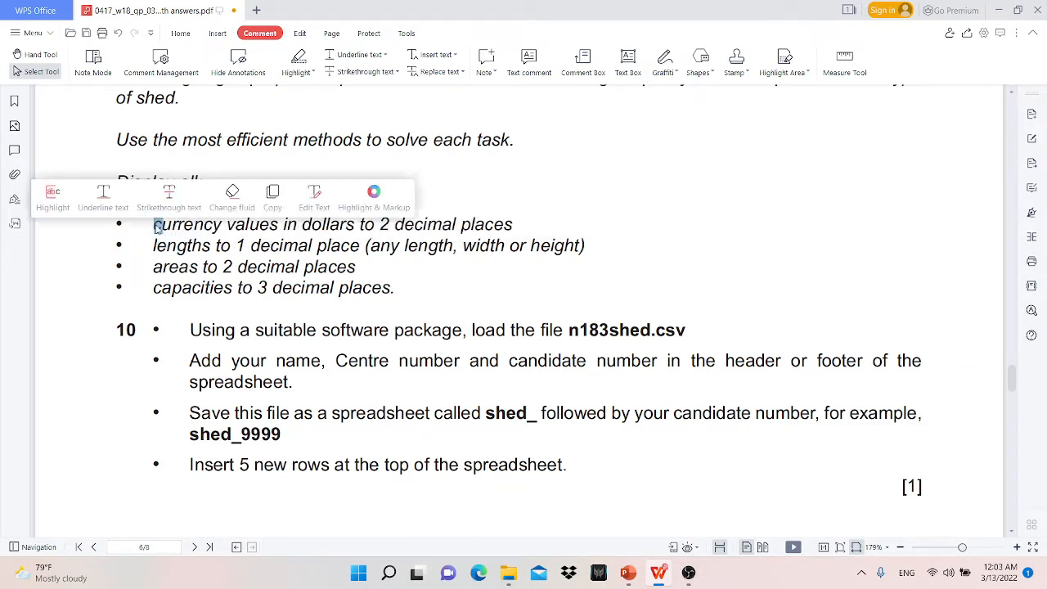
{"action": "left_click", "coordinate": [309, 268]}
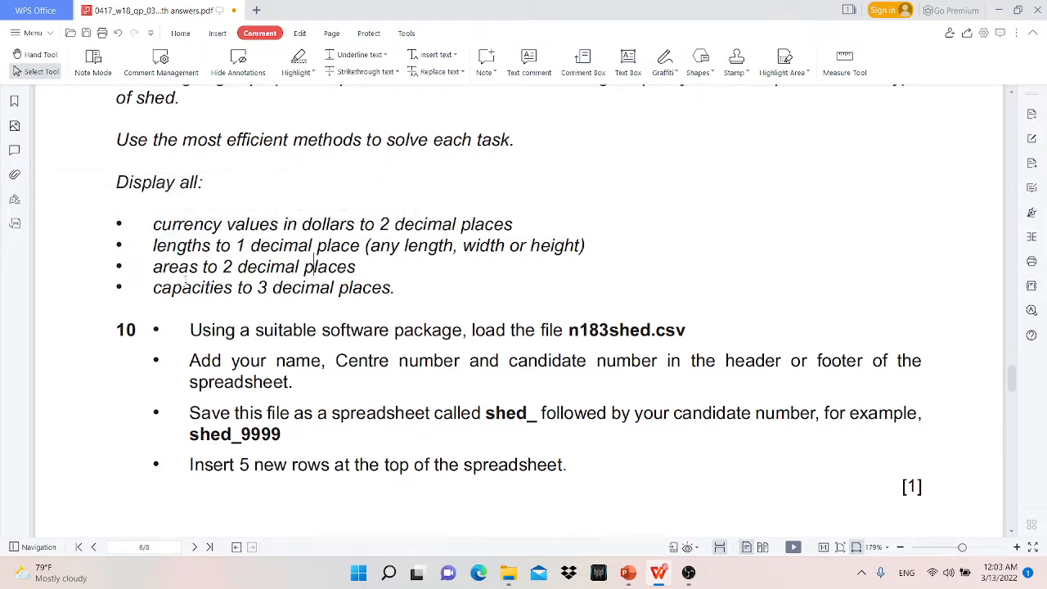
{"action": "left_click_drag", "start_coordinate": [155, 229], "coordinate": [262, 229]}
{"action": "left_click", "coordinate": [408, 225]}
{"action": "scroll", "coordinate": [498, 350], "scroll_direction": "down", "scroll_amount": 3}
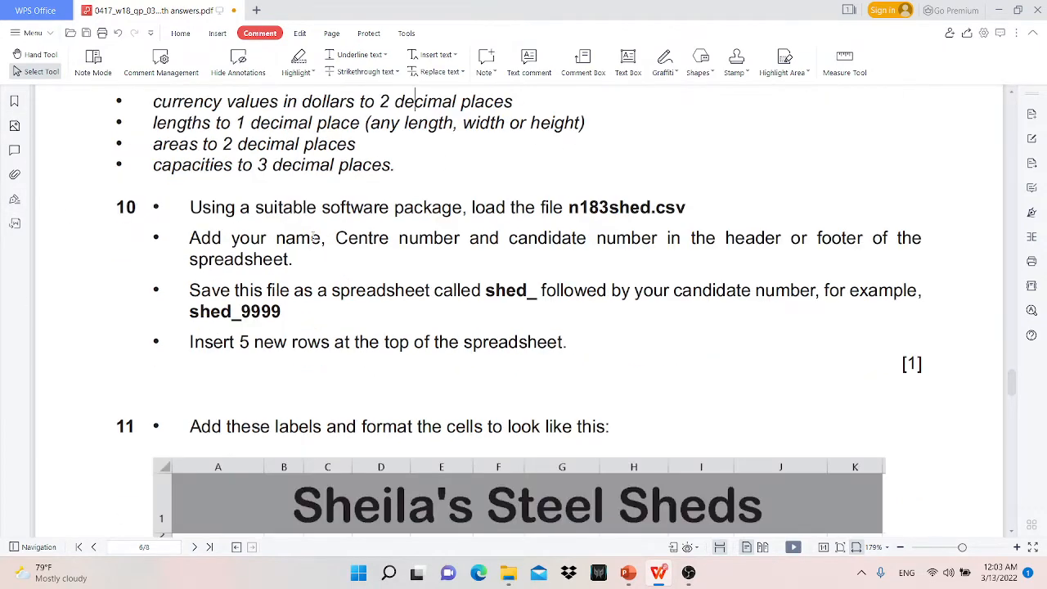
{"action": "left_click_drag", "start_coordinate": [323, 207], "coordinate": [504, 209]}
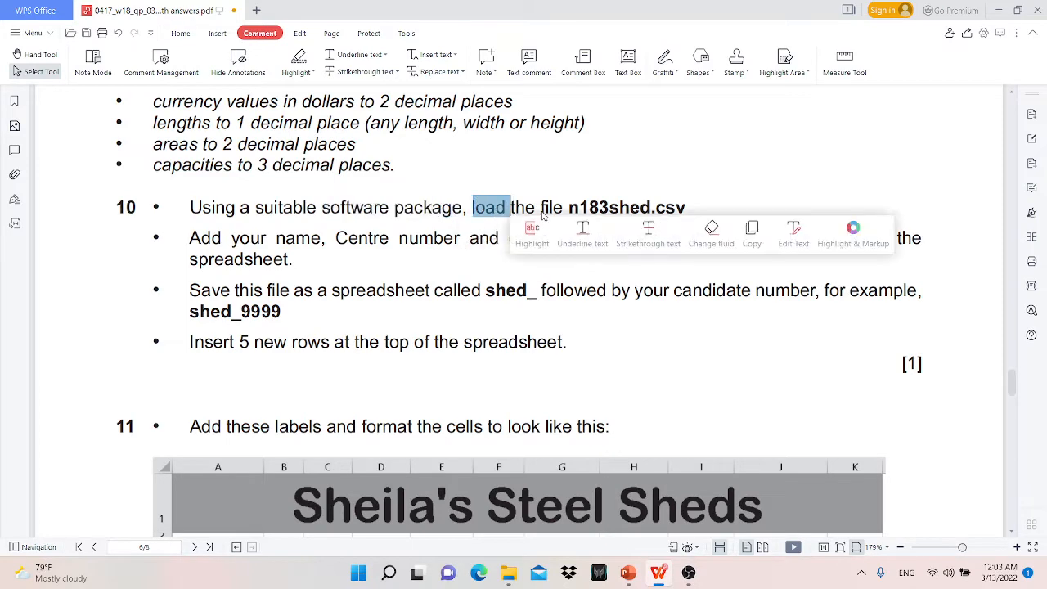
{"action": "left_click_drag", "start_coordinate": [570, 208], "coordinate": [579, 209]}
{"action": "left_click", "coordinate": [588, 211]}
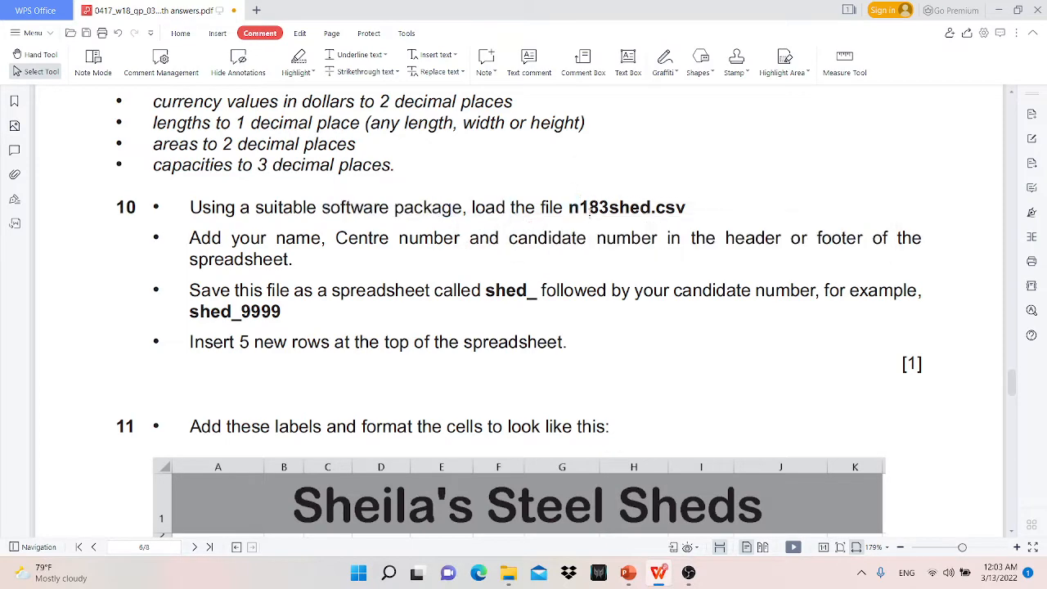
Reduce the question paper from full screen and place the 2018 NOV P3 - demo folder window over its lower part
{"action": "double_click", "coordinate": [717, 10]}
{"action": "left_click", "coordinate": [500, 386]}
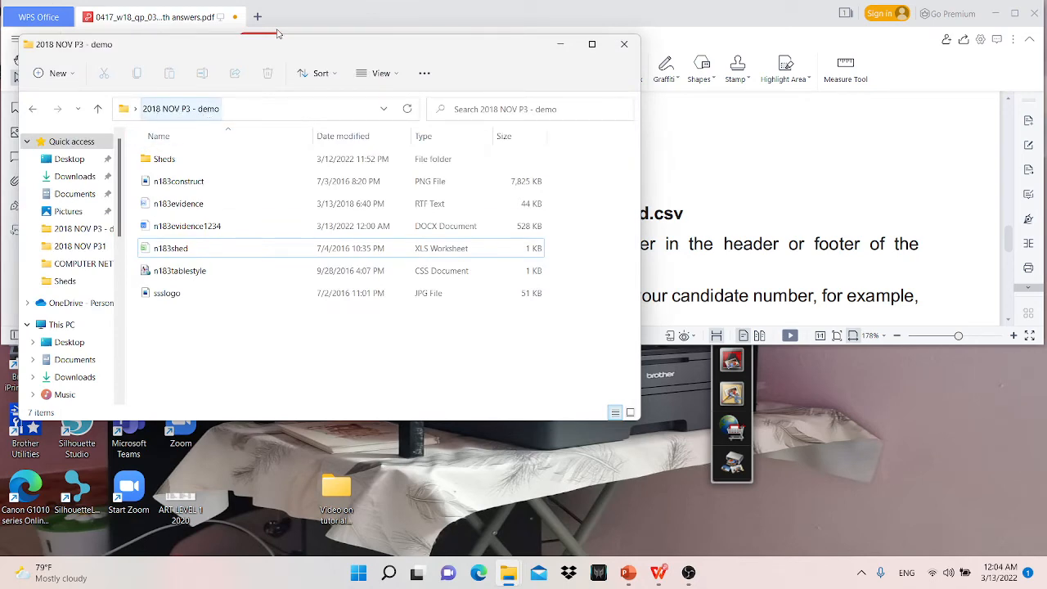
{"action": "left_click_drag", "start_coordinate": [271, 54], "coordinate": [484, 116]}
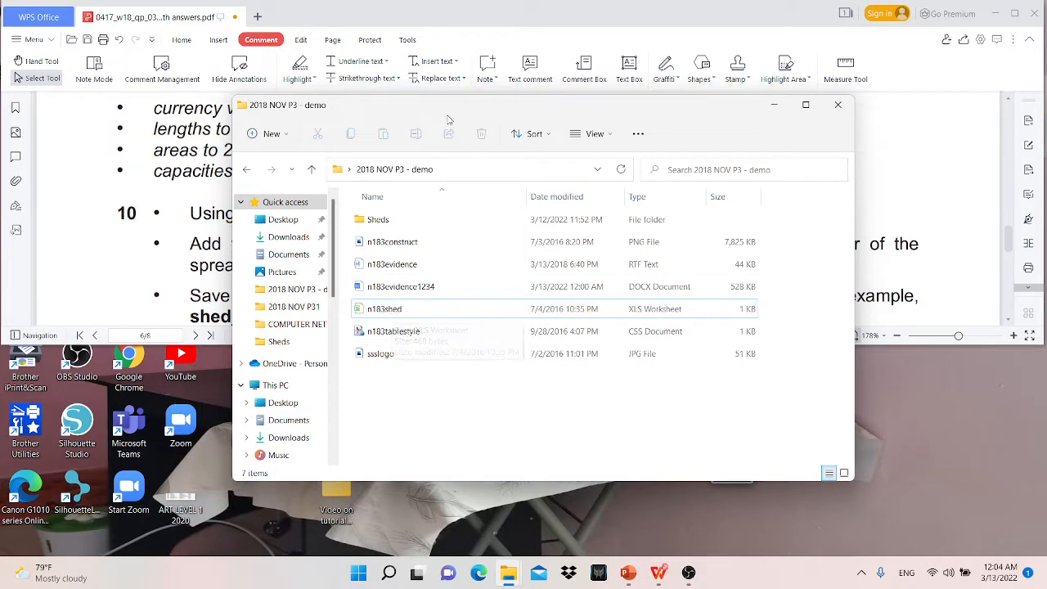
{"action": "left_click_drag", "start_coordinate": [503, 113], "coordinate": [475, 233]}
Open the n183shed worksheet from the folder with Excel
{"action": "right_click", "coordinate": [363, 424]}
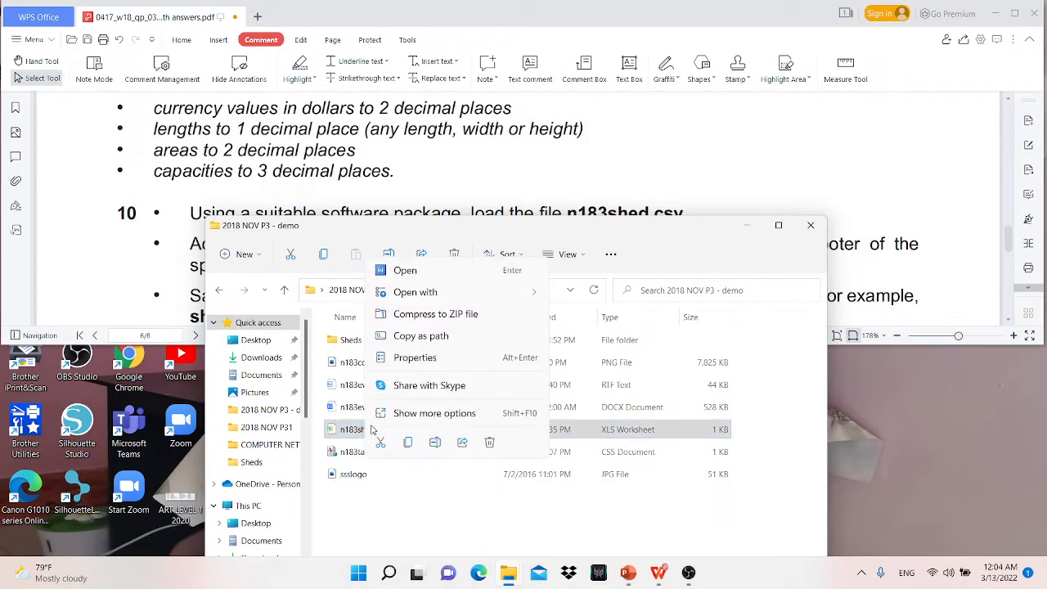
{"action": "mouse_move", "coordinate": [484, 292]}
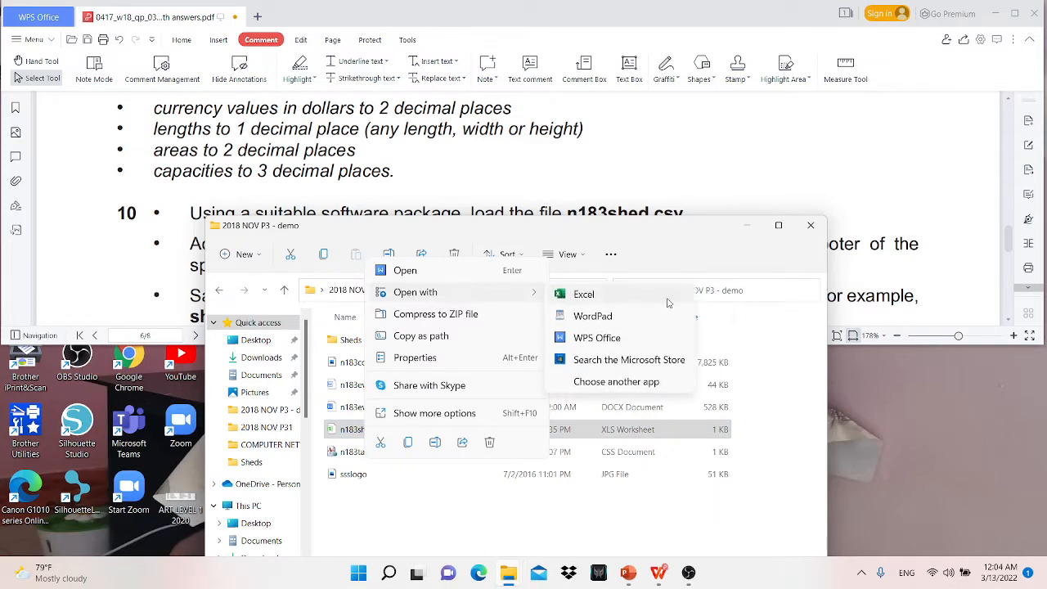
{"action": "left_click", "coordinate": [583, 296]}
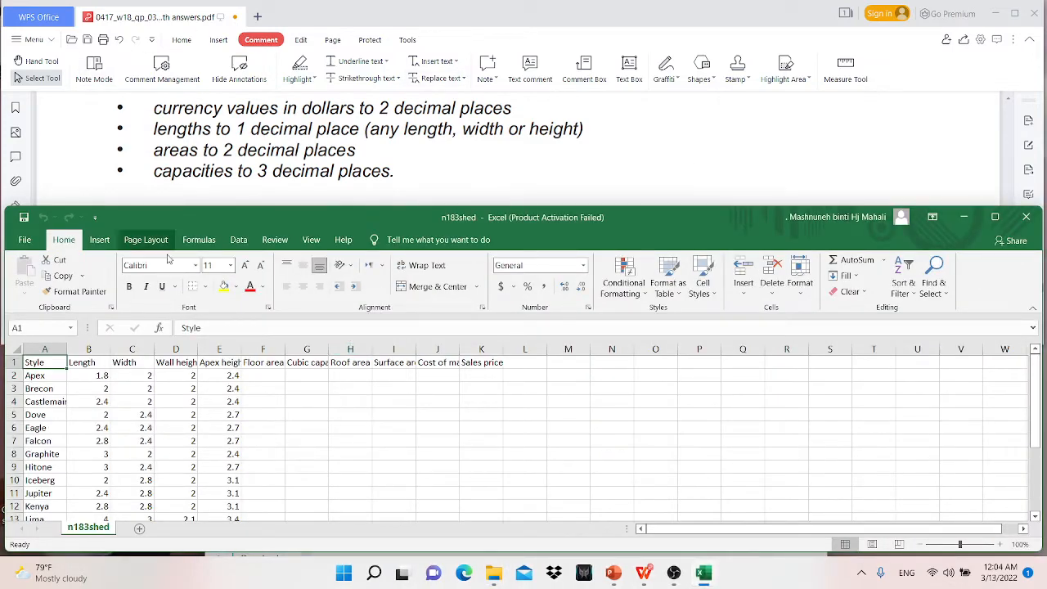
Review the shed data in n183shed and the header, file name and row instructions in question 10
{"action": "scroll", "coordinate": [204, 448], "scroll_direction": "down", "scroll_amount": 3}
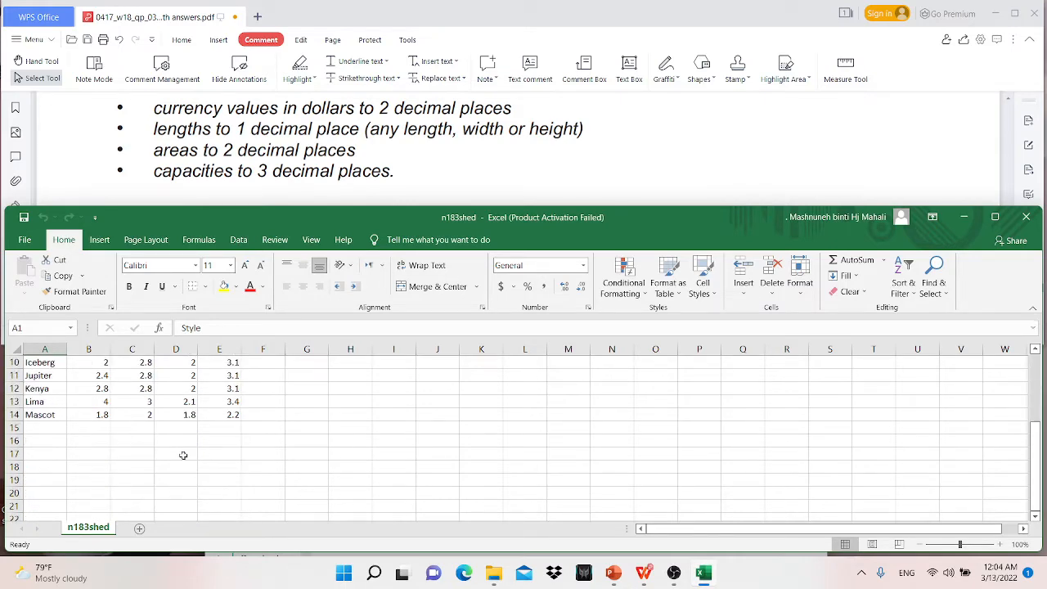
{"action": "left_click", "coordinate": [677, 225]}
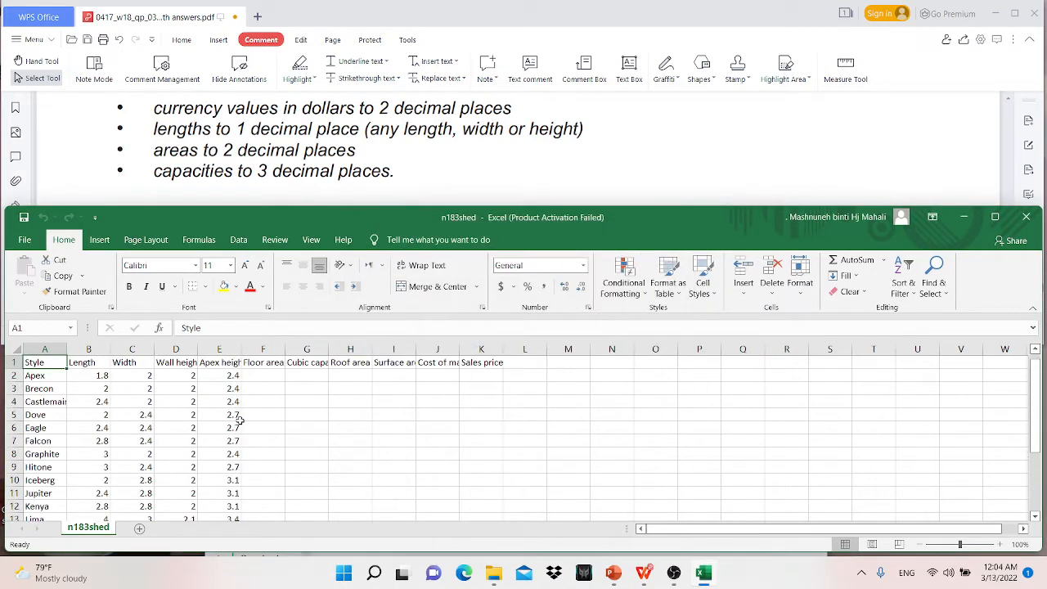
{"action": "scroll", "coordinate": [241, 430], "scroll_direction": "up", "scroll_amount": 3}
{"action": "left_click", "coordinate": [491, 141]}
{"action": "scroll", "coordinate": [282, 255], "scroll_direction": "down", "scroll_amount": 1}
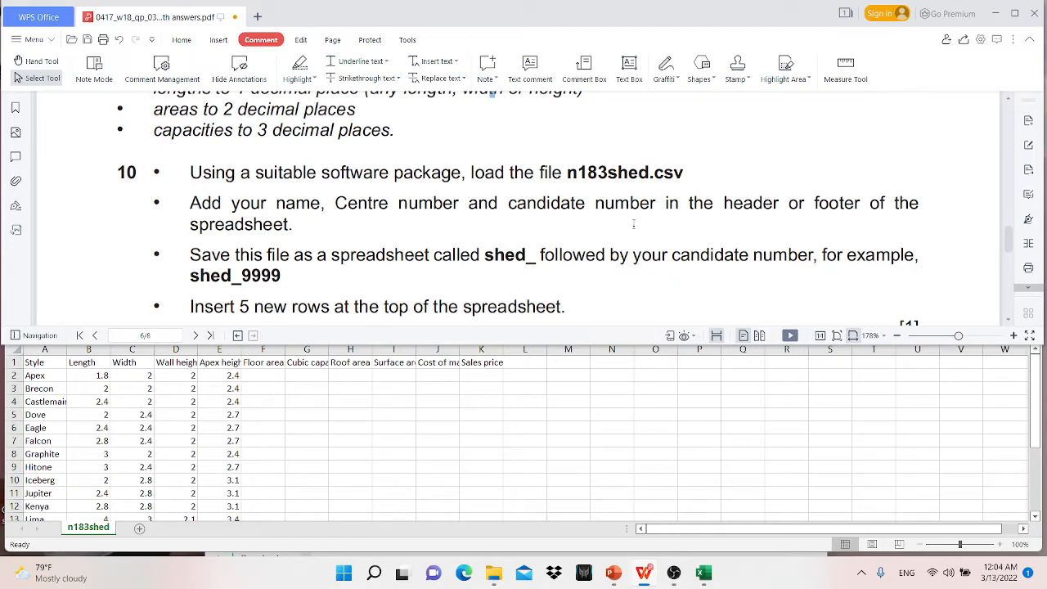
Insert a page header in the n183shed worksheet
{"action": "left_click", "coordinate": [446, 487]}
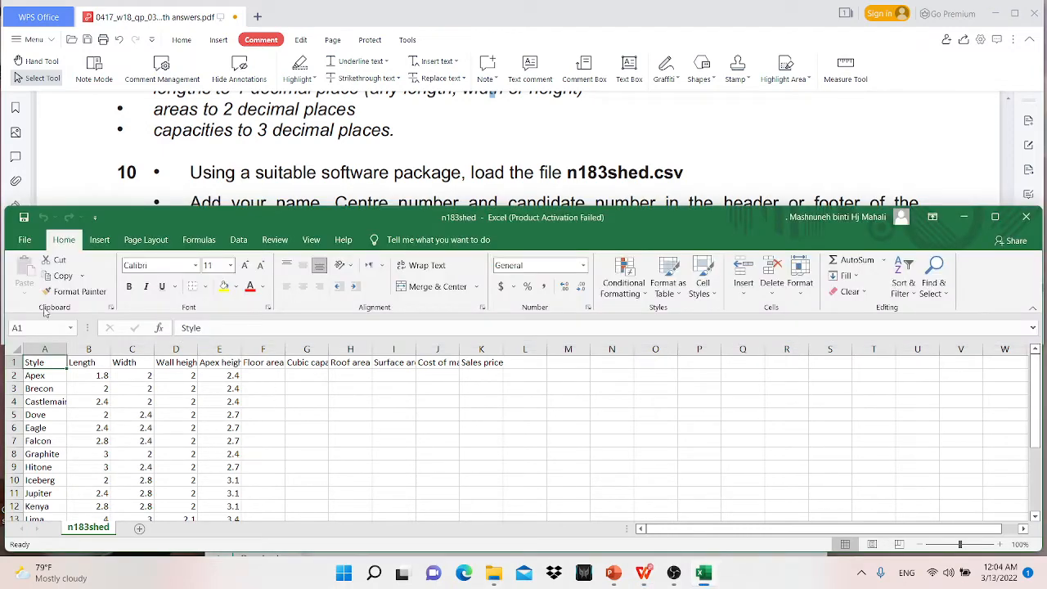
{"action": "left_click", "coordinate": [96, 244]}
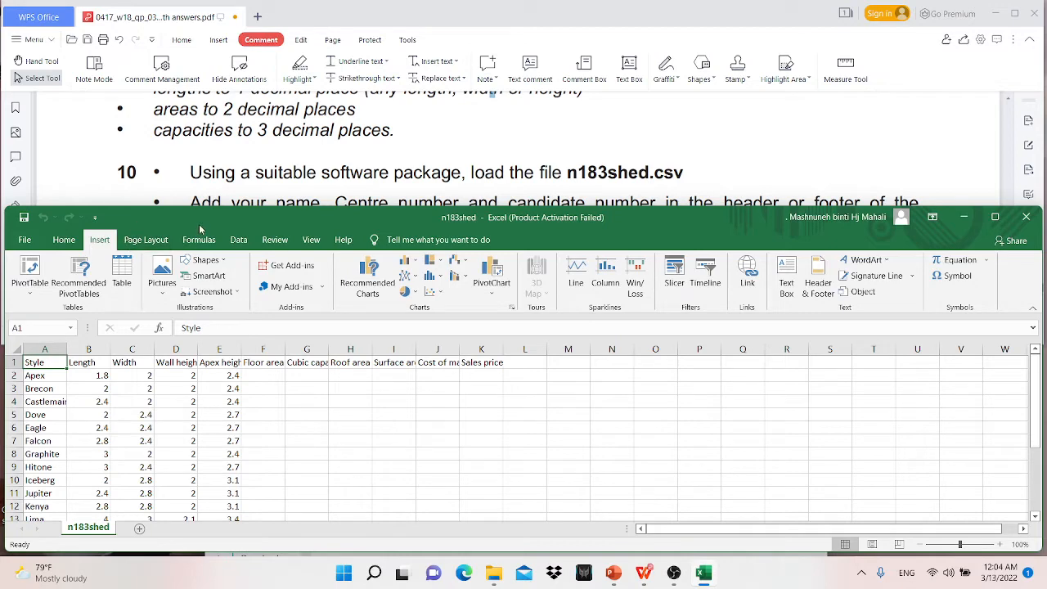
{"action": "left_click", "coordinate": [818, 283]}
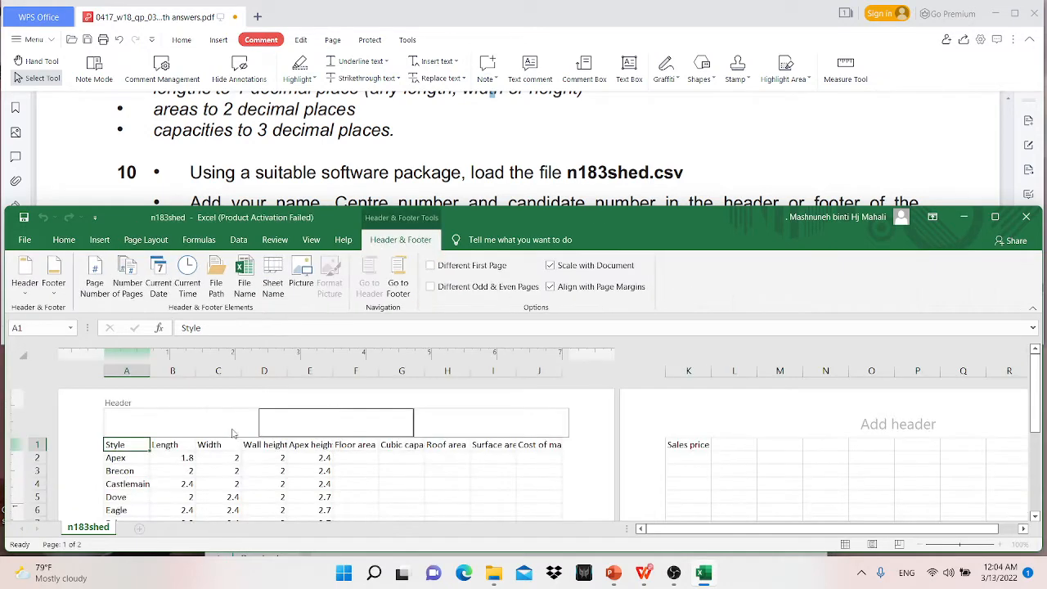
Check the question's header instruction and go through the worksheet header's left, centre and right sections
{"action": "left_click", "coordinate": [516, 161]}
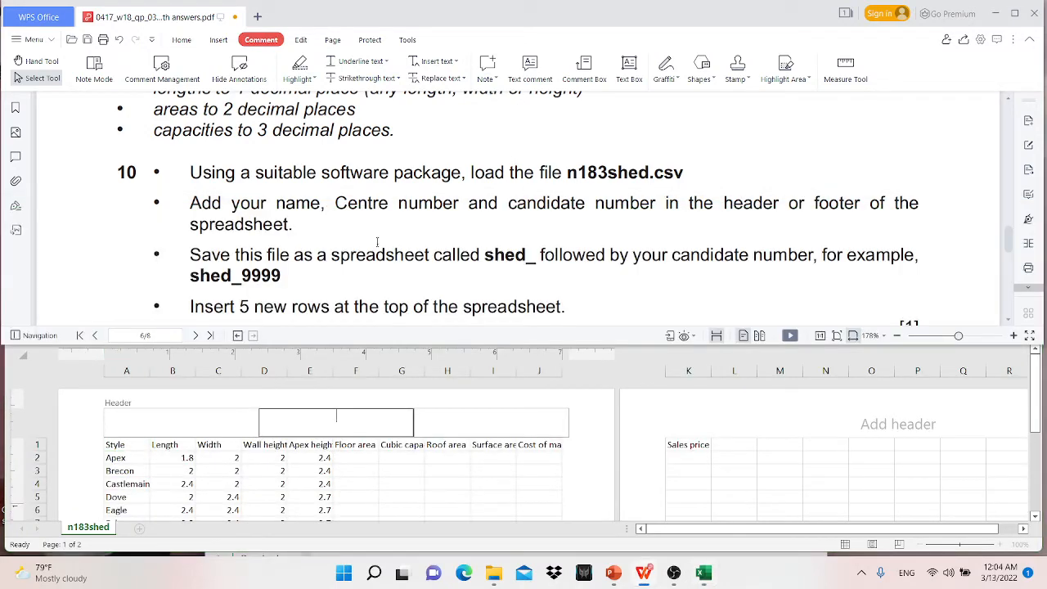
{"action": "left_click", "coordinate": [167, 425]}
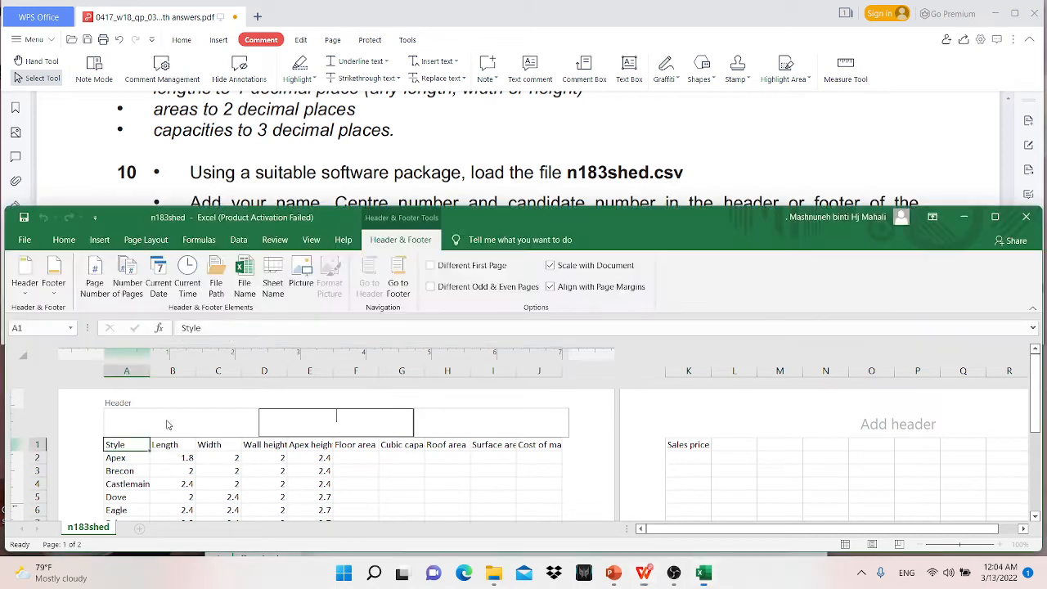
{"action": "left_click", "coordinate": [244, 415]}
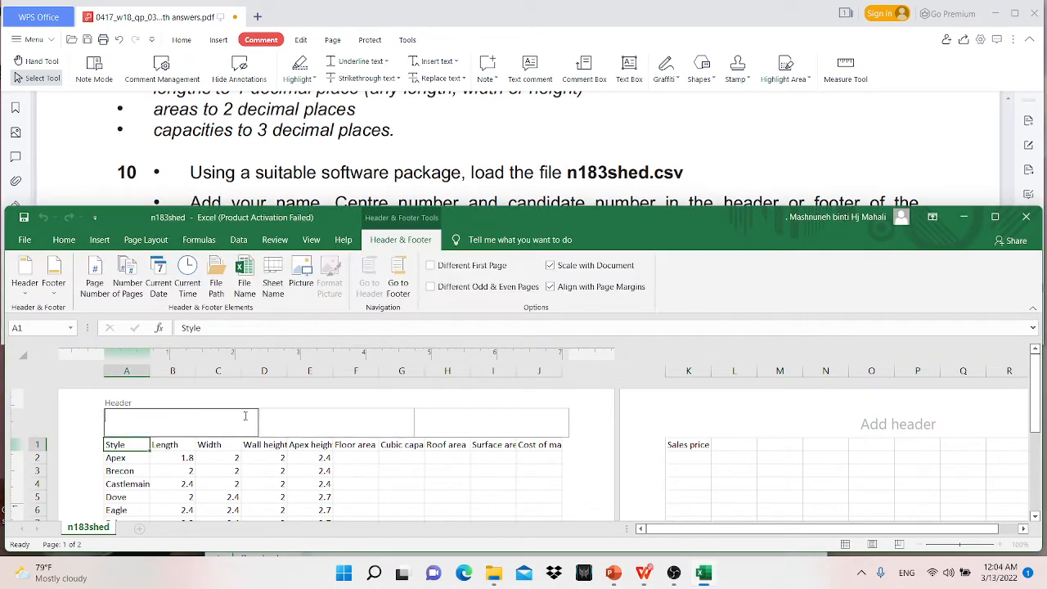
{"action": "left_click", "coordinate": [353, 426]}
{"action": "left_click", "coordinate": [504, 428]}
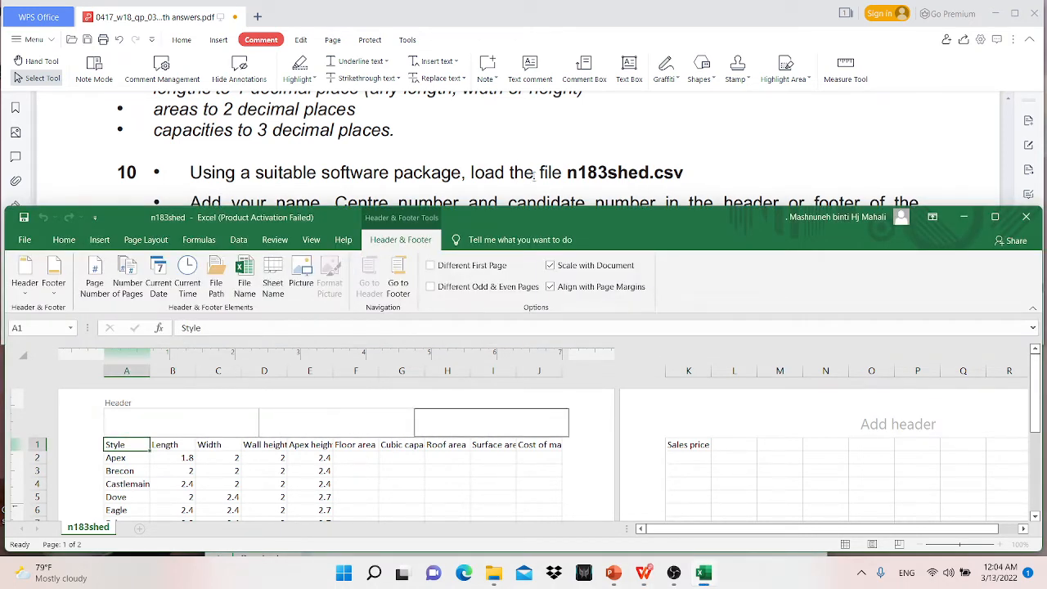
Enter the candidate's name, Centre number and candidate number in the header's left section, and return the worksheet to Normal view
{"action": "double_click", "coordinate": [657, 220]}
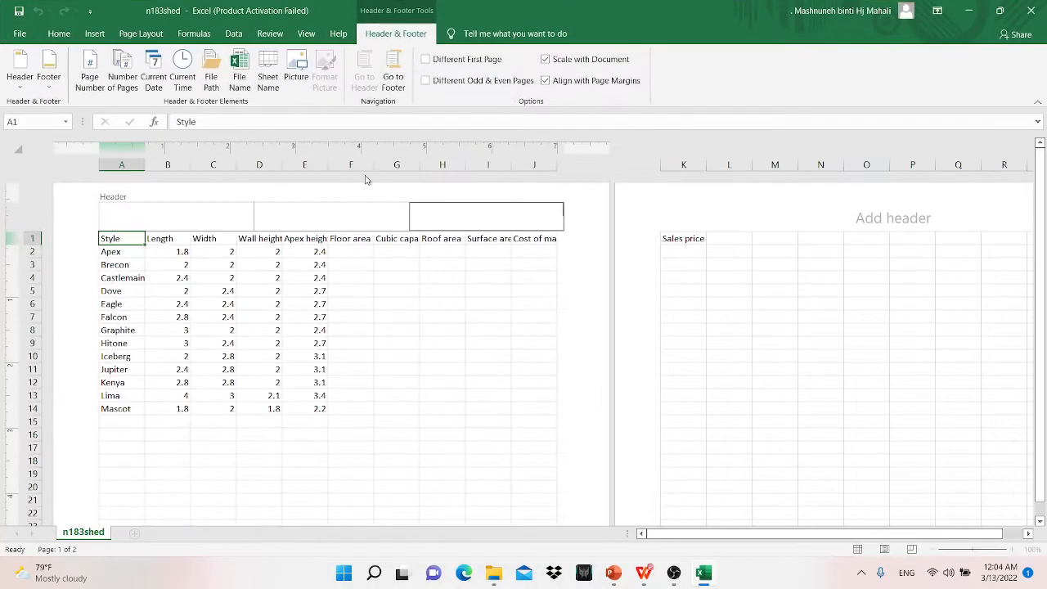
{"action": "left_click", "coordinate": [190, 218]}
{"action": "left_click", "coordinate": [350, 222]}
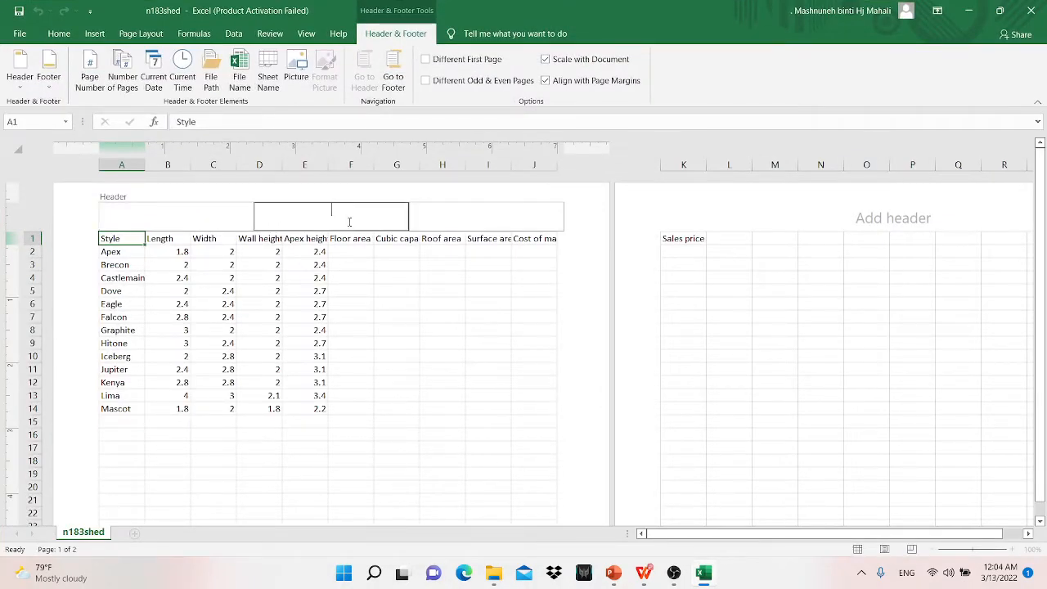
{"action": "left_click", "coordinate": [524, 215]}
{"action": "left_click", "coordinate": [176, 217]}
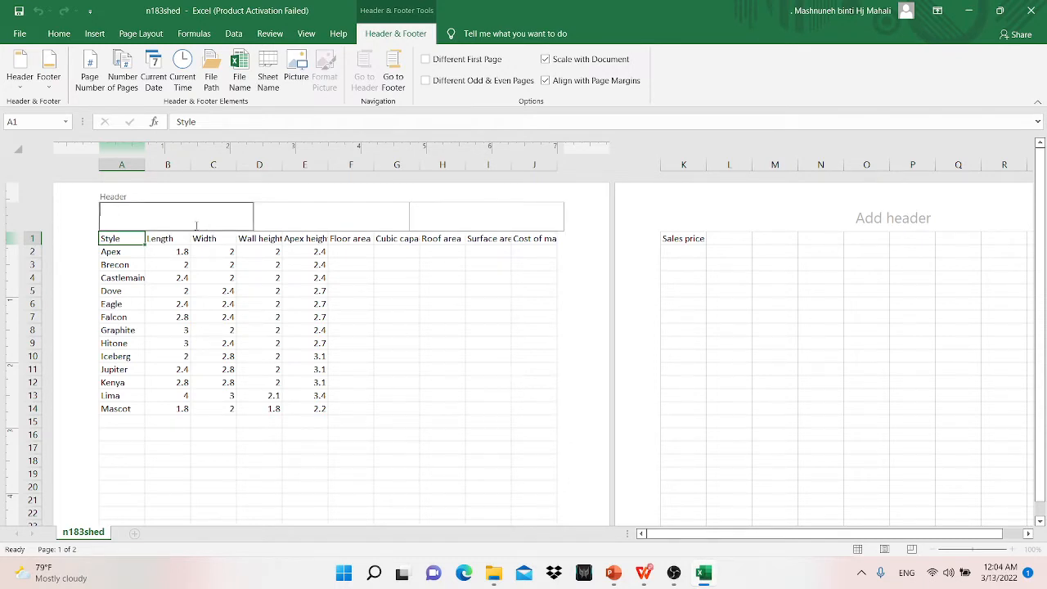
{"action": "key", "text": "Caps_Lock"}
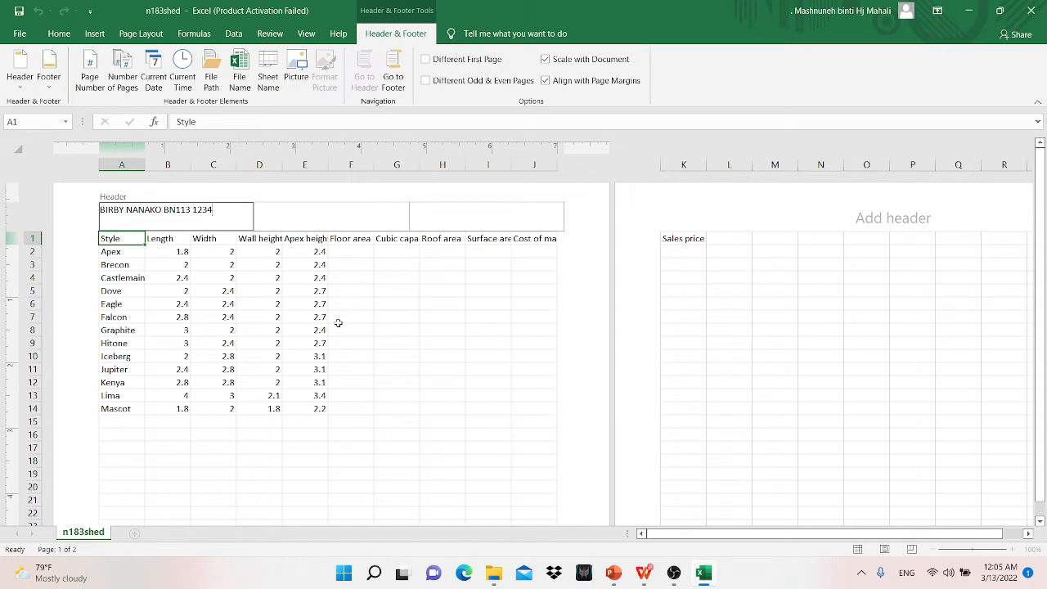
{"action": "left_click", "coordinate": [289, 293]}
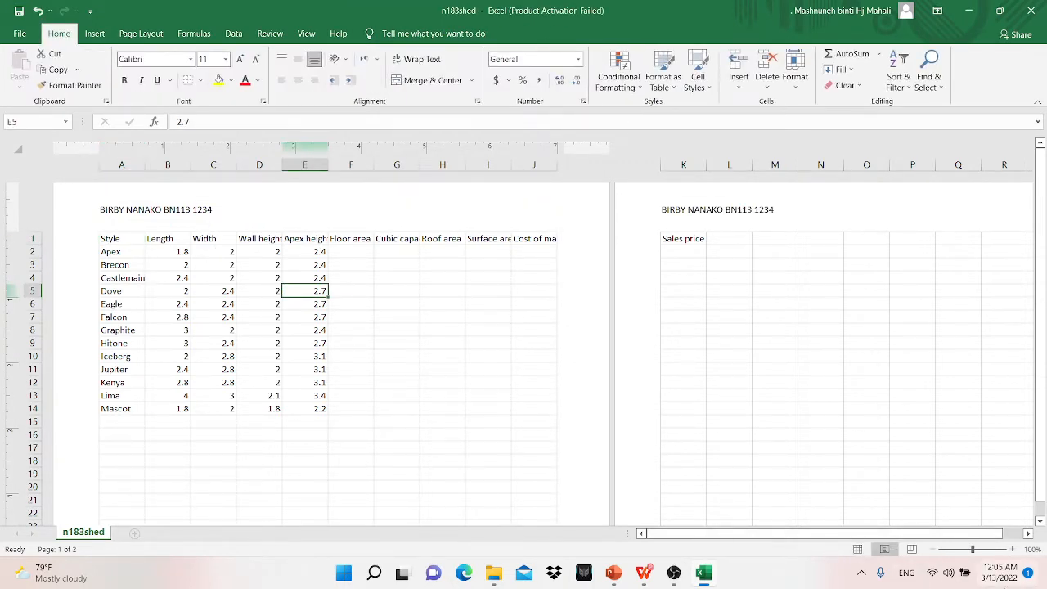
{"action": "left_click", "coordinate": [858, 549]}
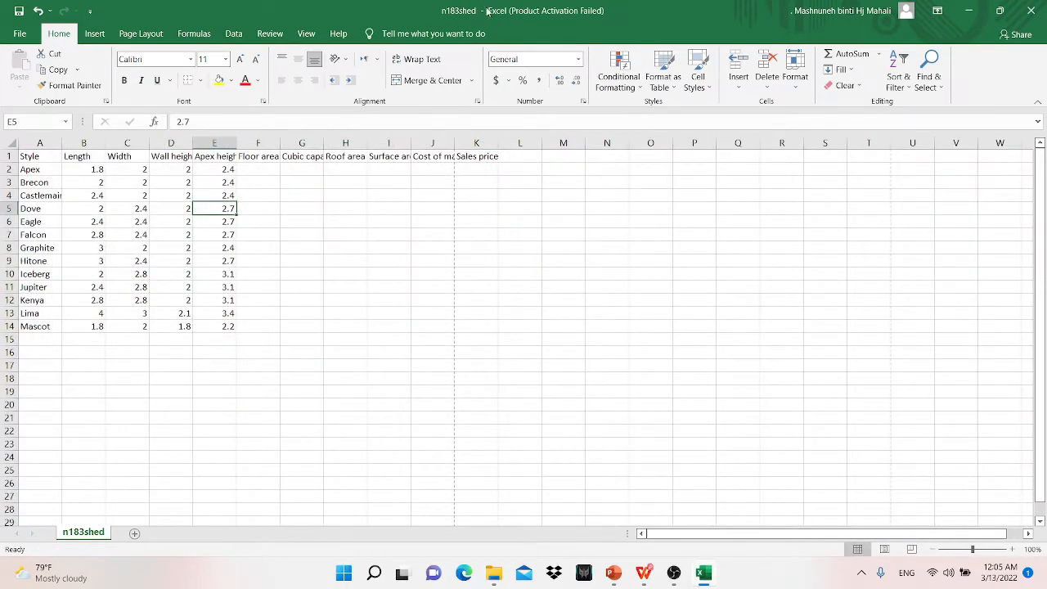
Check question 10's file-naming instruction and start saving the worksheet as a new file in the 2018 NOV P3 - demo folder
{"action": "left_click_drag", "start_coordinate": [505, 12], "coordinate": [505, 155]}
{"action": "left_click", "coordinate": [420, 194]}
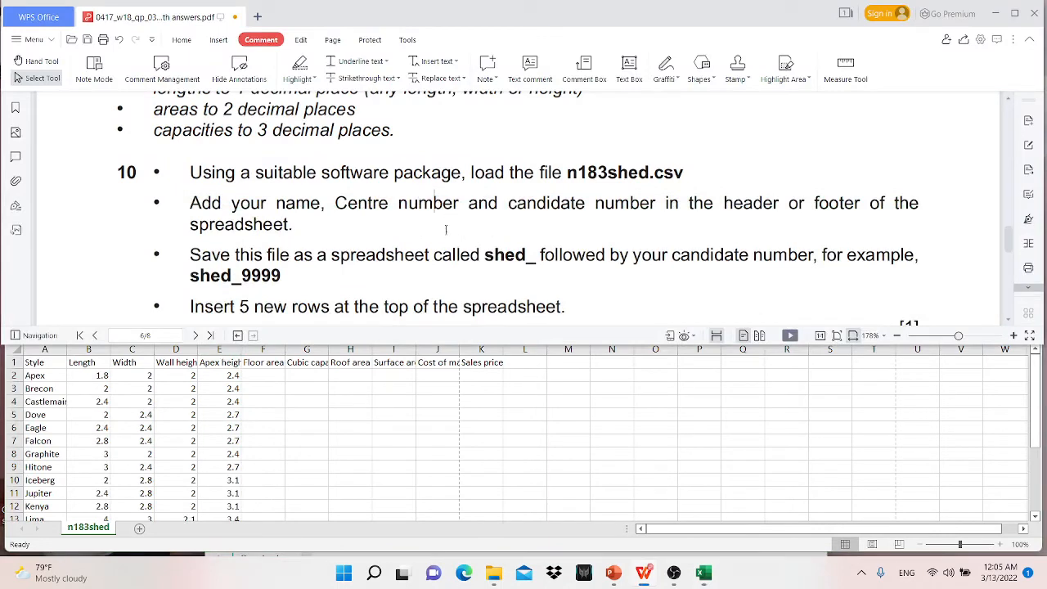
{"action": "scroll", "coordinate": [229, 276], "scroll_direction": "down", "scroll_amount": 2}
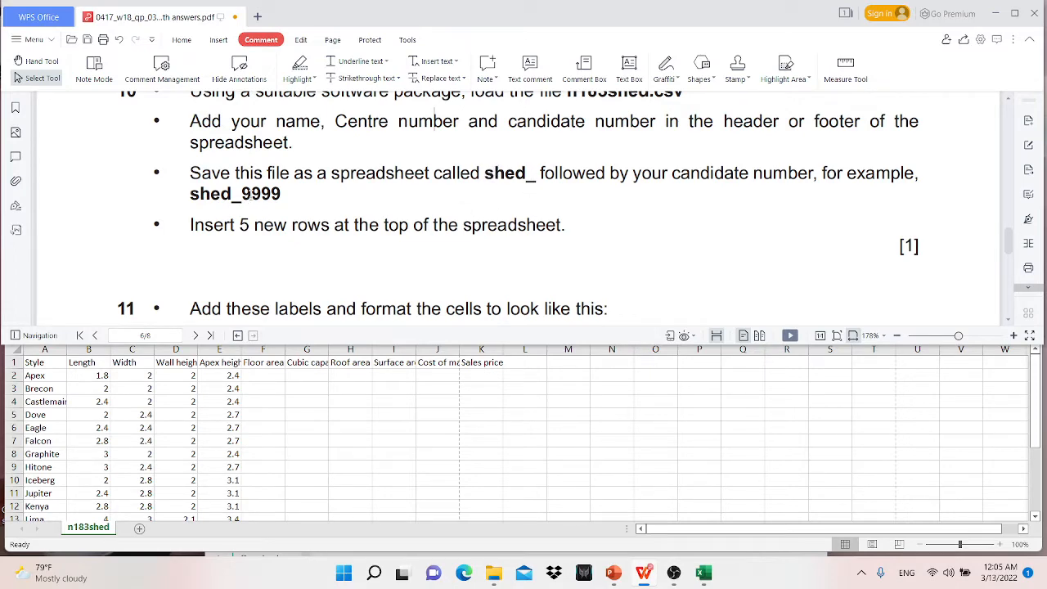
{"action": "left_click_drag", "start_coordinate": [242, 194], "coordinate": [281, 194]}
{"action": "left_click", "coordinate": [417, 426]}
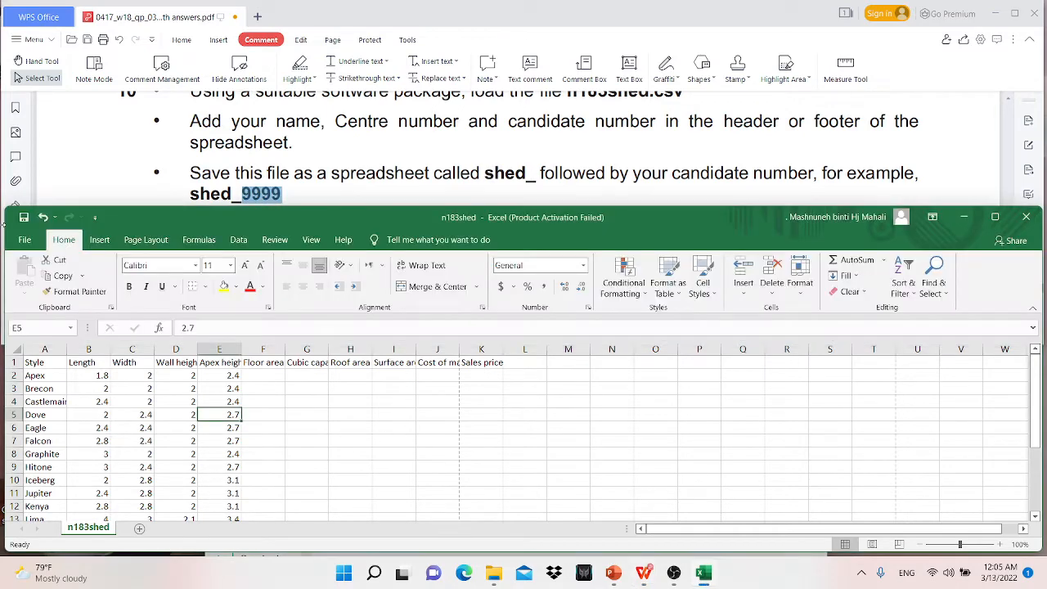
{"action": "double_click", "coordinate": [227, 223]}
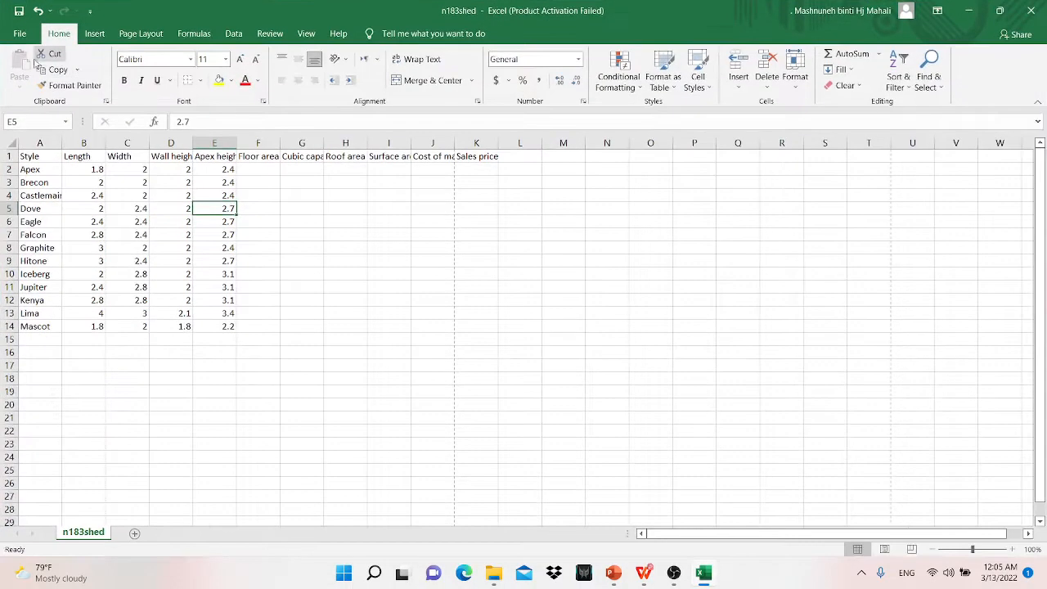
{"action": "left_click", "coordinate": [20, 33]}
{"action": "left_click", "coordinate": [49, 217]}
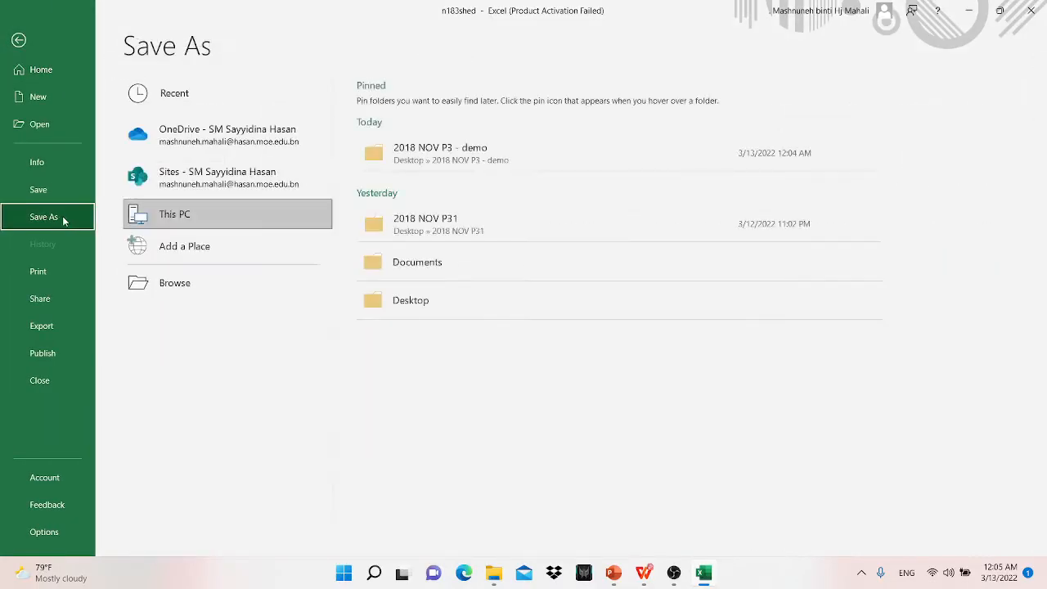
{"action": "left_click", "coordinate": [180, 288]}
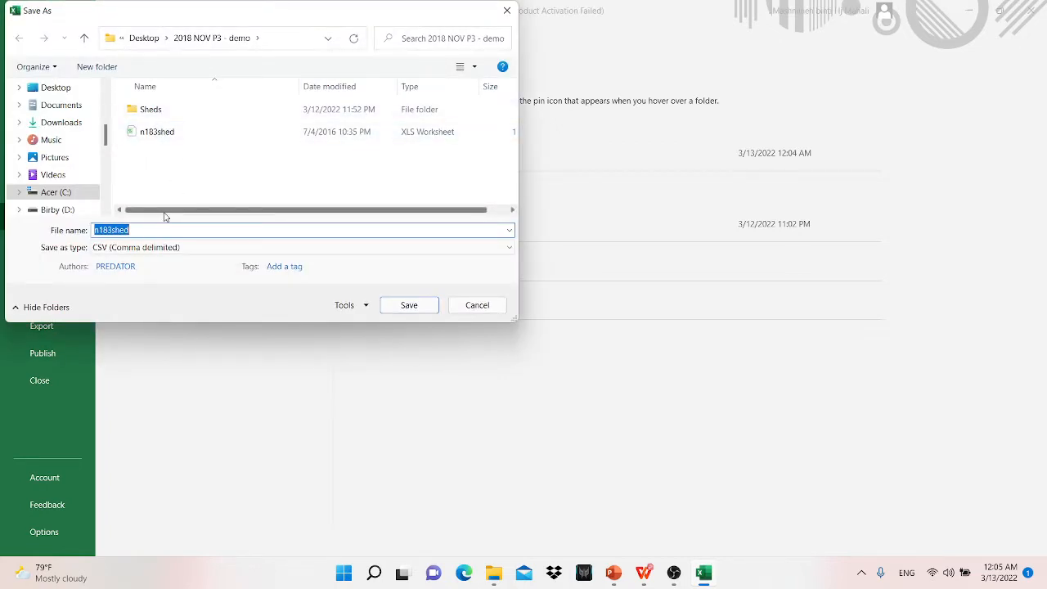
Save the file under the name shed_1234 with the Excel Workbook file type
{"action": "type", "text": "SHED"}
{"action": "key", "text": "BackSpace"}
{"action": "key", "text": "BackSpace"}
{"action": "key", "text": "BackSpace"}
{"action": "key", "text": "BackSpace"}
{"action": "key", "text": "Caps_Lock"}
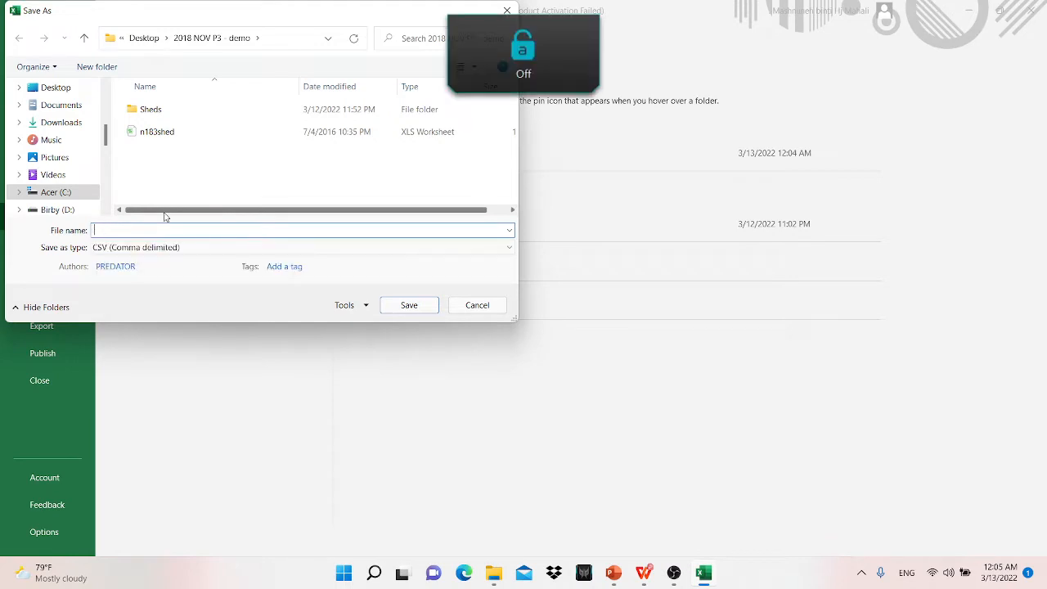
{"action": "type", "text": "sheds_"}
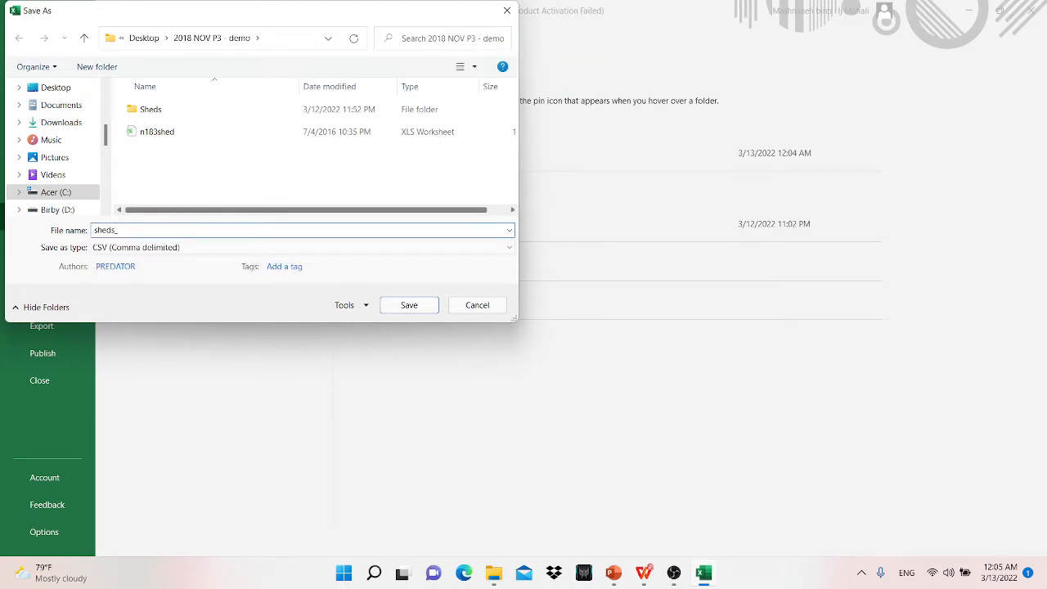
{"action": "key", "text": "BackSpace"}
{"action": "key", "text": "BackSpace"}
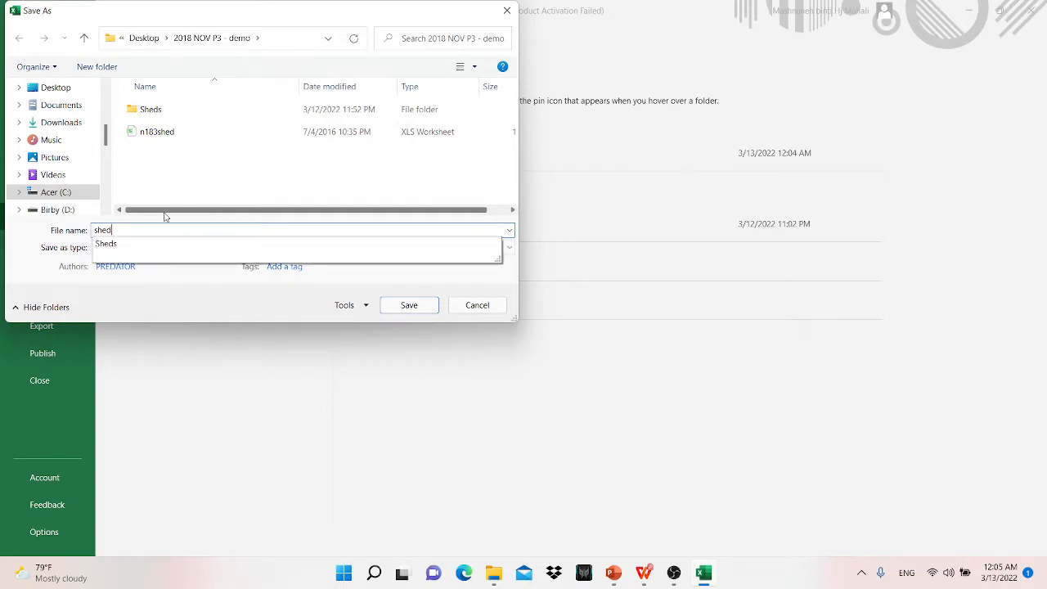
{"action": "type", "text": "_1234"}
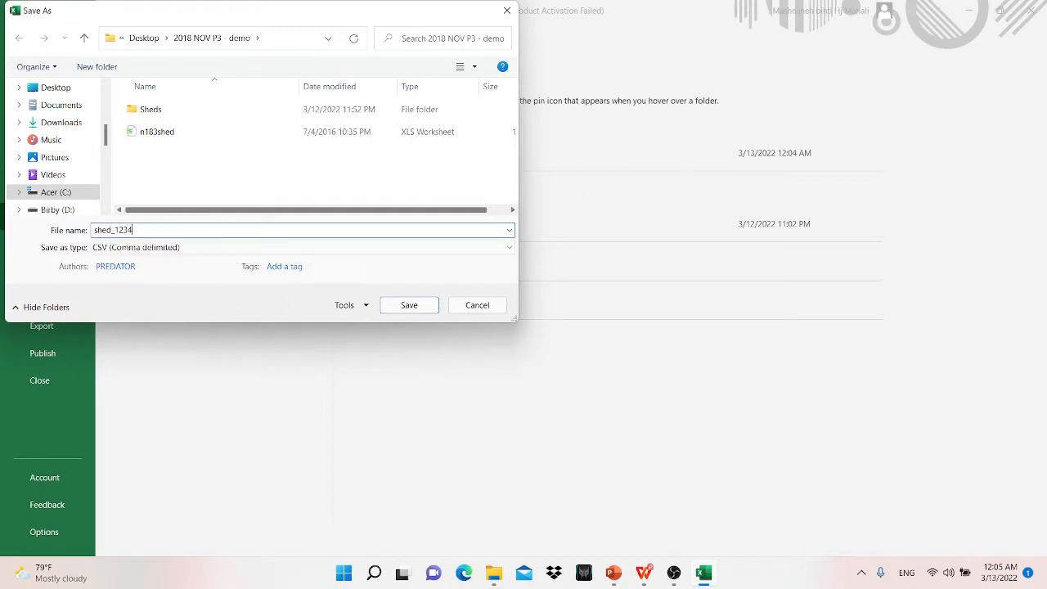
{"action": "left_click", "coordinate": [185, 249]}
{"action": "left_click", "coordinate": [185, 259]}
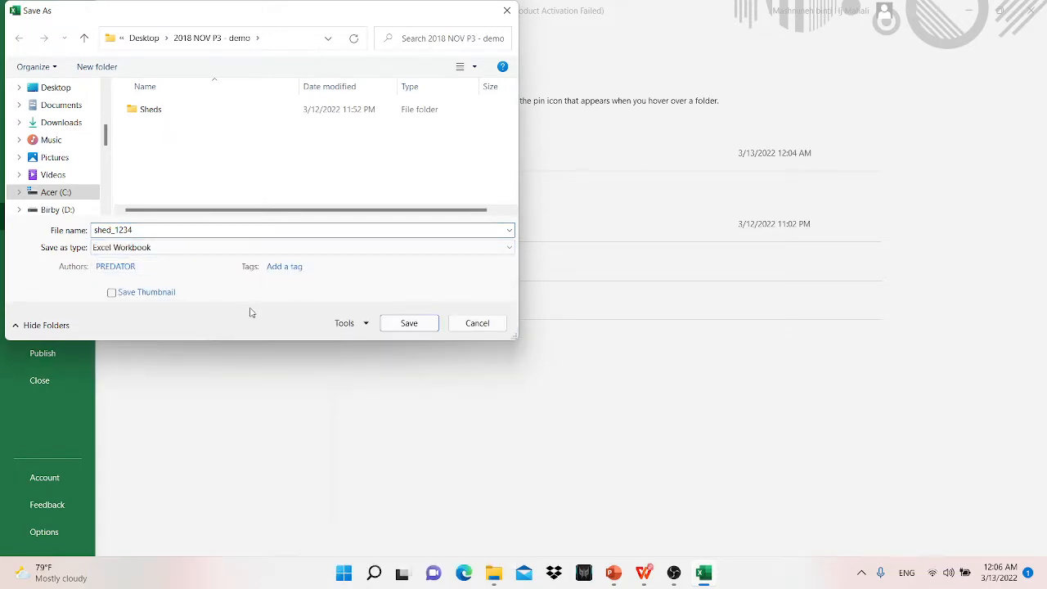
{"action": "left_click", "coordinate": [409, 327]}
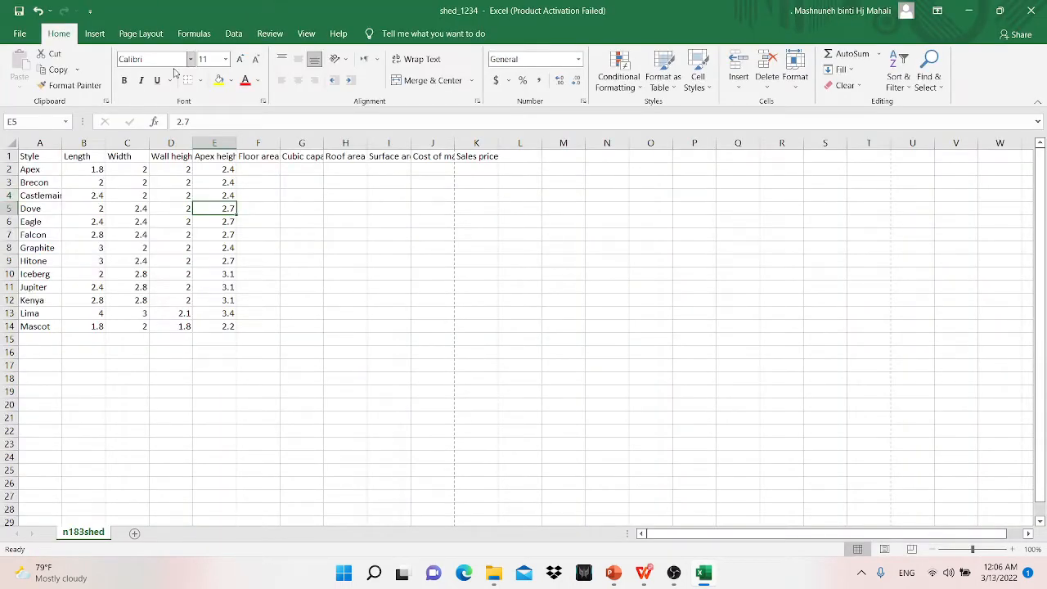
Read question 10's instruction about the new rows in the exam paper and return to the shed_1234 worksheet
{"action": "double_click", "coordinate": [504, 16]}
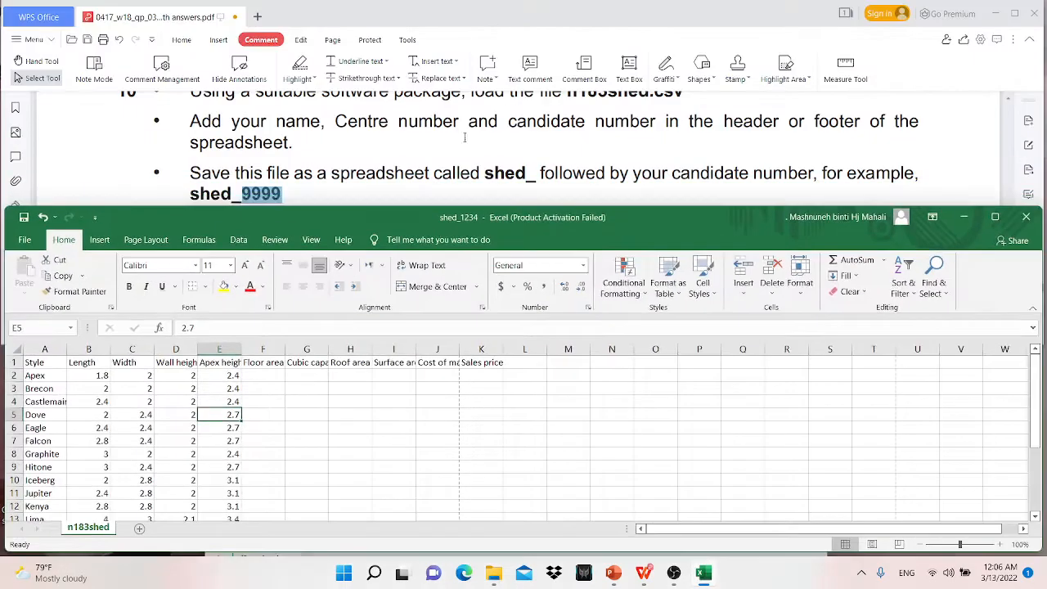
{"action": "left_click_drag", "start_coordinate": [369, 174], "coordinate": [388, 177]}
{"action": "scroll", "coordinate": [397, 196], "scroll_direction": "down", "scroll_amount": 3}
{"action": "scroll", "coordinate": [278, 241], "scroll_direction": "up", "scroll_amount": 2}
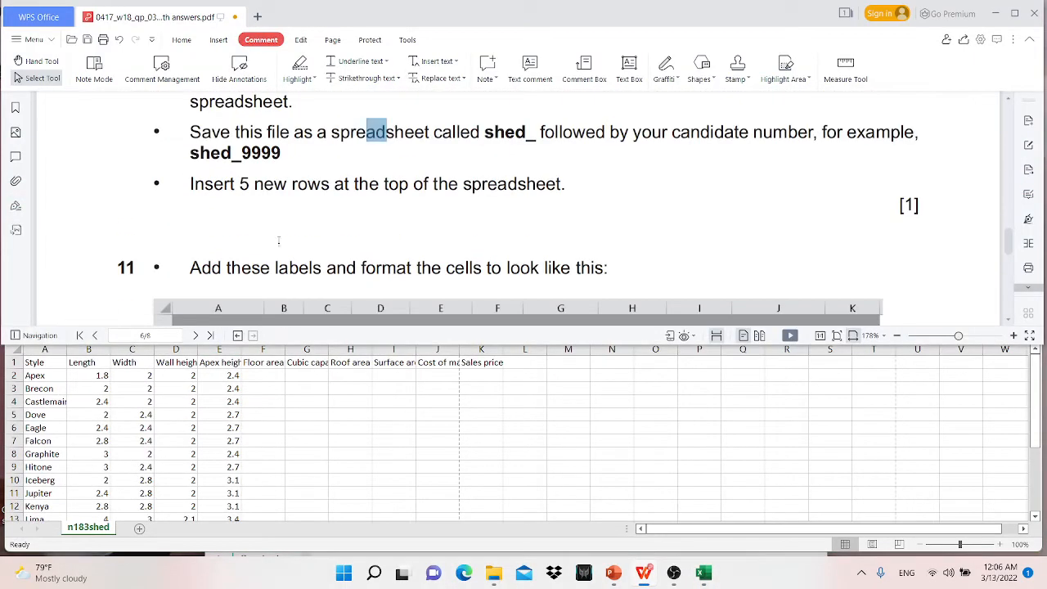
{"action": "left_click_drag", "start_coordinate": [189, 184], "coordinate": [568, 184]}
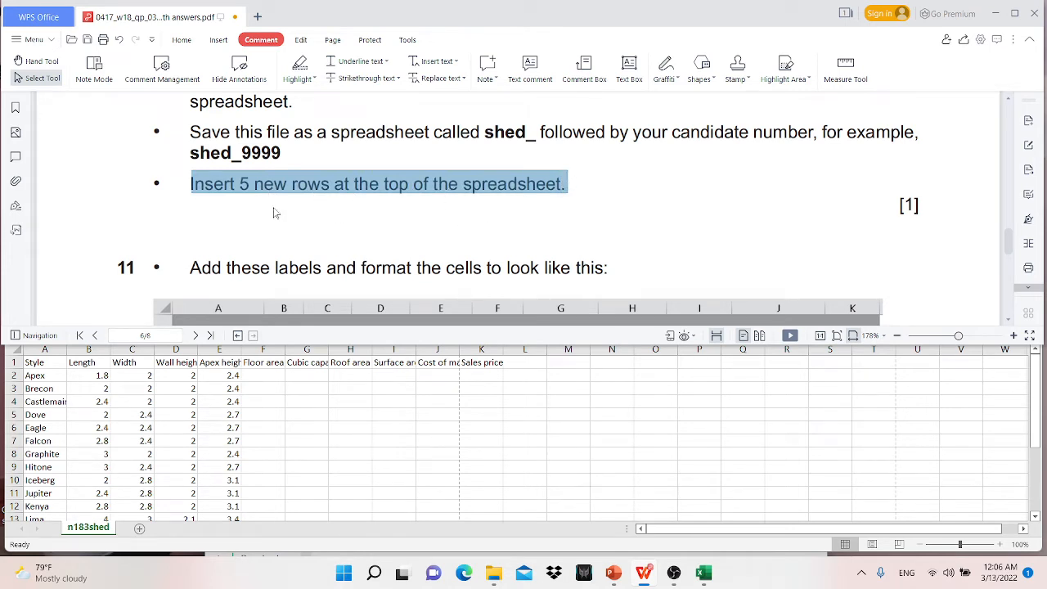
{"action": "left_click", "coordinate": [257, 184]}
{"action": "double_click", "coordinate": [243, 184]}
{"action": "left_click", "coordinate": [219, 415]}
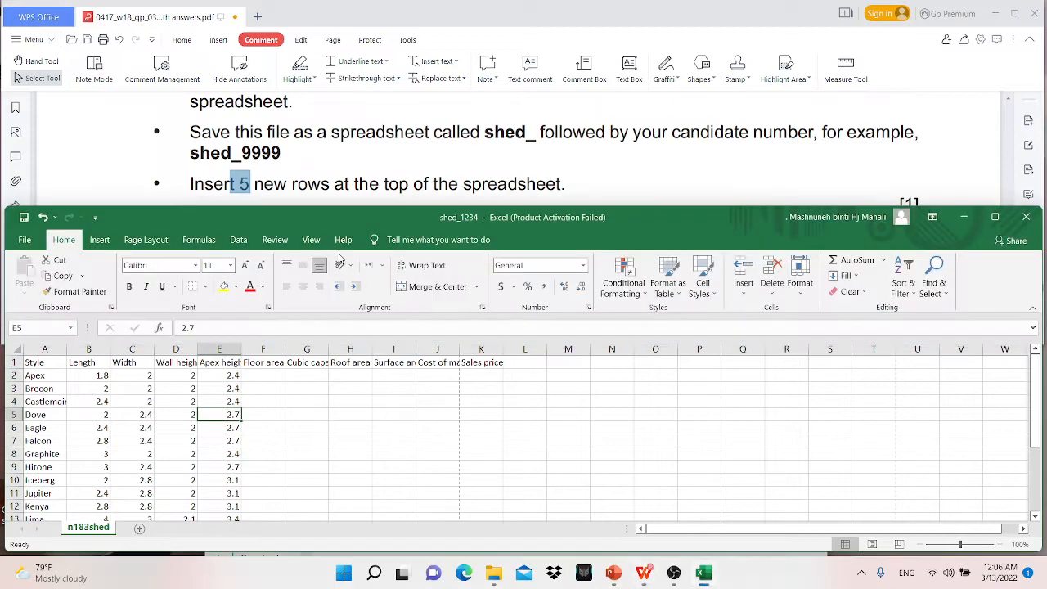
{"action": "double_click", "coordinate": [371, 221]}
{"action": "left_click_drag", "start_coordinate": [6, 155], "coordinate": [4, 262]}
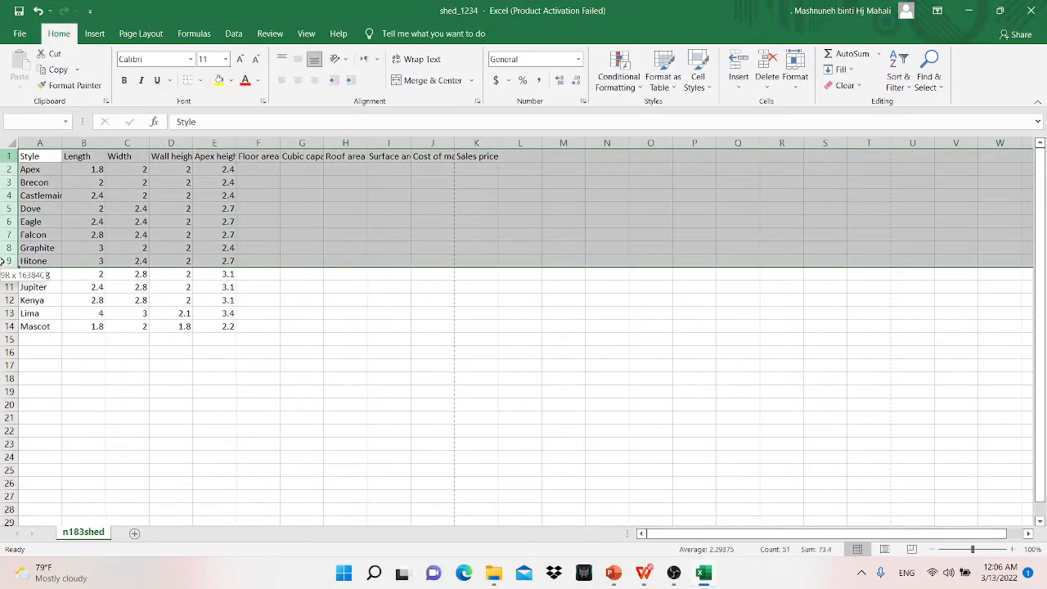
{"action": "left_click", "coordinate": [293, 236]}
{"action": "left_click_drag", "start_coordinate": [40, 144], "coordinate": [397, 131]}
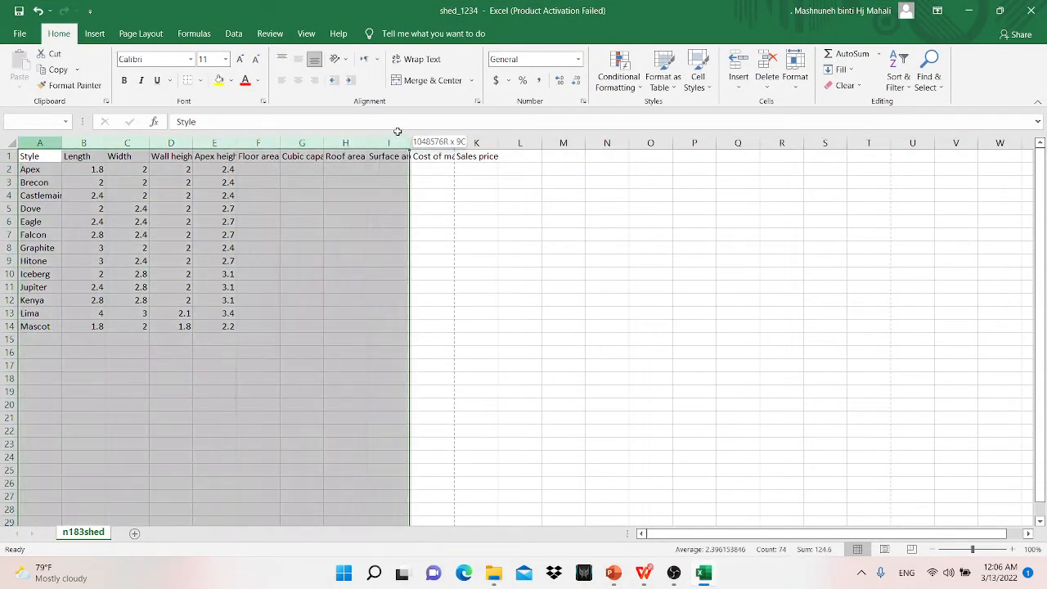
{"action": "left_click", "coordinate": [357, 313]}
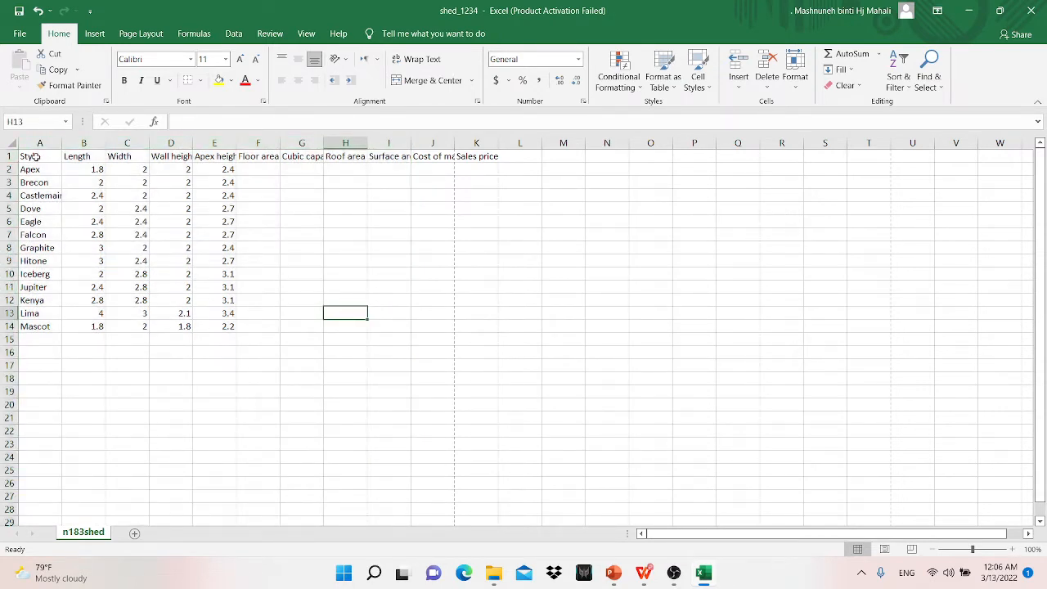
{"action": "left_click_drag", "start_coordinate": [35, 156], "coordinate": [577, 380]}
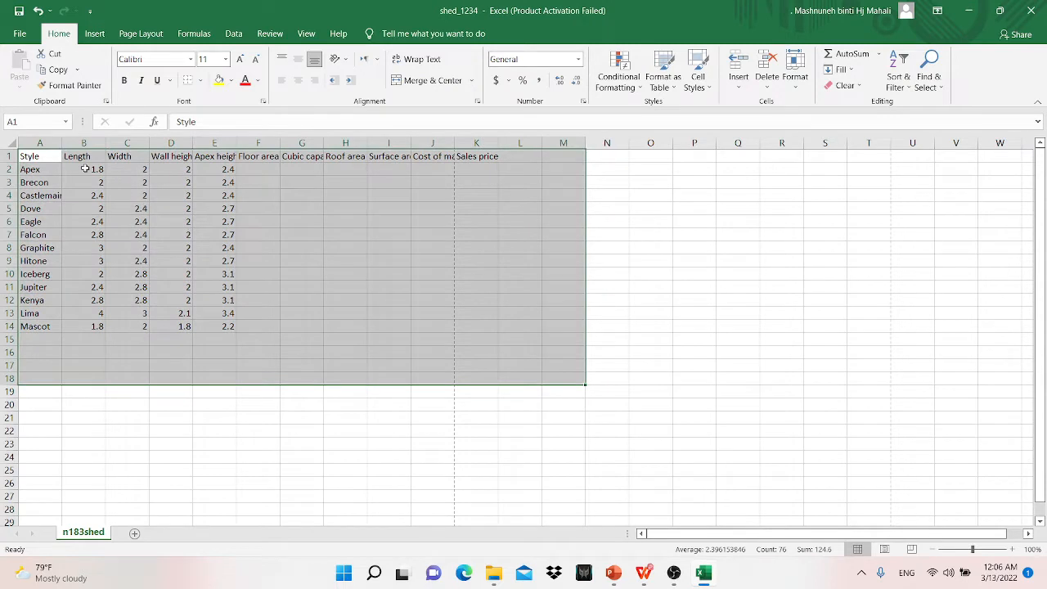
{"action": "left_click", "coordinate": [85, 168]}
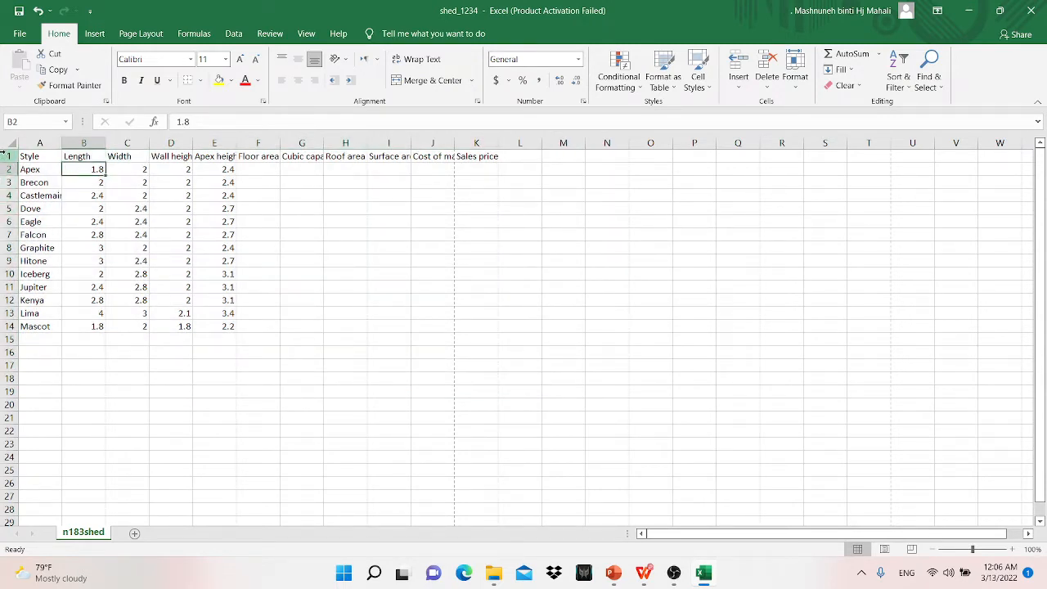
Insert five new rows at the top of the worksheet, above the Style heading row
{"action": "left_click_drag", "start_coordinate": [6, 156], "coordinate": [5, 209]}
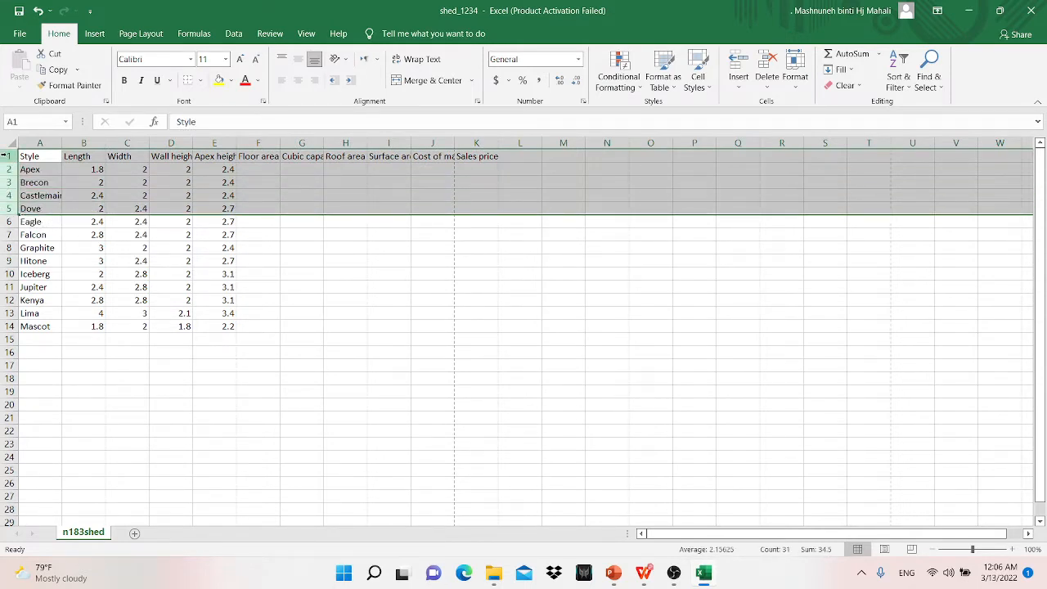
{"action": "left_click_drag", "start_coordinate": [5, 156], "coordinate": [6, 209]}
{"action": "right_click", "coordinate": [10, 195]}
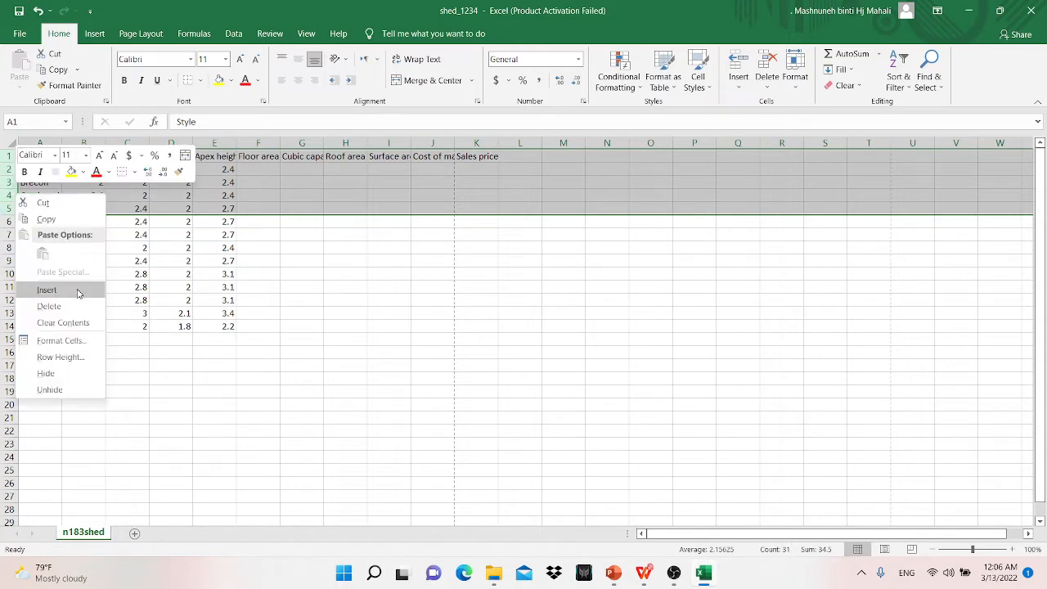
{"action": "left_click", "coordinate": [47, 290]}
{"action": "left_click", "coordinate": [42, 153]}
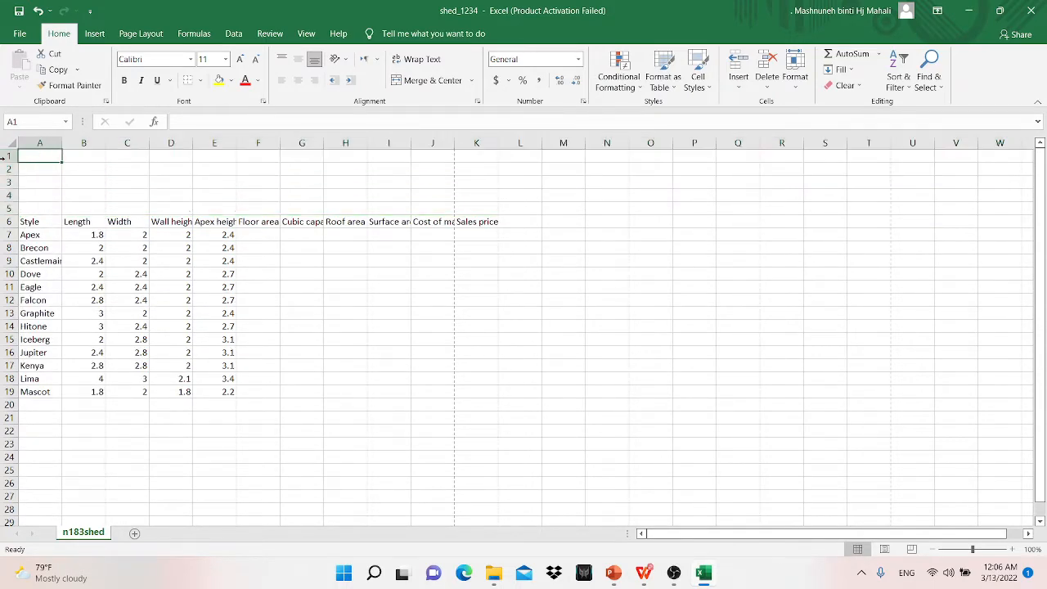
{"action": "left_click_drag", "start_coordinate": [8, 155], "coordinate": [10, 209]}
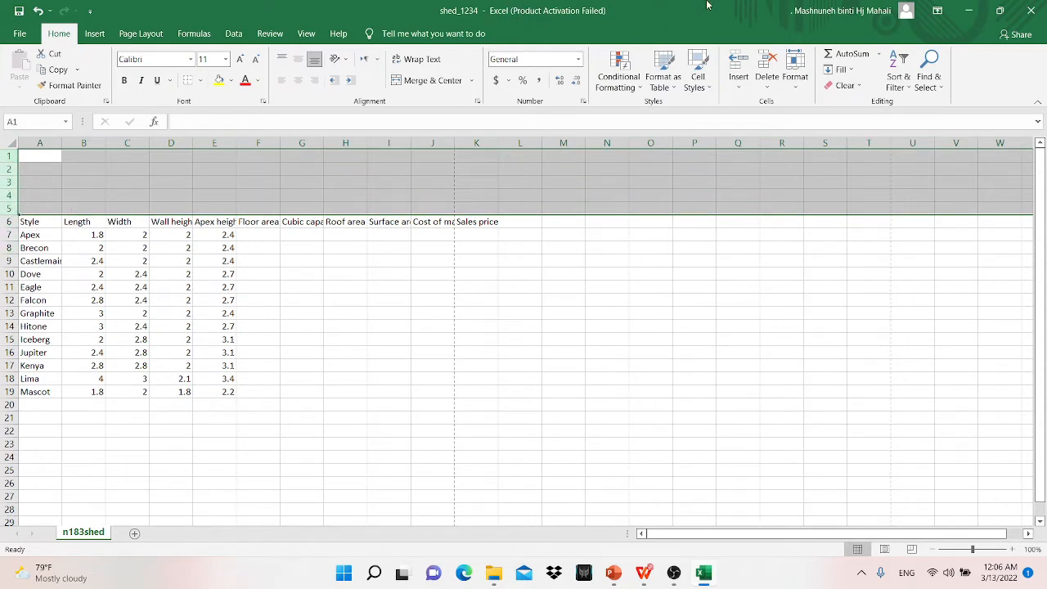
Examine question 11's example of labels and cell formatting and return to the shed_1234 worksheet
{"action": "double_click", "coordinate": [669, 8]}
{"action": "left_click", "coordinate": [444, 154]}
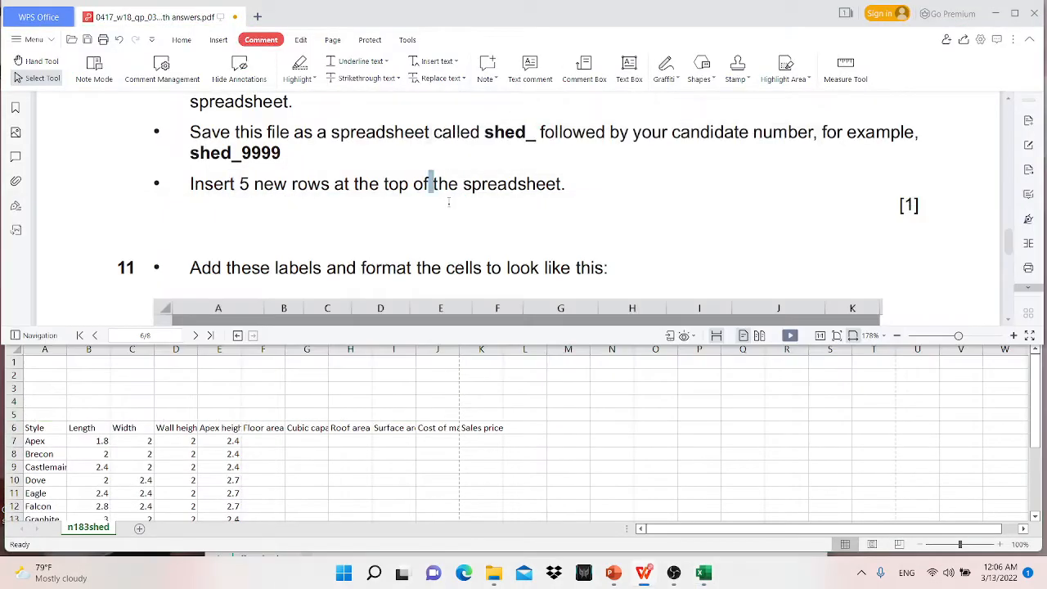
{"action": "scroll", "coordinate": [352, 164], "scroll_direction": "down", "scroll_amount": 3}
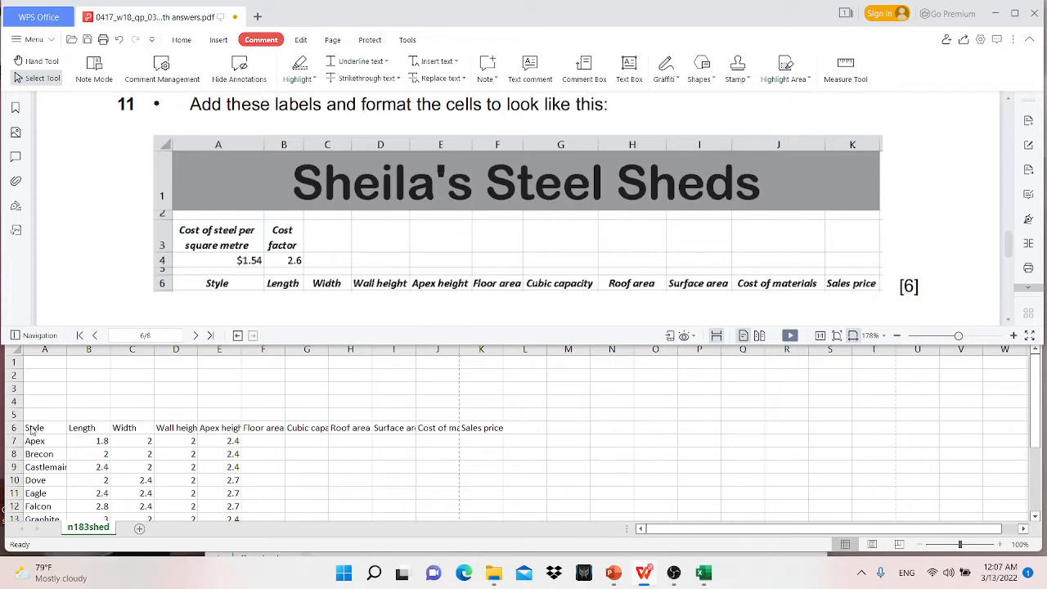
{"action": "left_click", "coordinate": [47, 381]}
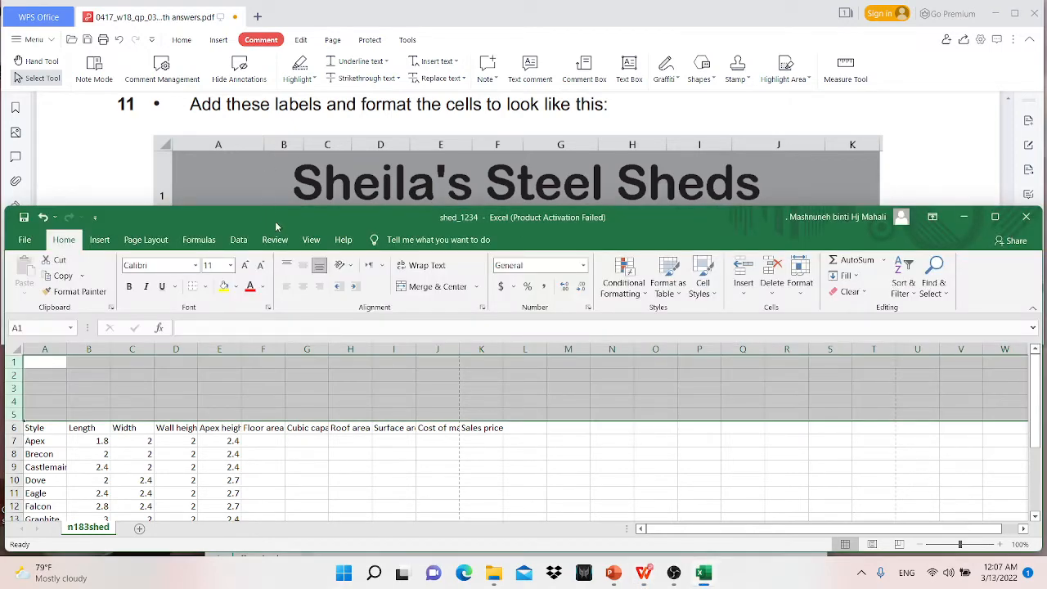
{"action": "double_click", "coordinate": [296, 220]}
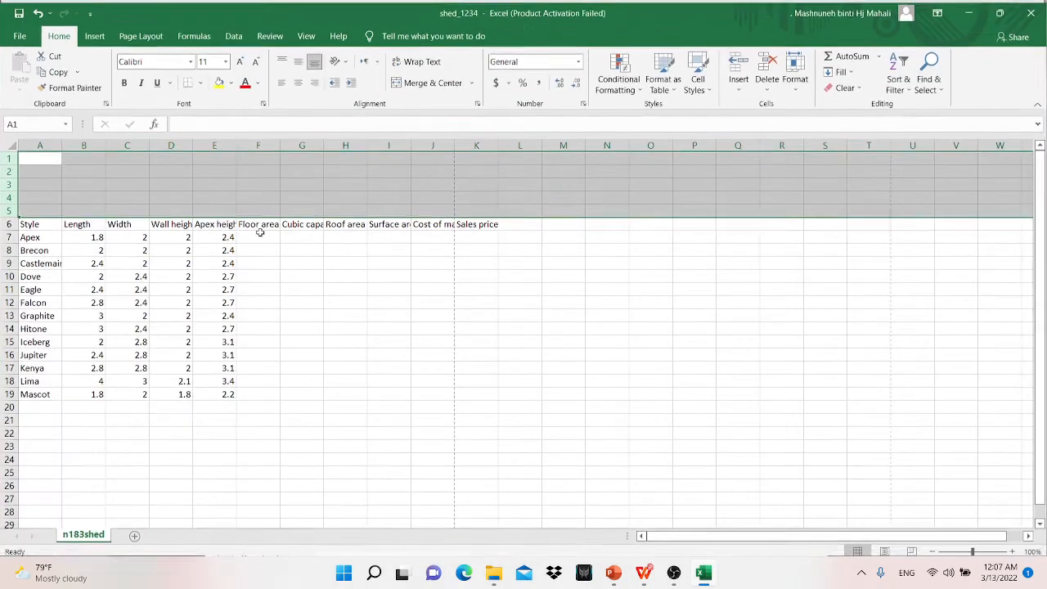
Merge and centre cells A1 to K1 across the top of the shed table
{"action": "left_click", "coordinate": [30, 155]}
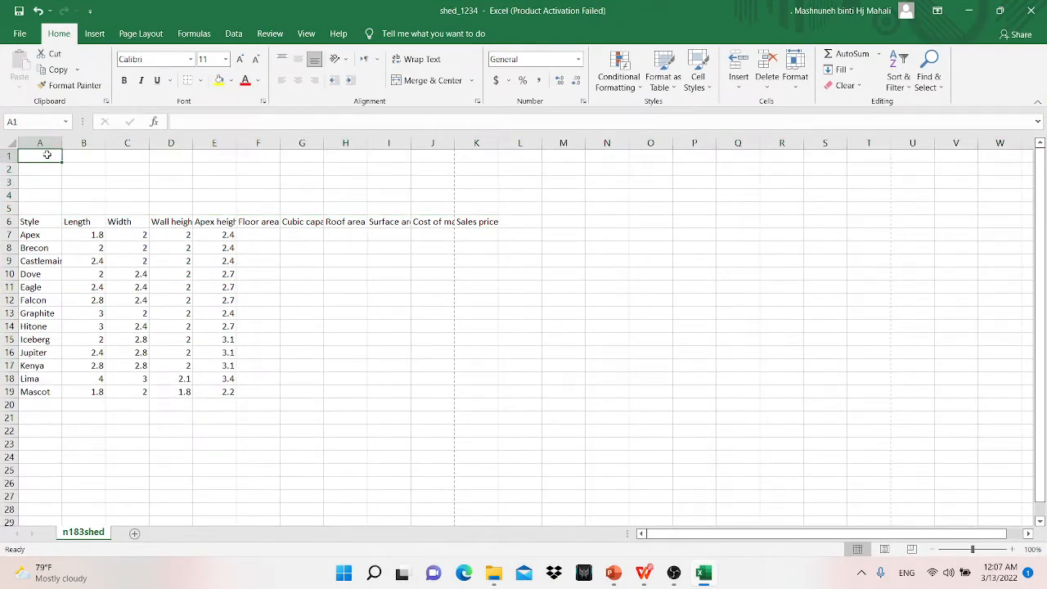
{"action": "left_click_drag", "start_coordinate": [47, 154], "coordinate": [470, 155]}
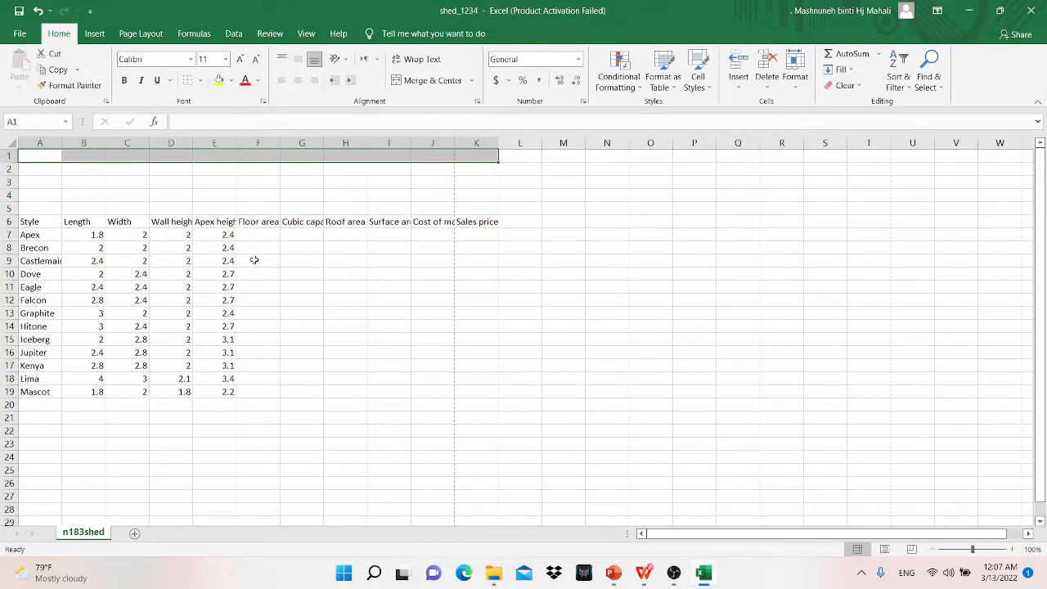
{"action": "left_click", "coordinate": [418, 83]}
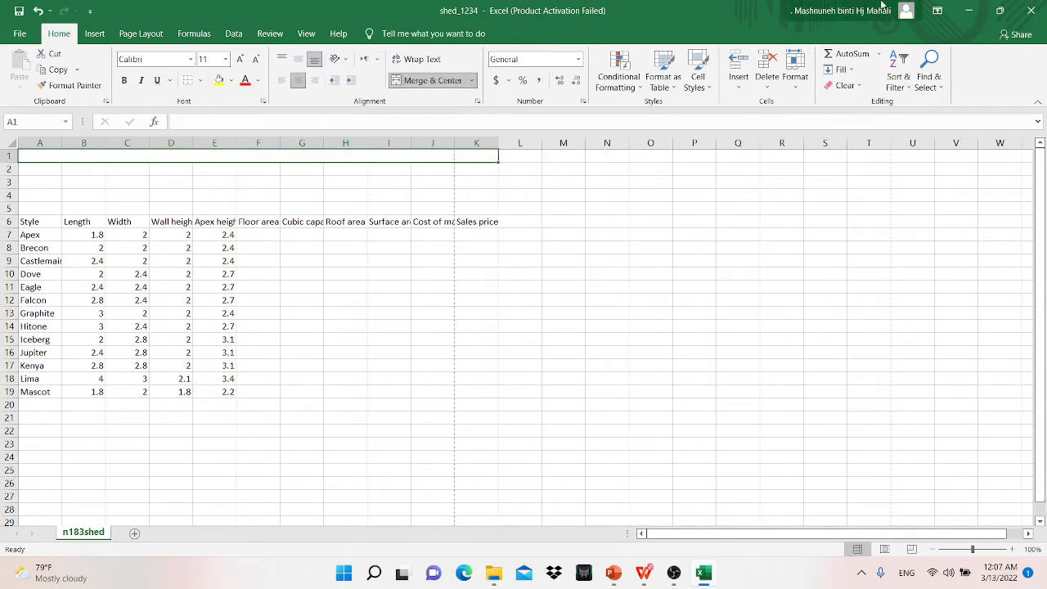
Check the title in question 11's example and enter "Sheila's Steel Sheds" in the merged cell A1
{"action": "double_click", "coordinate": [667, 20]}
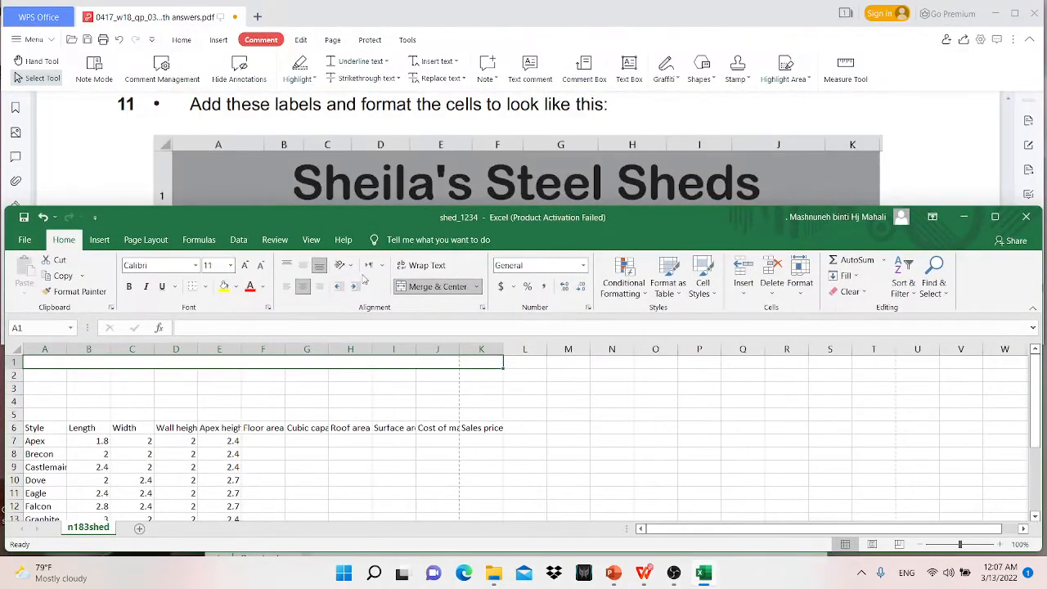
{"action": "left_click", "coordinate": [406, 189]}
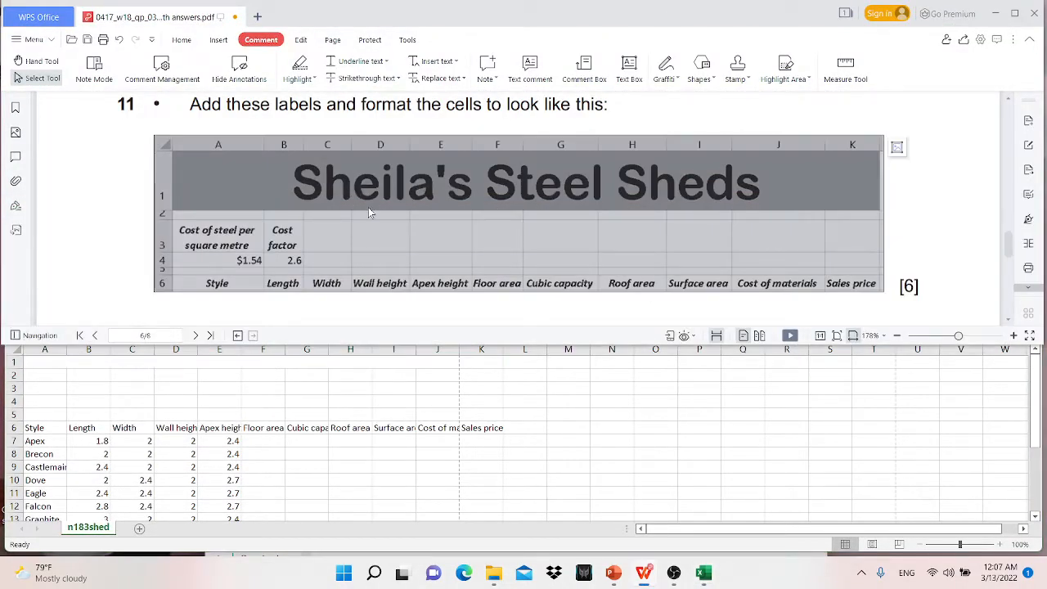
{"action": "left_click", "coordinate": [300, 366]}
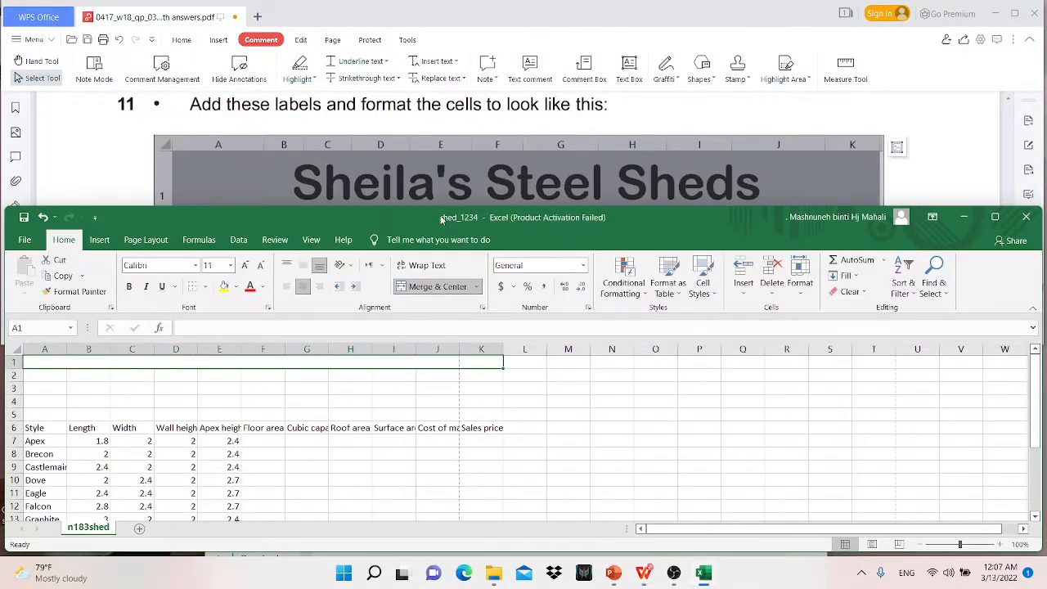
{"action": "type", "text": "She"}
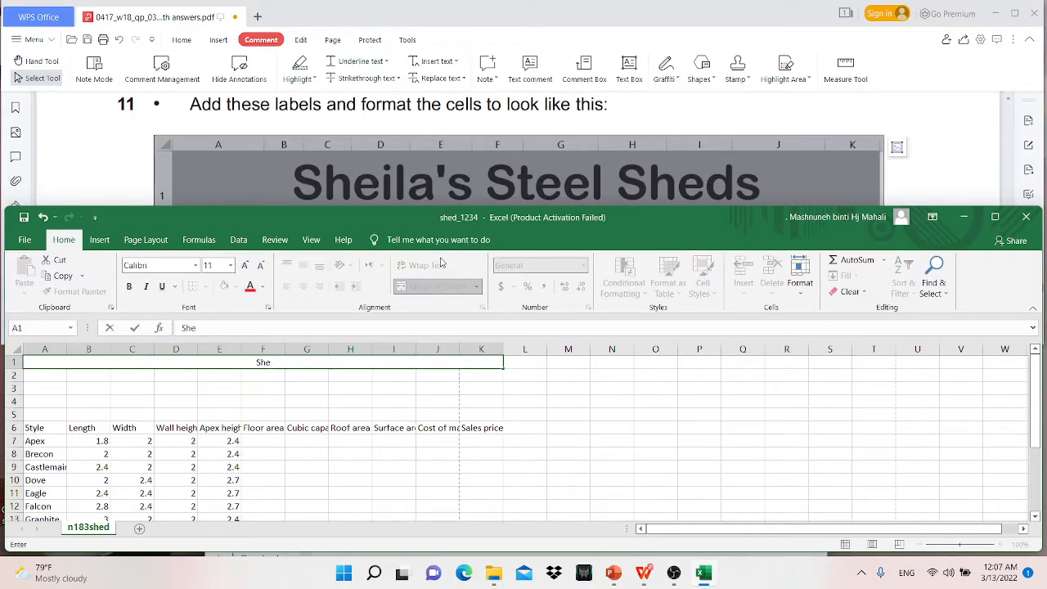
{"action": "type", "text": "ila's Steel S"}
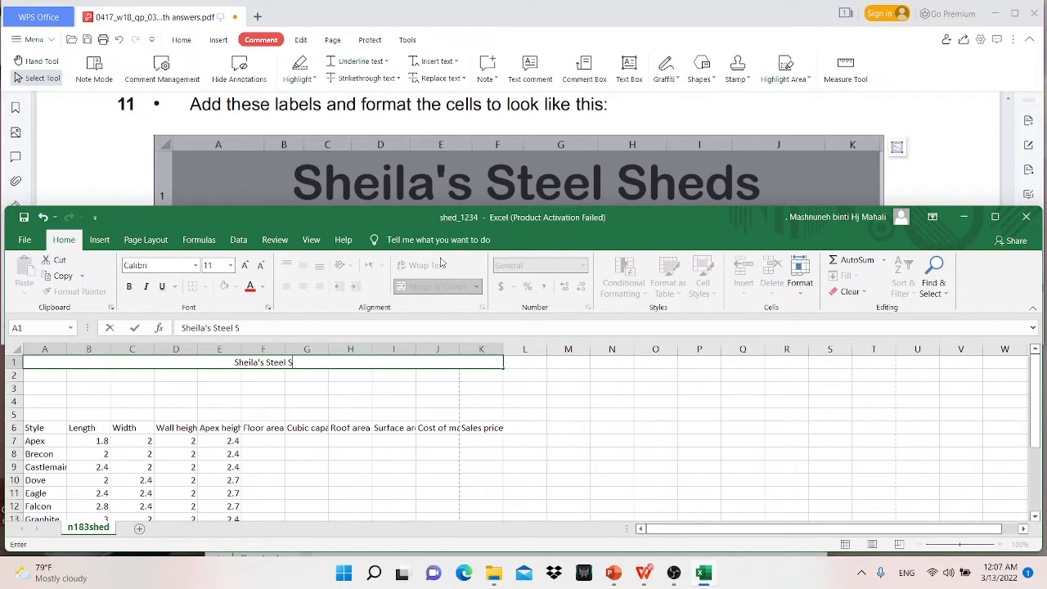
{"action": "type", "text": "heds"}
{"action": "key", "text": "Return"}
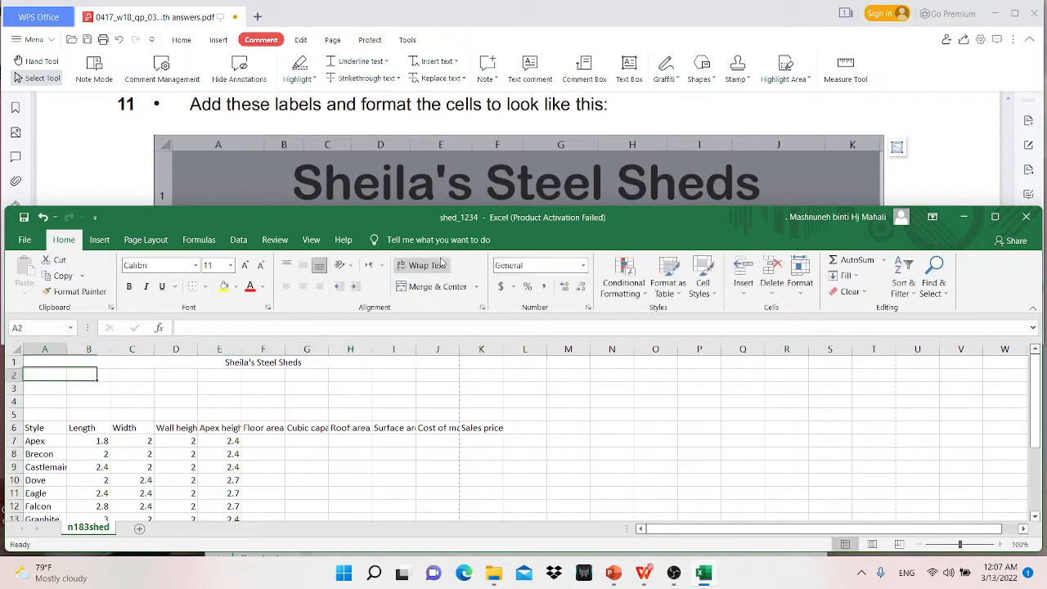
Examine the title's formatting in question 11's example and return to the title row of the shed_1234 worksheet
{"action": "left_click", "coordinate": [430, 173]}
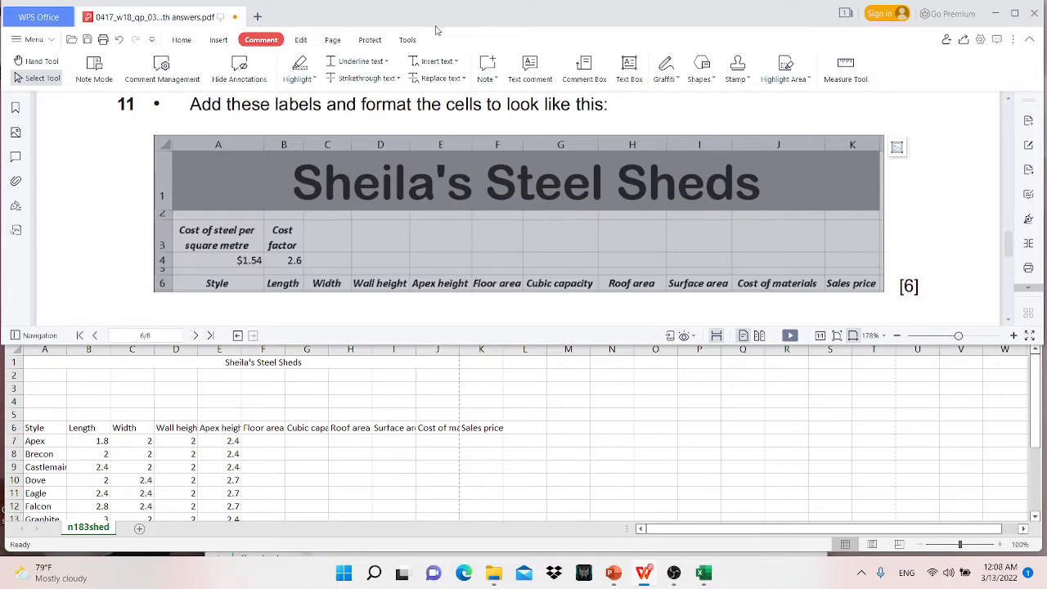
{"action": "double_click", "coordinate": [460, 18]}
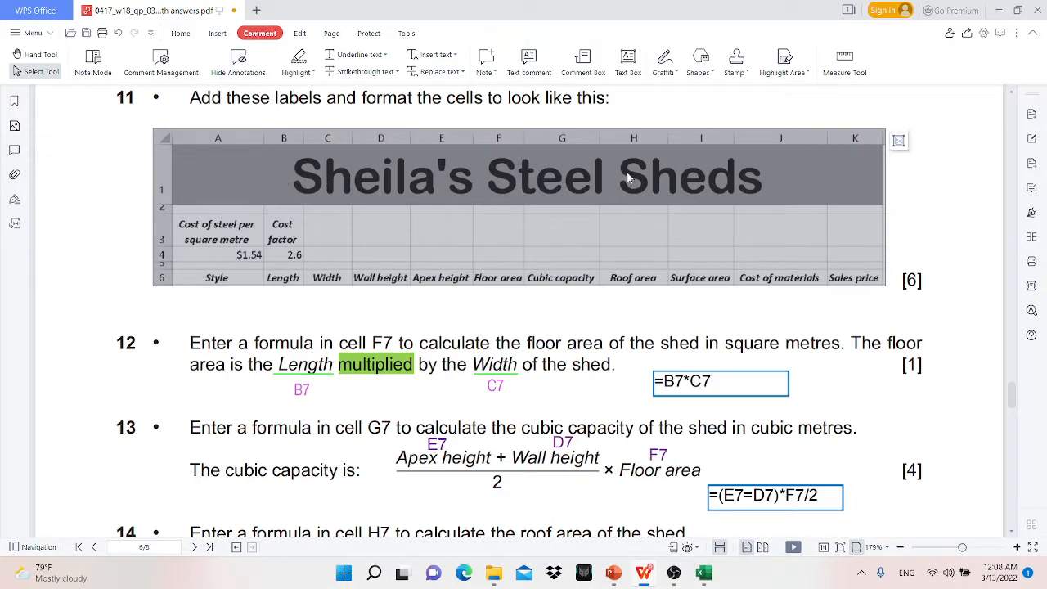
{"action": "double_click", "coordinate": [602, 8]}
{"action": "left_click", "coordinate": [402, 491]}
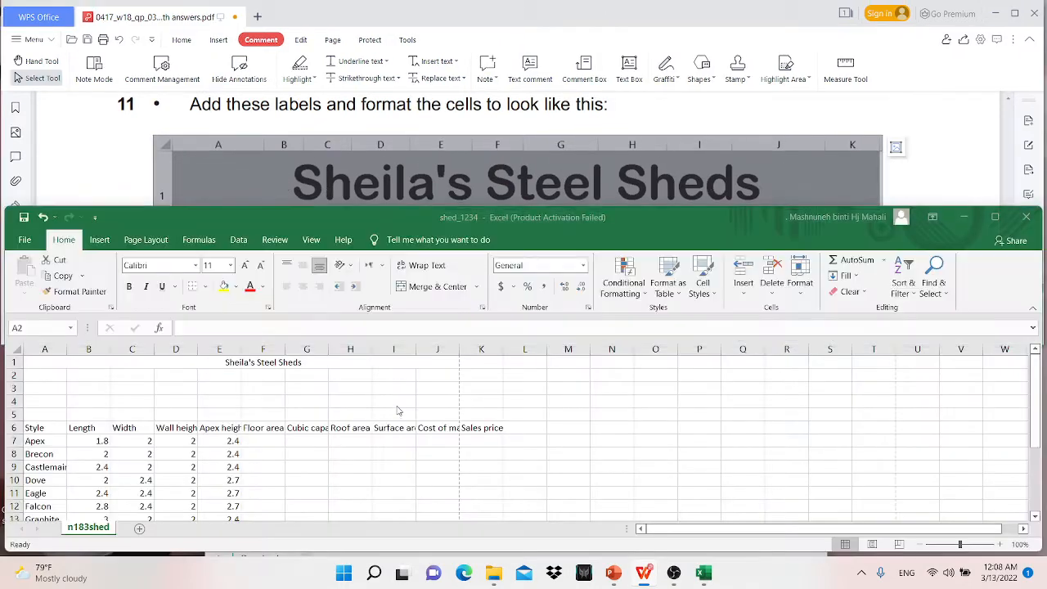
{"action": "double_click", "coordinate": [292, 219]}
{"action": "left_click", "coordinate": [284, 159]}
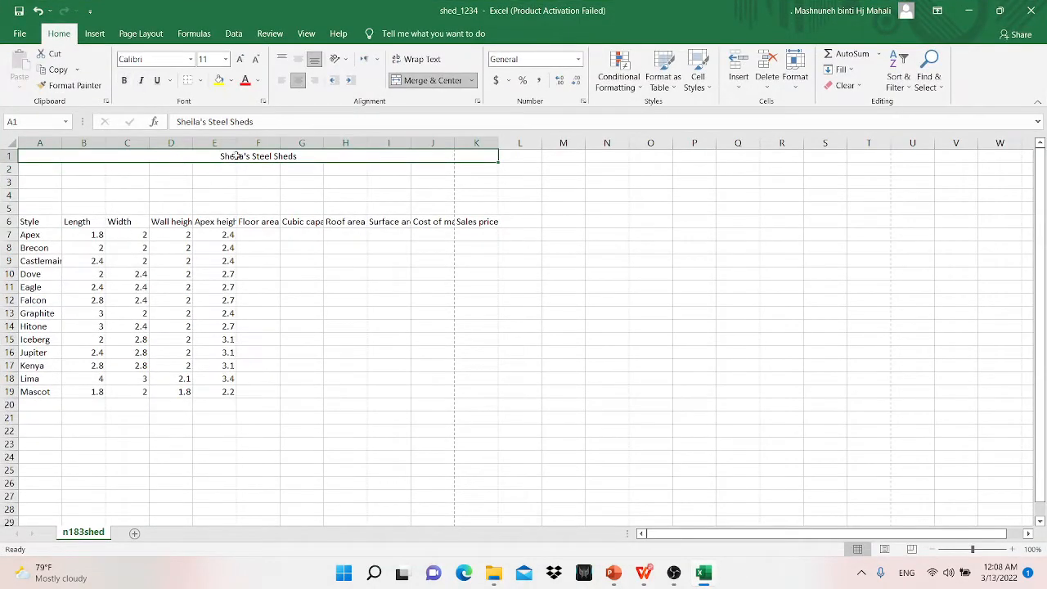
{"action": "left_click", "coordinate": [267, 188]}
{"action": "left_click", "coordinate": [219, 155]}
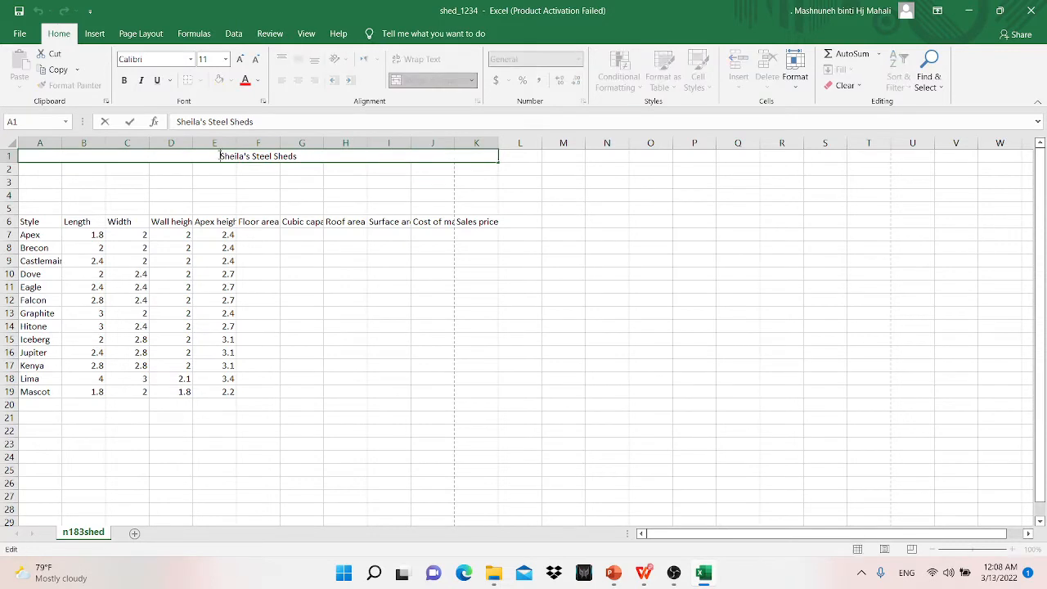
{"action": "left_click", "coordinate": [300, 167]}
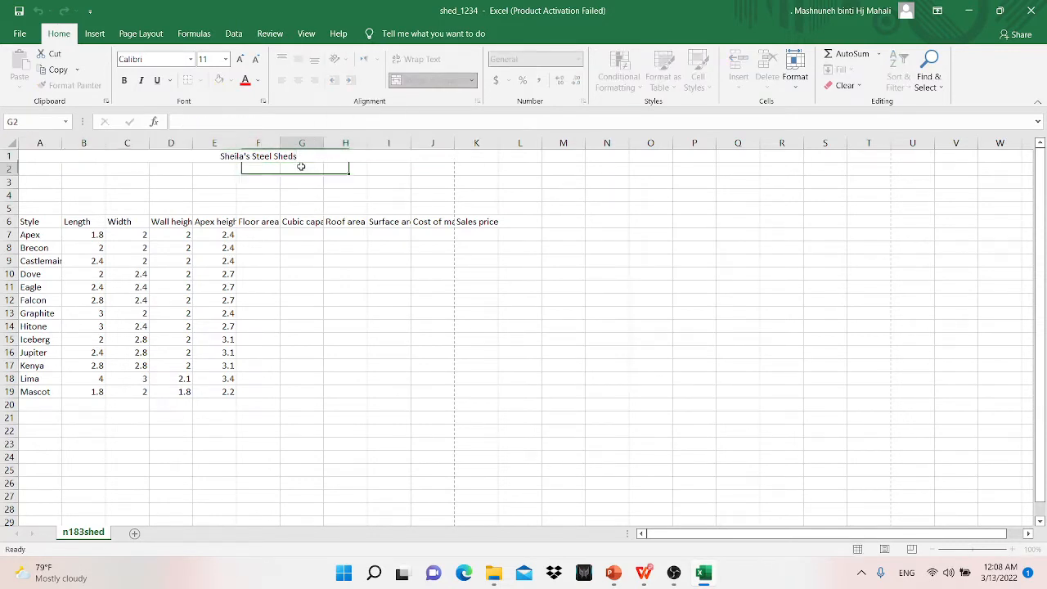
Set the font of the title in the merged cell A1 to Arial
{"action": "left_click", "coordinate": [145, 158]}
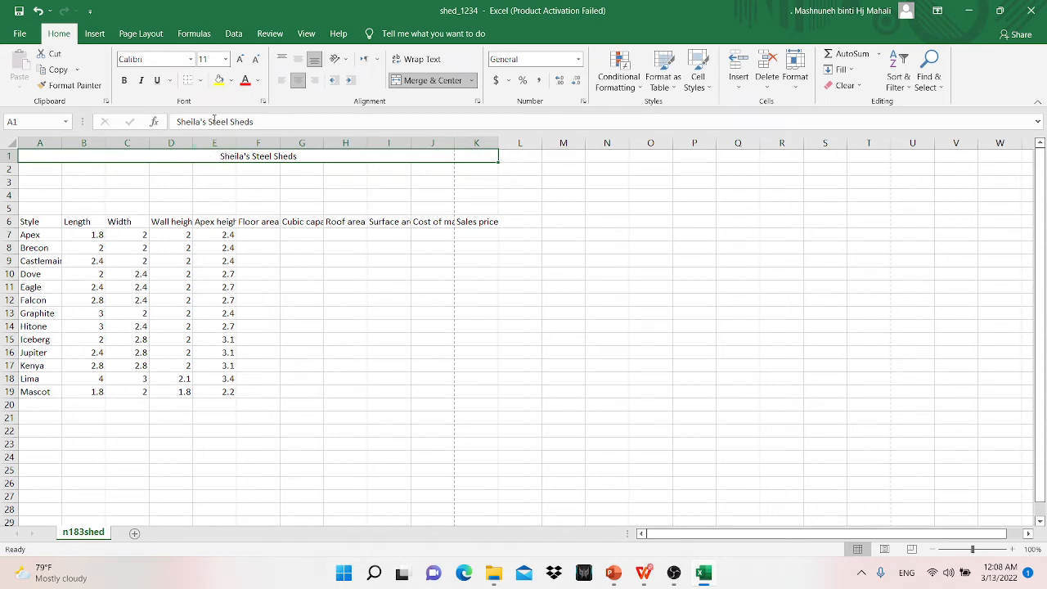
{"action": "left_click", "coordinate": [192, 61]}
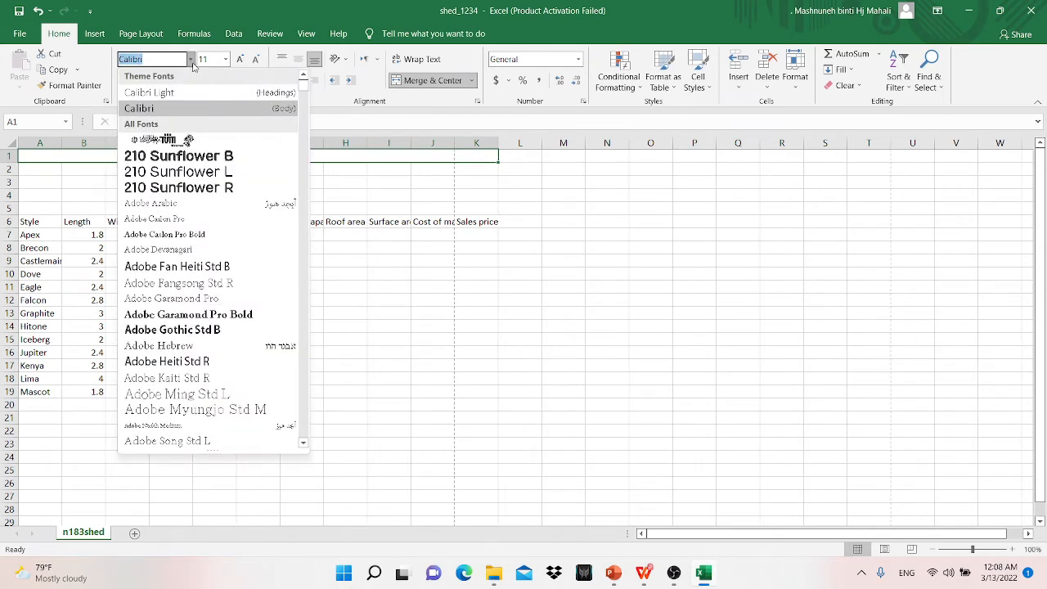
{"action": "type", "text": "A"}
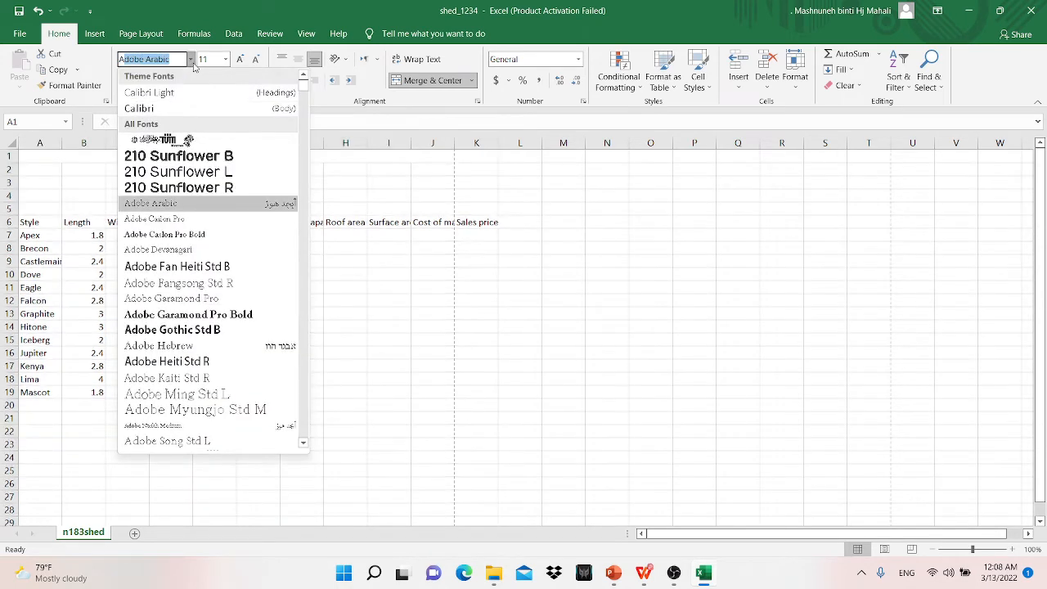
{"action": "type", "text": "rial"}
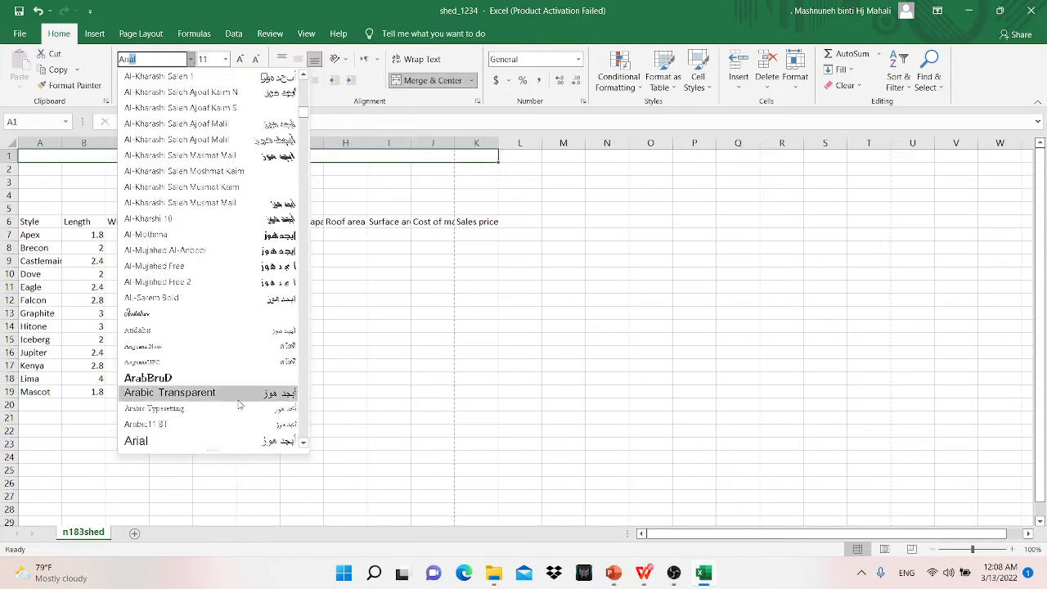
{"action": "left_click", "coordinate": [168, 443]}
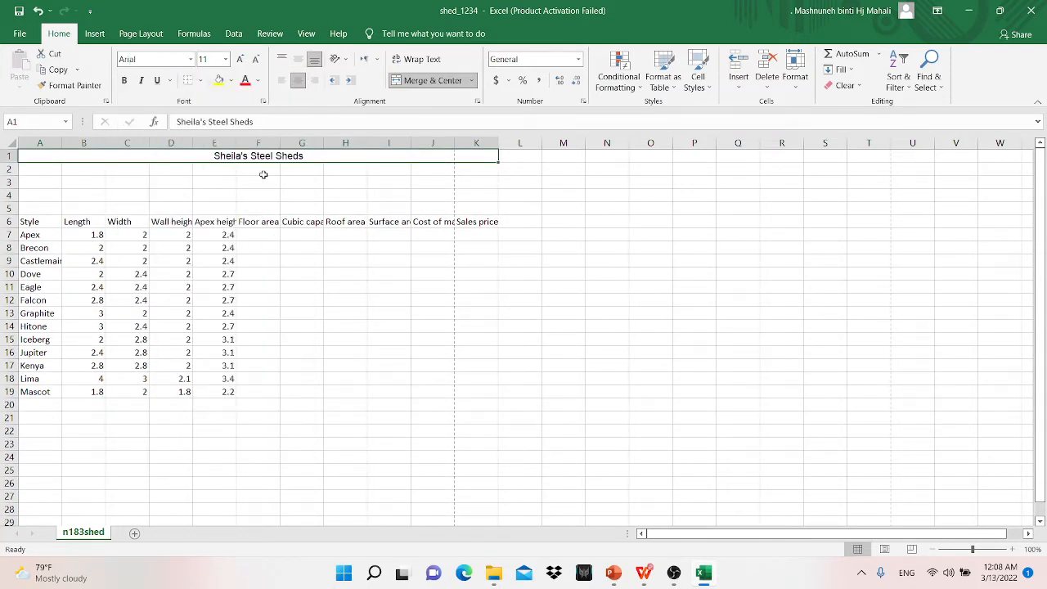
Make the title in A1 bold and fill its merged cell with grey to match question 11's example
{"action": "double_click", "coordinate": [587, 11]}
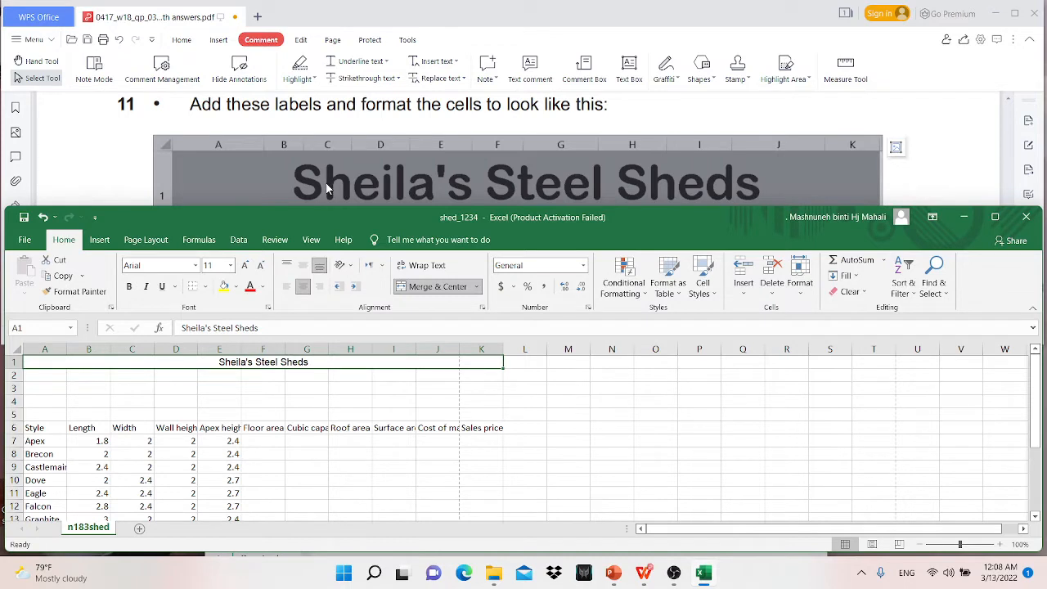
{"action": "left_click", "coordinate": [128, 285]}
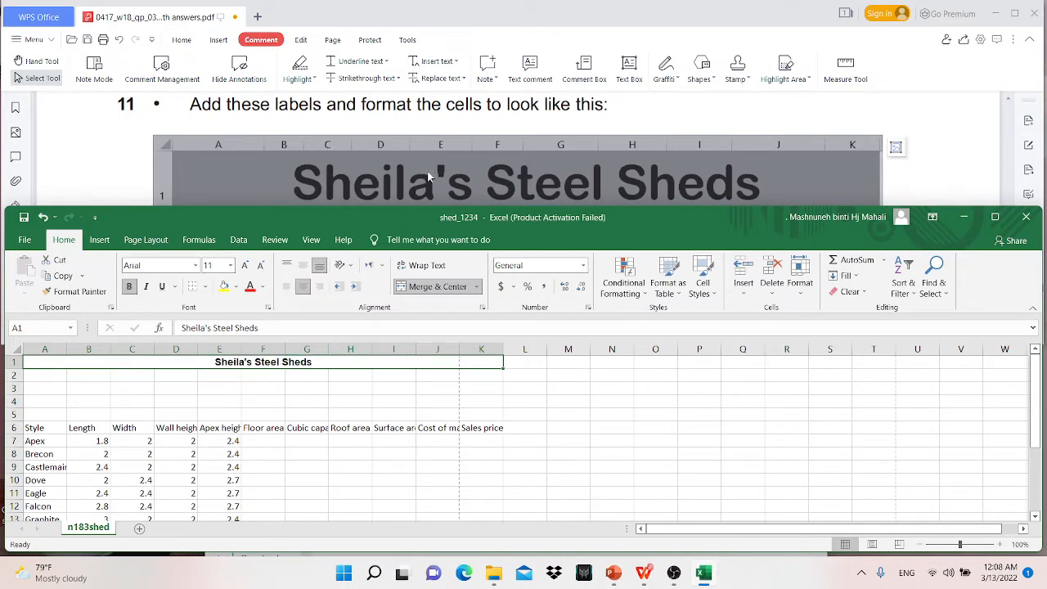
{"action": "left_click", "coordinate": [453, 173]}
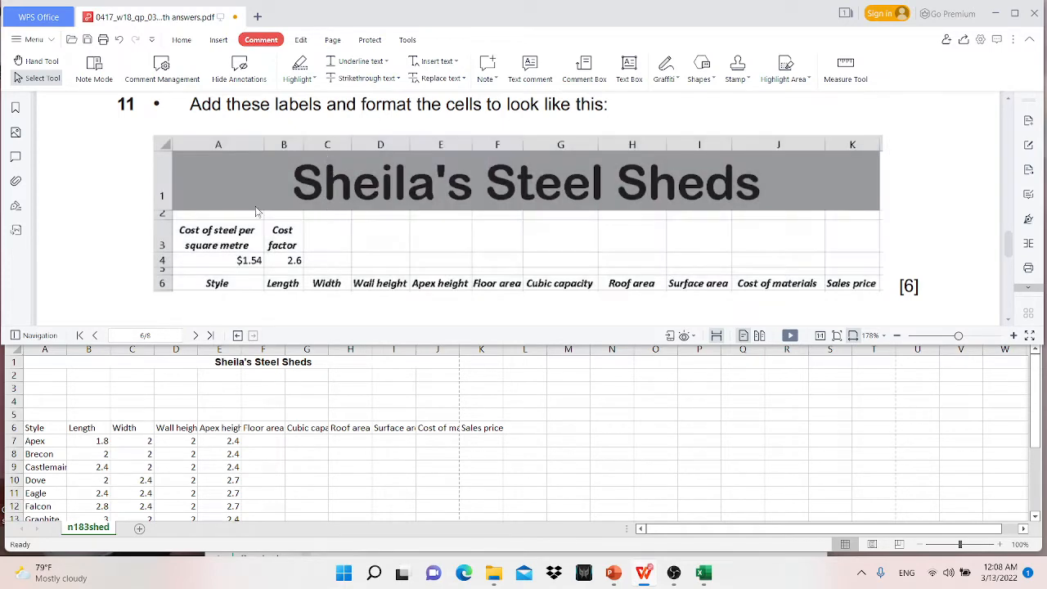
{"action": "left_click", "coordinate": [279, 362]}
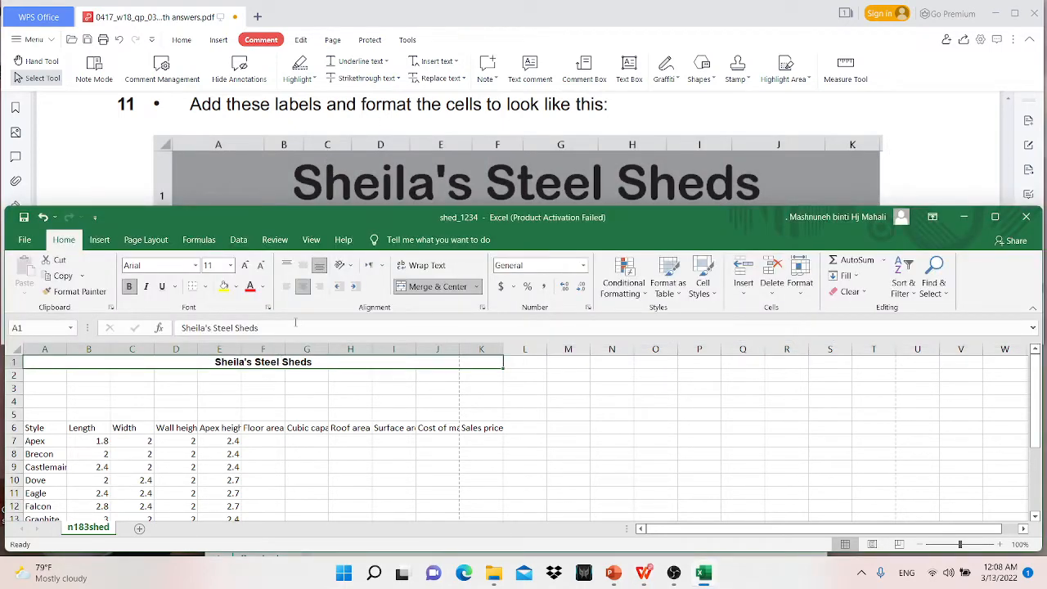
{"action": "double_click", "coordinate": [401, 219]}
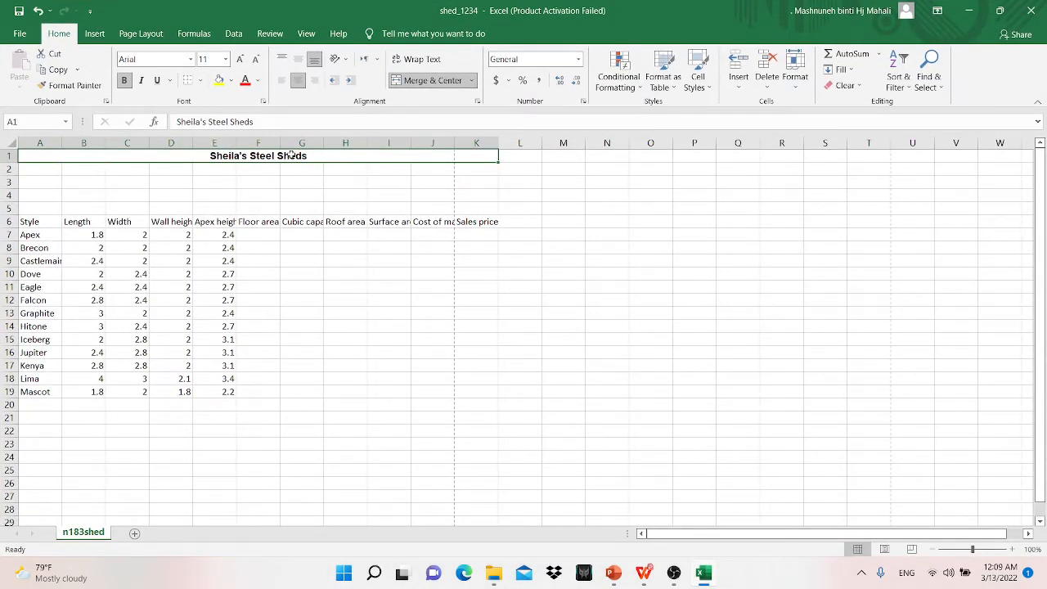
{"action": "left_click", "coordinate": [231, 81]}
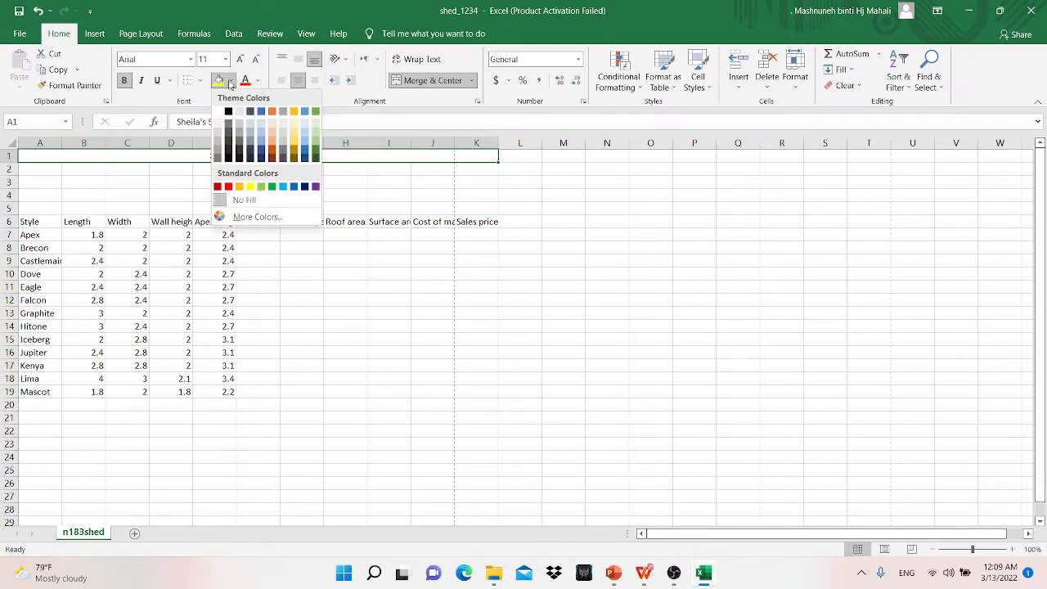
{"action": "left_click", "coordinate": [217, 155]}
Compare the title with question 11's example and enlarge its font size to 28
{"action": "left_click_drag", "start_coordinate": [413, 19], "coordinate": [385, 220]}
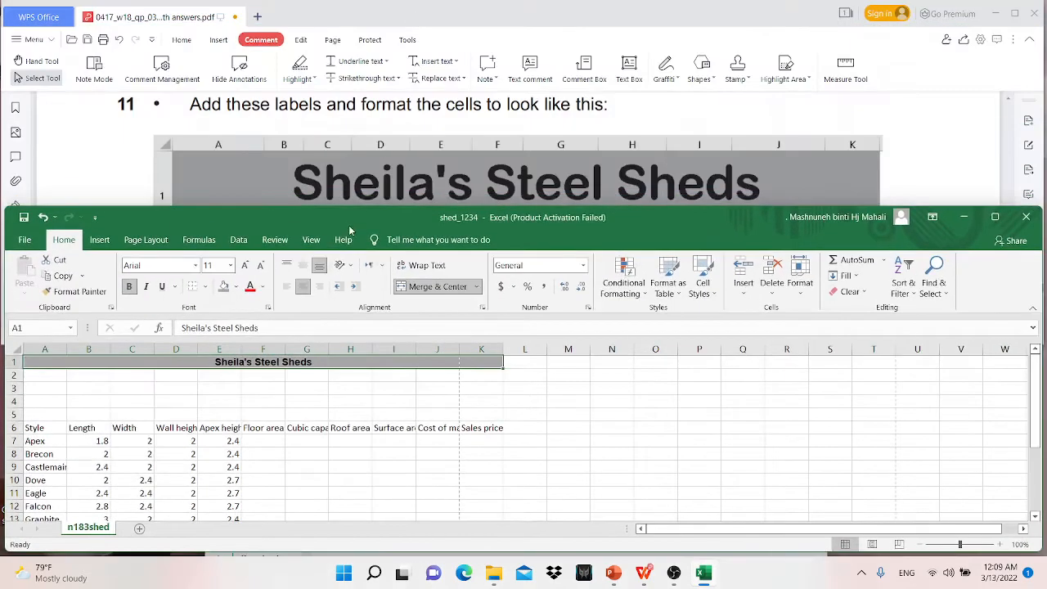
{"action": "left_click", "coordinate": [318, 172]}
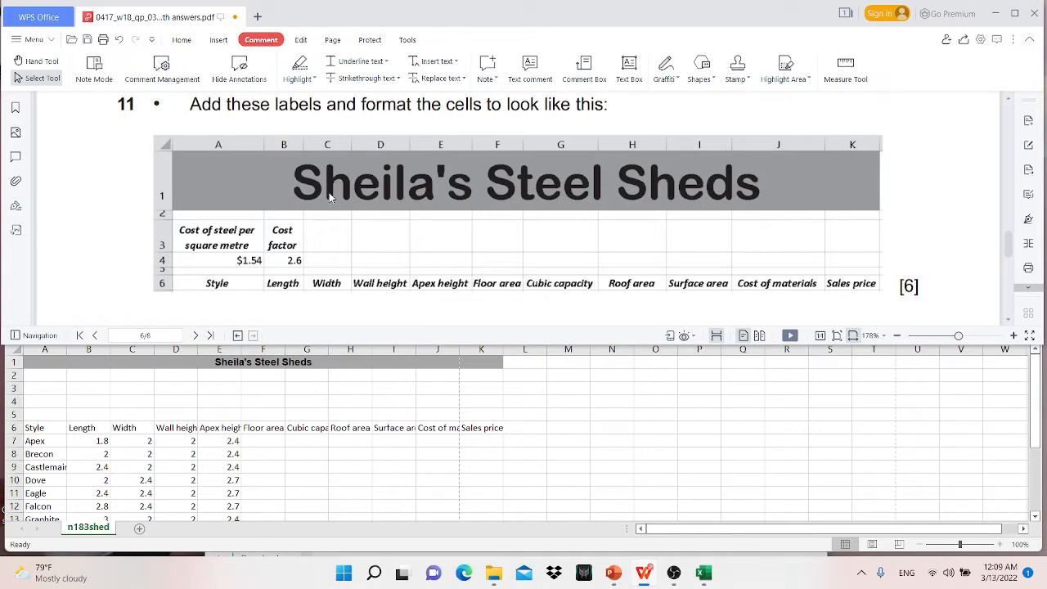
{"action": "left_click", "coordinate": [257, 370]}
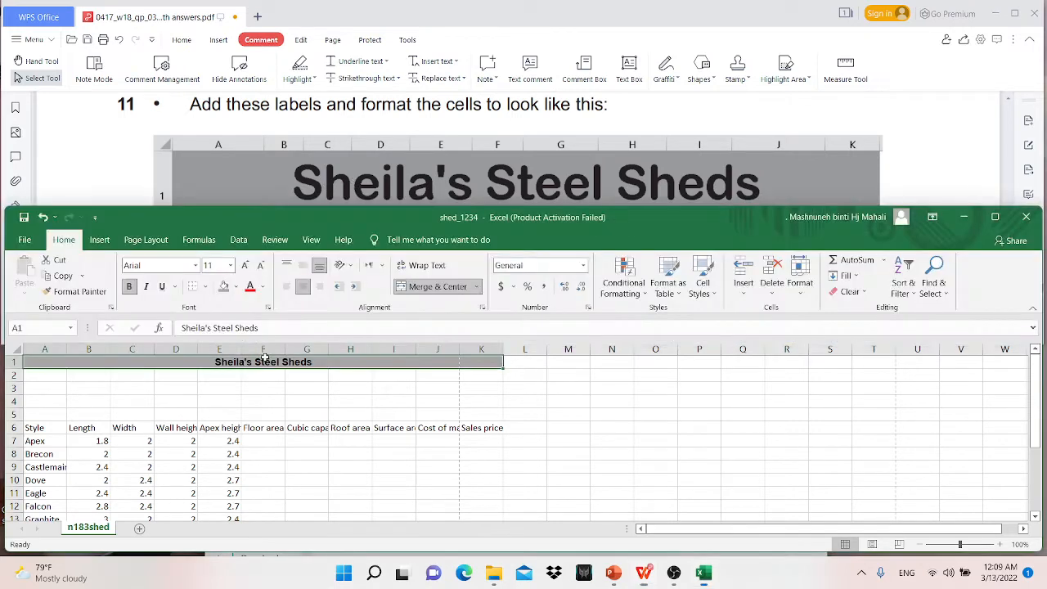
{"action": "left_click", "coordinate": [401, 389]}
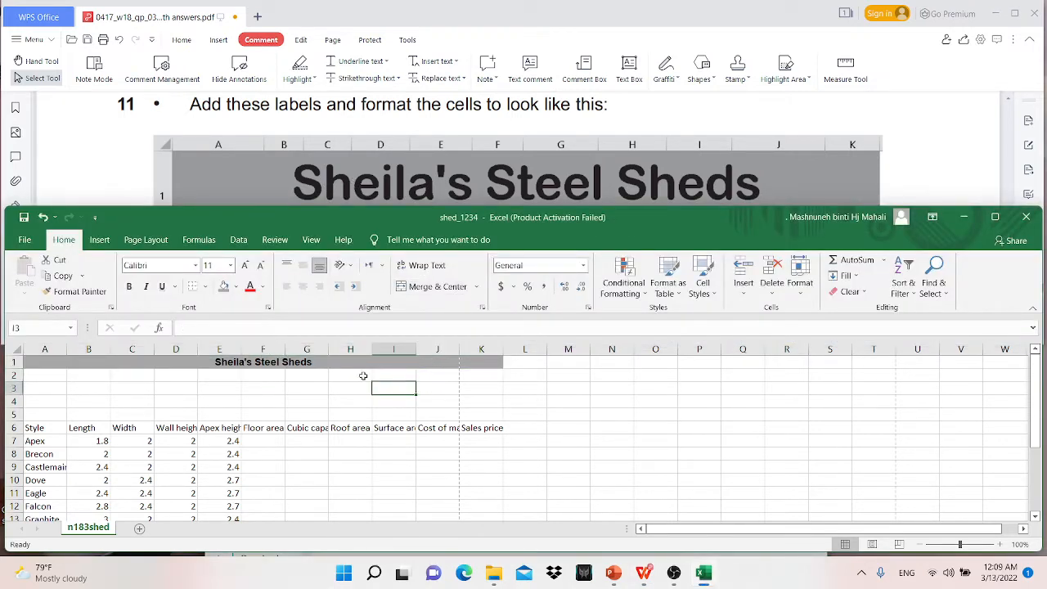
{"action": "left_click", "coordinate": [317, 363]}
{"action": "double_click", "coordinate": [408, 217]}
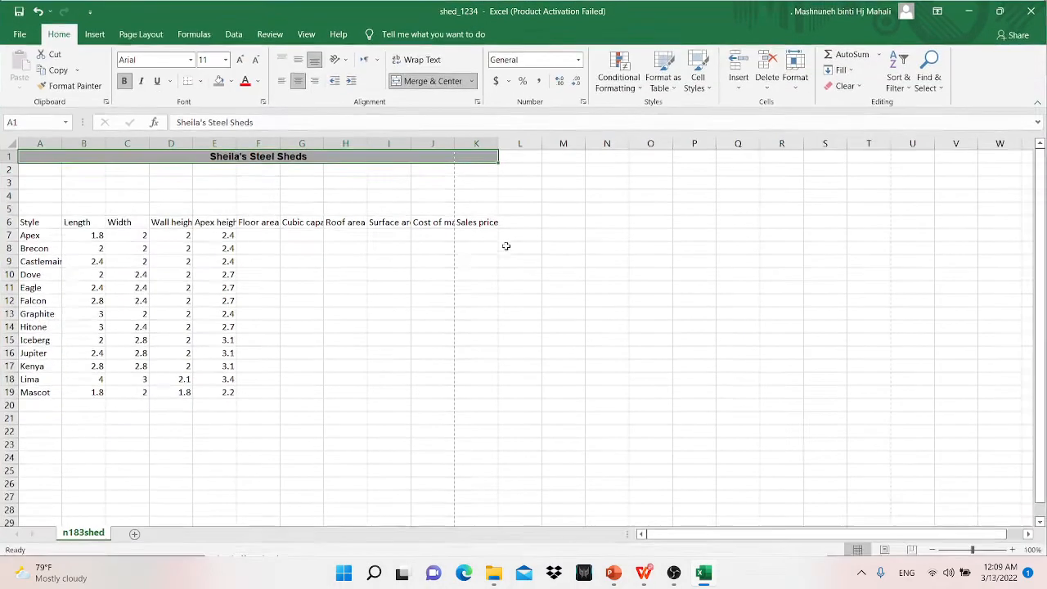
{"action": "left_click", "coordinate": [240, 60]}
{"action": "left_click", "coordinate": [240, 60]}
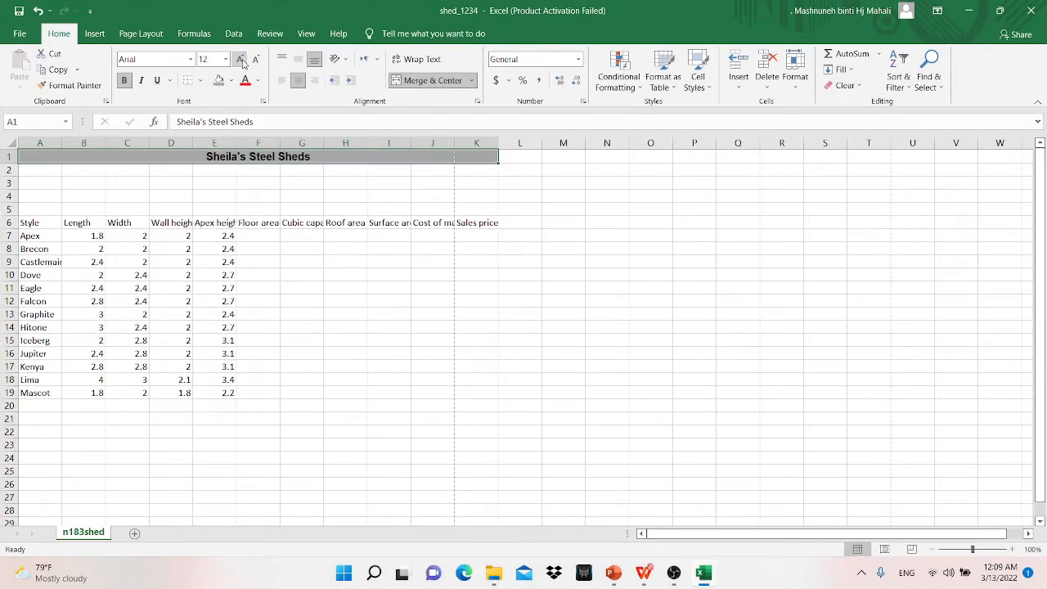
{"action": "left_click", "coordinate": [240, 59]}
{"action": "left_click", "coordinate": [240, 60]}
{"action": "left_click", "coordinate": [241, 59]}
{"action": "left_click", "coordinate": [241, 59]}
{"action": "left_click", "coordinate": [240, 62]}
{"action": "left_click", "coordinate": [241, 61]}
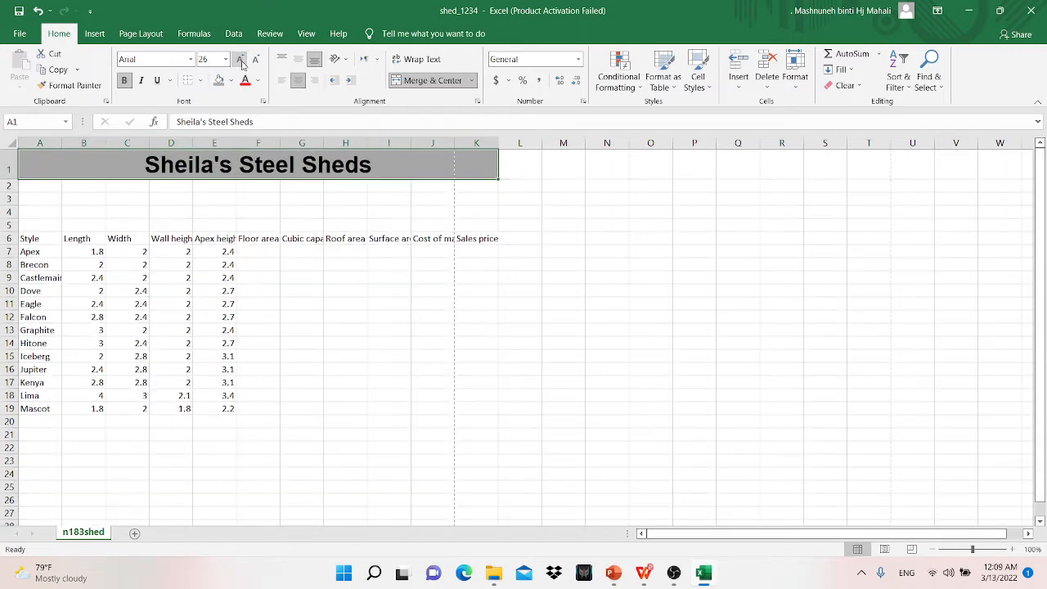
{"action": "left_click", "coordinate": [240, 62]}
{"action": "left_click", "coordinate": [240, 62]}
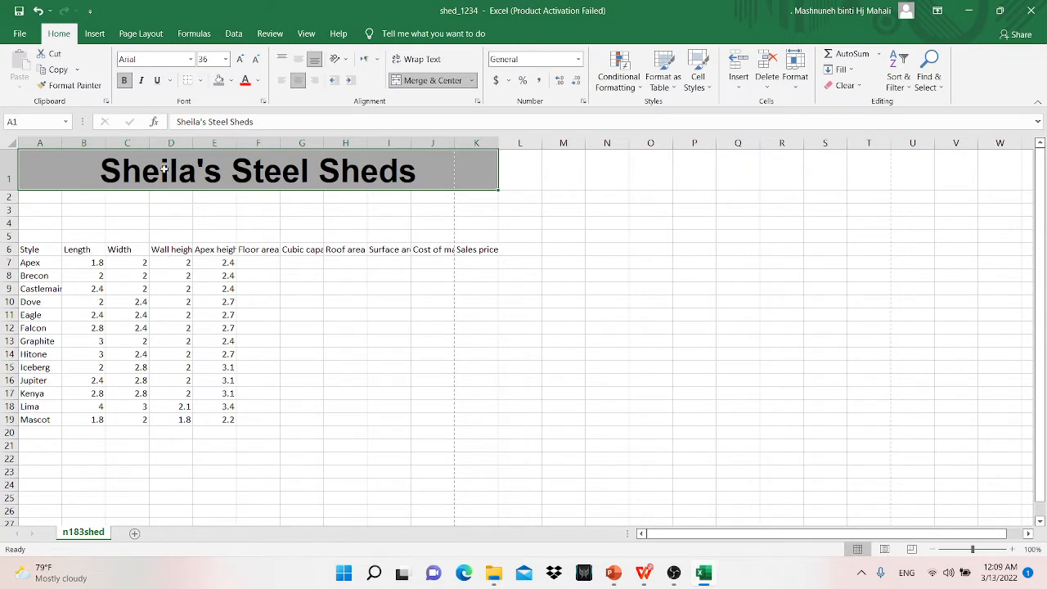
{"action": "left_click", "coordinate": [256, 60]}
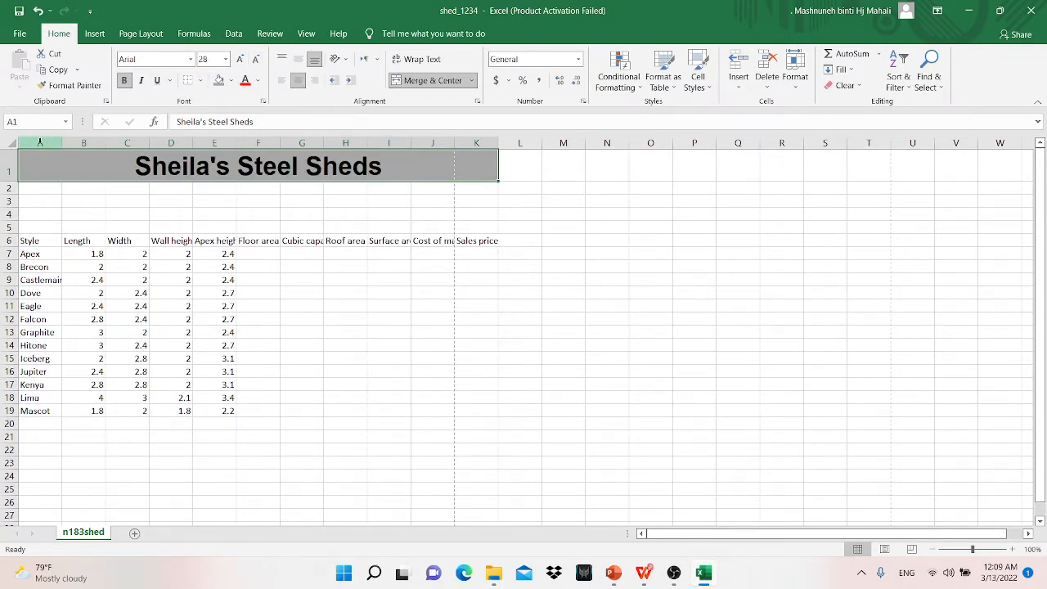
Examine the column headings in row 6, from Style in column A to Sales price in column K
{"action": "left_click", "coordinate": [339, 239]}
{"action": "left_click", "coordinate": [387, 240]}
{"action": "left_click", "coordinate": [442, 240]}
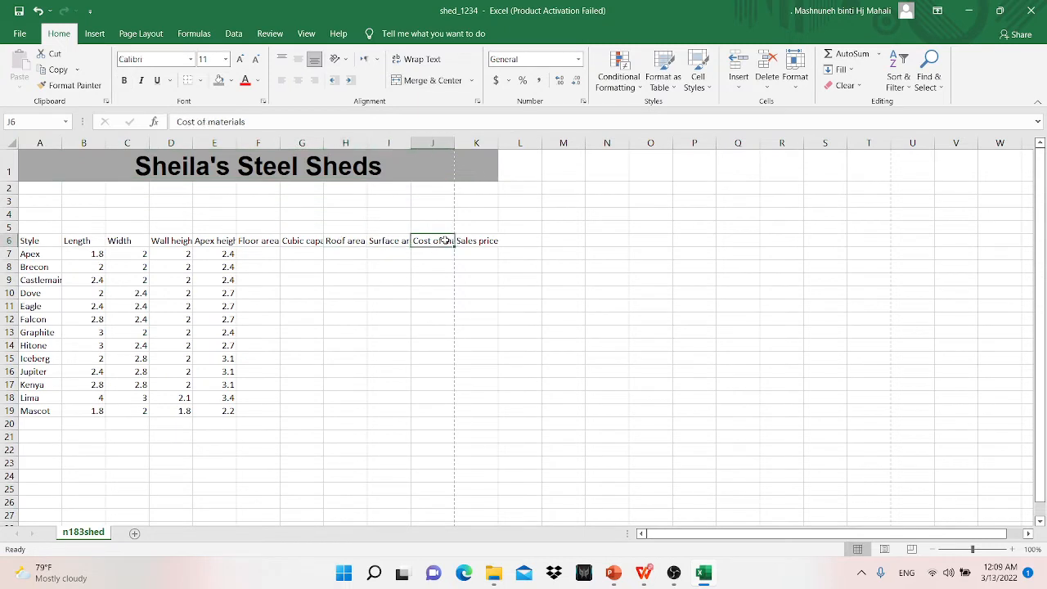
{"action": "left_click", "coordinate": [495, 239]}
{"action": "left_click", "coordinate": [296, 240]}
{"action": "left_click", "coordinate": [249, 240]}
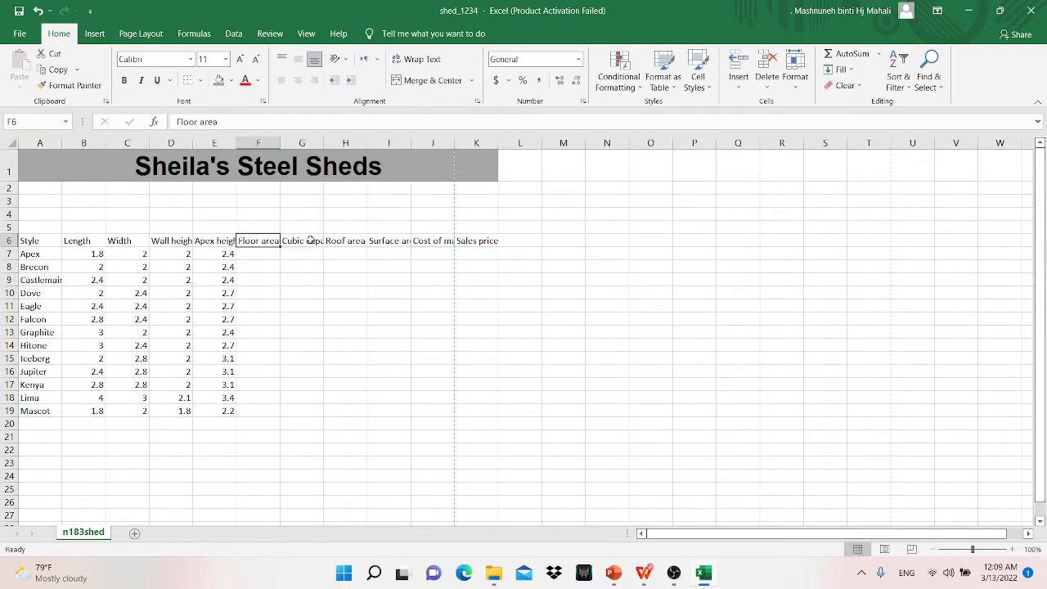
{"action": "left_click", "coordinate": [310, 240]}
{"action": "left_click", "coordinate": [354, 242]}
{"action": "left_click", "coordinate": [392, 243]}
{"action": "left_click", "coordinate": [435, 242]}
{"action": "left_click", "coordinate": [464, 246]}
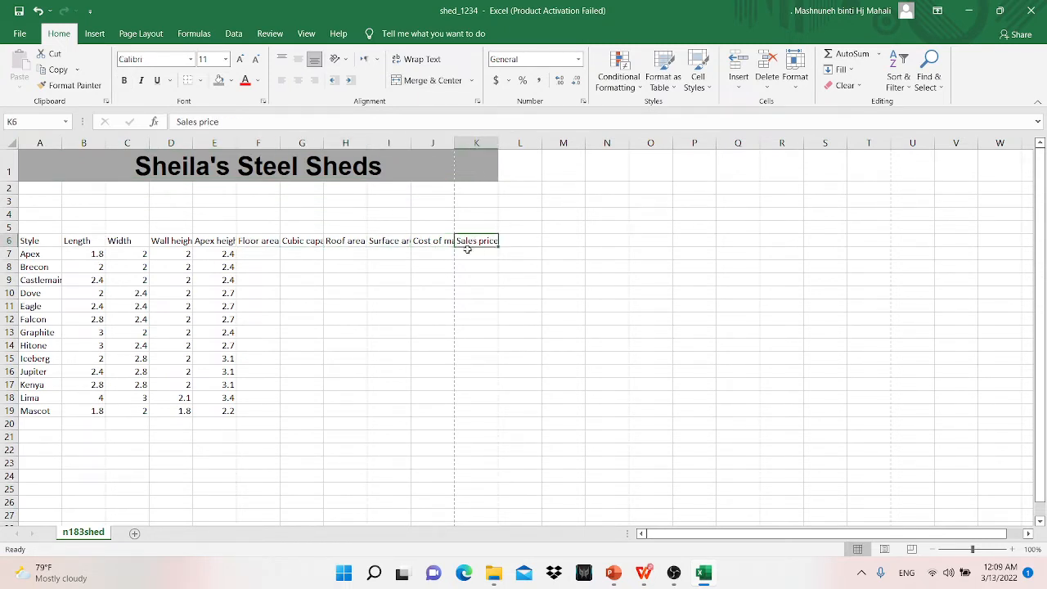
{"action": "left_click", "coordinate": [31, 238]}
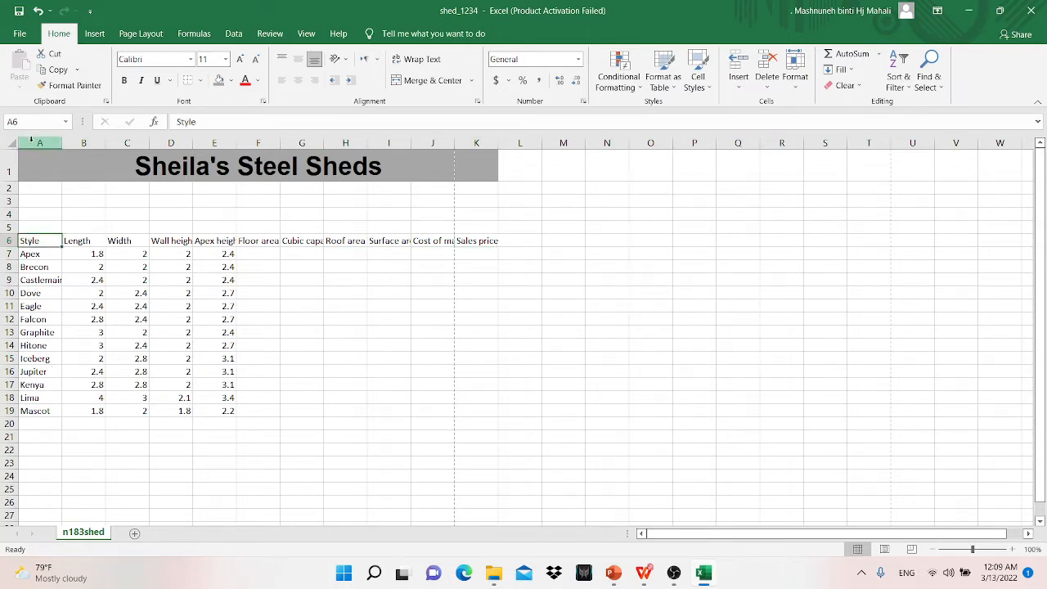
Auto-fit the widths of columns A to K so every heading and style name fits
{"action": "left_click", "coordinate": [35, 189]}
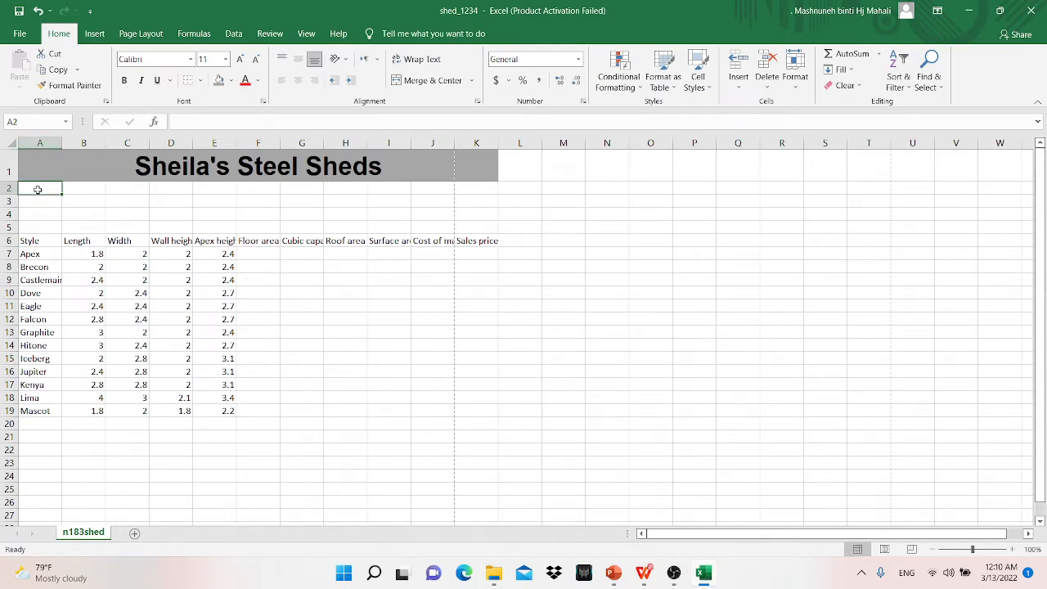
{"action": "left_click", "coordinate": [39, 143]}
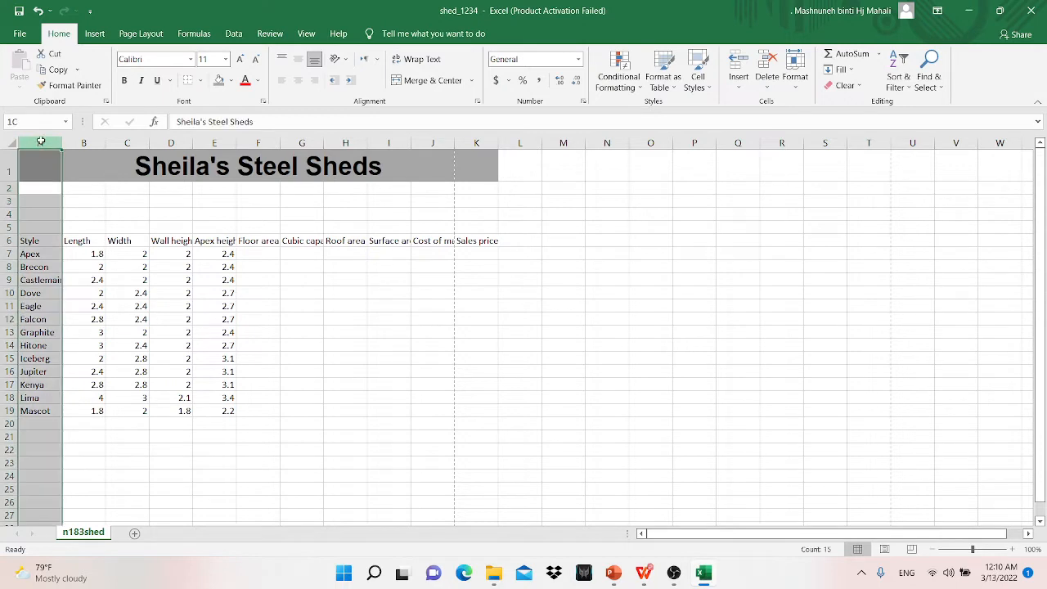
{"action": "left_click_drag", "start_coordinate": [40, 142], "coordinate": [495, 140]}
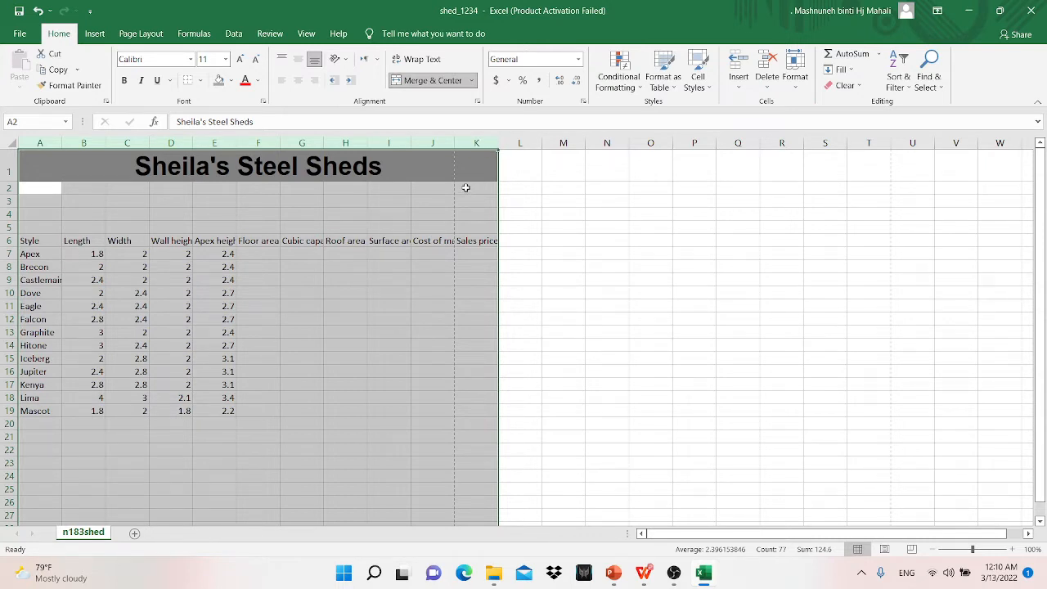
{"action": "double_click", "coordinate": [498, 144]}
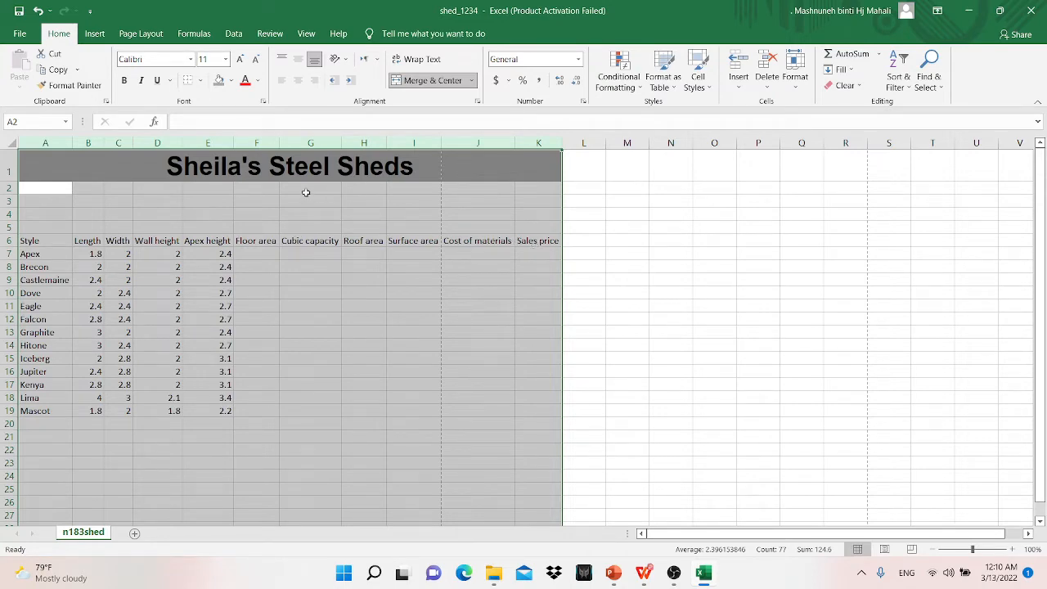
Enlarge the title in merged cell A1 to font size 48, using question 11's example as the reference
{"action": "left_click", "coordinate": [338, 170]}
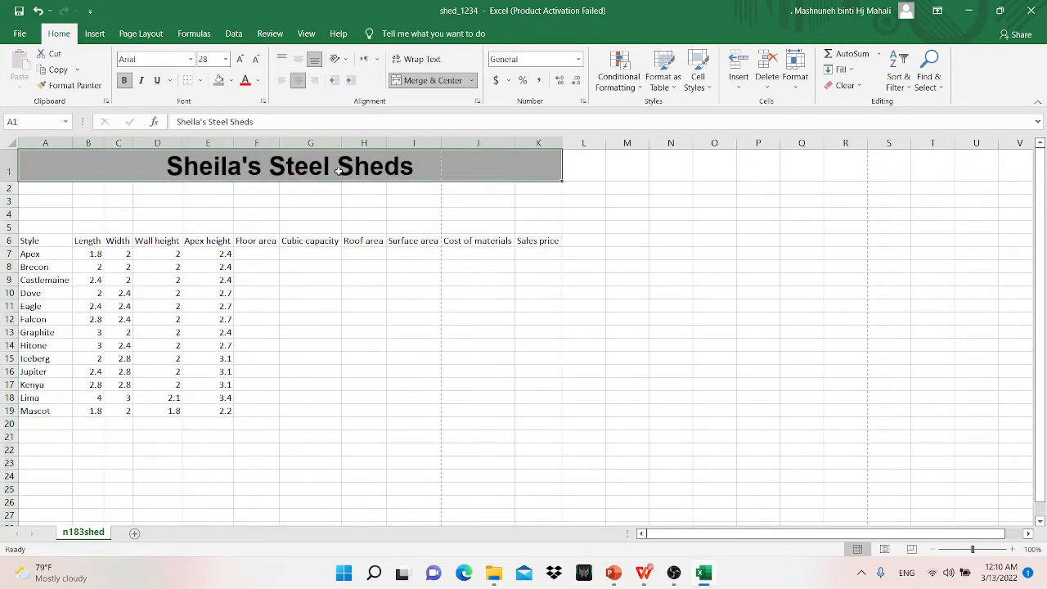
{"action": "double_click", "coordinate": [374, 14]}
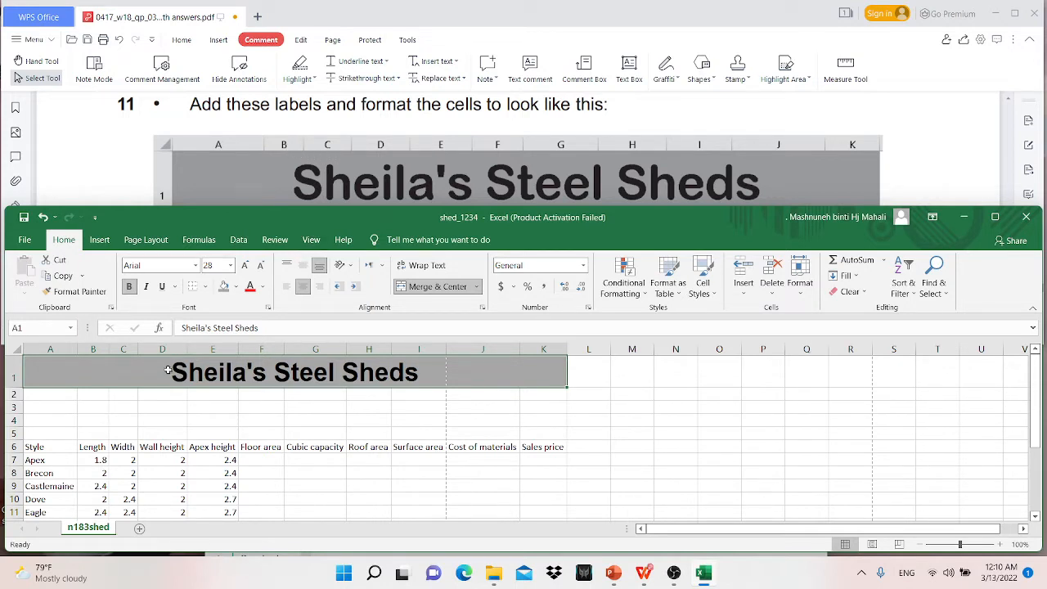
{"action": "left_click", "coordinate": [246, 266]}
{"action": "left_click", "coordinate": [246, 266]}
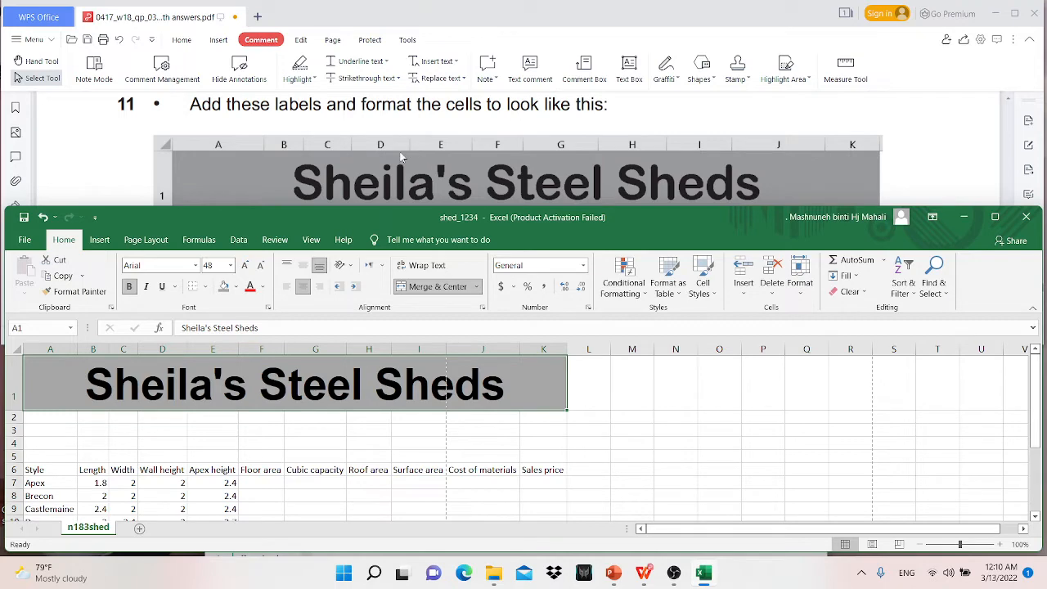
Consult the row layout in question 11's example and reduce the height of row 2 in the worksheet to match
{"action": "left_click", "coordinate": [379, 173]}
{"action": "scroll", "coordinate": [379, 173], "scroll_direction": "down", "scroll_amount": 3}
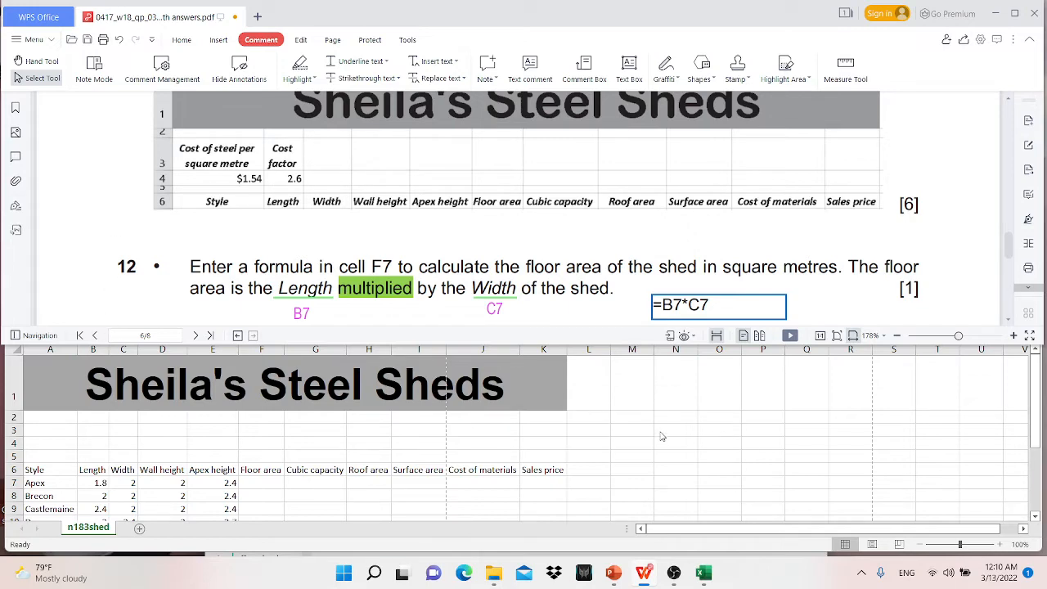
{"action": "key", "text": "alt+Tab"}
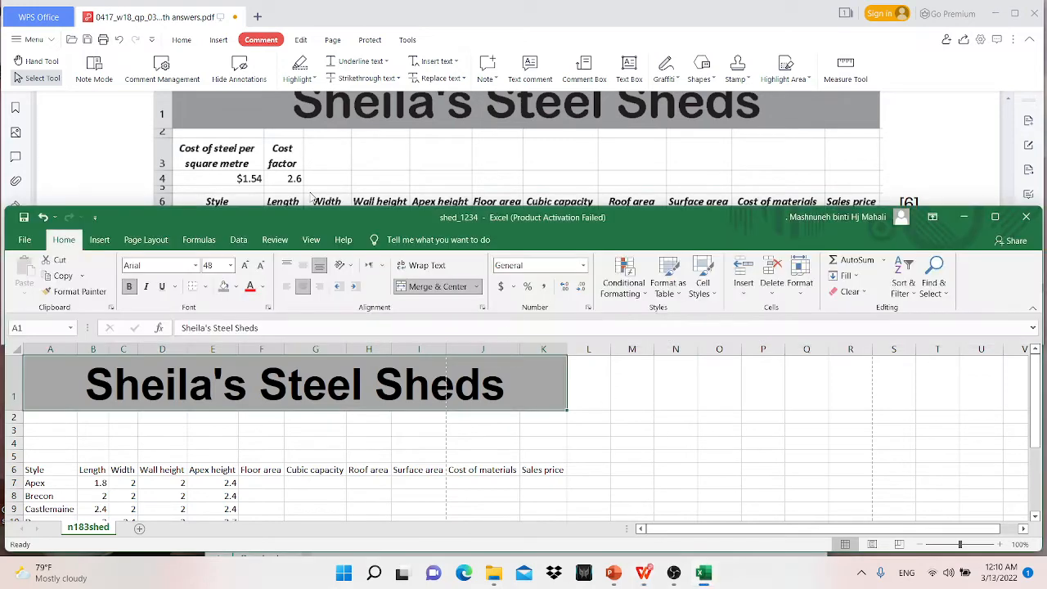
{"action": "double_click", "coordinate": [185, 224]}
{"action": "double_click", "coordinate": [172, 15]}
{"action": "double_click", "coordinate": [256, 219]}
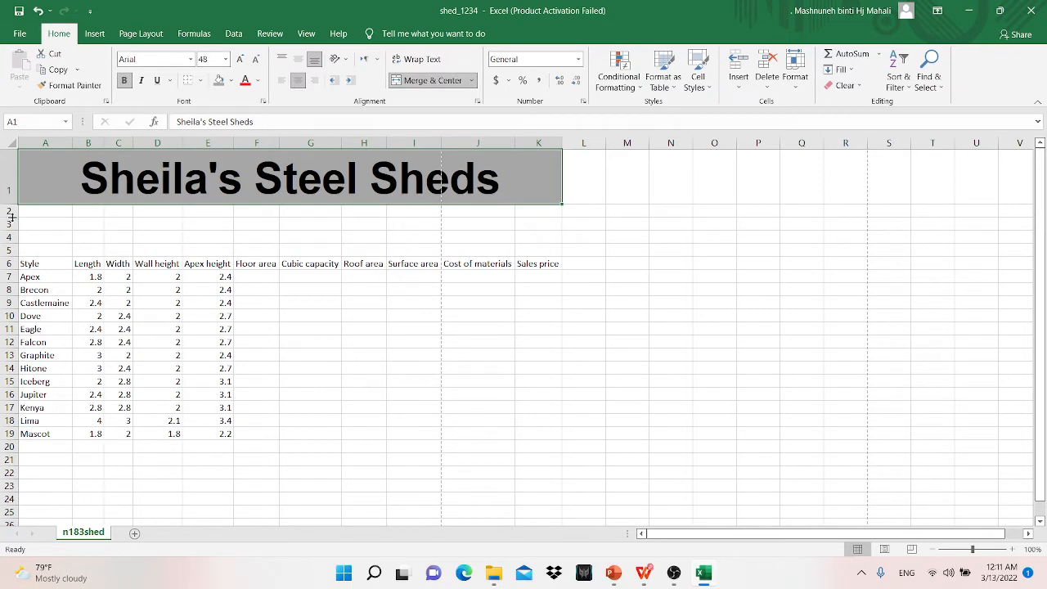
{"action": "left_click_drag", "start_coordinate": [11, 216], "coordinate": [11, 217]}
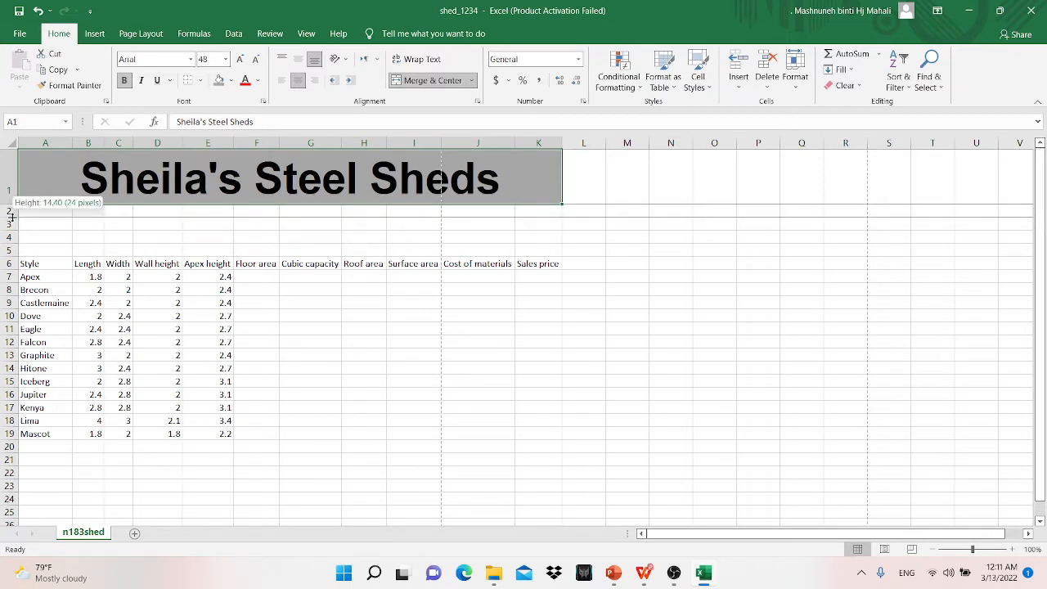
{"action": "left_click_drag", "start_coordinate": [10, 218], "coordinate": [7, 212]}
Check the label in question 11's example and enter "Cost of steel per square metre" in cell A3
{"action": "double_click", "coordinate": [491, 10]}
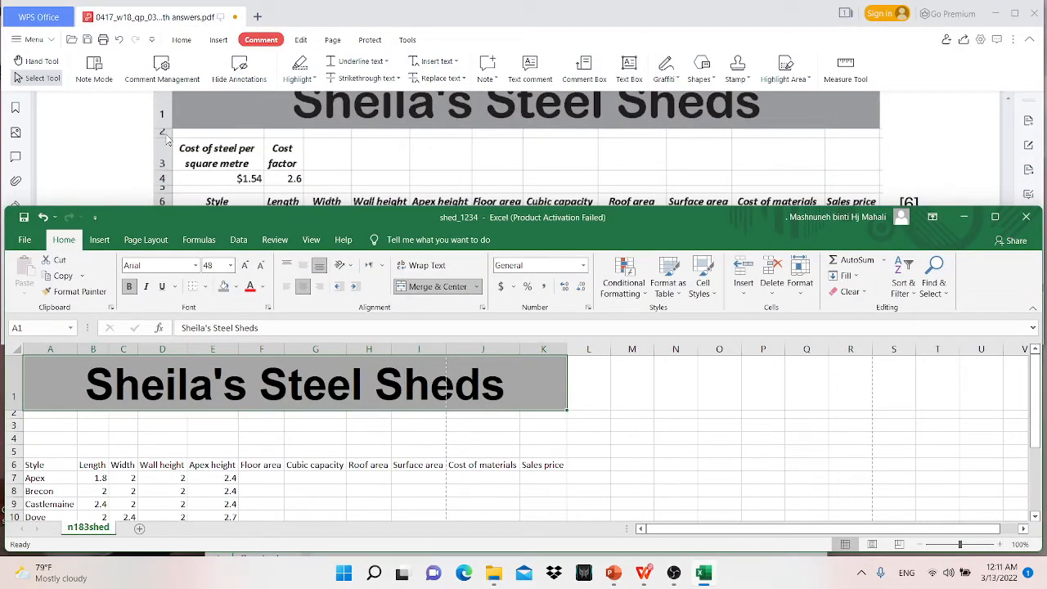
{"action": "left_click", "coordinate": [212, 162]}
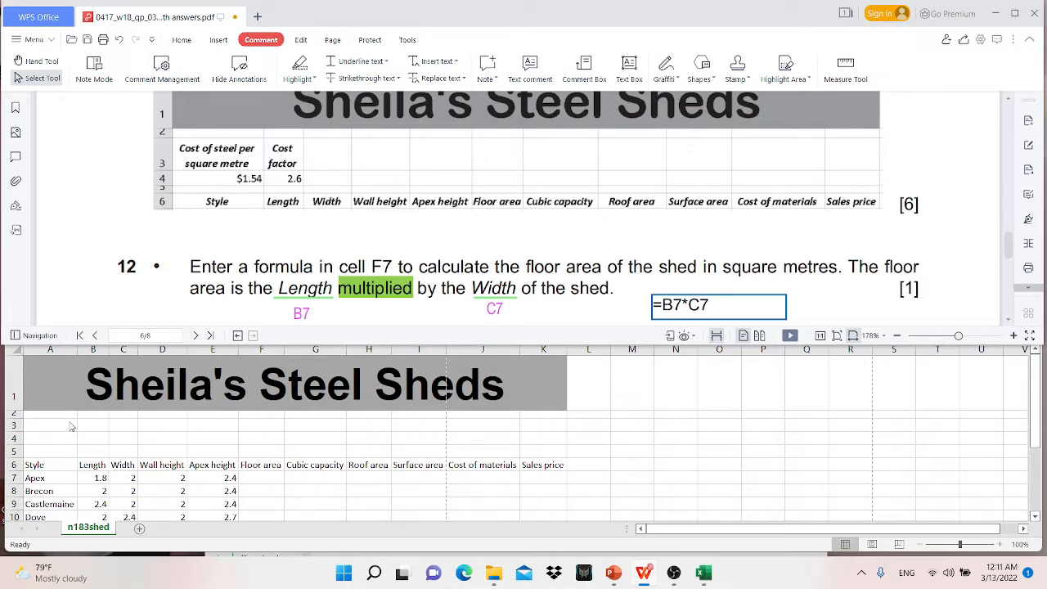
{"action": "key", "text": "alt+Tab"}
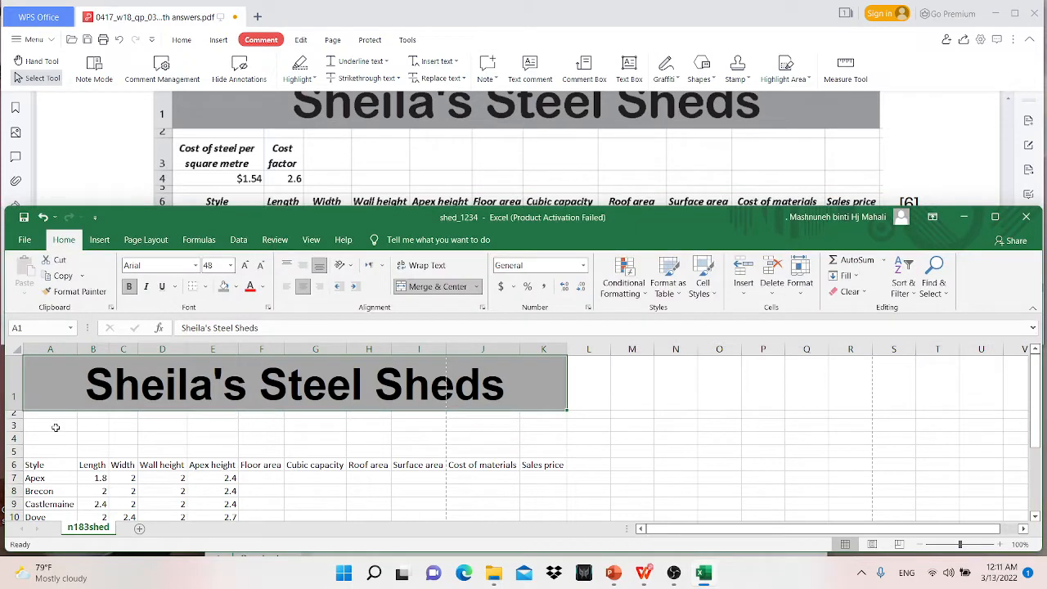
{"action": "left_click", "coordinate": [55, 427]}
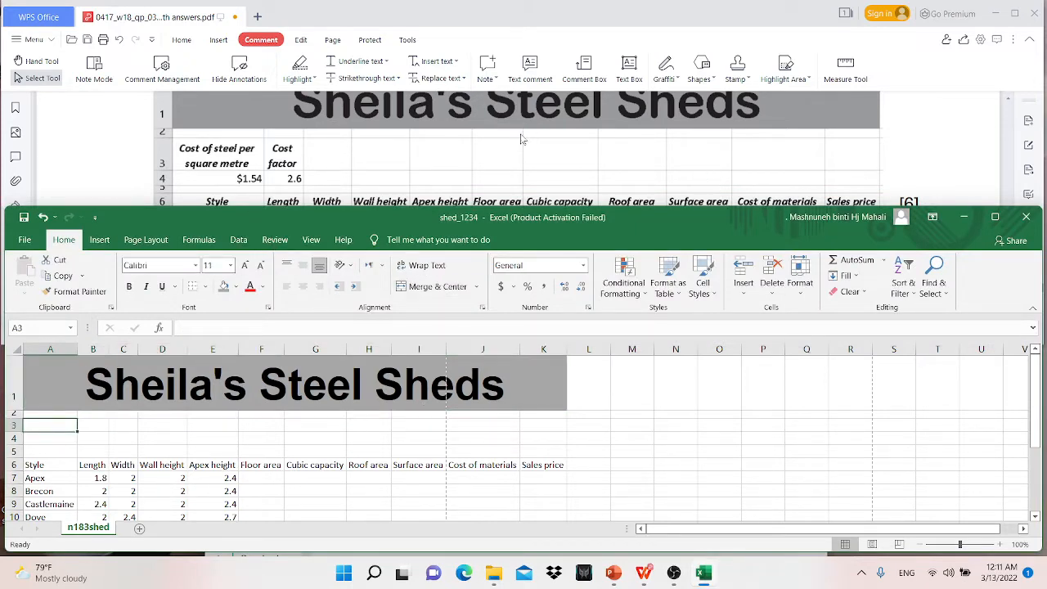
{"action": "type", "text": "Cost of steel per squ"}
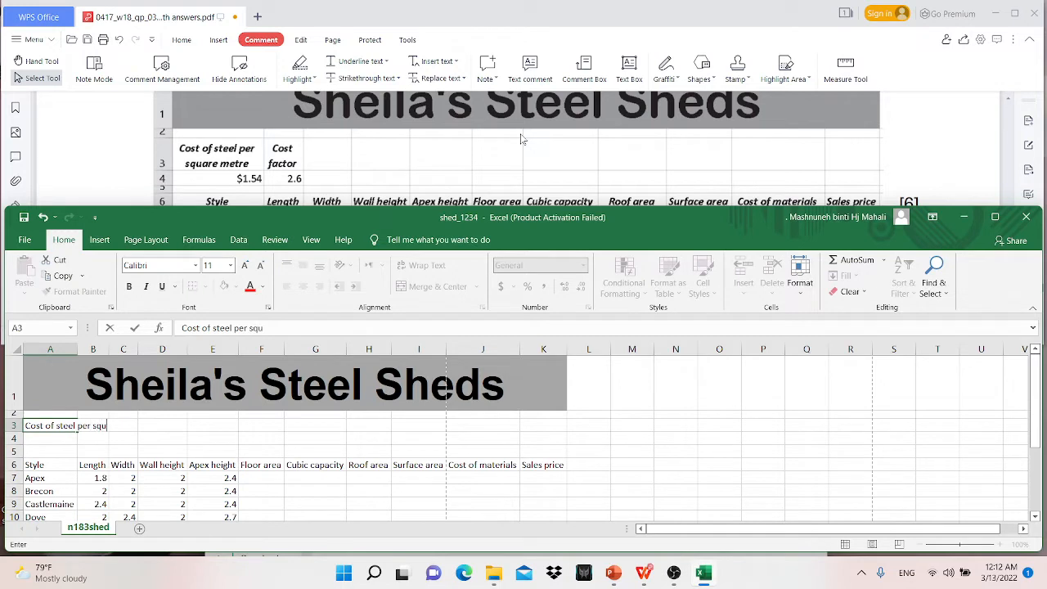
{"action": "type", "text": "are metre"}
{"action": "key", "text": "Return"}
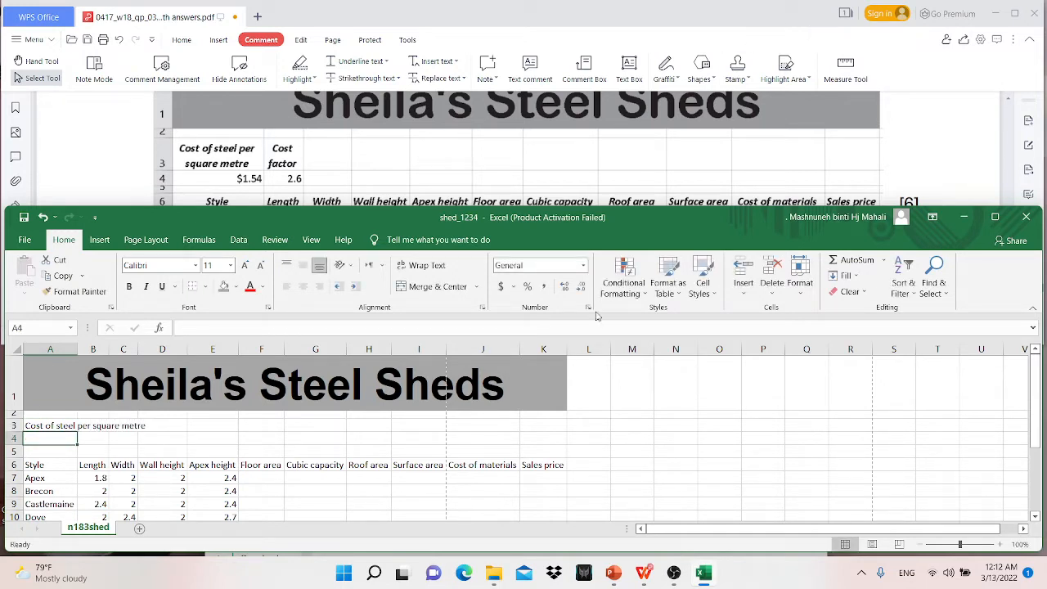
Wrap the text of the label in cell A3 within its column
{"action": "left_click", "coordinate": [52, 426]}
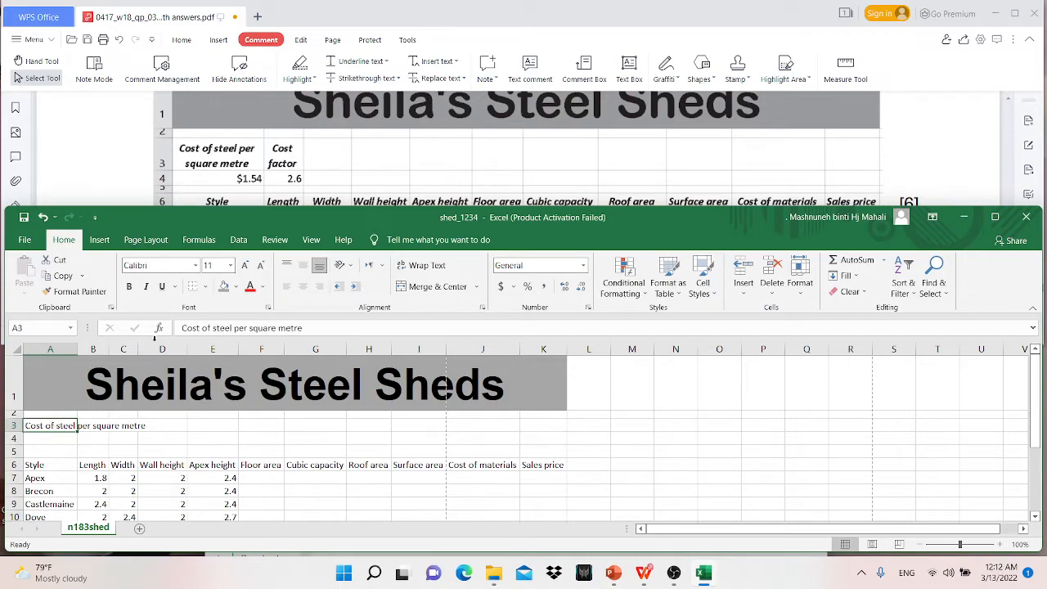
{"action": "double_click", "coordinate": [284, 218]}
{"action": "left_click", "coordinate": [47, 230]}
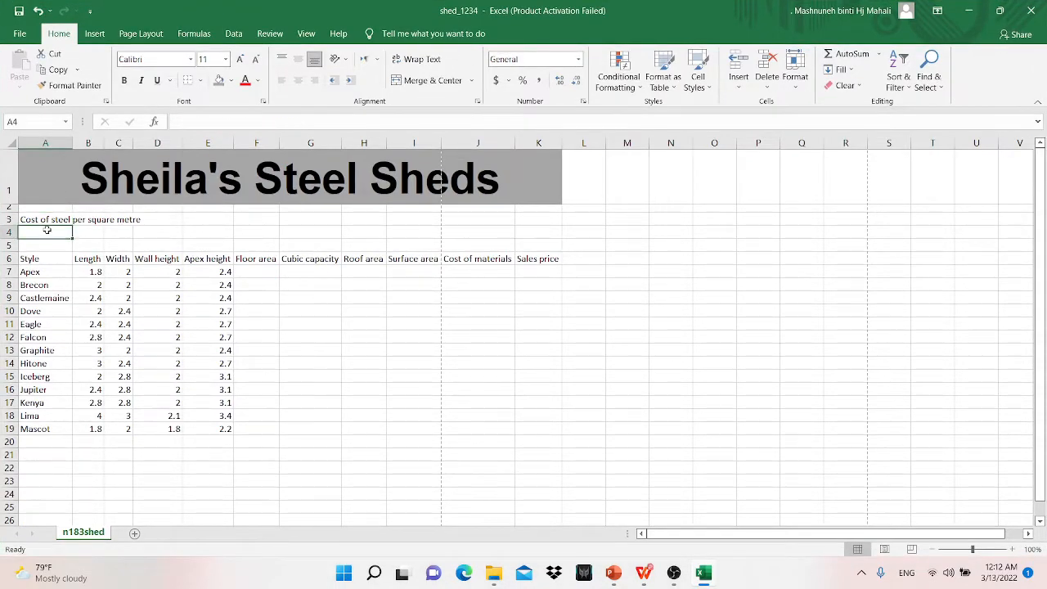
{"action": "left_click", "coordinate": [58, 217]}
{"action": "left_click", "coordinate": [51, 235]}
{"action": "left_click", "coordinate": [59, 220]}
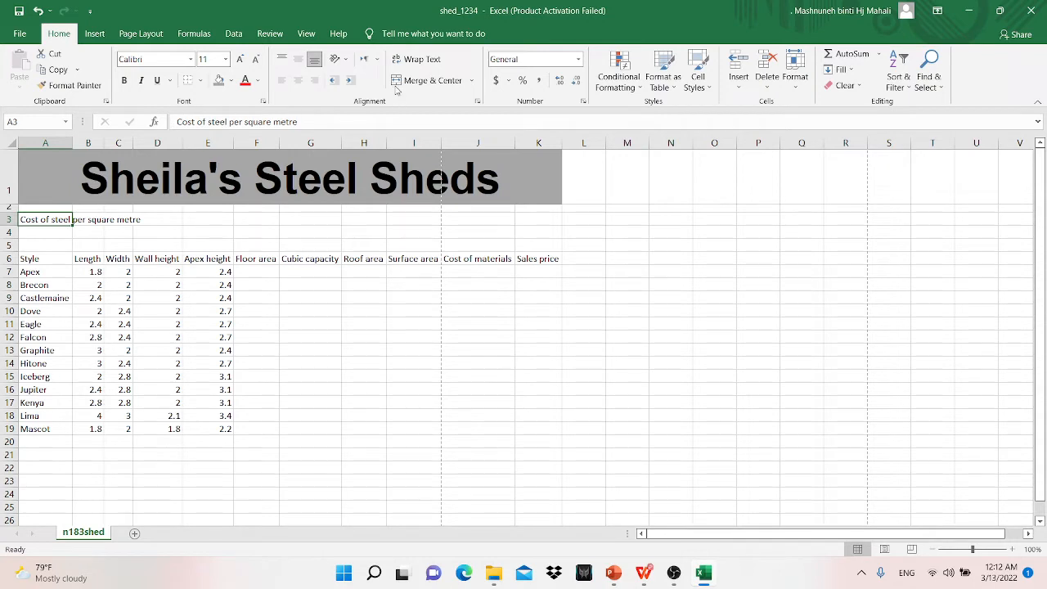
{"action": "left_click", "coordinate": [422, 62]}
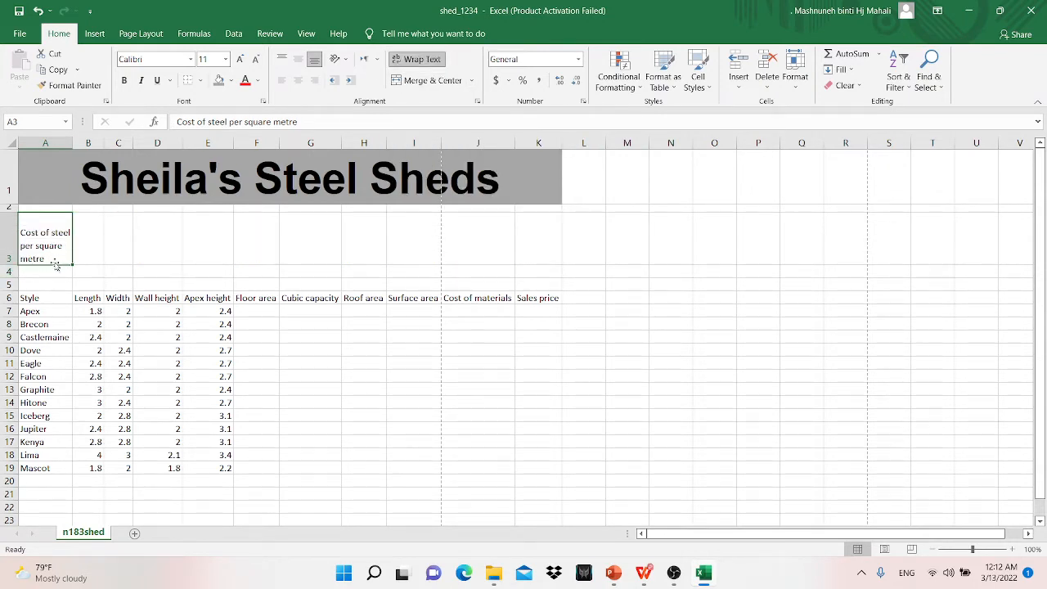
Compare the A3 label with question 11's example and make it bold and italic
{"action": "double_click", "coordinate": [267, 11]}
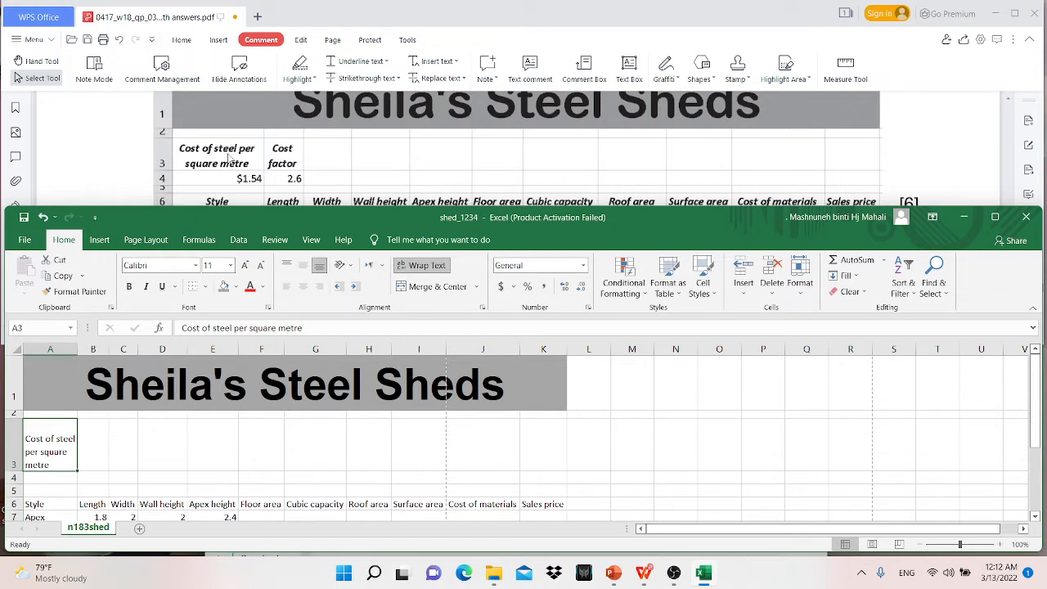
{"action": "left_click", "coordinate": [128, 286]}
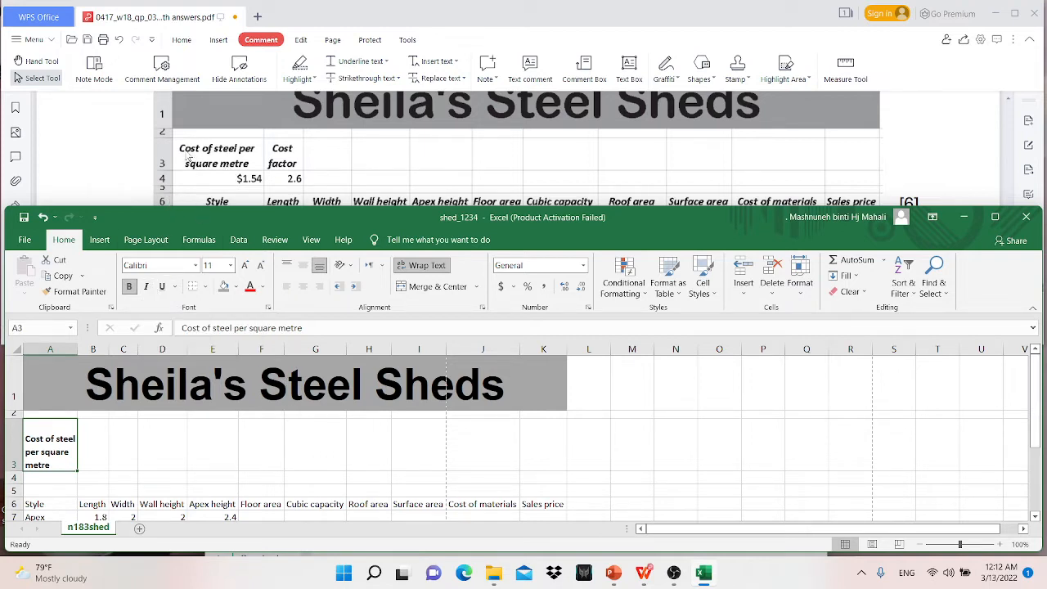
{"action": "left_click", "coordinate": [145, 285]}
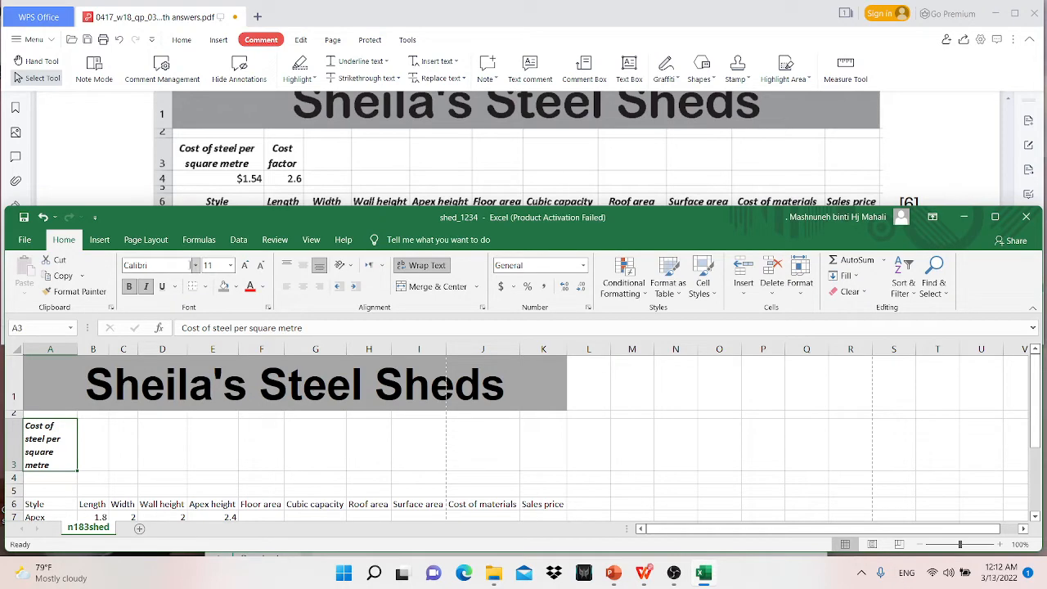
Set the font of the label in cell A3 to Arial and centre it horizontally
{"action": "left_click", "coordinate": [191, 267]}
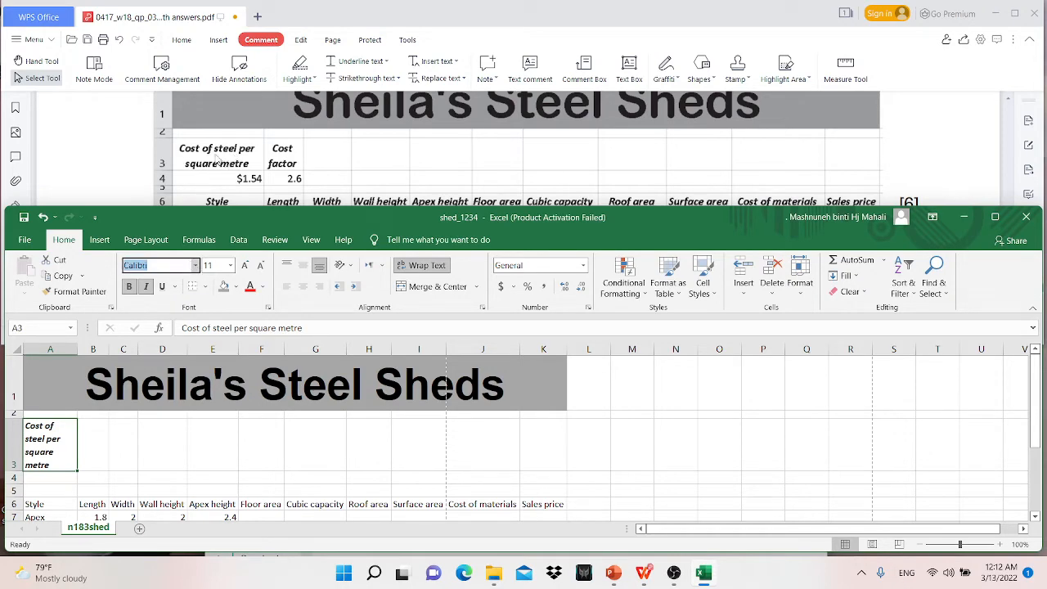
{"action": "left_click", "coordinate": [196, 265]}
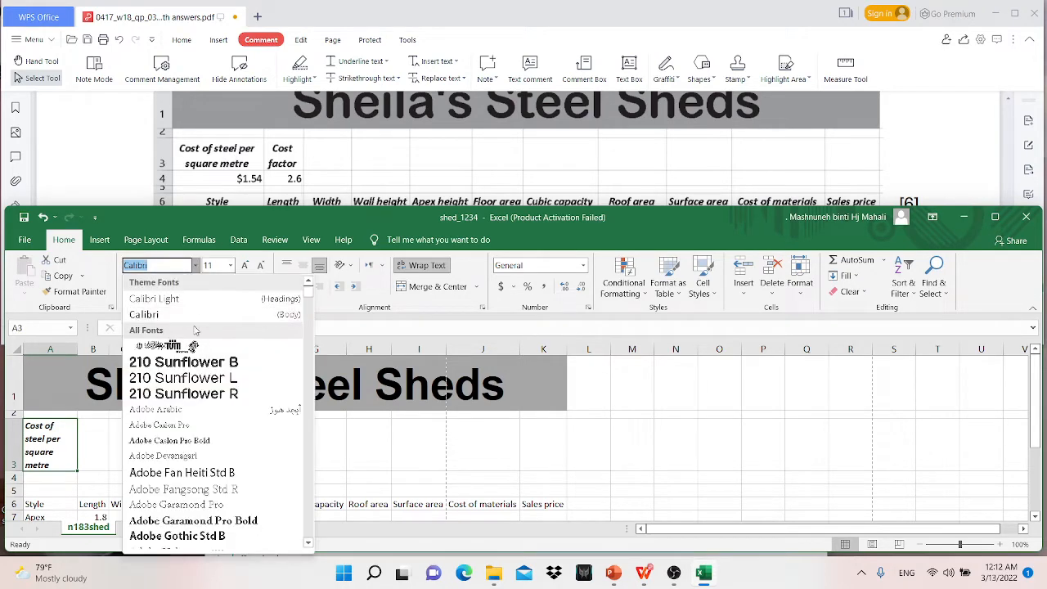
{"action": "scroll", "coordinate": [176, 491], "scroll_direction": "down", "scroll_amount": 6}
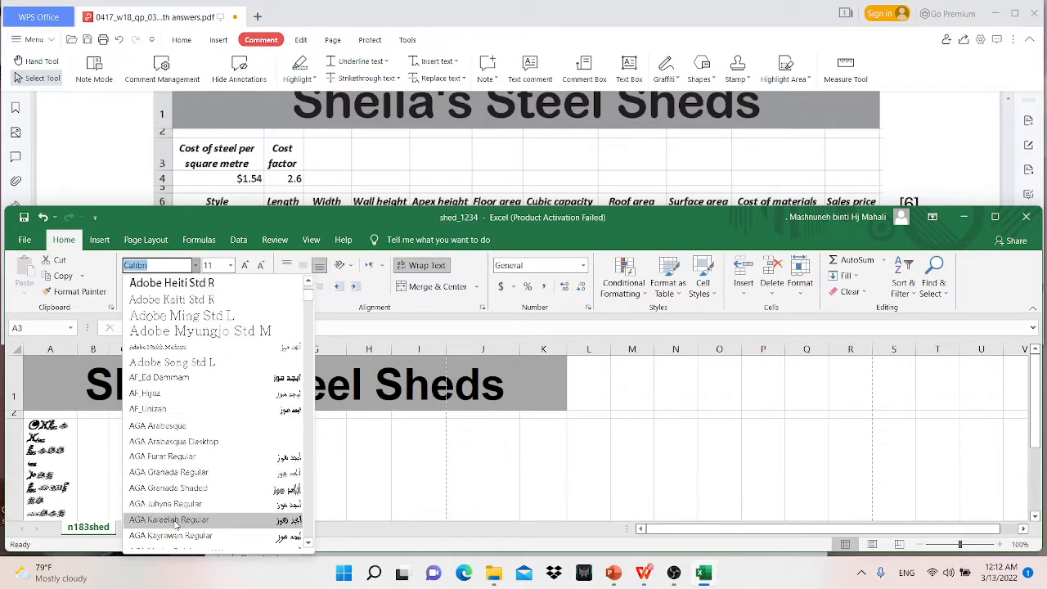
{"action": "scroll", "coordinate": [176, 521], "scroll_direction": "down", "scroll_amount": 6}
{"action": "type", "text": "A"}
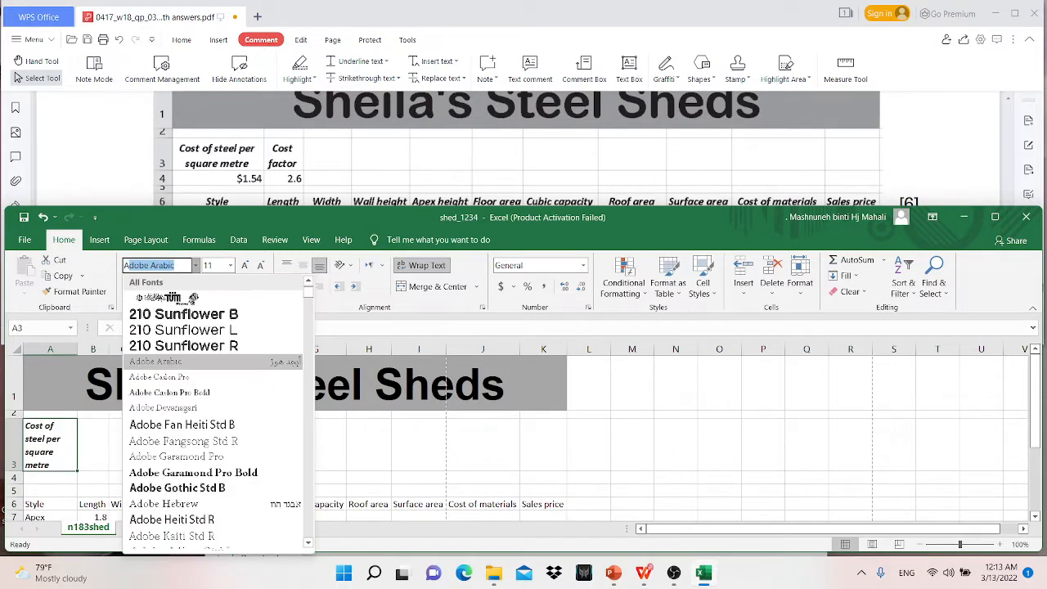
{"action": "type", "text": "rial"}
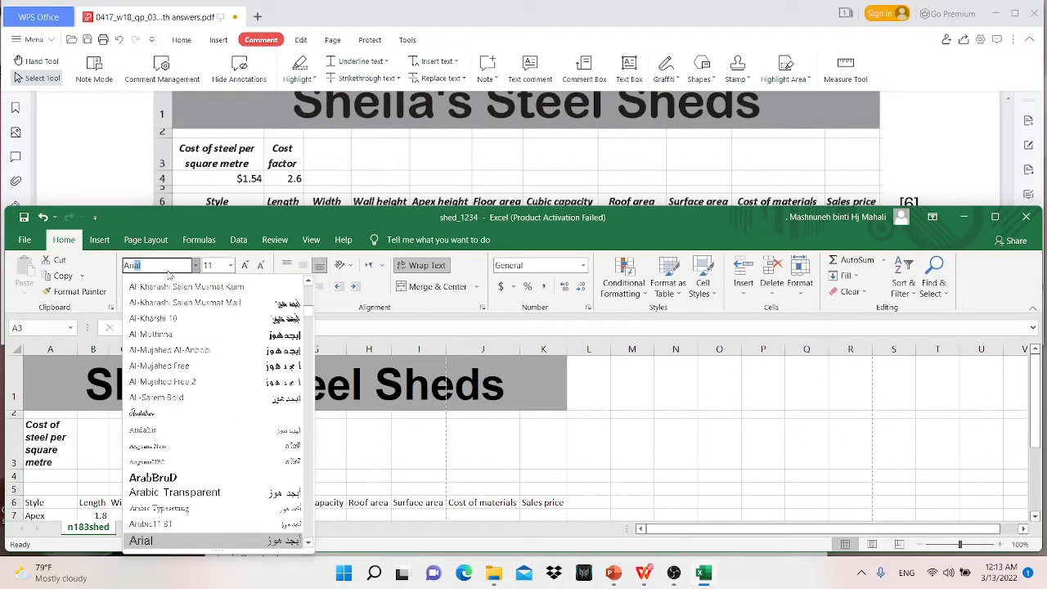
{"action": "left_click", "coordinate": [159, 541]}
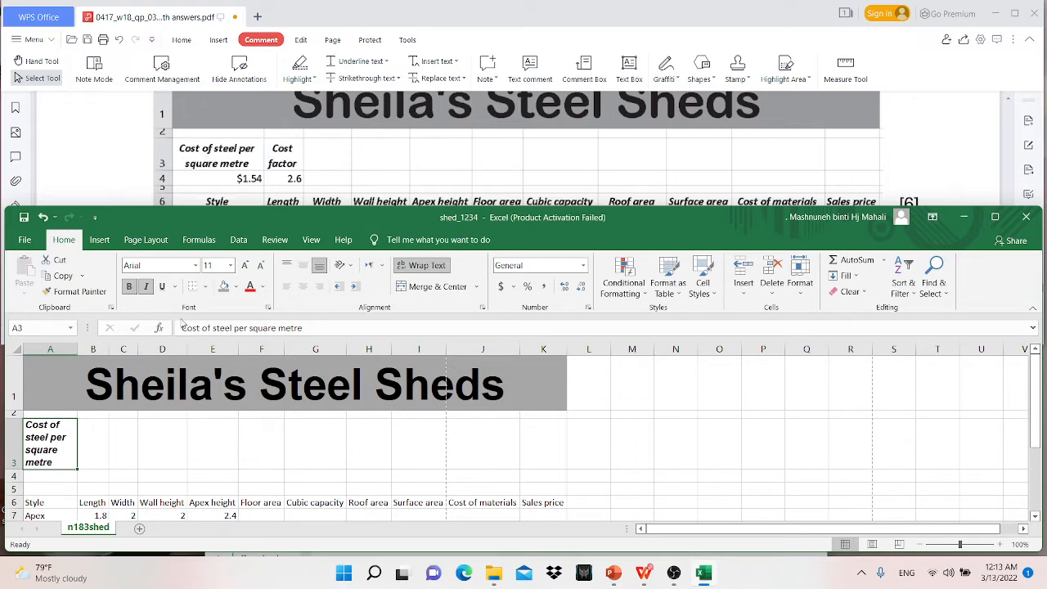
{"action": "double_click", "coordinate": [338, 223]}
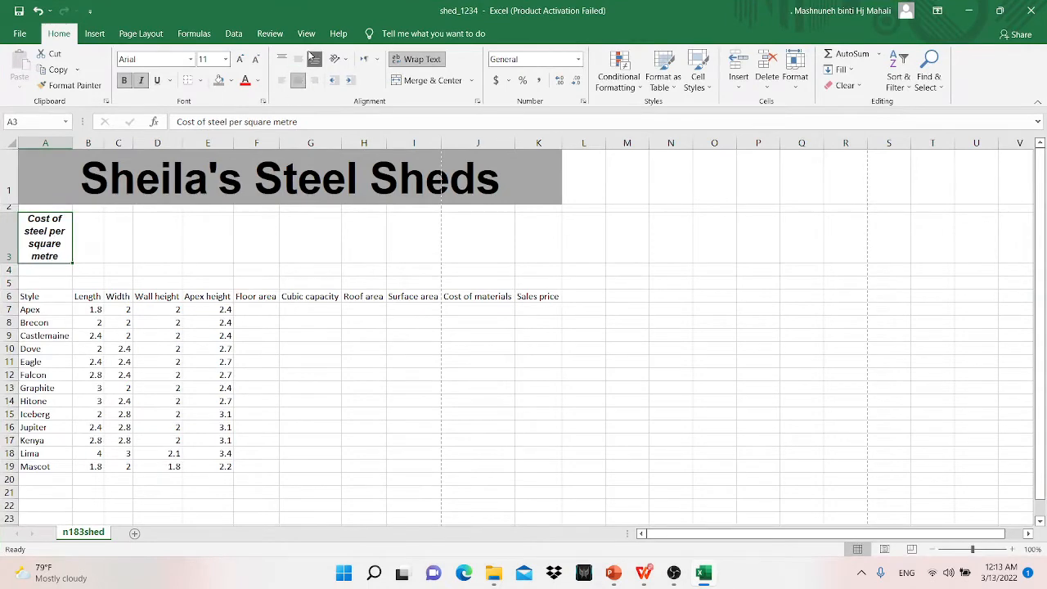
Compare the A3 label with question 11's example and widen column A until the label fits on two lines
{"action": "double_click", "coordinate": [379, 12]}
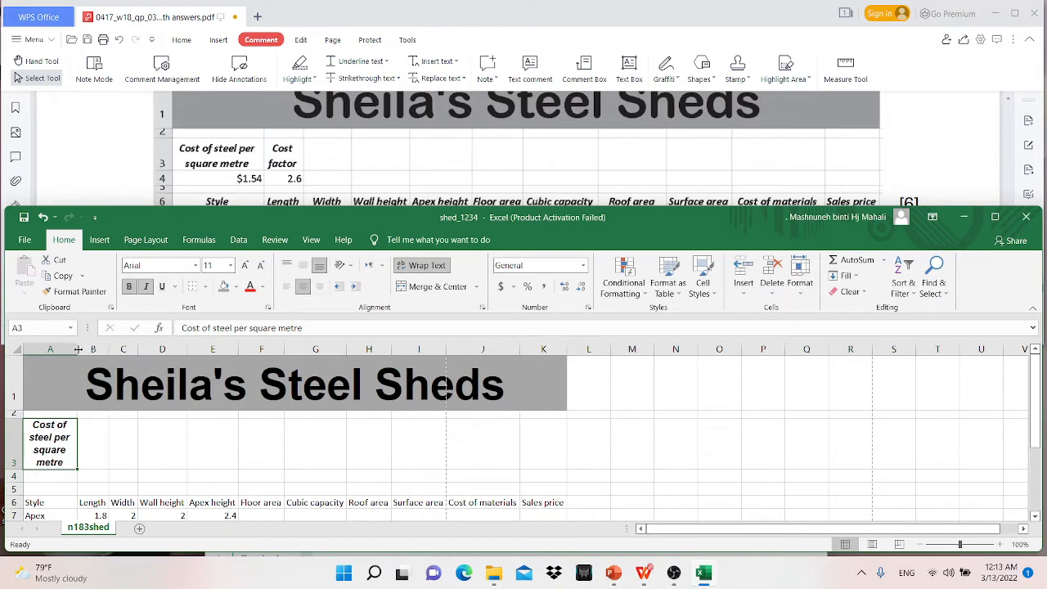
{"action": "double_click", "coordinate": [194, 228]}
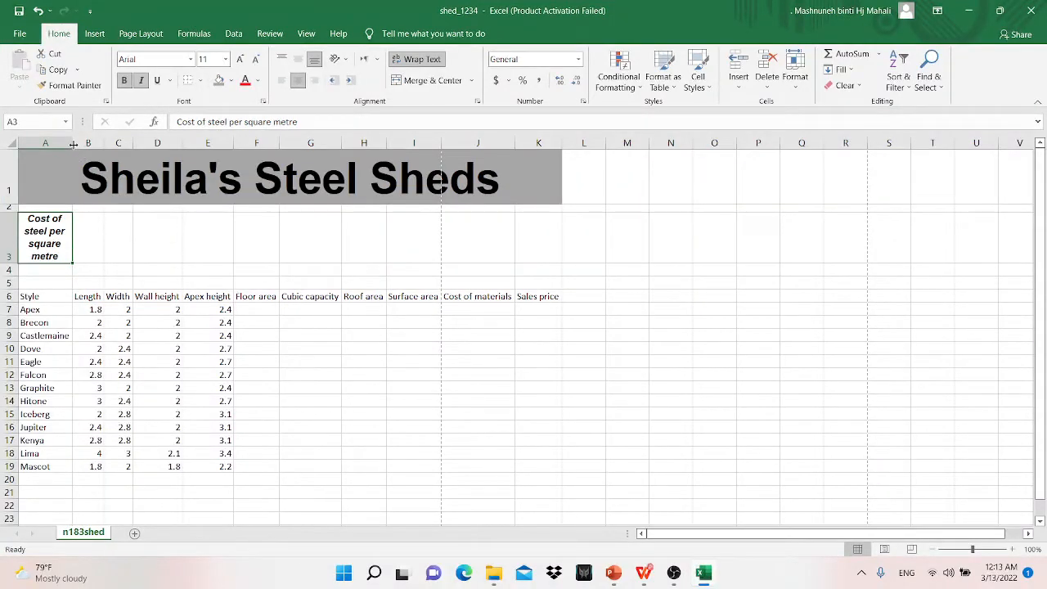
{"action": "left_click_drag", "start_coordinate": [73, 144], "coordinate": [101, 145]}
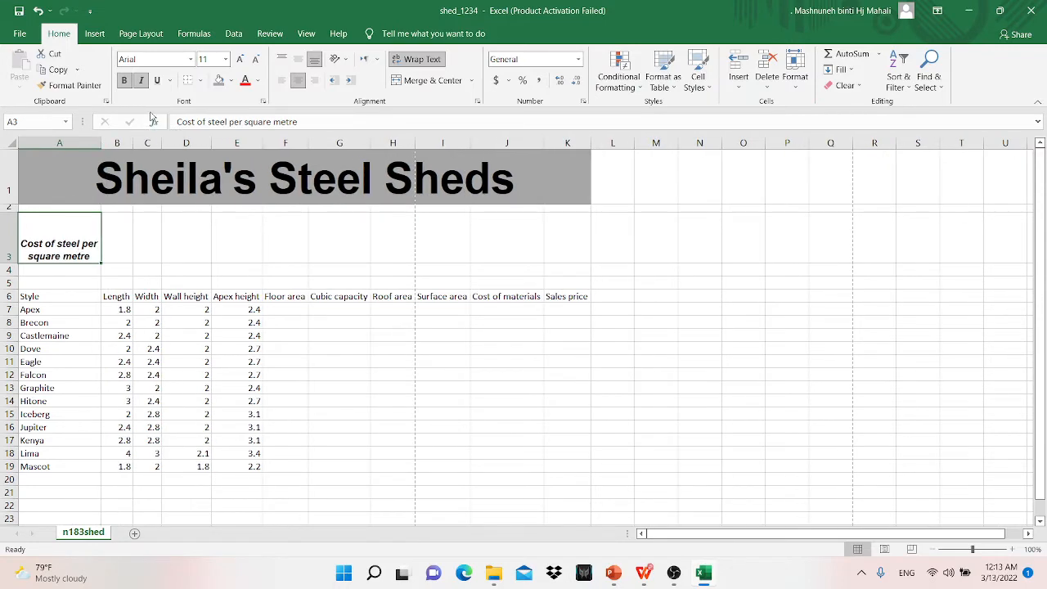
Check the second label in question 11's example and enter "Cost Factor" in cell B3
{"action": "double_click", "coordinate": [340, 18]}
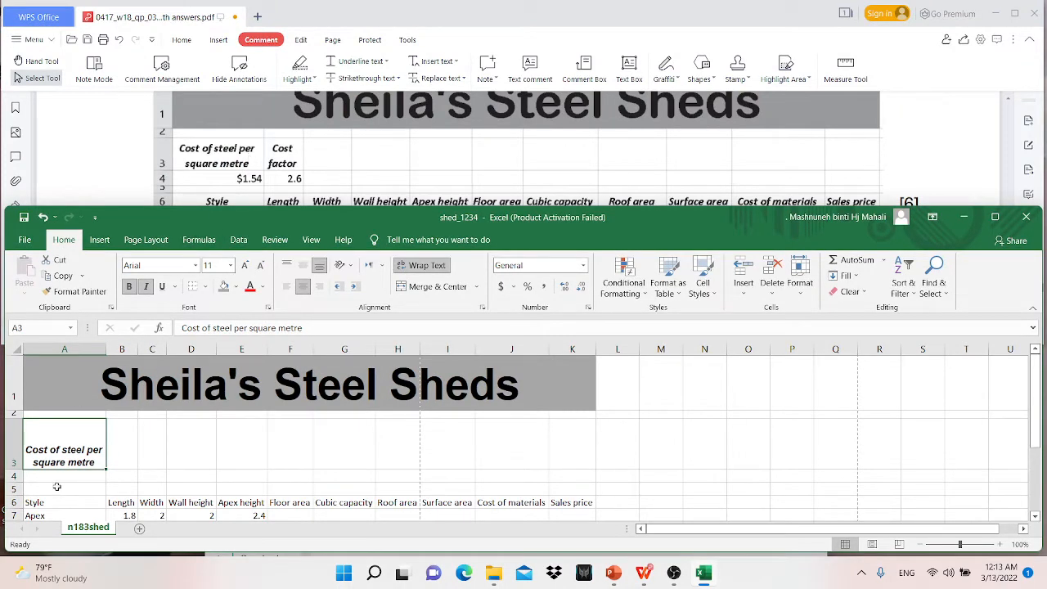
{"action": "left_click", "coordinate": [128, 440]}
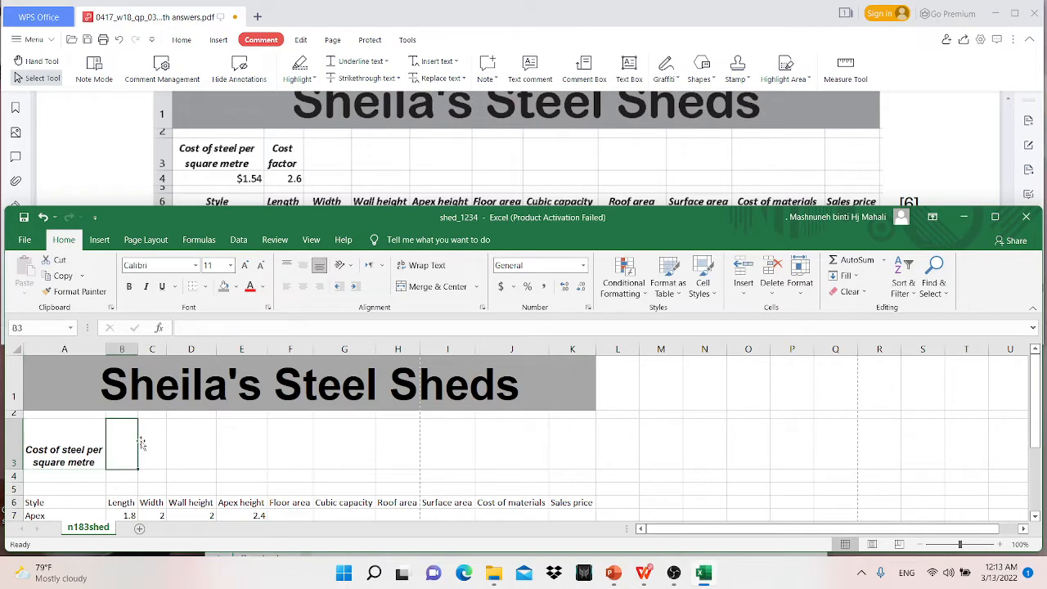
{"action": "left_click", "coordinate": [291, 153]}
{"action": "left_click", "coordinate": [281, 179]}
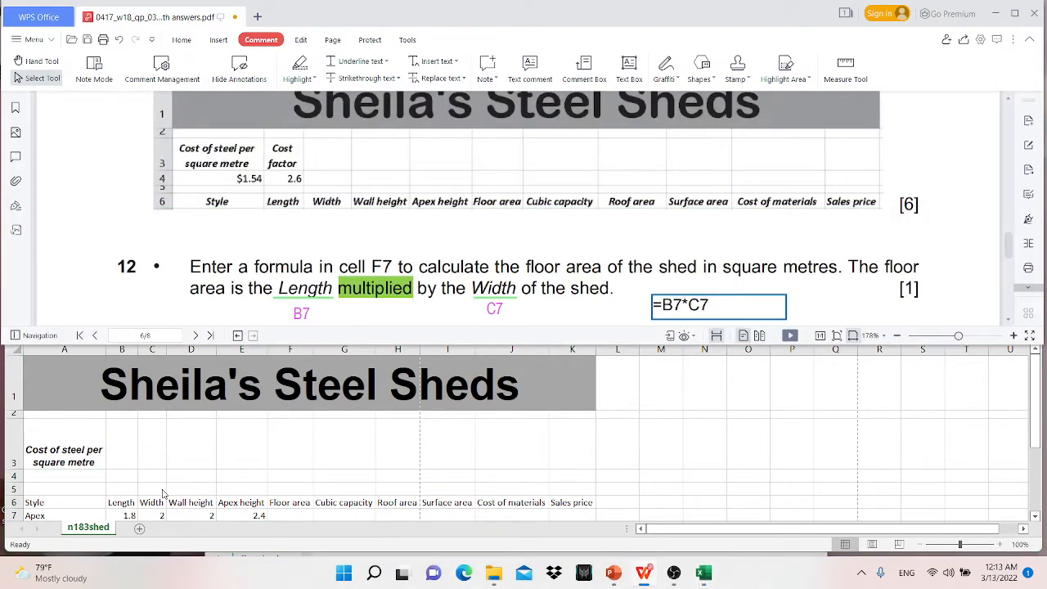
{"action": "left_click", "coordinate": [136, 466]}
{"action": "type", "text": "Cosgt"}
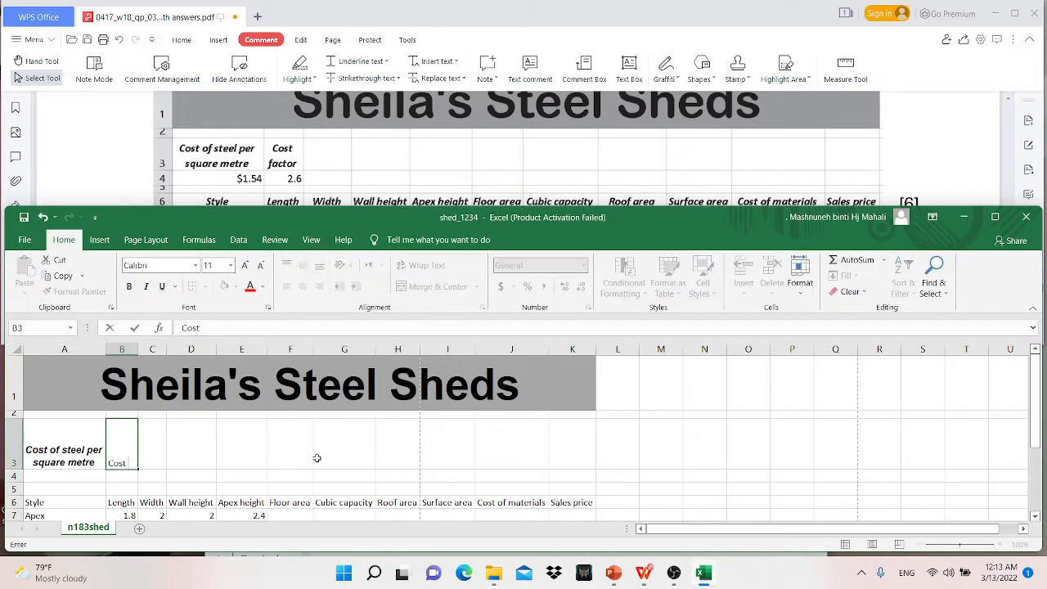
{"action": "type", "text": "as"}
{"action": "left_click", "coordinate": [186, 462]}
{"action": "left_click", "coordinate": [133, 454]}
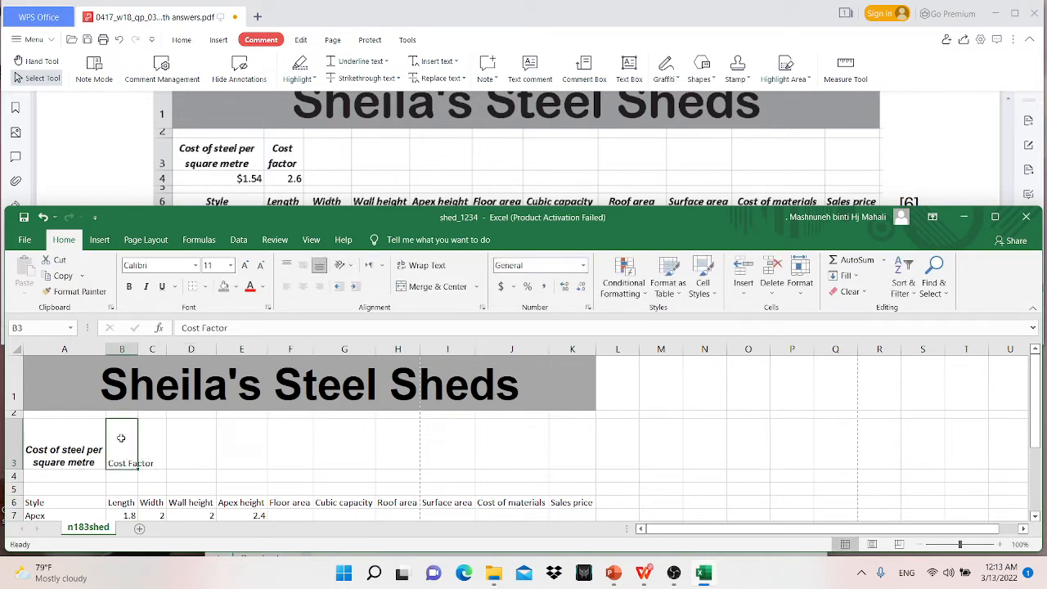
Centre the label in cell B3 horizontally, make it bold and set its font to Arial
{"action": "left_click", "coordinate": [302, 288]}
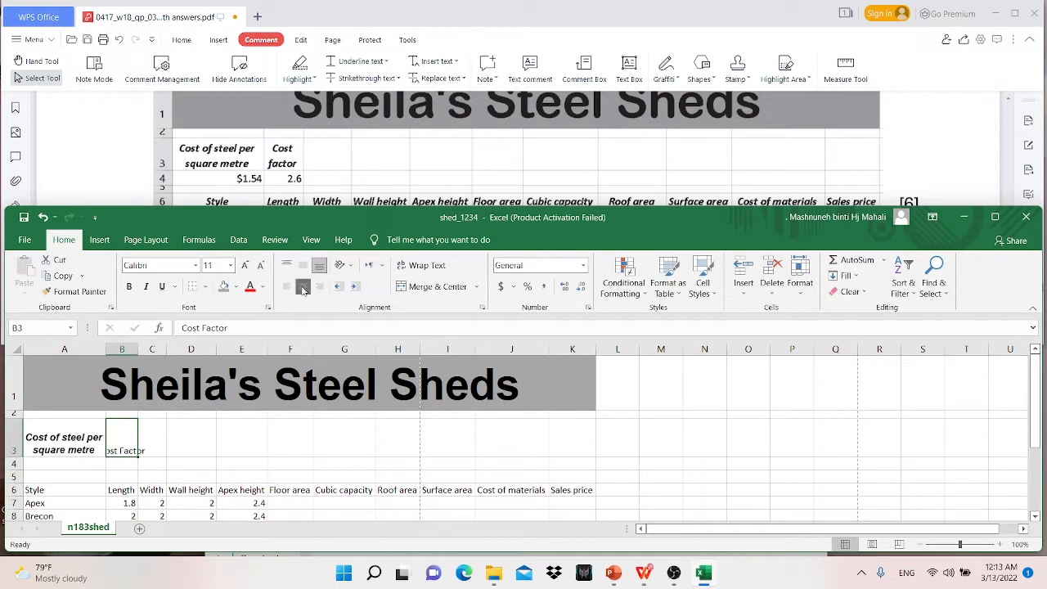
{"action": "left_click", "coordinate": [129, 287]}
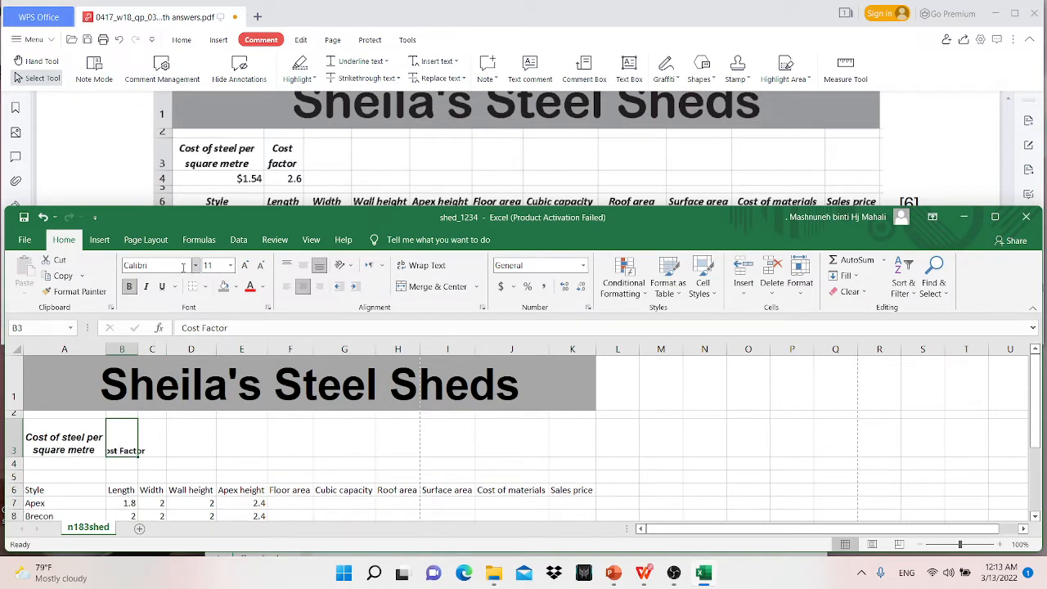
{"action": "left_click", "coordinate": [197, 266]}
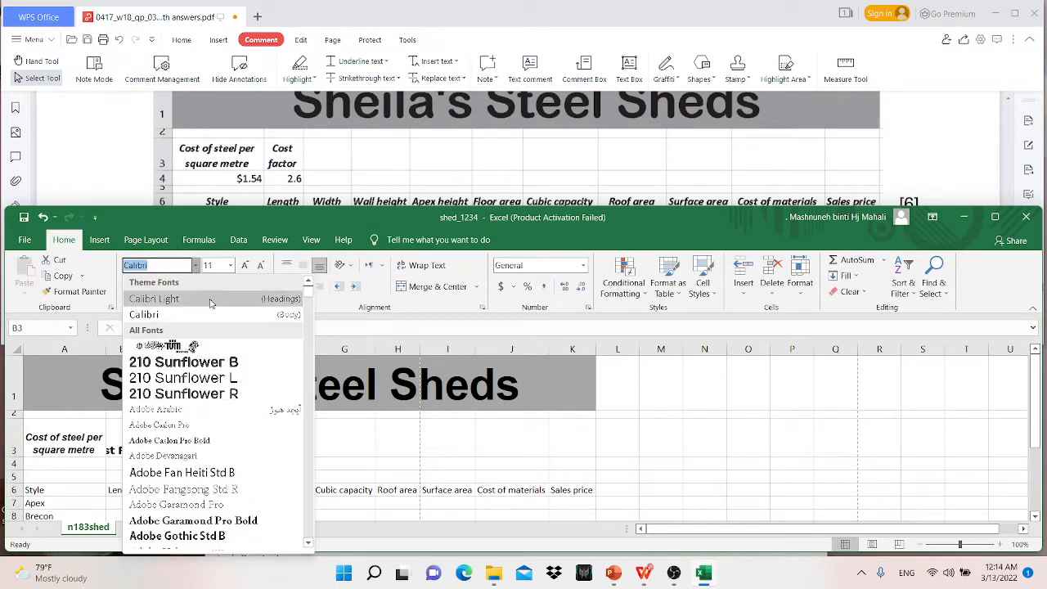
{"action": "type", "text": "Arial"}
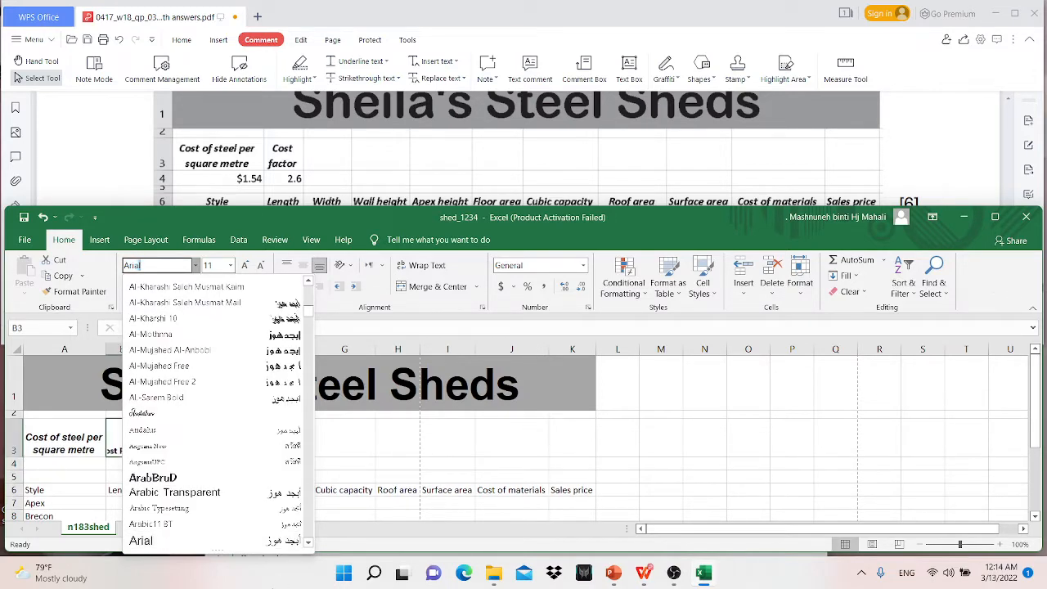
{"action": "left_click", "coordinate": [172, 541]}
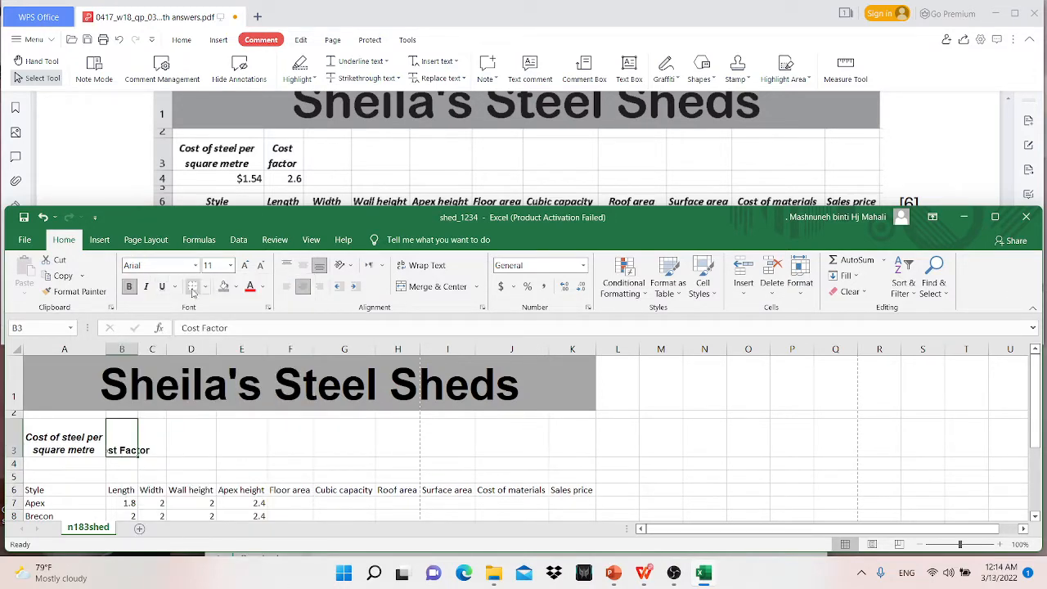
Wrap the text in cell B3 and widen column B so each word of the label fits on one line
{"action": "left_click", "coordinate": [422, 265]}
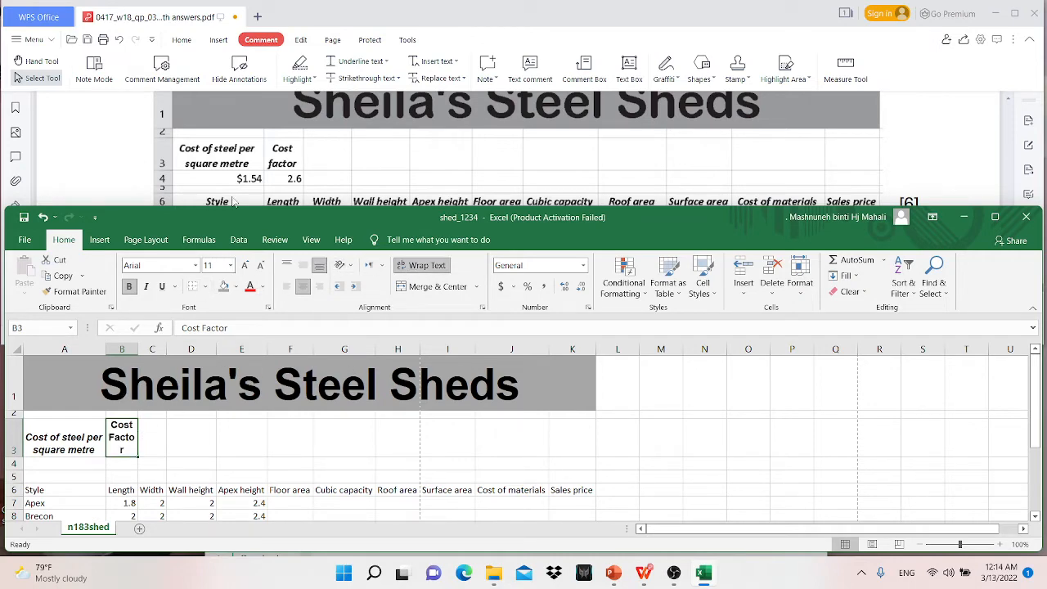
{"action": "double_click", "coordinate": [257, 216]}
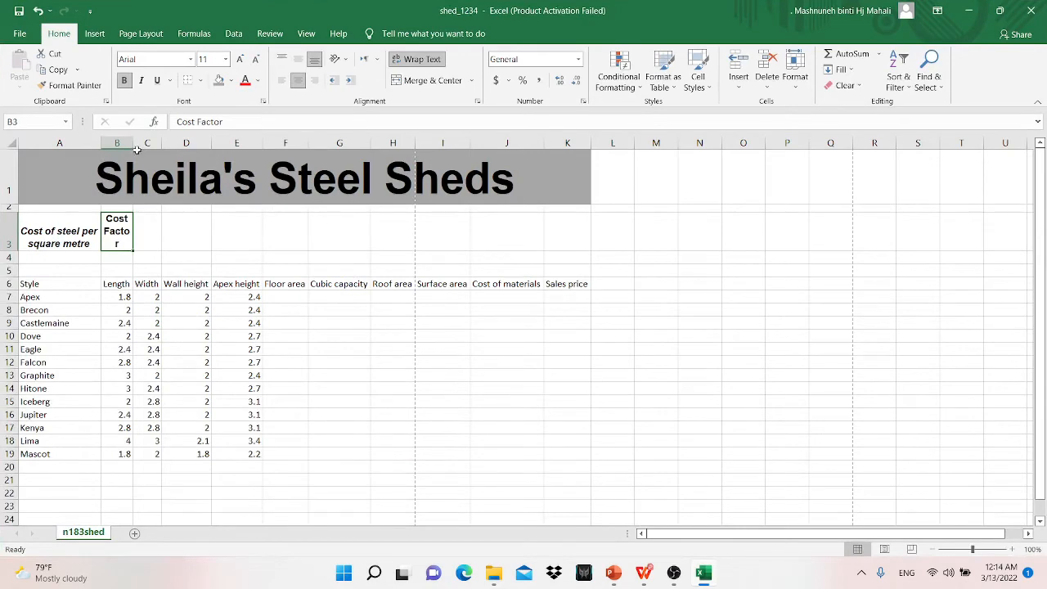
{"action": "left_click_drag", "start_coordinate": [133, 146], "coordinate": [147, 145]}
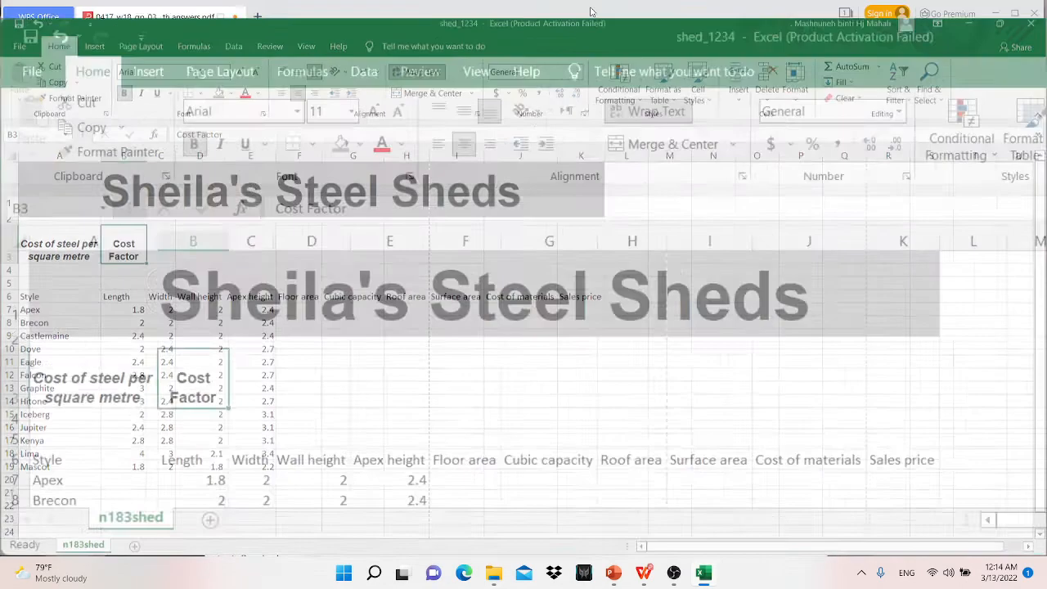
Compare row 3 with question 11's example and reduce its height to fit the two-line labels
{"action": "double_click", "coordinate": [594, 12]}
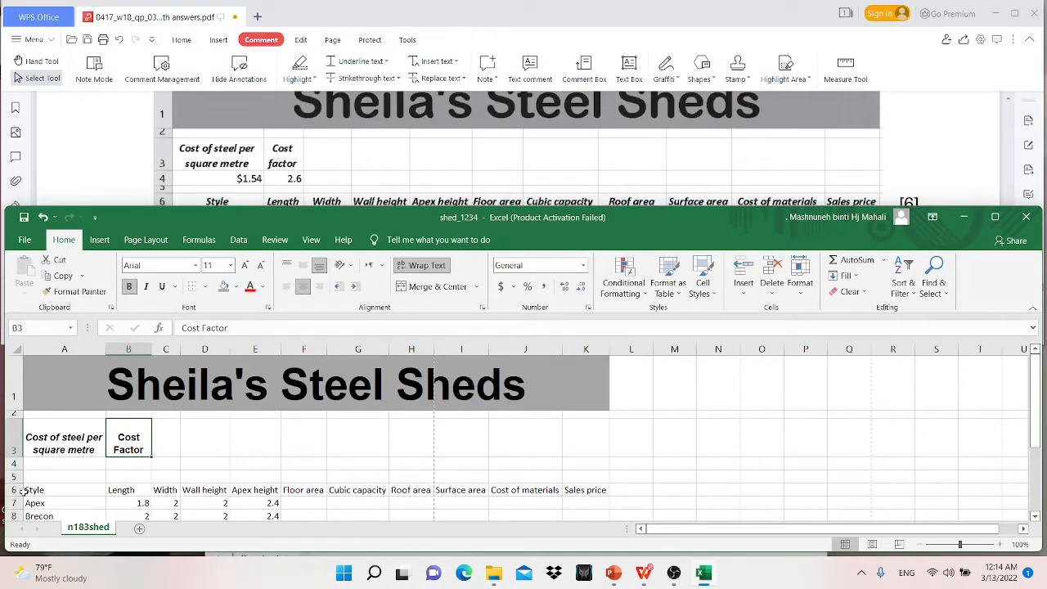
{"action": "left_click", "coordinate": [27, 448]}
{"action": "left_click", "coordinate": [14, 442]}
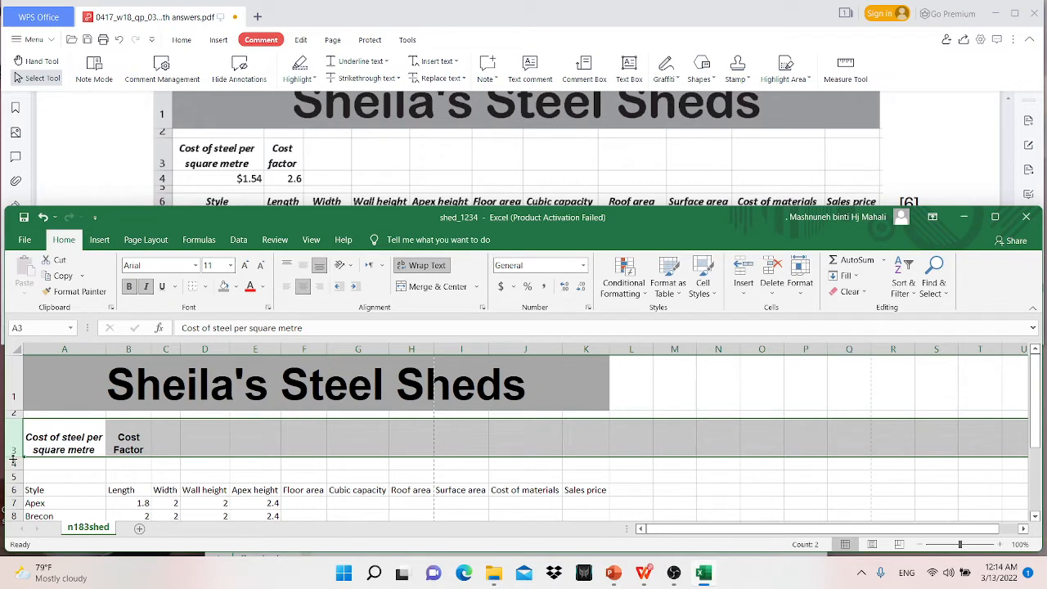
{"action": "left_click_drag", "start_coordinate": [14, 459], "coordinate": [14, 446]}
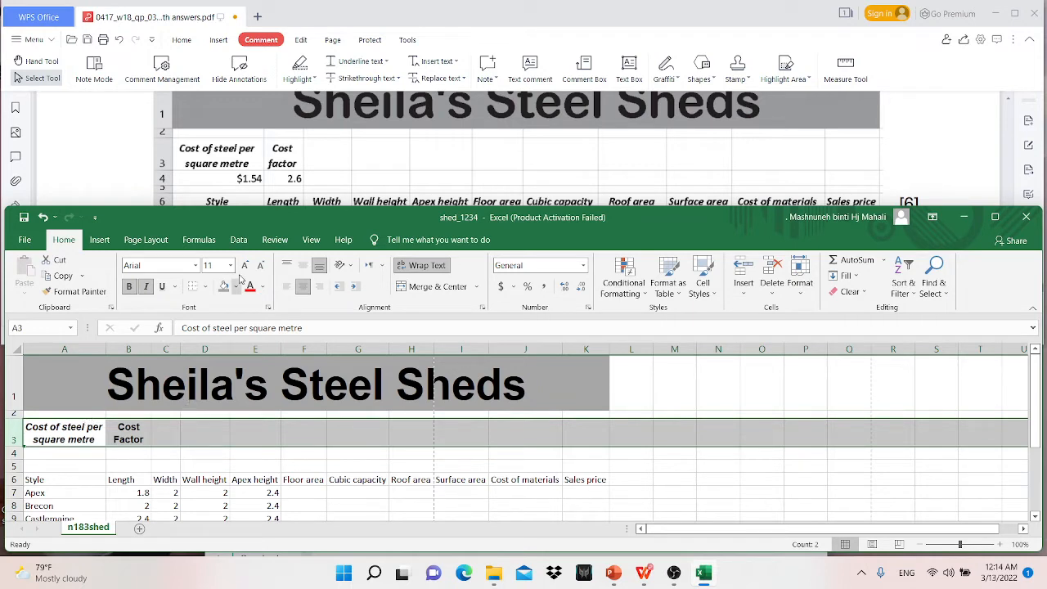
Correct the label in cell B3 to "Cost factor" with a lowercase f
{"action": "left_click", "coordinate": [120, 439]}
{"action": "double_click", "coordinate": [120, 439]}
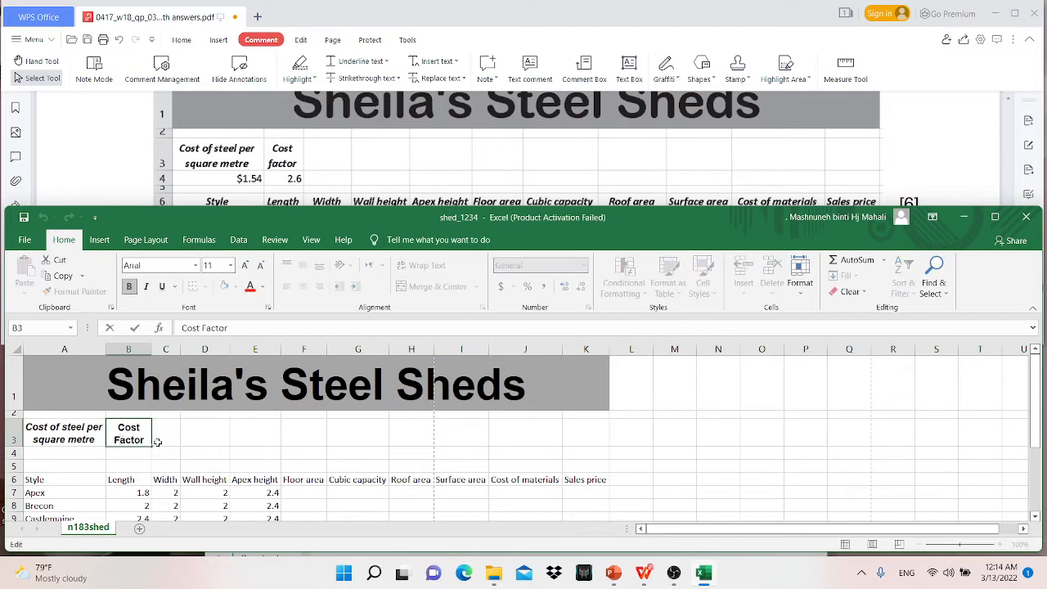
{"action": "key", "text": "BackSpace"}
{"action": "type", "text": "f"}
{"action": "key", "text": "Return"}
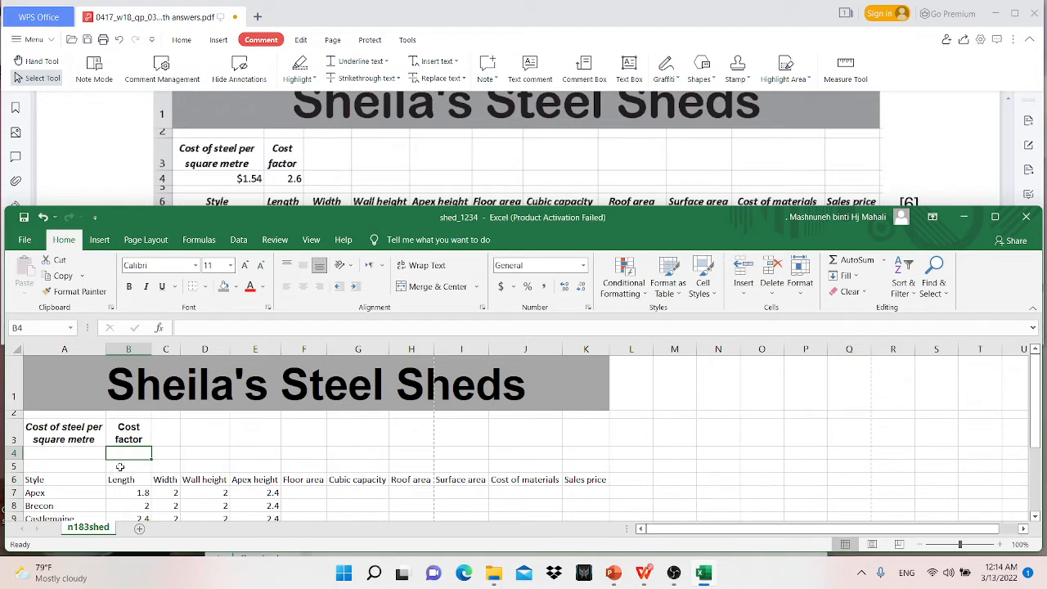
Compare the labels in A3:B3 with question 11's example and read the values required beneath them in row 4
{"action": "left_click", "coordinate": [65, 438]}
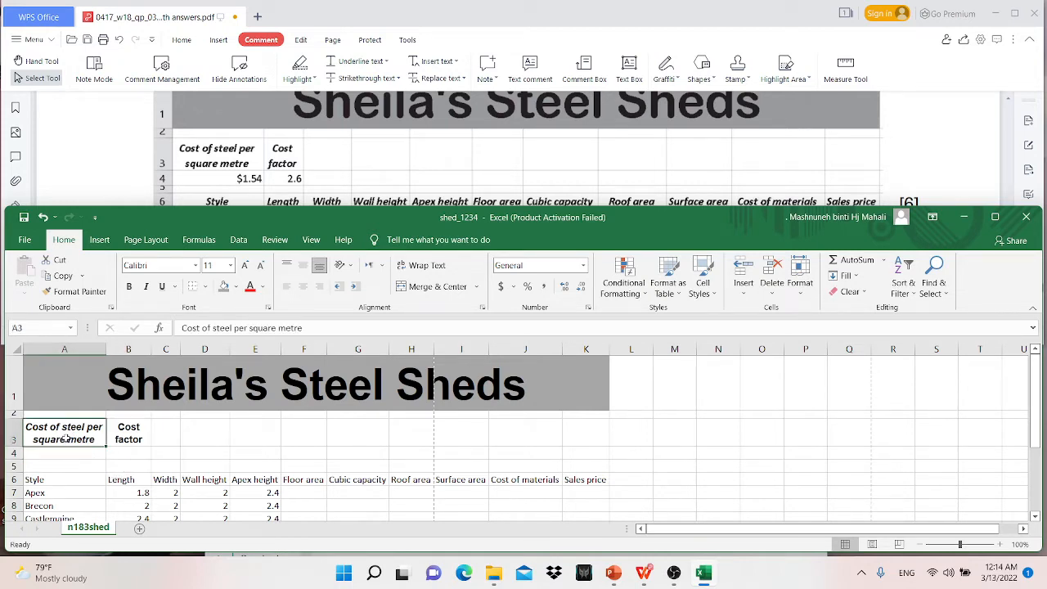
{"action": "left_click_drag", "start_coordinate": [94, 431], "coordinate": [128, 433]}
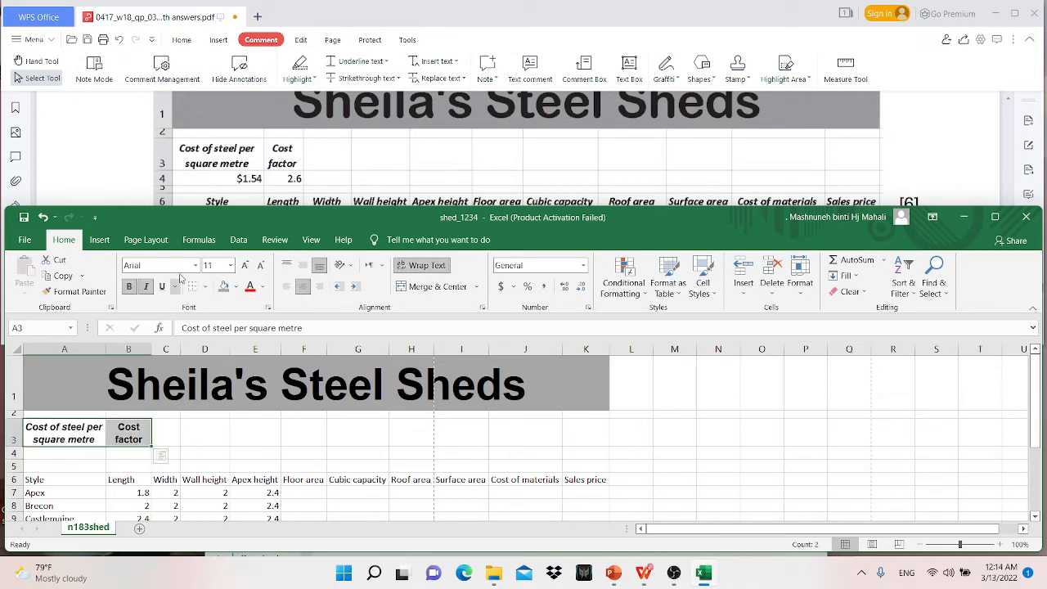
{"action": "left_click", "coordinate": [373, 118]}
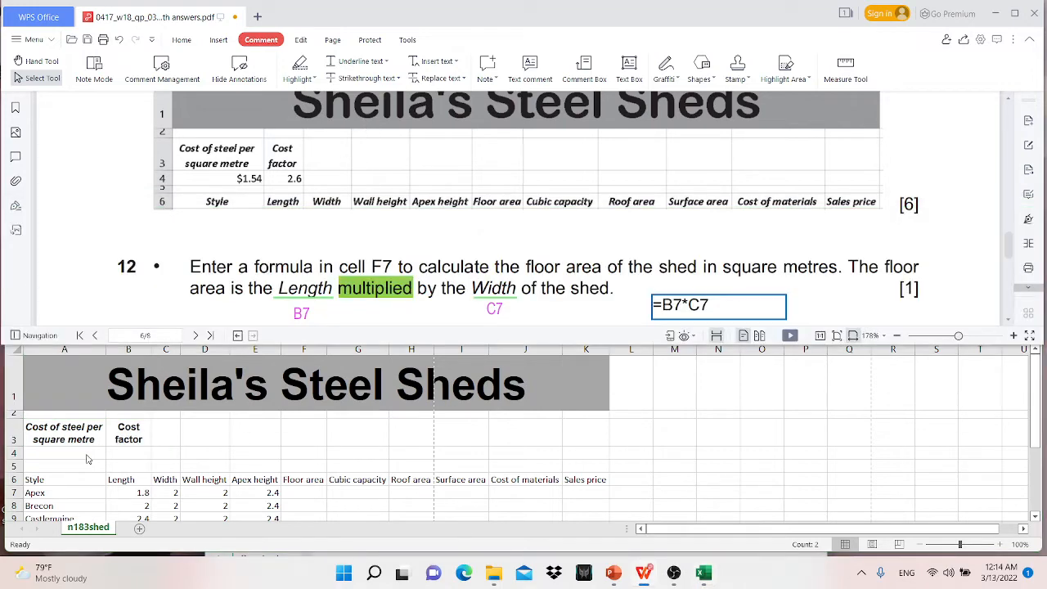
{"action": "key", "text": "alt+Tab"}
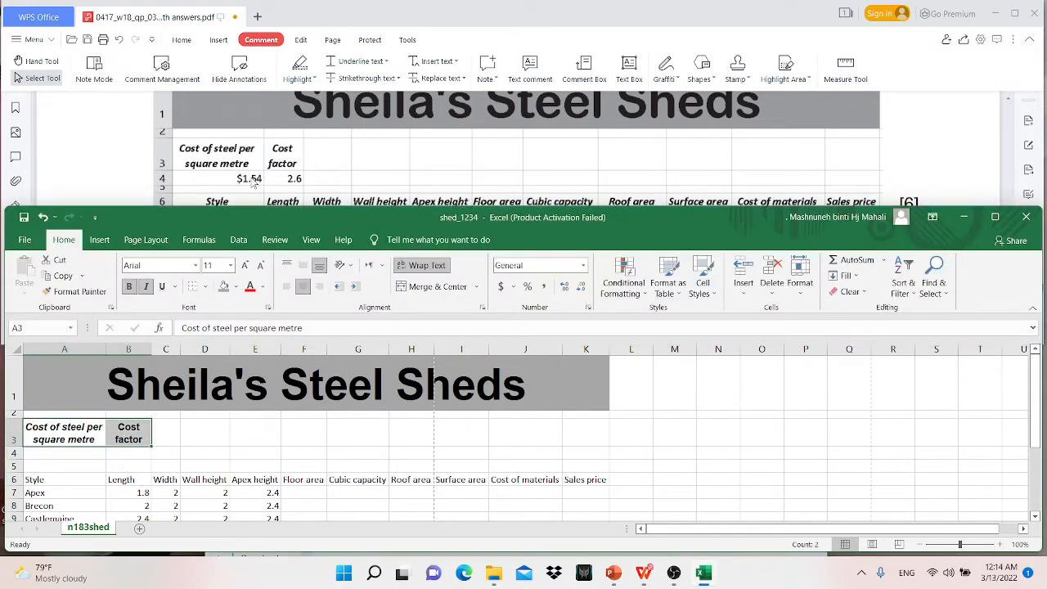
{"action": "left_click", "coordinate": [260, 183]}
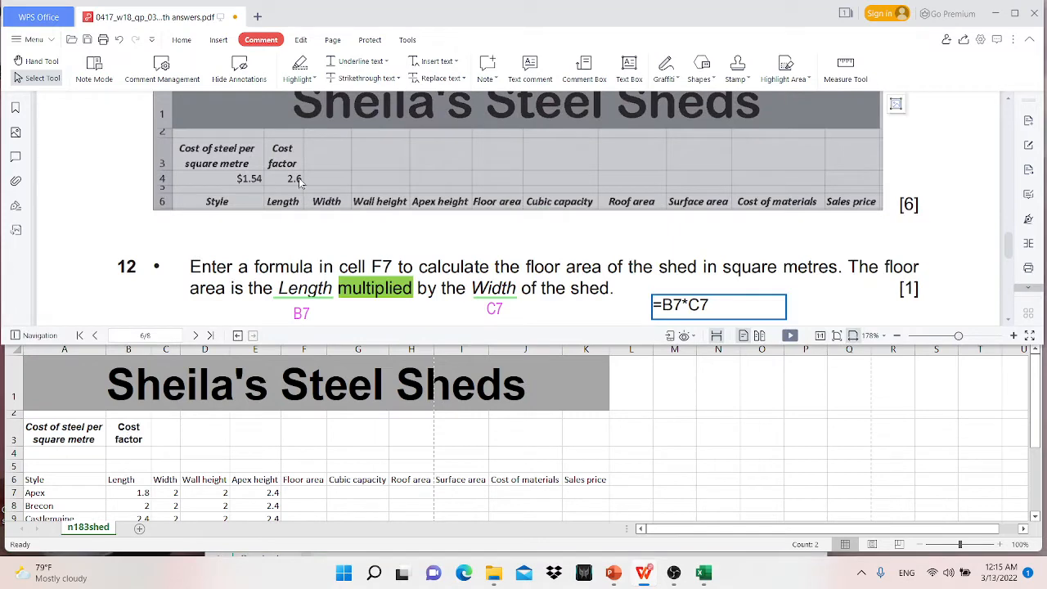
{"action": "left_click", "coordinate": [87, 459]}
{"action": "left_click", "coordinate": [235, 180]}
{"action": "left_click", "coordinate": [775, 435]}
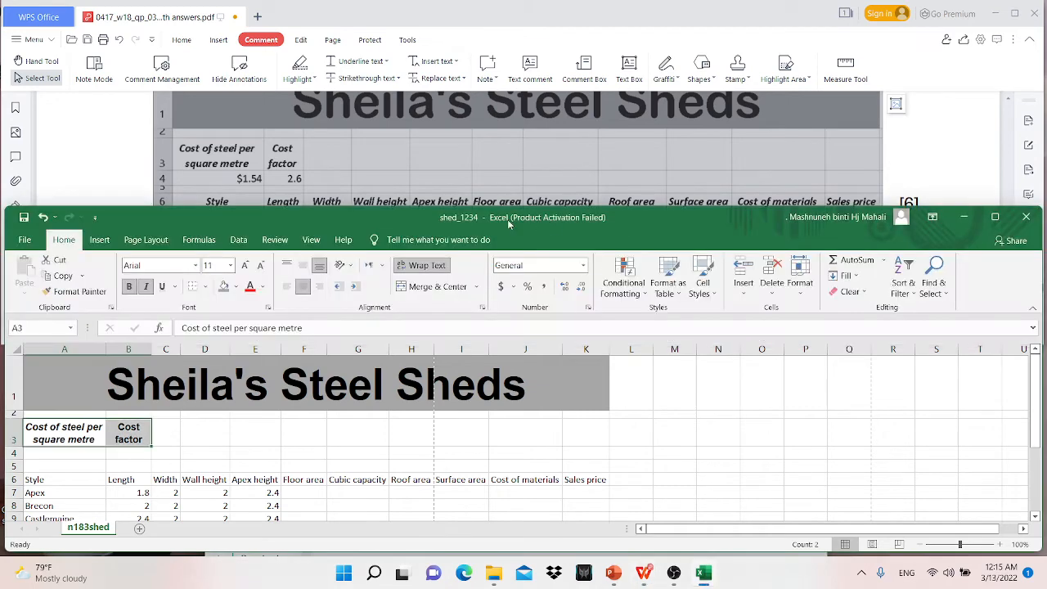
Enter 1.54 in cell A4 and 2.6 in cell B4
{"action": "left_click_drag", "start_coordinate": [361, 219], "coordinate": [363, 222]}
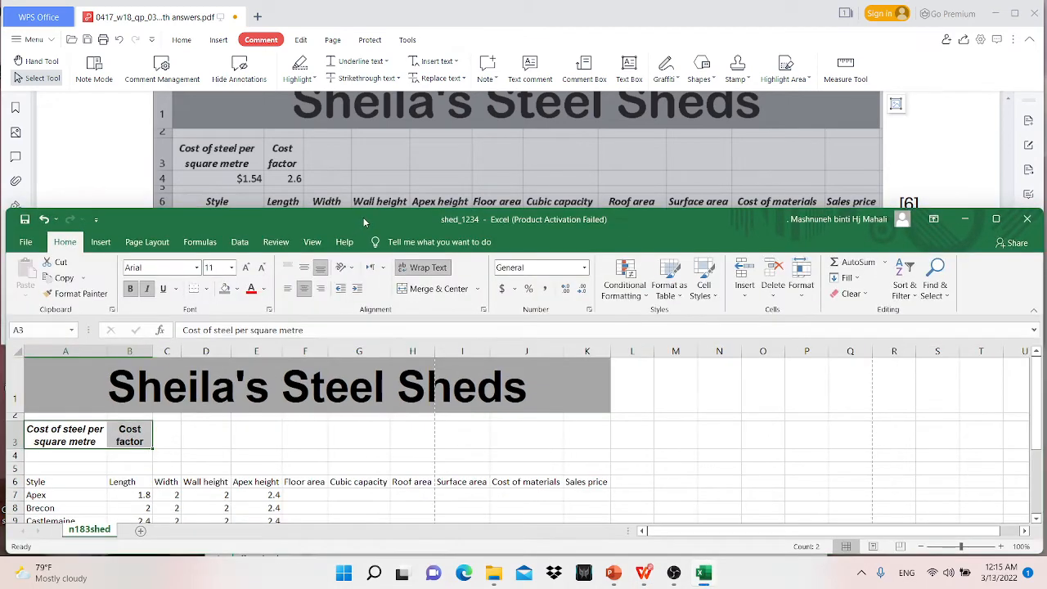
{"action": "double_click", "coordinate": [440, 221]}
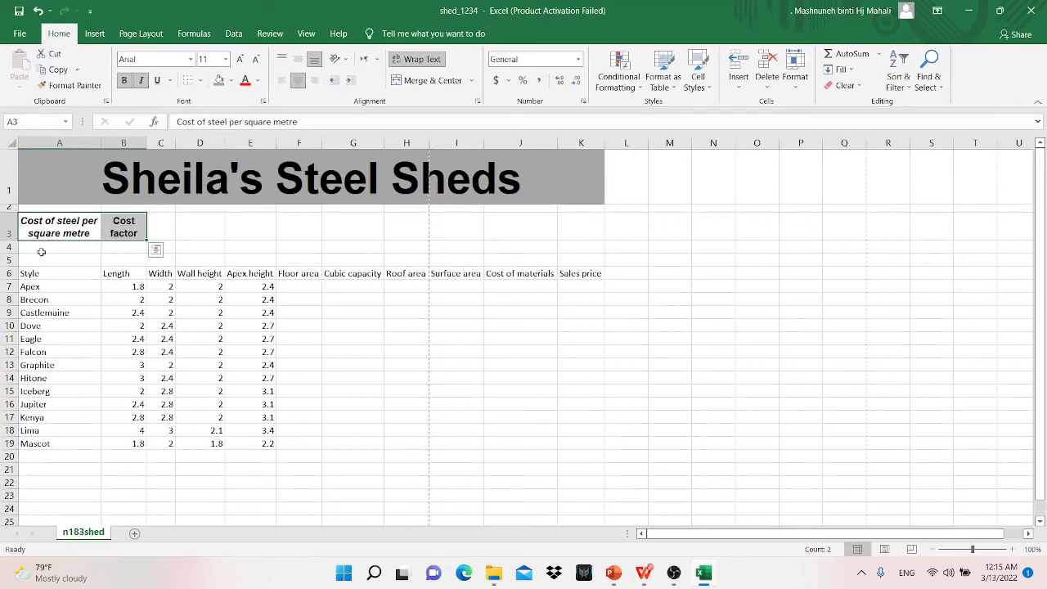
{"action": "left_click", "coordinate": [88, 248]}
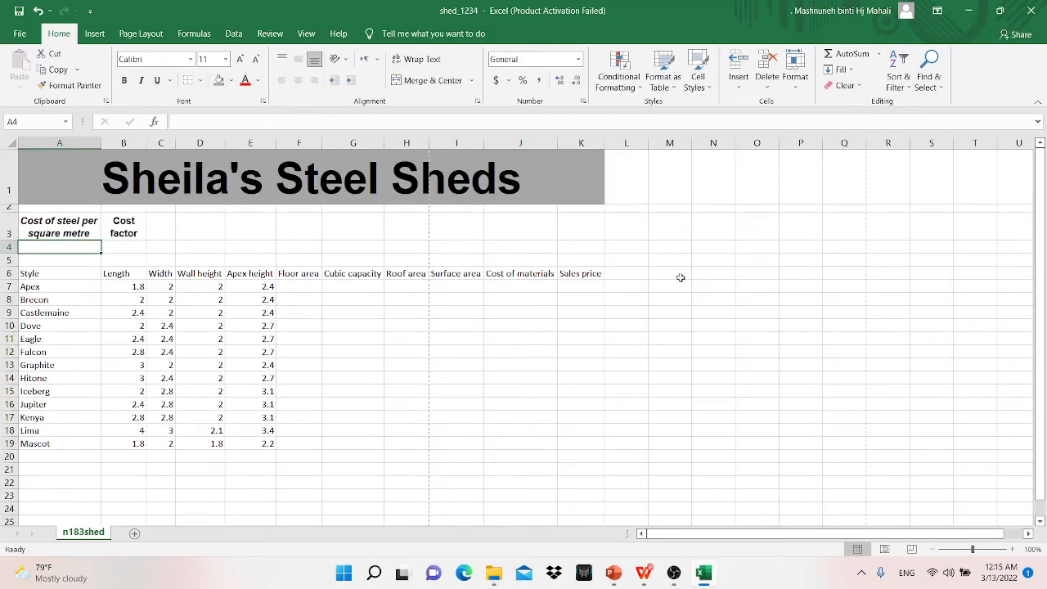
{"action": "type", "text": "1.54"}
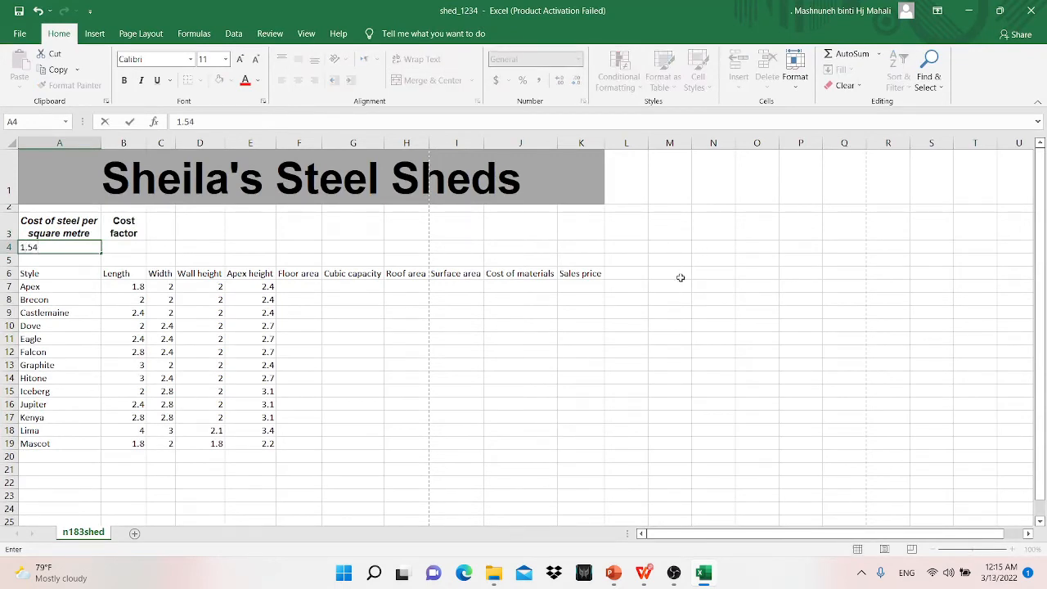
{"action": "key", "text": "Tab"}
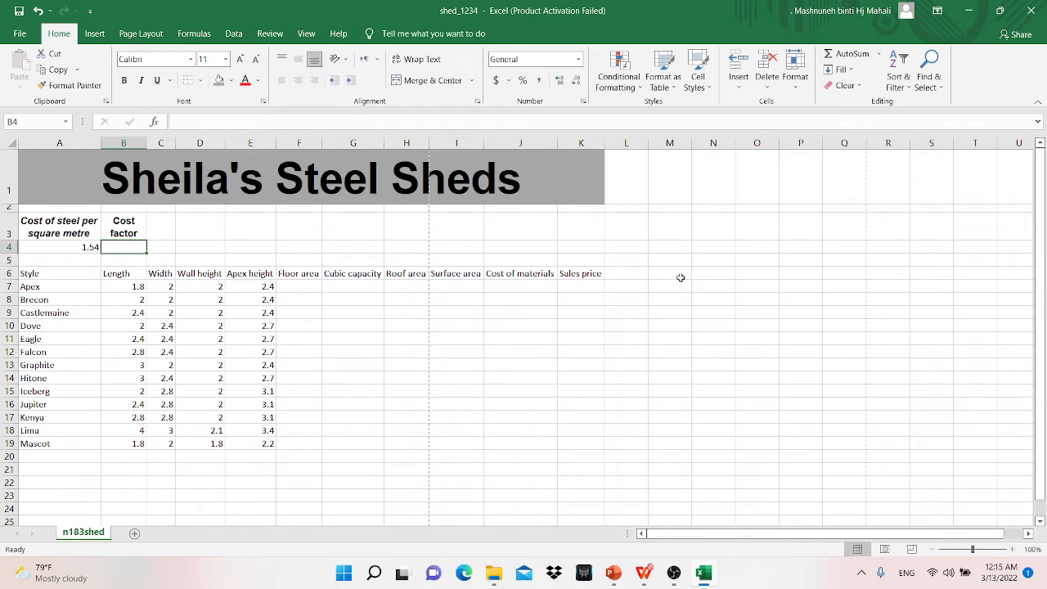
{"action": "type", "text": "2.6"}
{"action": "key", "text": "Return"}
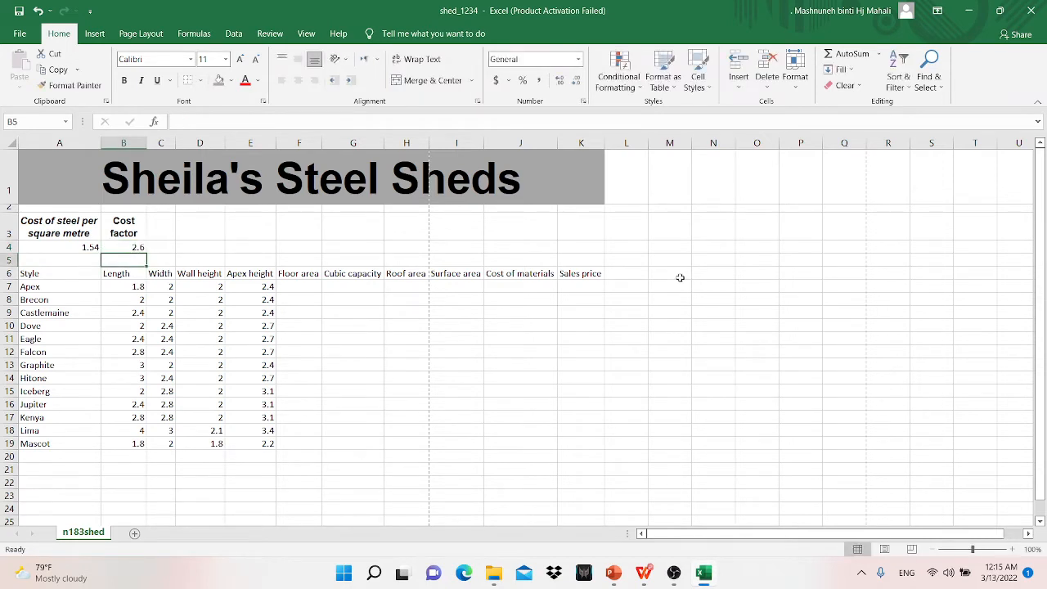
Format the steel cost in cell A4 as currency with the $ symbol and two decimal places
{"action": "right_click", "coordinate": [84, 247]}
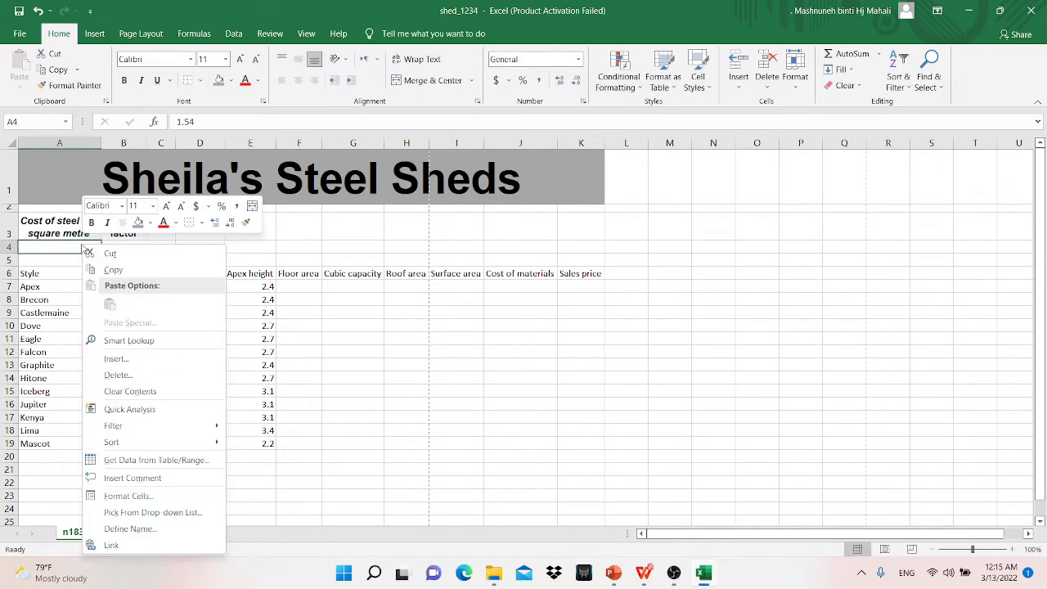
{"action": "left_click", "coordinate": [72, 244]}
{"action": "right_click", "coordinate": [71, 247]}
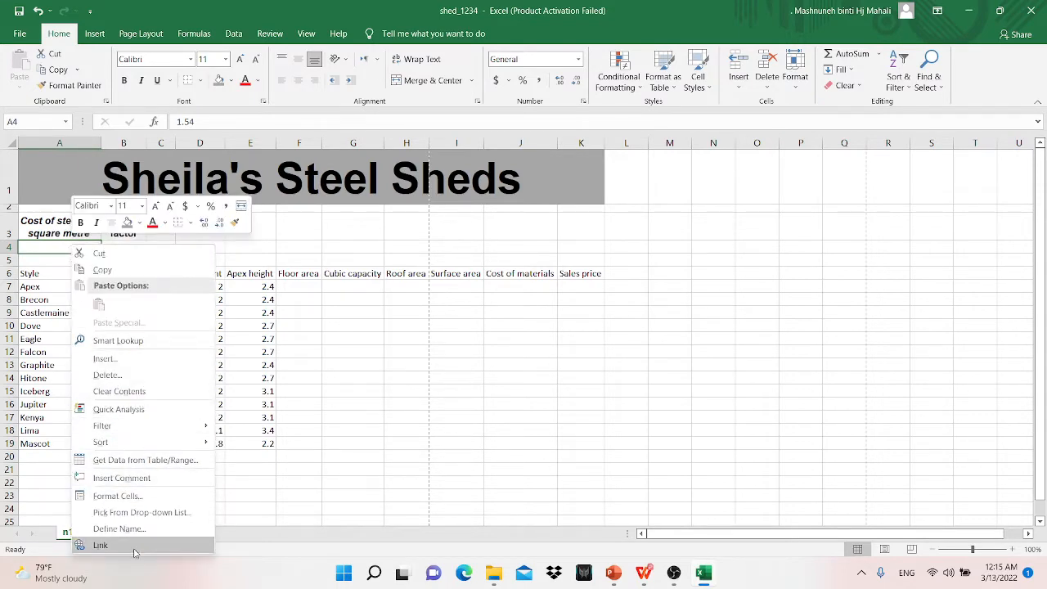
{"action": "left_click", "coordinate": [131, 496]}
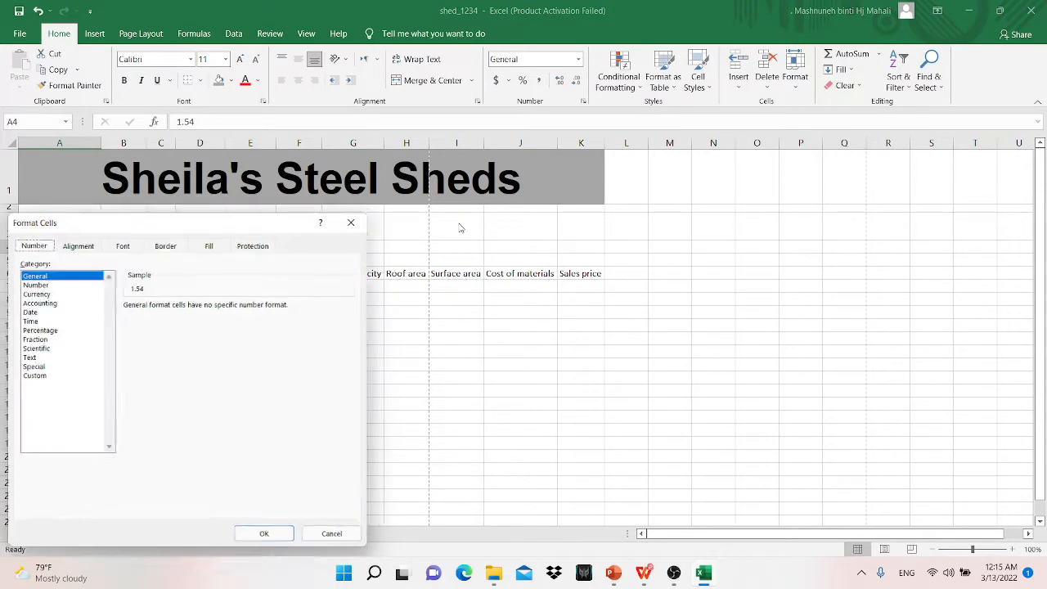
{"action": "left_click", "coordinate": [34, 292]}
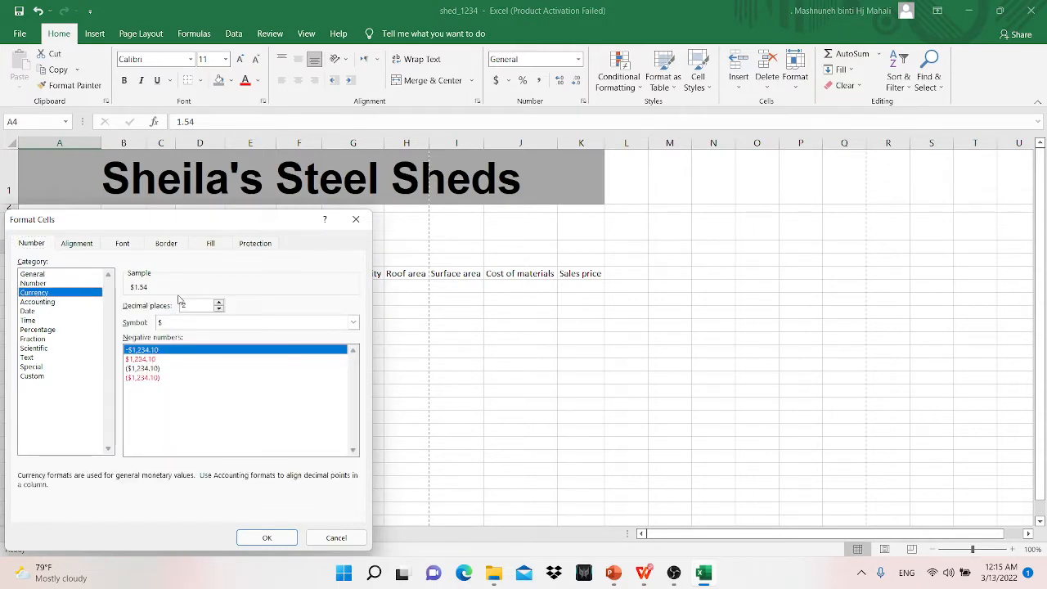
{"action": "left_click", "coordinate": [170, 324]}
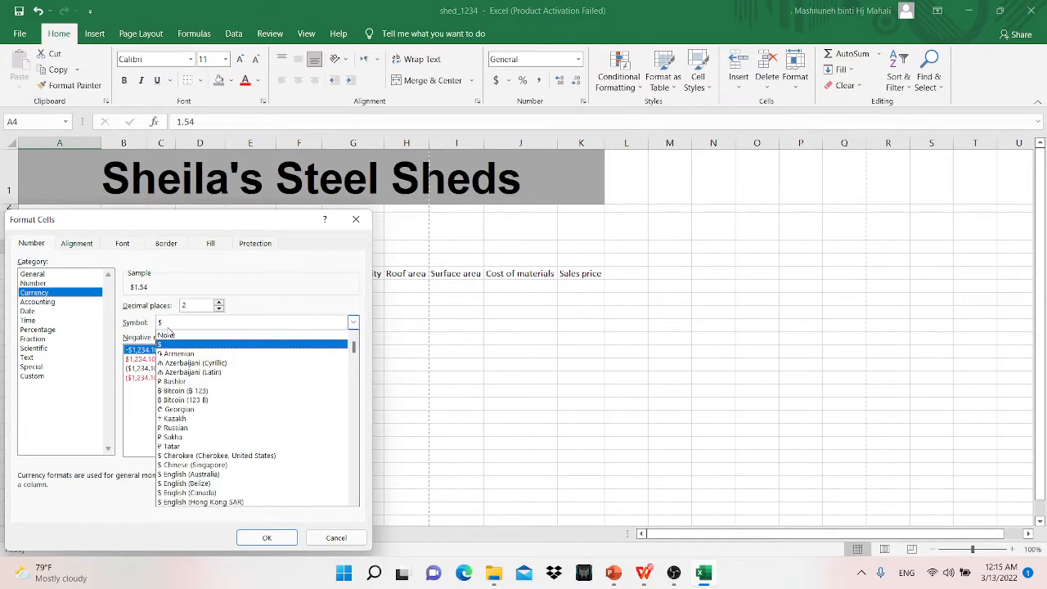
{"action": "left_click", "coordinate": [168, 324]}
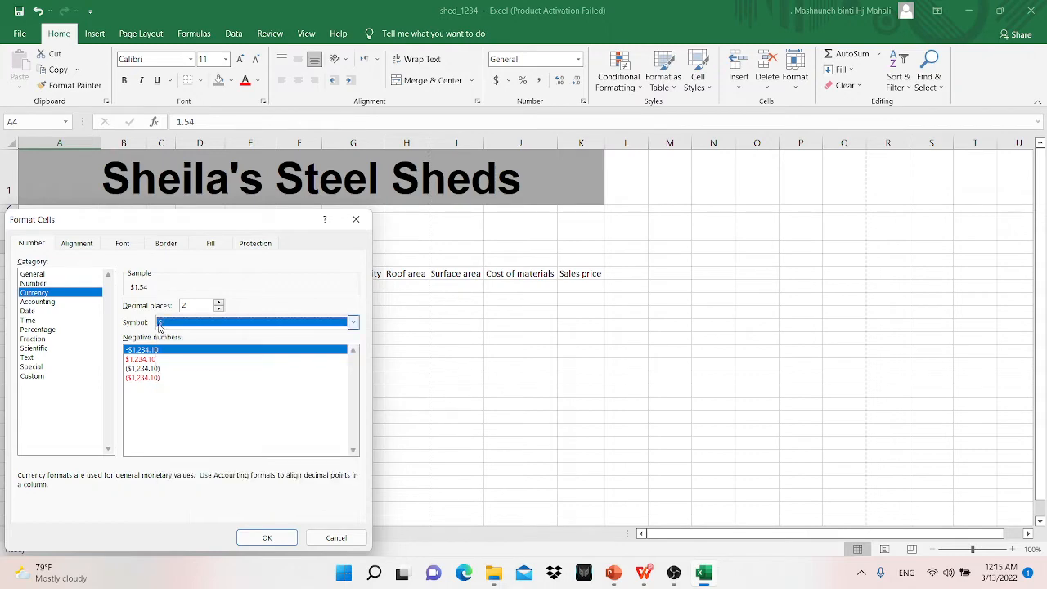
{"action": "left_click", "coordinate": [273, 537]}
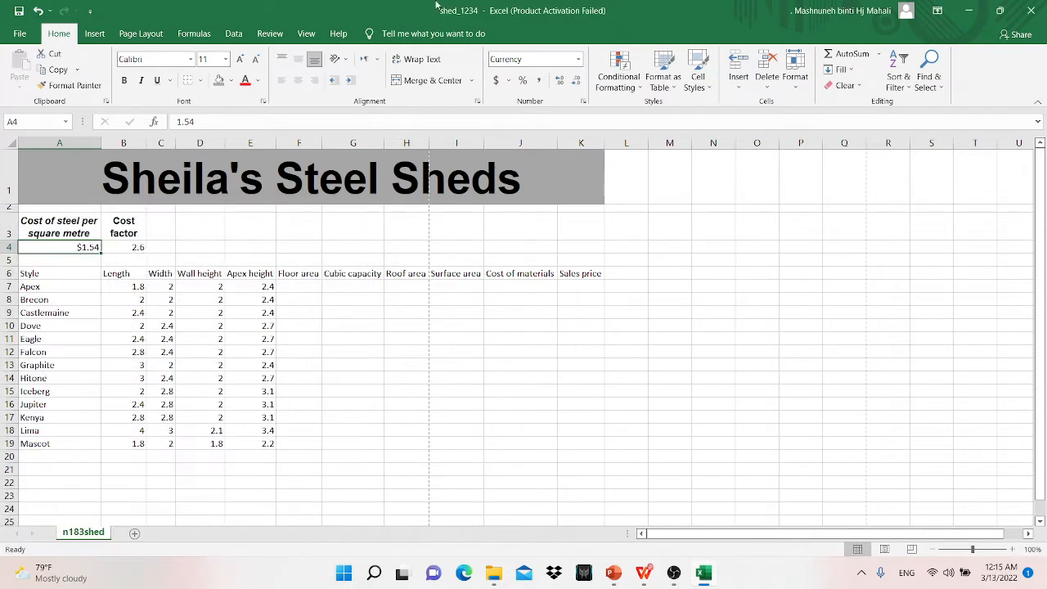
Compare the row spacing with question 11's example and reduce the height of empty row 5 to a narrow gap
{"action": "double_click", "coordinate": [478, 10]}
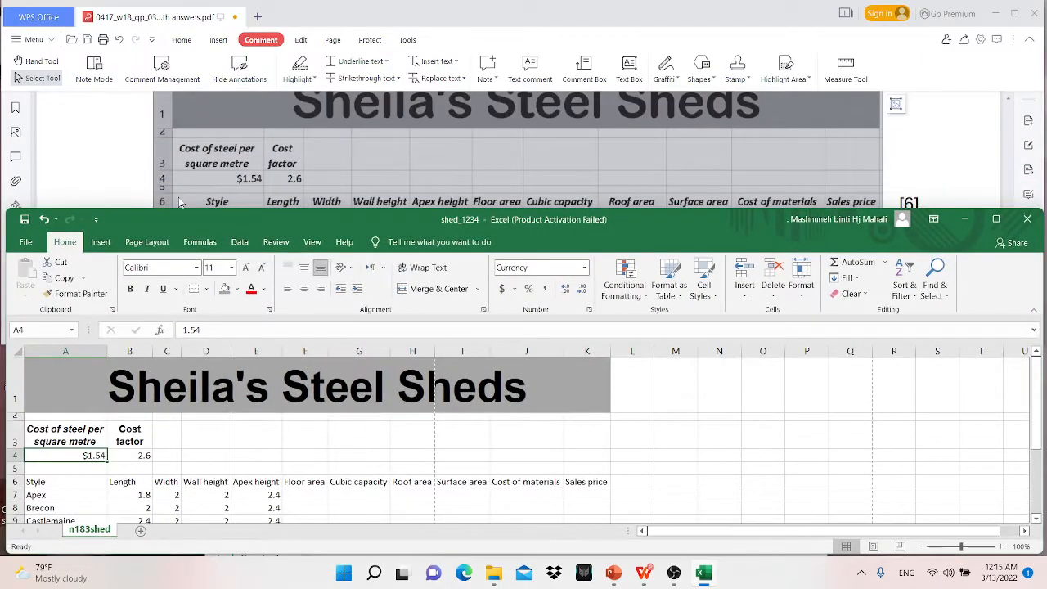
{"action": "left_click", "coordinate": [180, 202]}
{"action": "scroll", "coordinate": [168, 194], "scroll_direction": "down", "scroll_amount": 1}
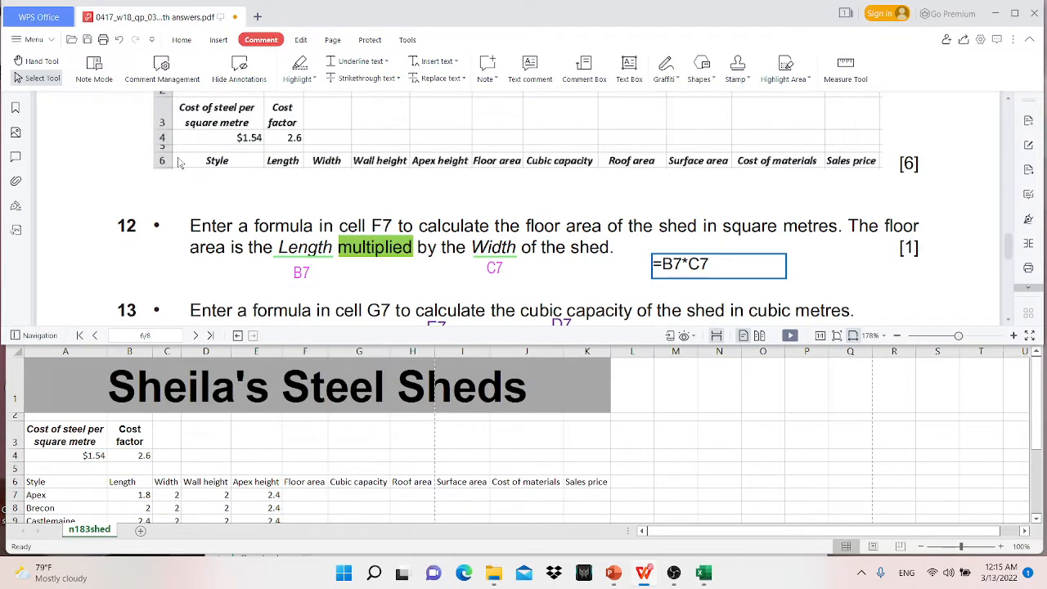
{"action": "left_click", "coordinate": [546, 419]}
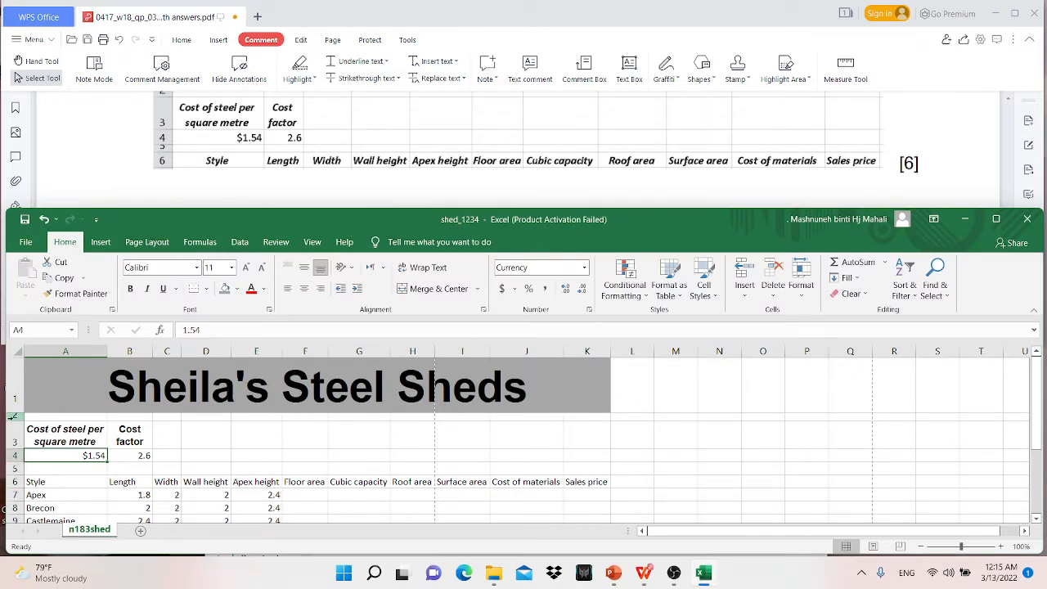
{"action": "double_click", "coordinate": [201, 221]}
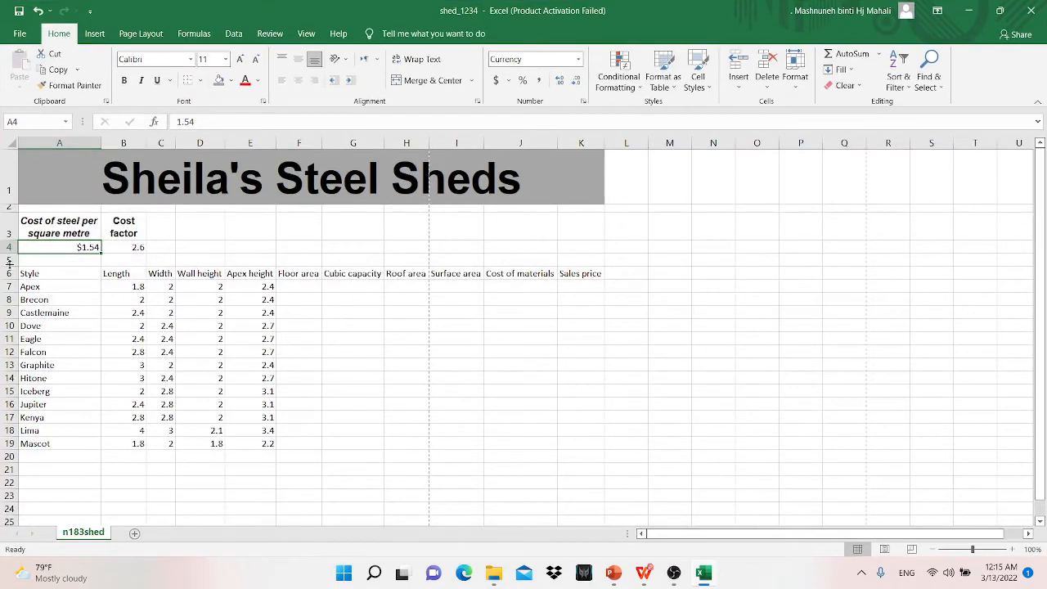
{"action": "left_click_drag", "start_coordinate": [10, 263], "coordinate": [12, 255]}
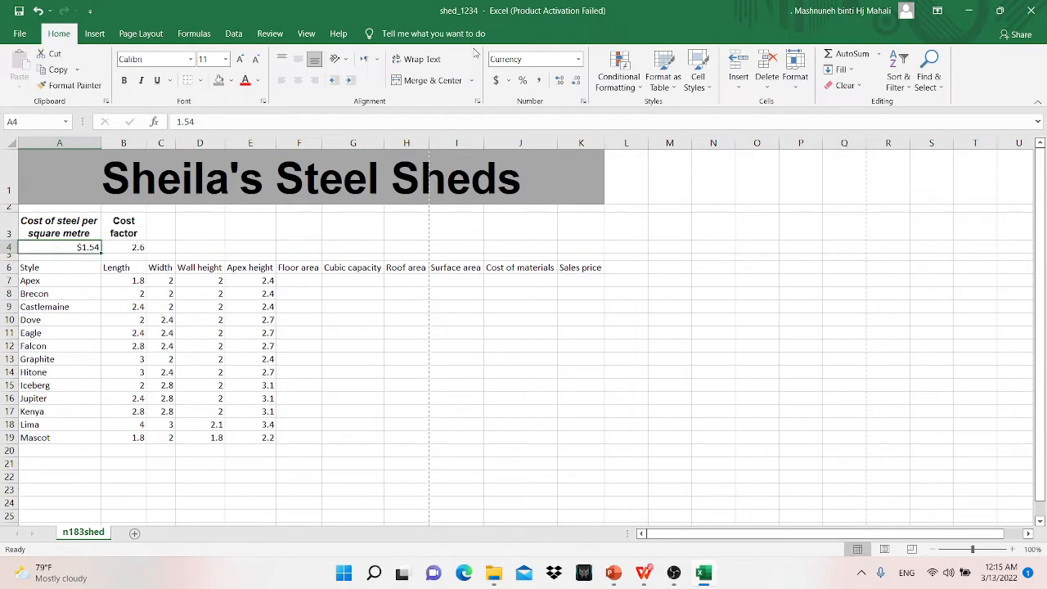
Check the heading style in question 11's example, and make the column headings in A6:K6 bold and centred
{"action": "double_click", "coordinate": [573, 12]}
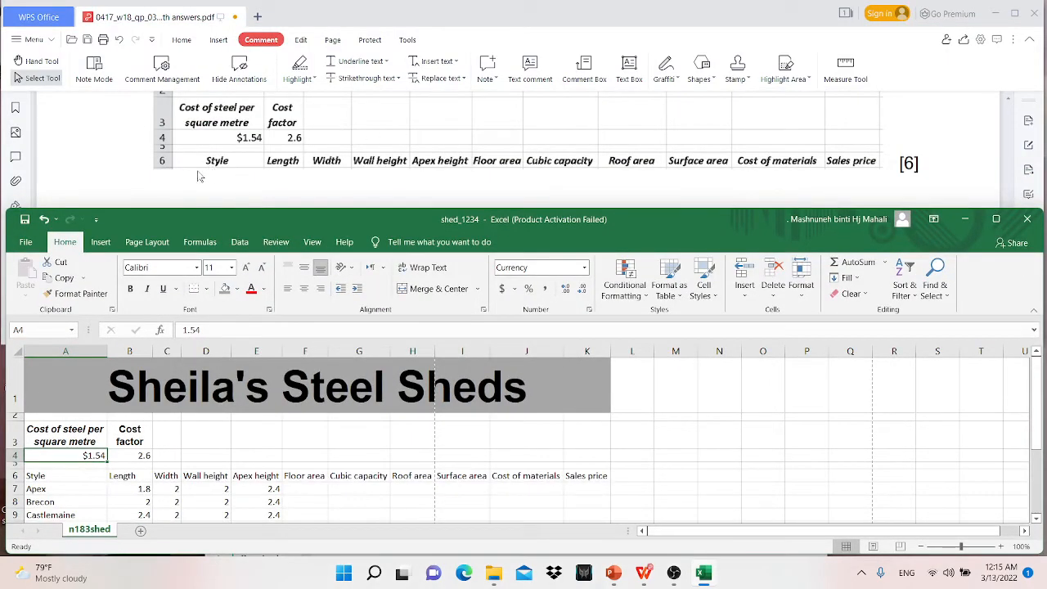
{"action": "scroll", "coordinate": [106, 507], "scroll_direction": "down", "scroll_amount": 1}
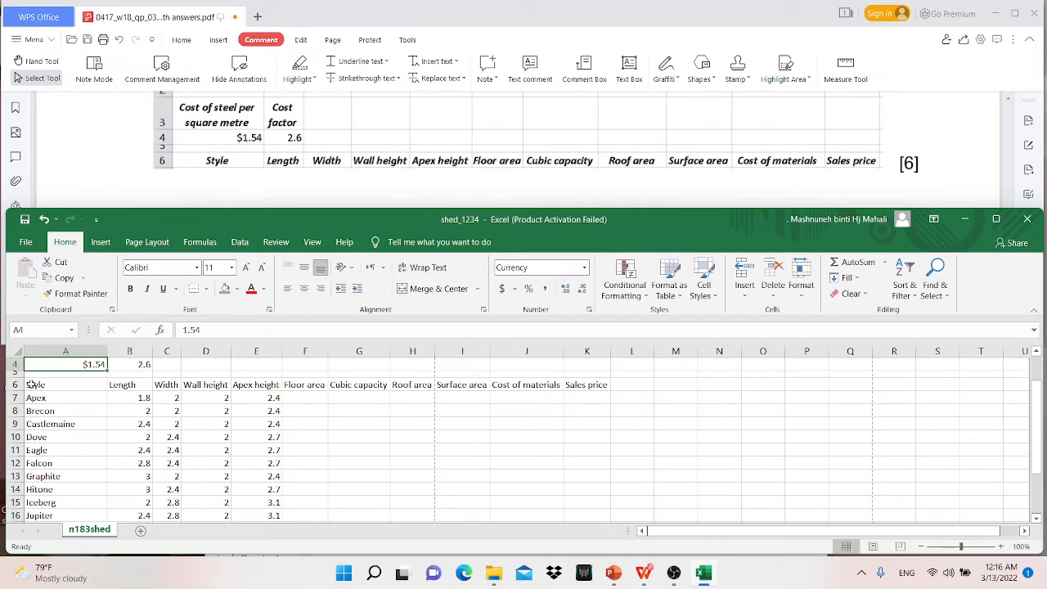
{"action": "left_click_drag", "start_coordinate": [31, 384], "coordinate": [603, 384]}
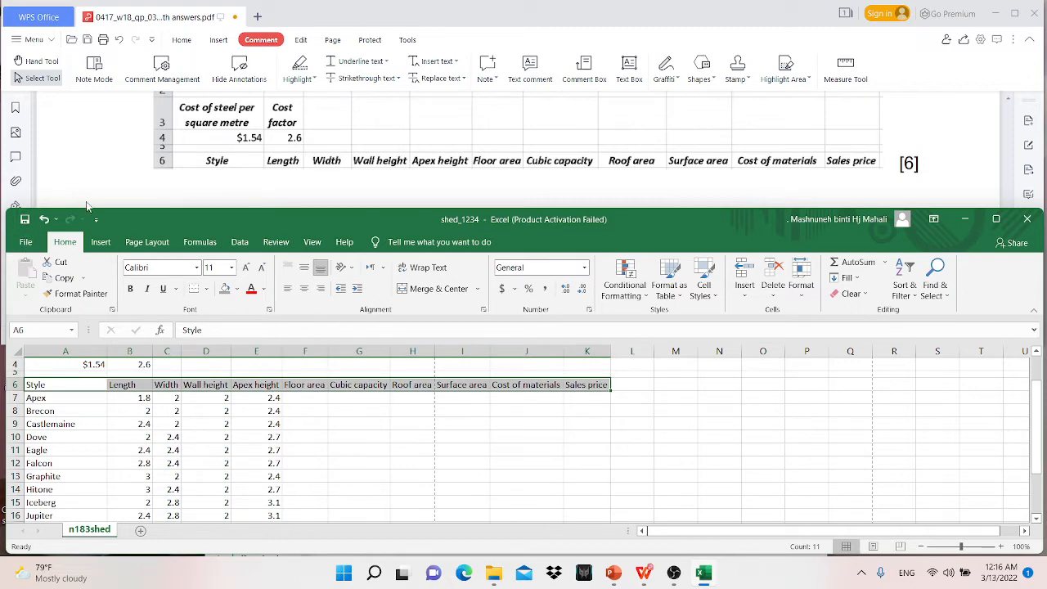
{"action": "double_click", "coordinate": [352, 220]}
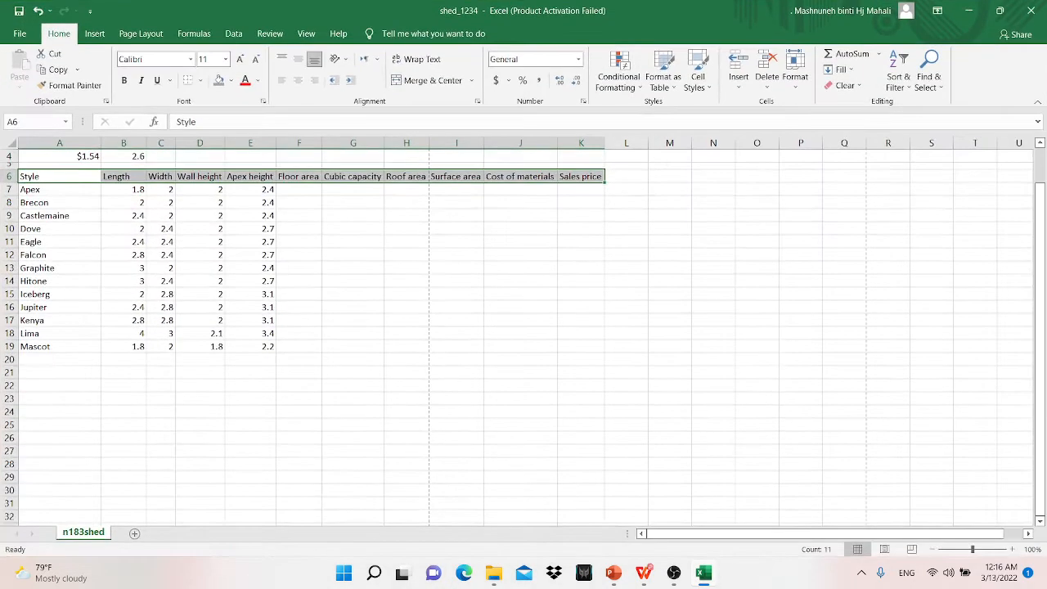
{"action": "left_click", "coordinate": [124, 80]}
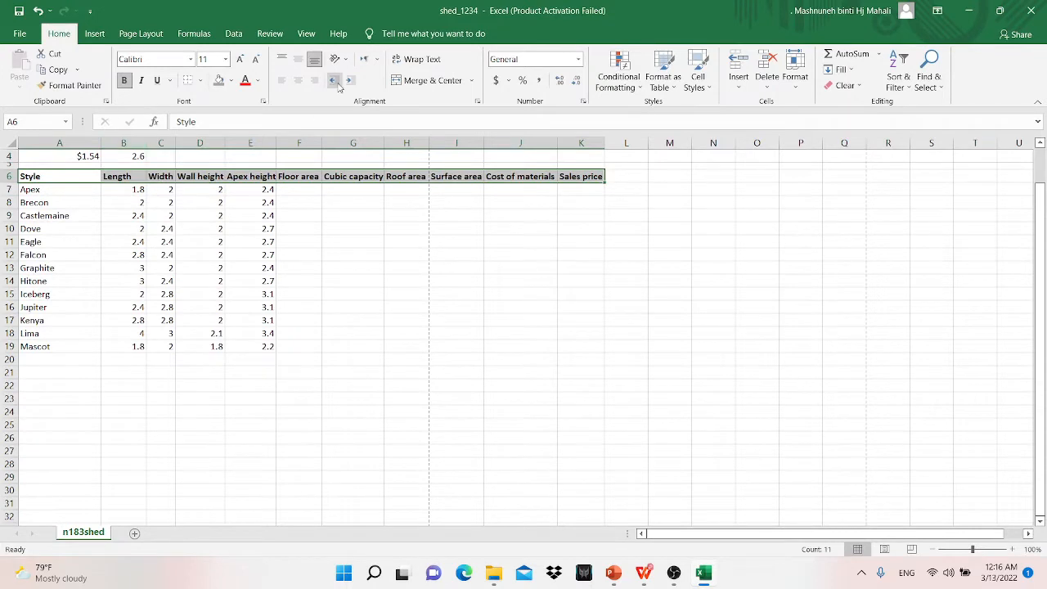
{"action": "left_click", "coordinate": [298, 80]}
Autofit the widths of columns A to K to their contents
{"action": "left_click", "coordinate": [224, 226]}
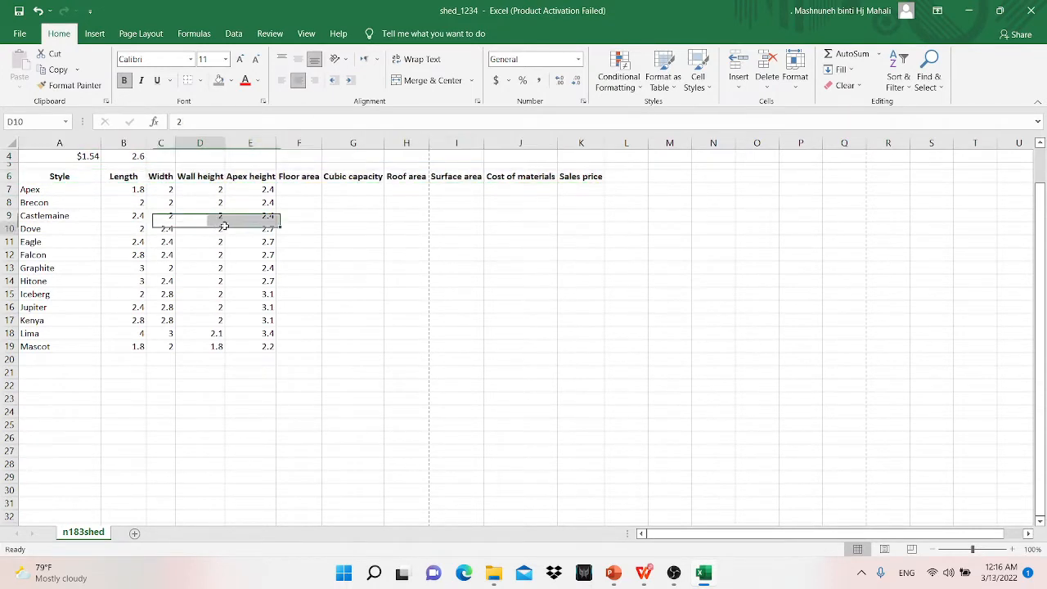
{"action": "left_click_drag", "start_coordinate": [69, 143], "coordinate": [606, 144]}
{"action": "double_click", "coordinate": [606, 143]}
{"action": "left_click", "coordinate": [360, 251]}
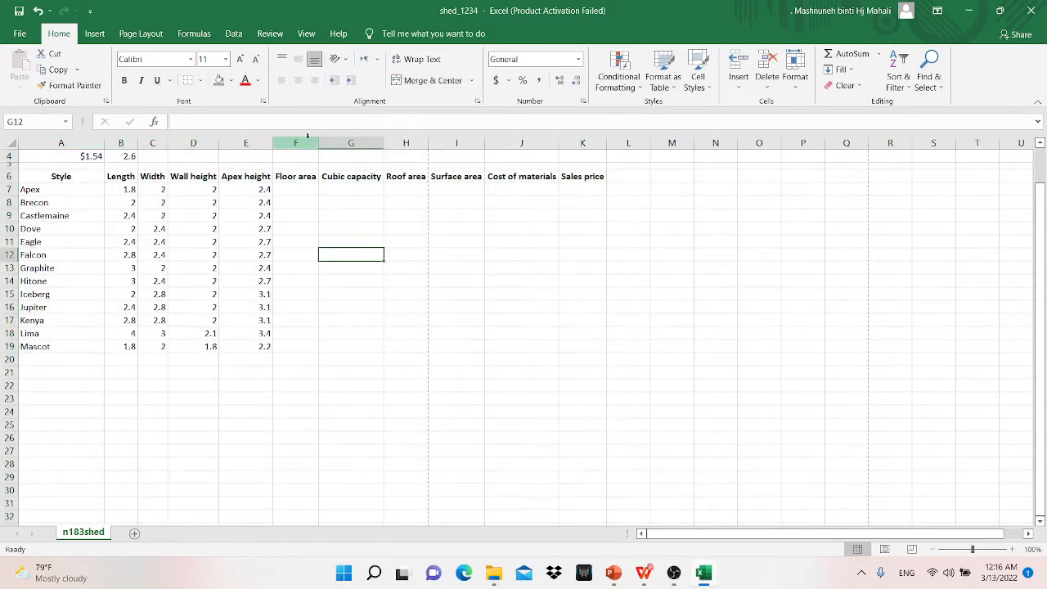
Compare the sheet with question 11's example and read question 12's instructions for the floor area formula in F7
{"action": "double_click", "coordinate": [627, 22]}
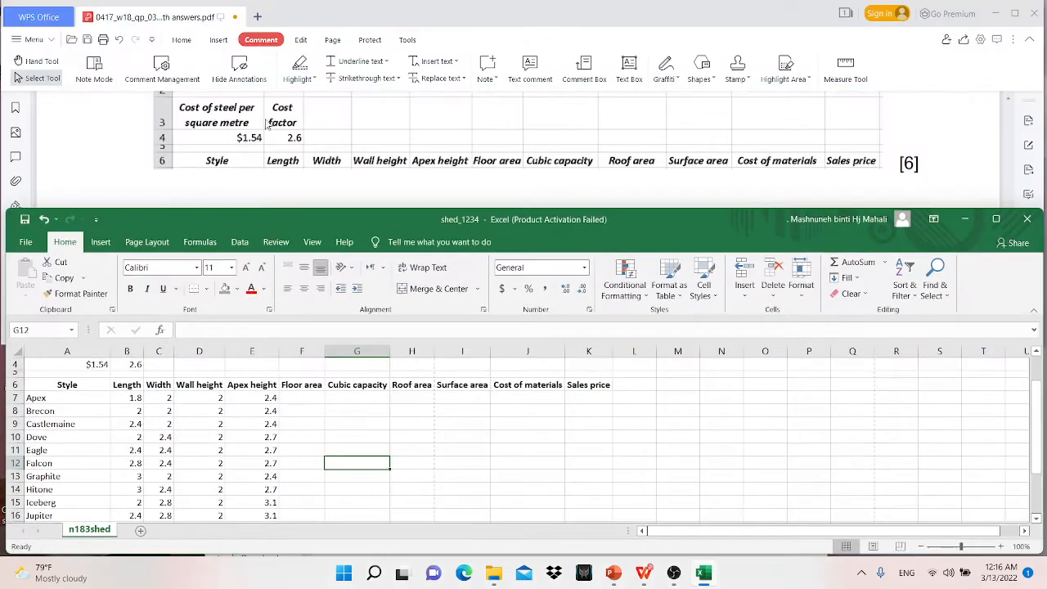
{"action": "scroll", "coordinate": [278, 179], "scroll_direction": "down", "scroll_amount": 1}
{"action": "scroll", "coordinate": [285, 180], "scroll_direction": "up", "scroll_amount": 1}
{"action": "scroll", "coordinate": [170, 171], "scroll_direction": "up", "scroll_amount": 1}
{"action": "left_click", "coordinate": [494, 9]}
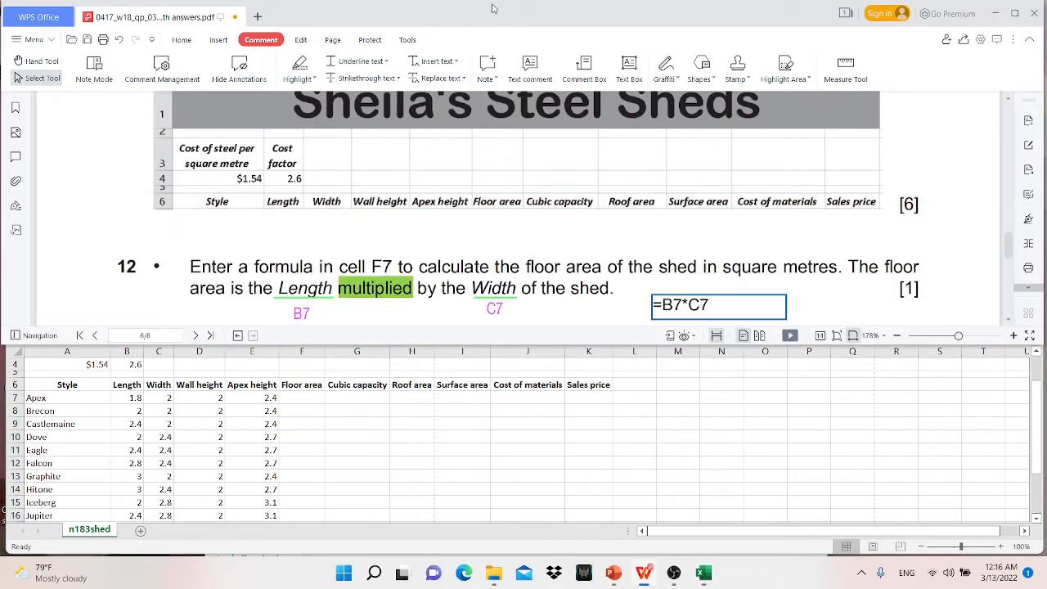
{"action": "scroll", "coordinate": [368, 233], "scroll_direction": "up", "scroll_amount": 3}
{"action": "scroll", "coordinate": [413, 233], "scroll_direction": "down", "scroll_amount": 3}
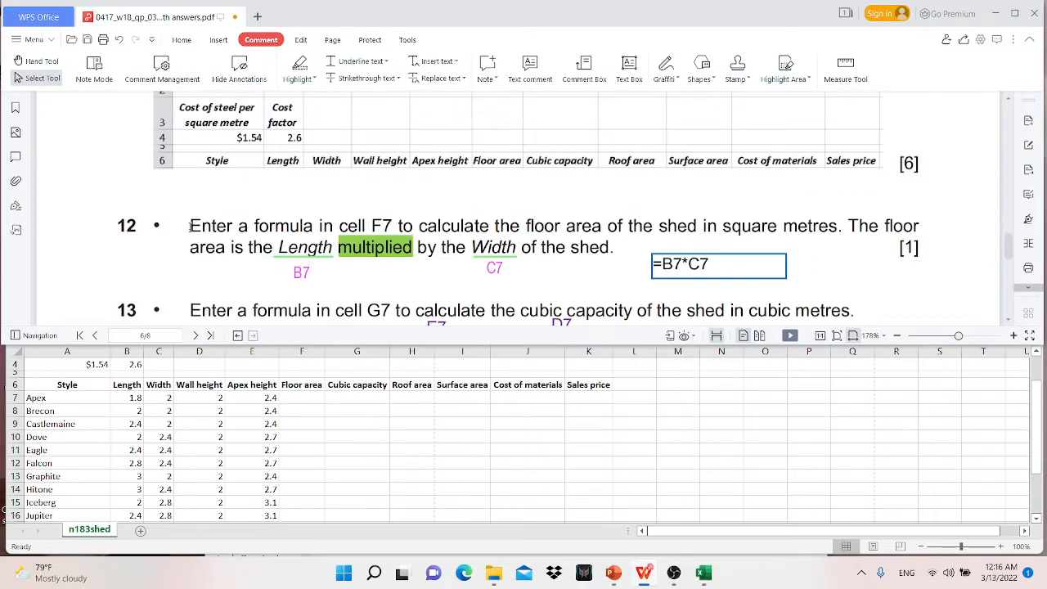
{"action": "scroll", "coordinate": [191, 227], "scroll_direction": "down", "scroll_amount": 1}
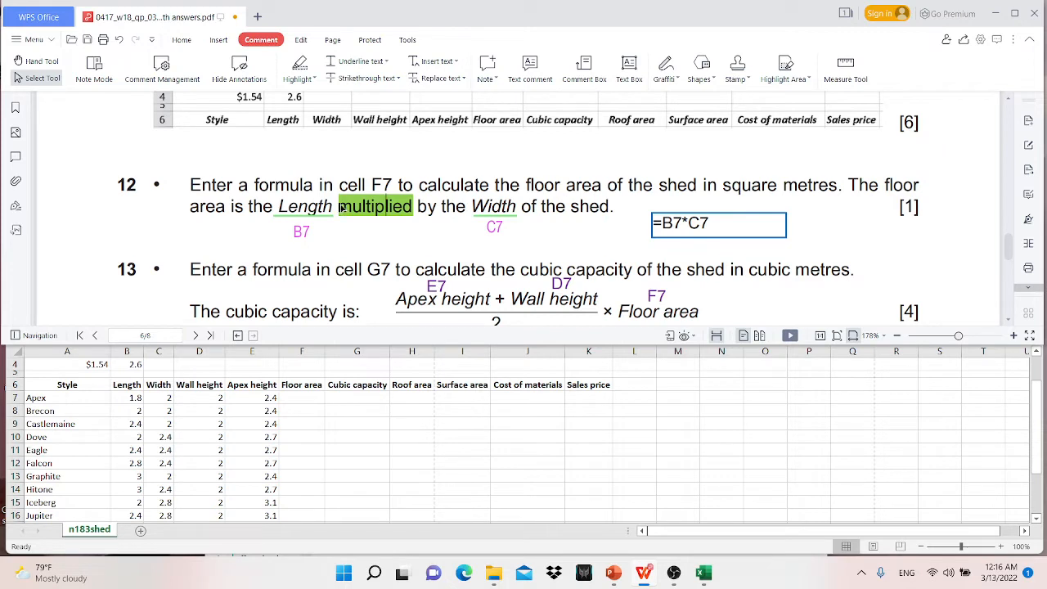
Add a text comment "*" beneath the highlighted word "multiplied" in question 12 of the PDF
{"action": "right_click", "coordinate": [394, 242]}
{"action": "left_click", "coordinate": [348, 237]}
{"action": "left_click", "coordinate": [528, 70]}
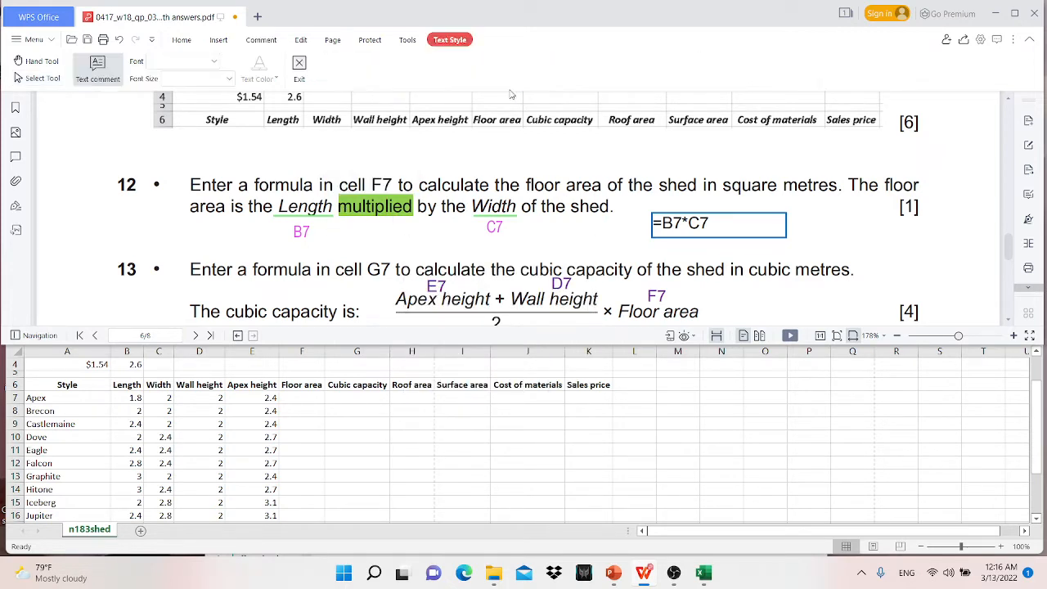
{"action": "left_click", "coordinate": [400, 237]}
{"action": "type", "text": "*"}
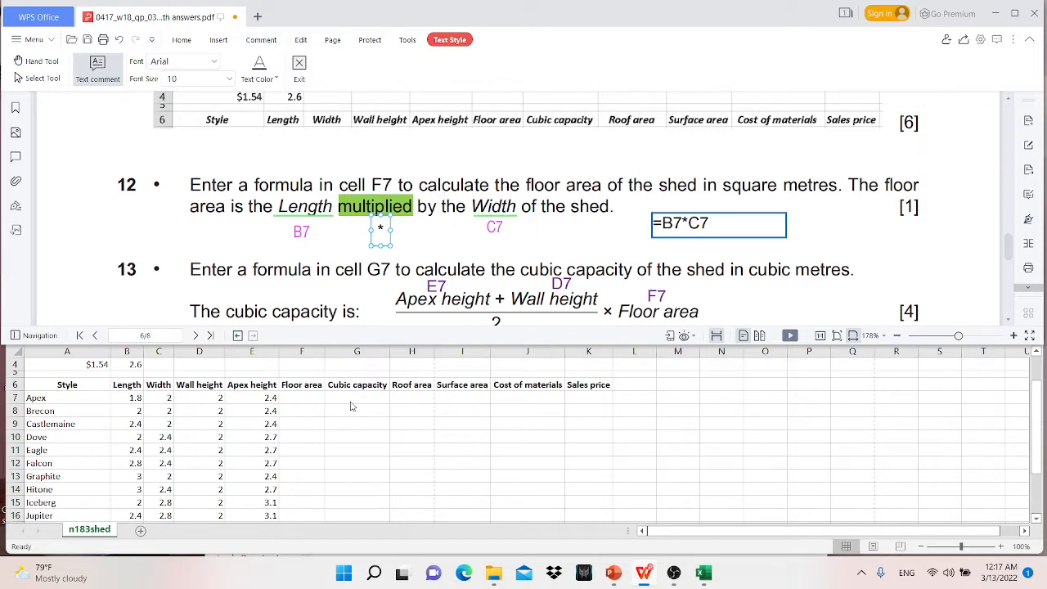
Enlarge the worksheet to 145% and match question 12's cell references to row 7, collapsing the PDF viewer's ribbon to show more of the question
{"action": "left_click", "coordinate": [281, 412]}
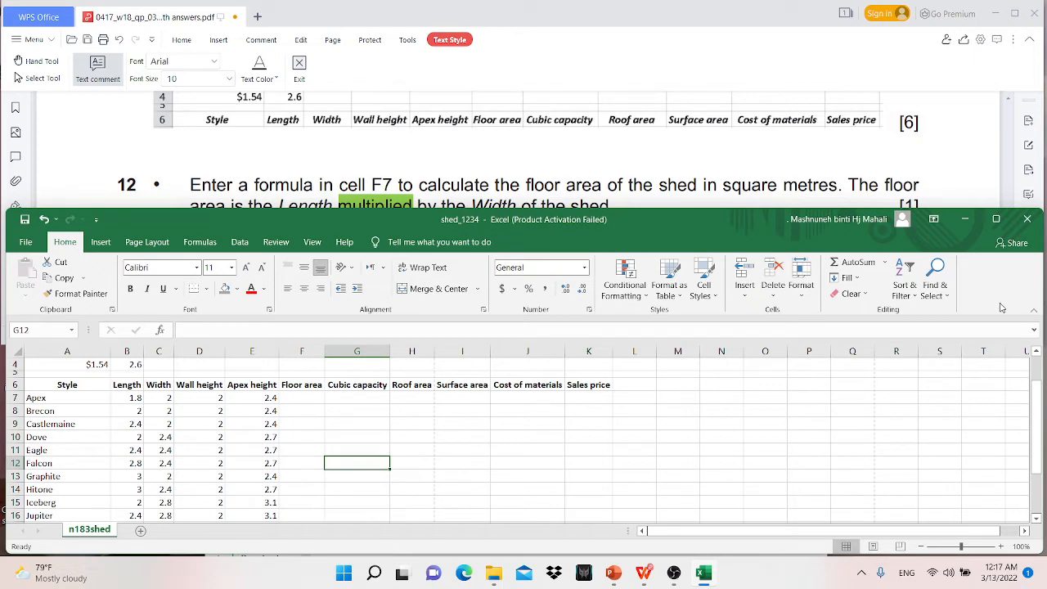
{"action": "scroll", "coordinate": [201, 403], "scroll_direction": "down", "scroll_amount": 1}
{"action": "scroll", "coordinate": [131, 410], "scroll_direction": "up", "scroll_amount": 1}
{"action": "scroll", "coordinate": [320, 423], "scroll_direction": "up", "scroll_amount": 3}
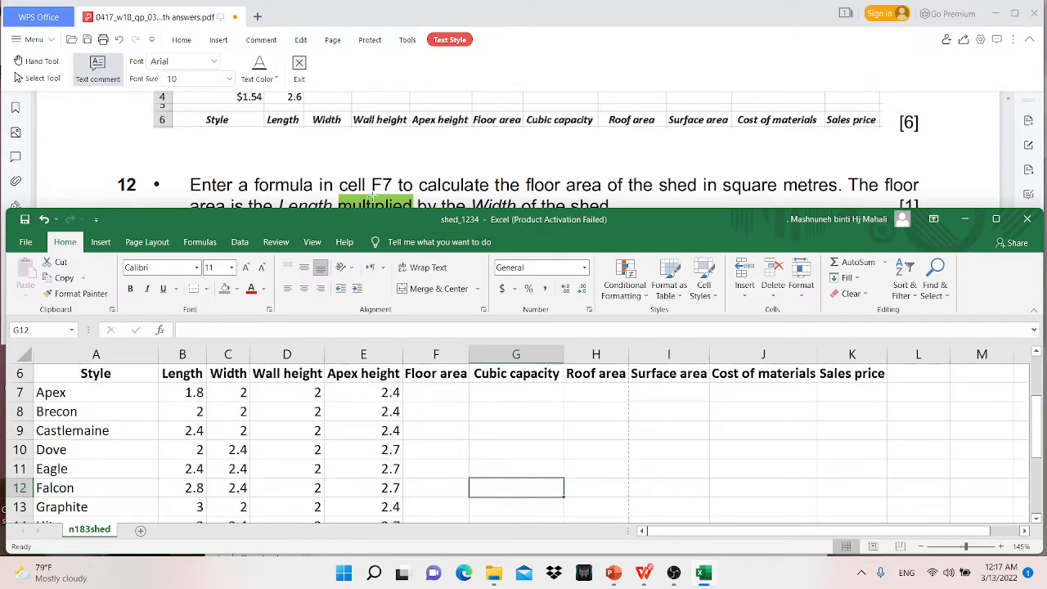
{"action": "left_click", "coordinate": [176, 392]}
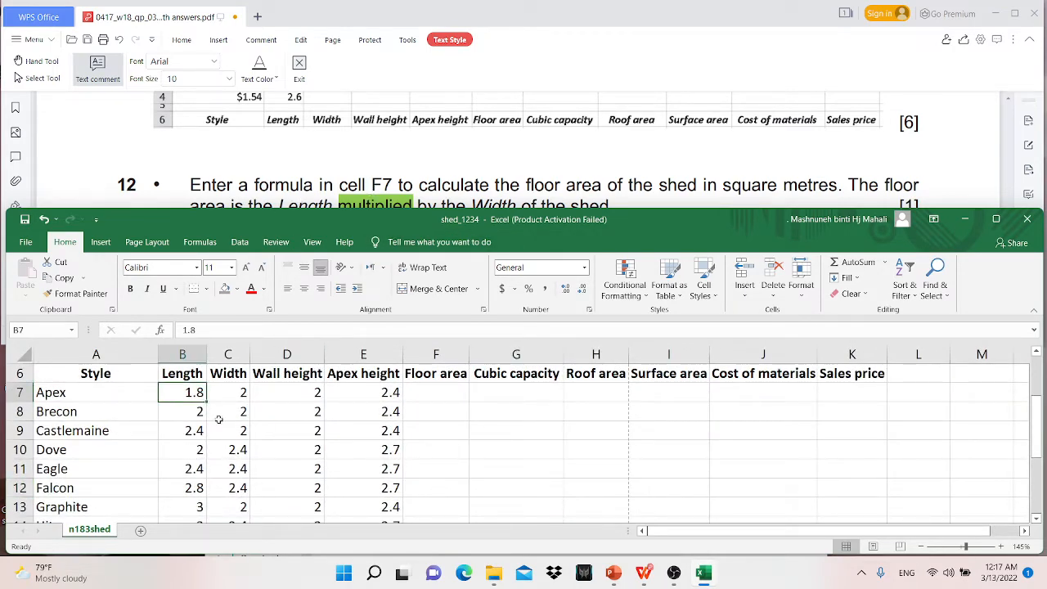
{"action": "left_click", "coordinate": [390, 26]}
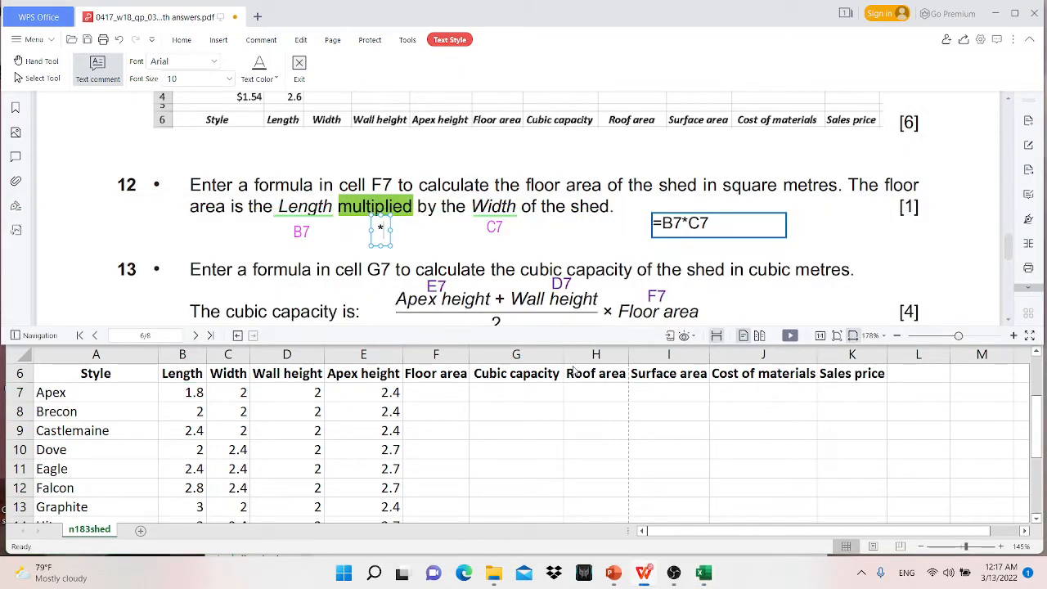
{"action": "scroll", "coordinate": [593, 235], "scroll_direction": "down", "scroll_amount": 1}
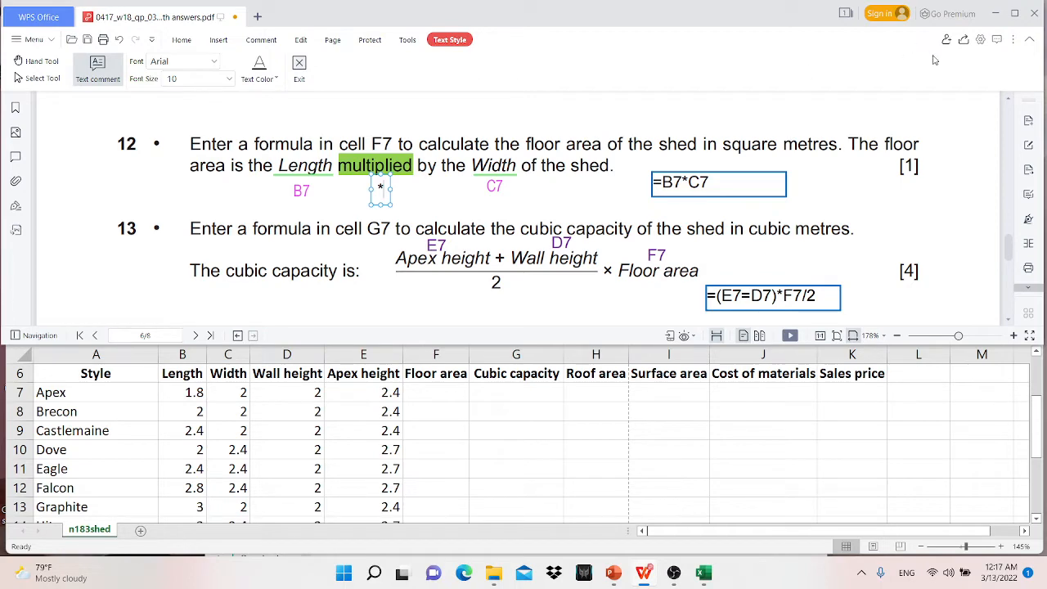
{"action": "left_click", "coordinate": [1030, 40]}
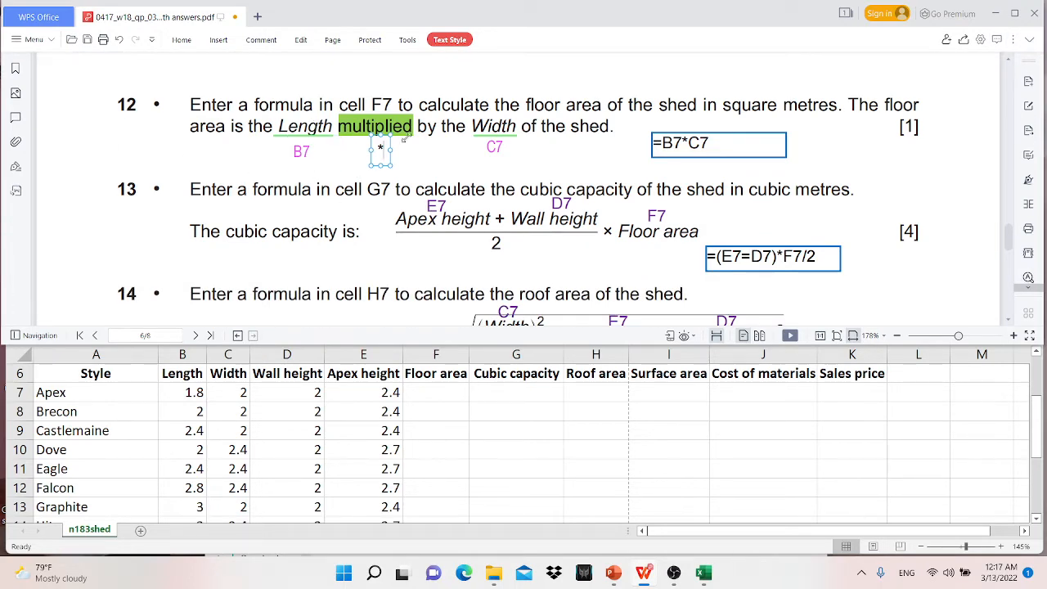
Enter the floor area formula =B7*C7 in cell F7 of the shed worksheet
{"action": "left_click", "coordinate": [178, 393]}
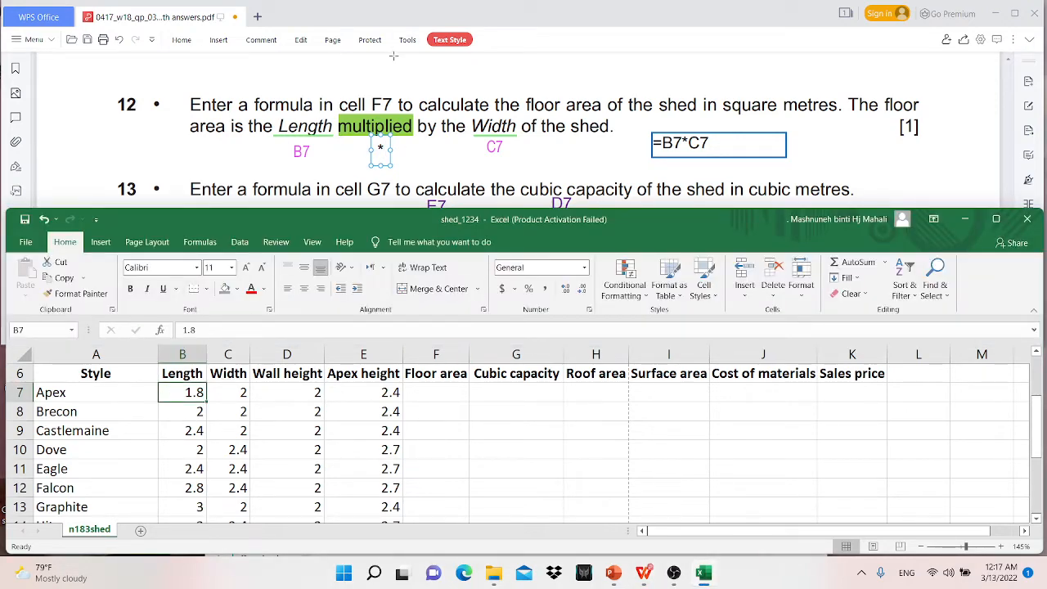
{"action": "left_click", "coordinate": [431, 392]}
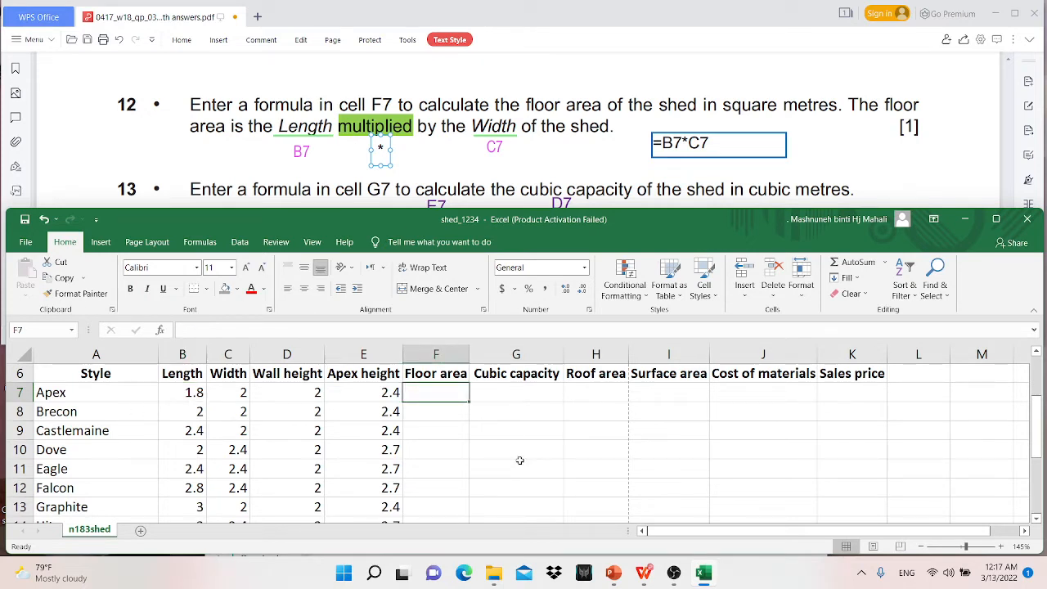
{"action": "type", "text": "="}
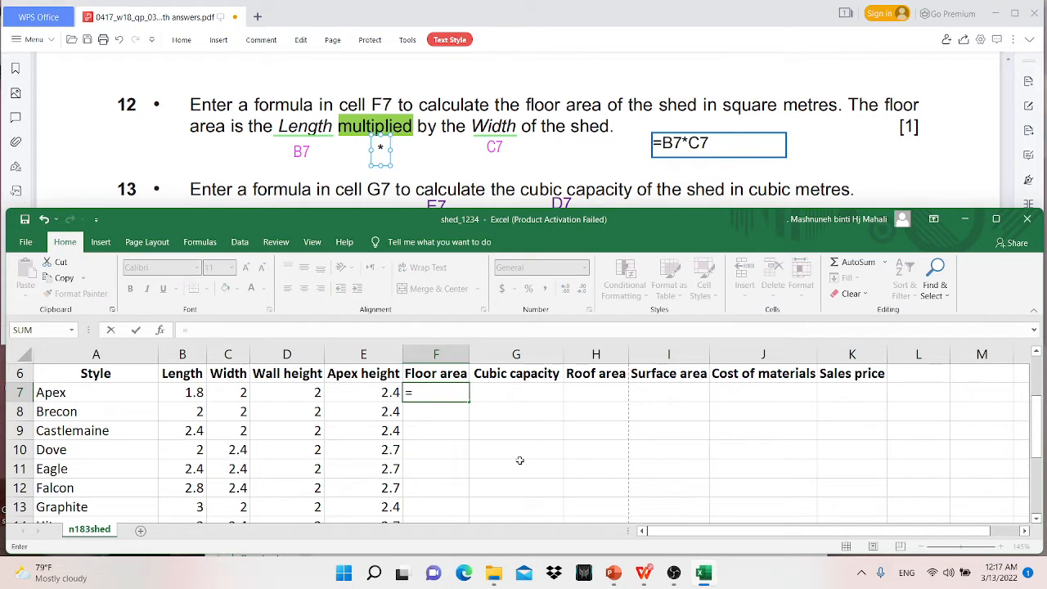
{"action": "left_click", "coordinate": [187, 395]}
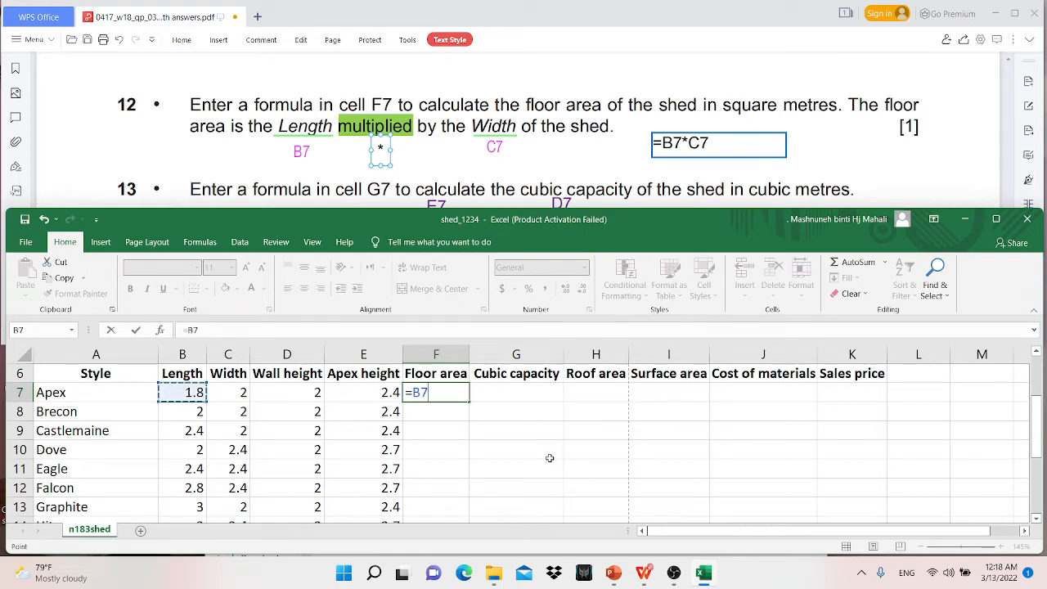
{"action": "type", "text": "*"}
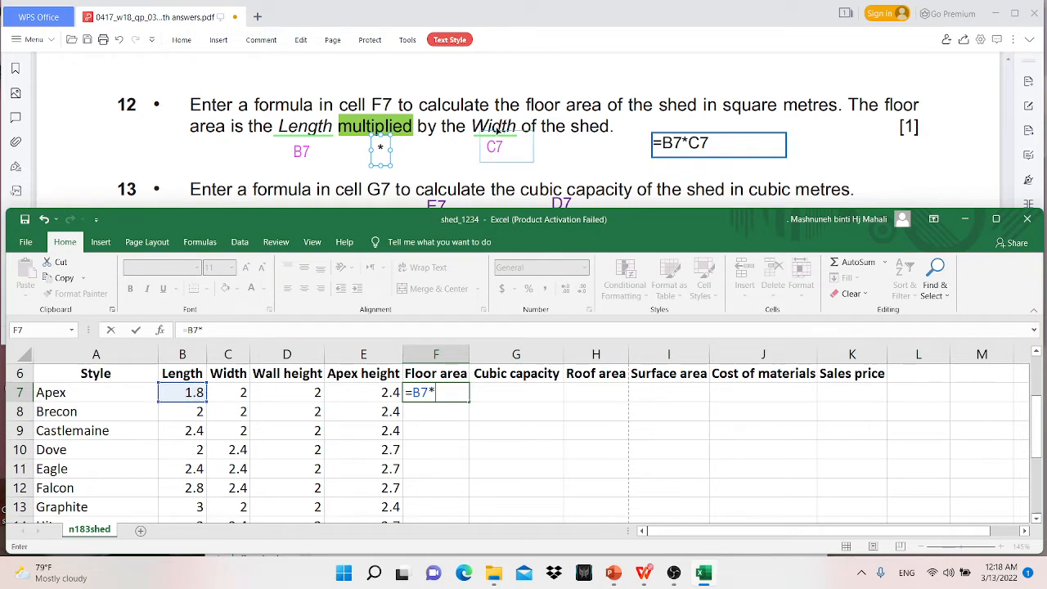
{"action": "left_click", "coordinate": [229, 393]}
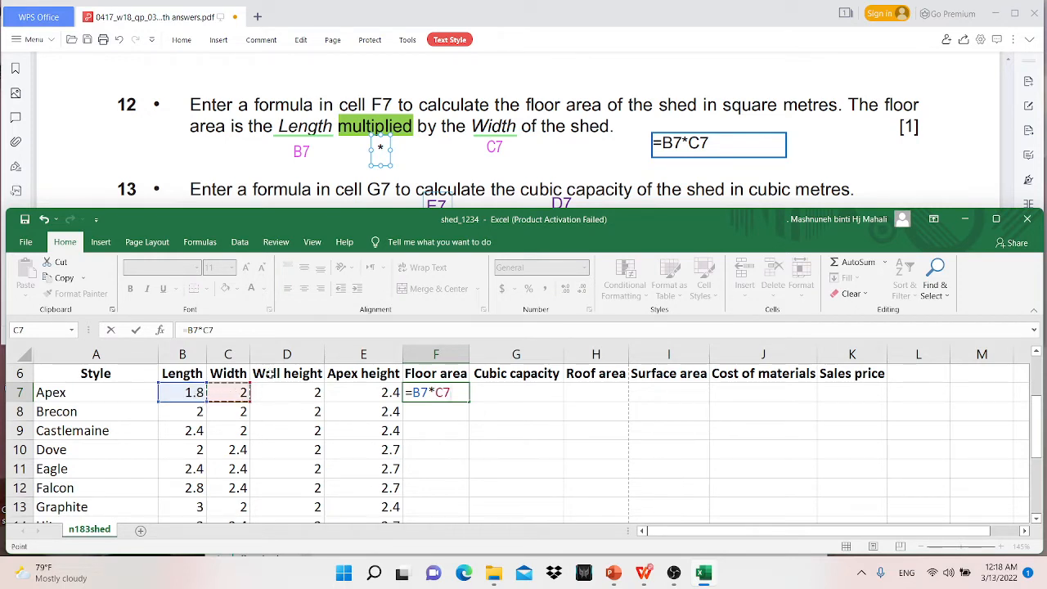
{"action": "key", "text": "Return"}
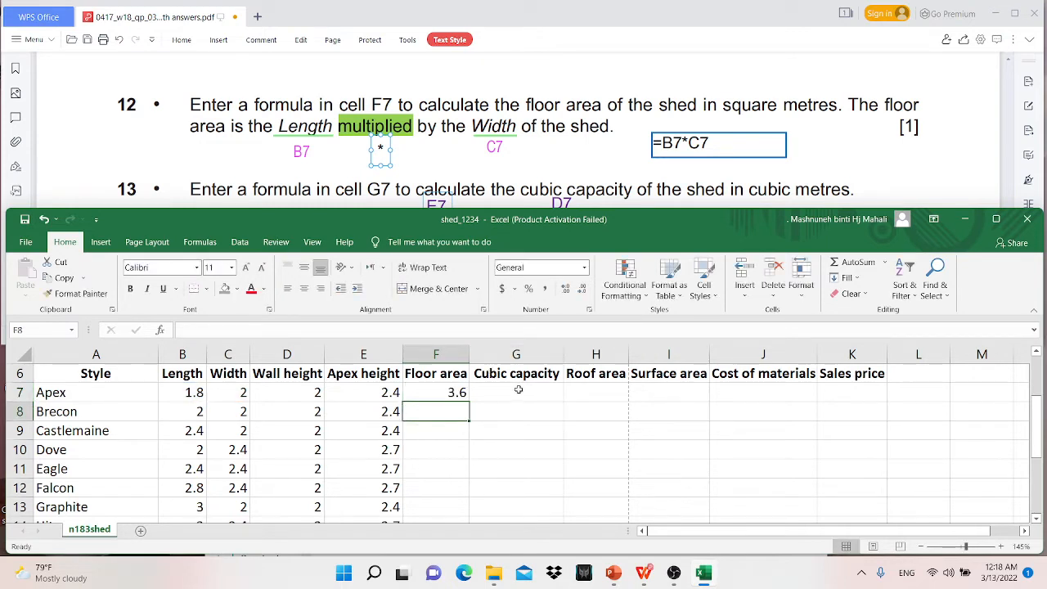
Read question 13 in the PDF and match its apex height, wall height and floor area terms to cells E7, D7 and F7
{"action": "scroll", "coordinate": [366, 147], "scroll_direction": "down", "scroll_amount": 2}
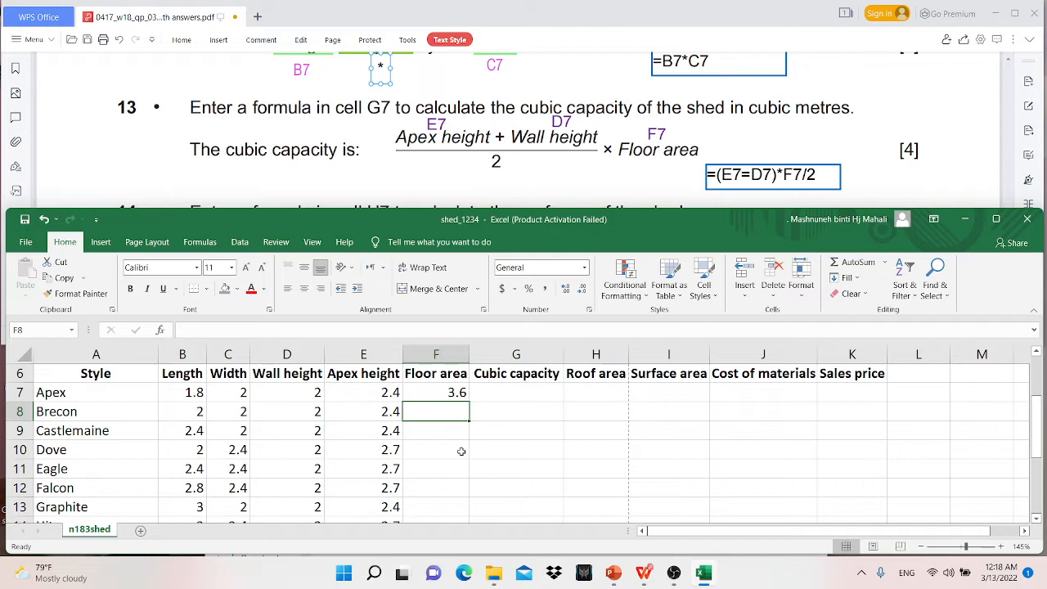
{"action": "left_click", "coordinate": [509, 391]}
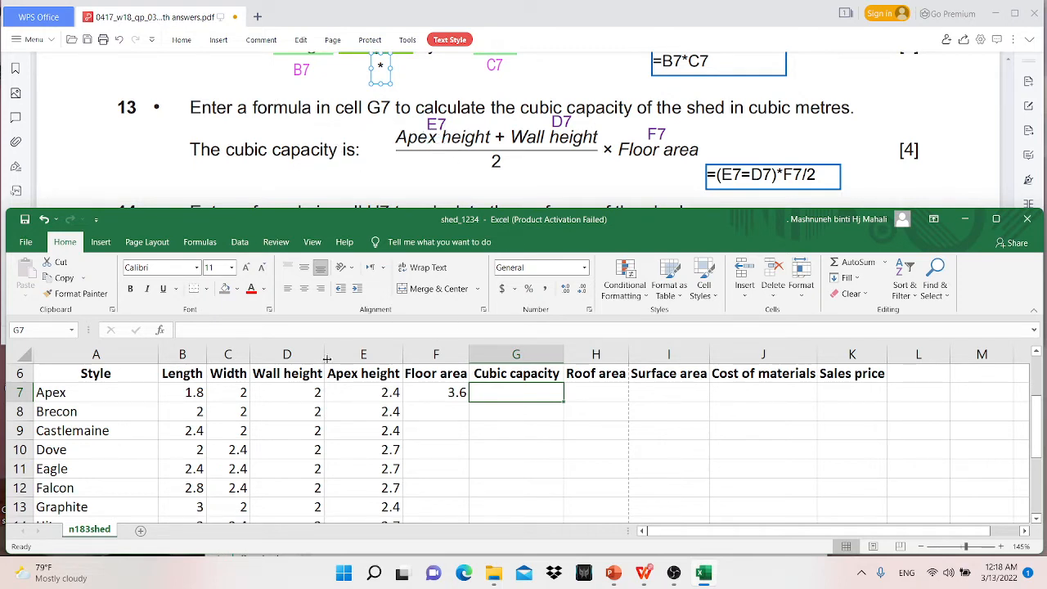
{"action": "left_click", "coordinate": [361, 378]}
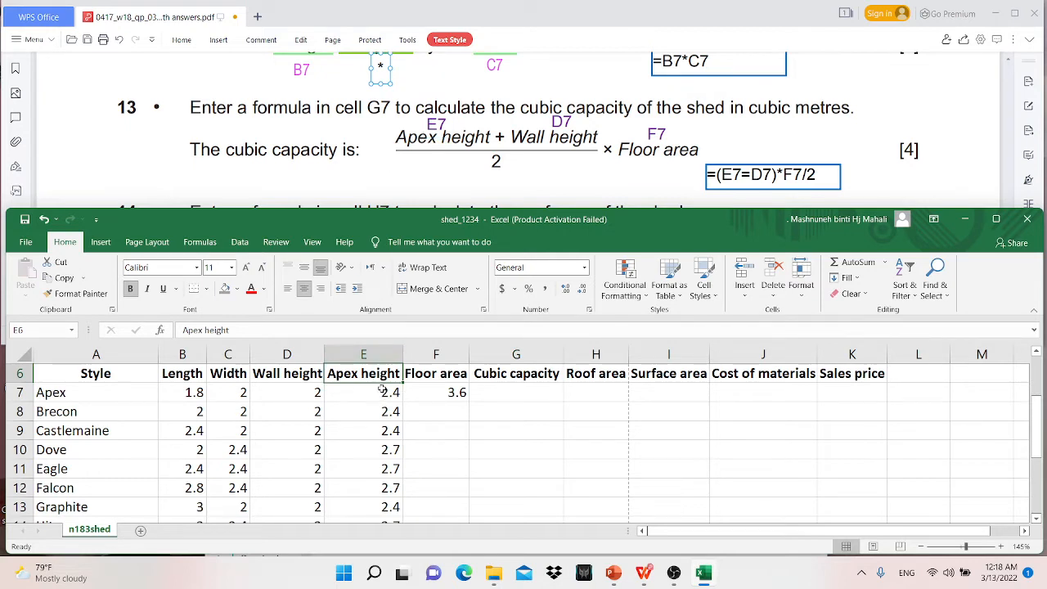
{"action": "left_click", "coordinate": [382, 391]}
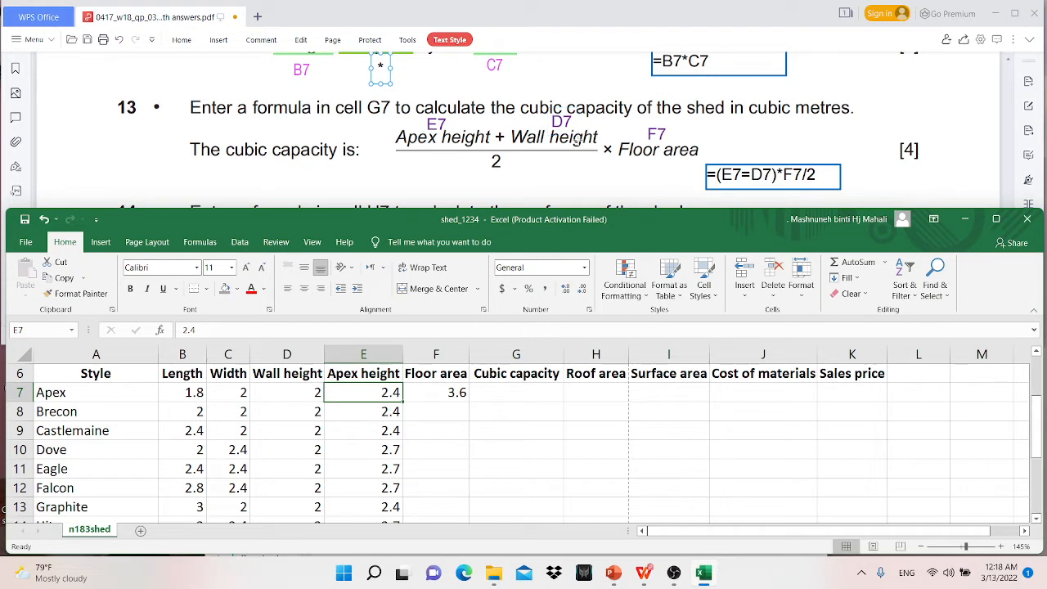
{"action": "left_click", "coordinate": [298, 393]}
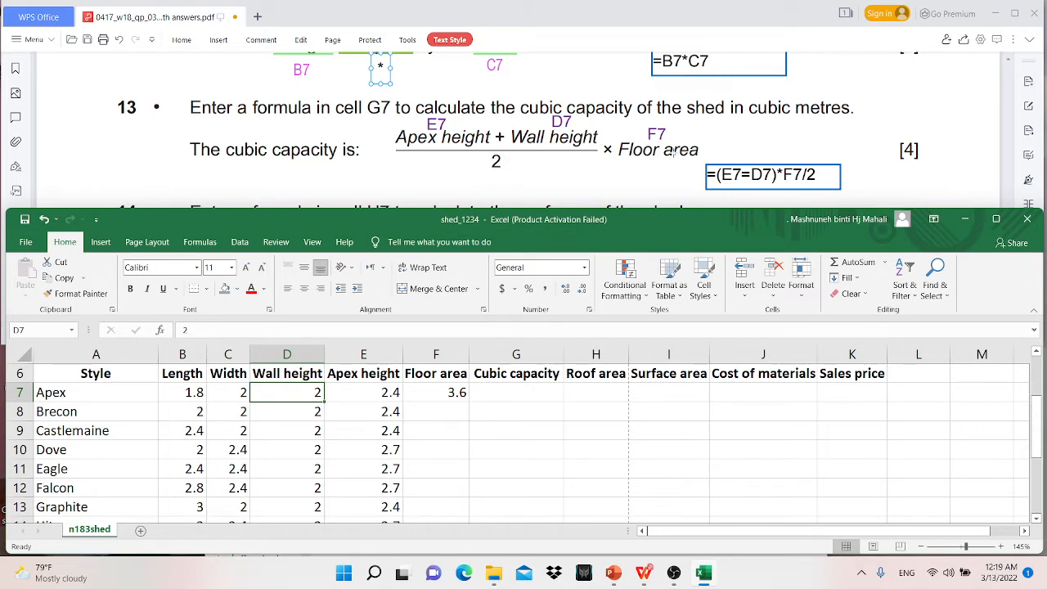
{"action": "left_click", "coordinate": [446, 394]}
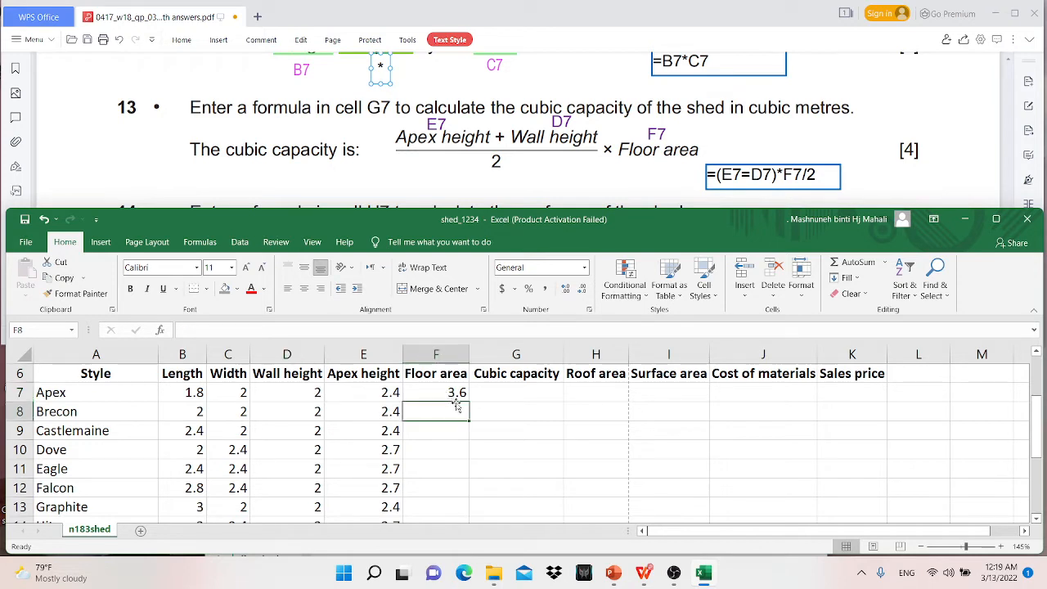
Enter the cubic capacity formula =(E7+D7)*F7/2 in cell G7
{"action": "left_click", "coordinate": [540, 399]}
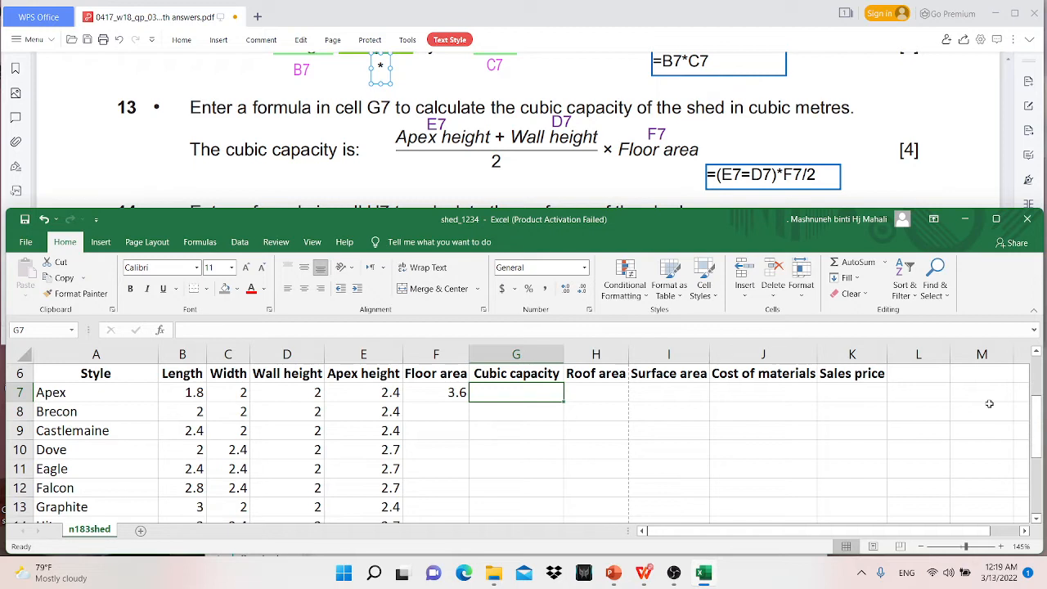
{"action": "type", "text": "=("}
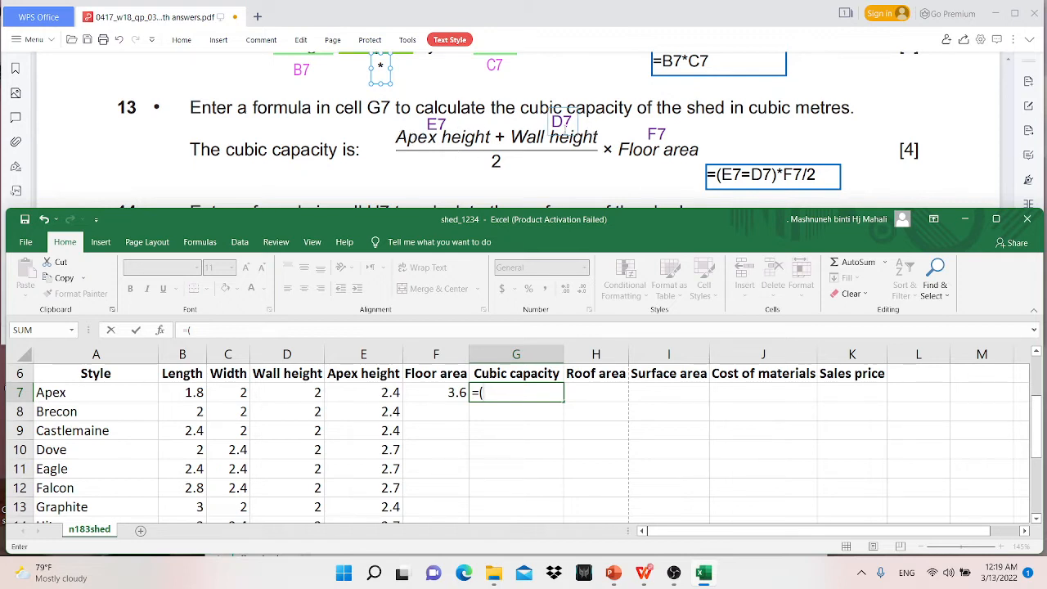
{"action": "left_click", "coordinate": [374, 391]}
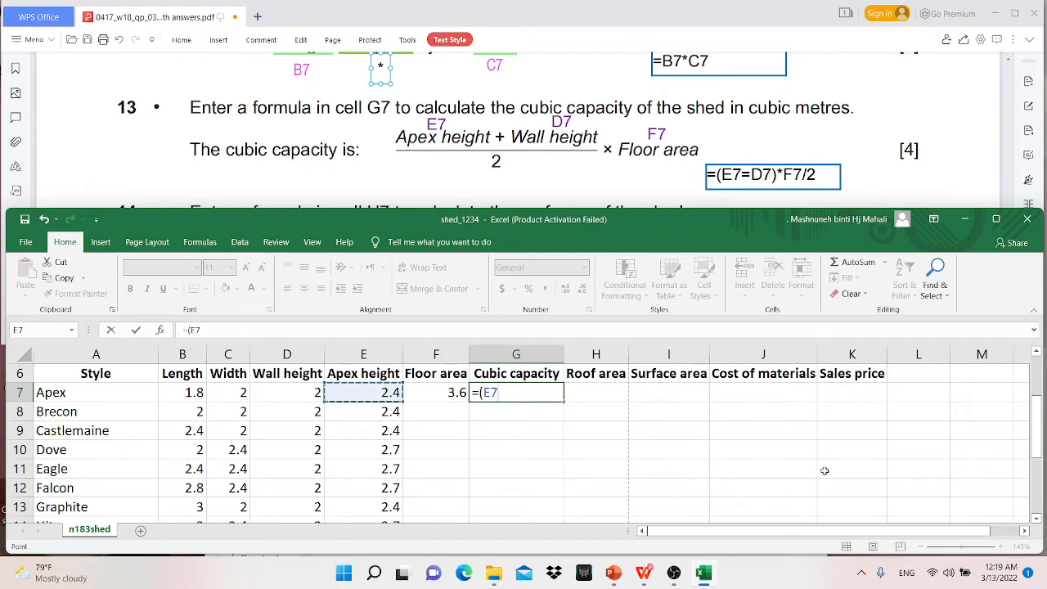
{"action": "type", "text": "+"}
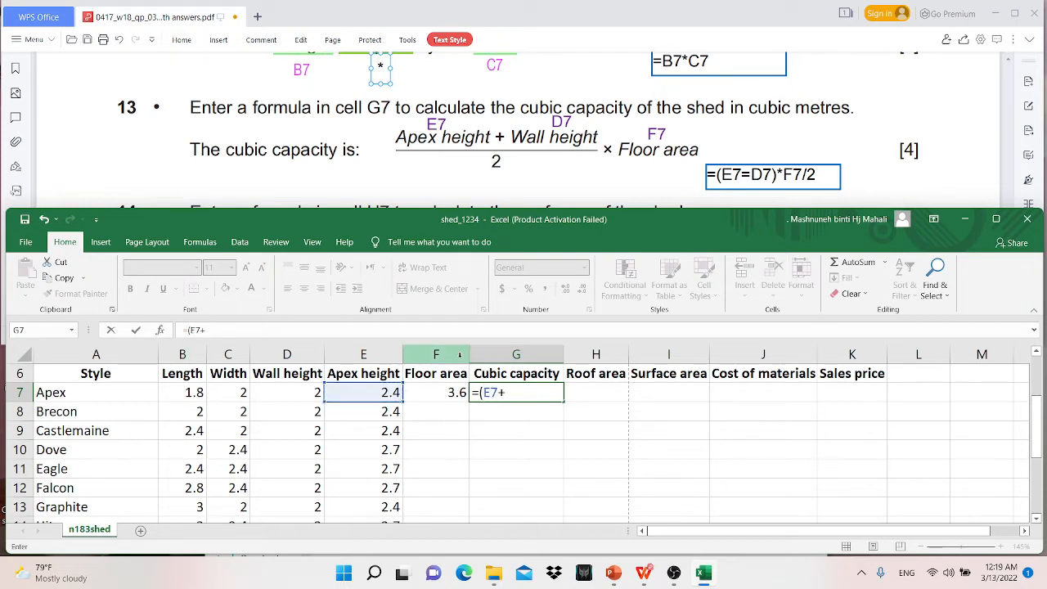
{"action": "left_click", "coordinate": [279, 392]}
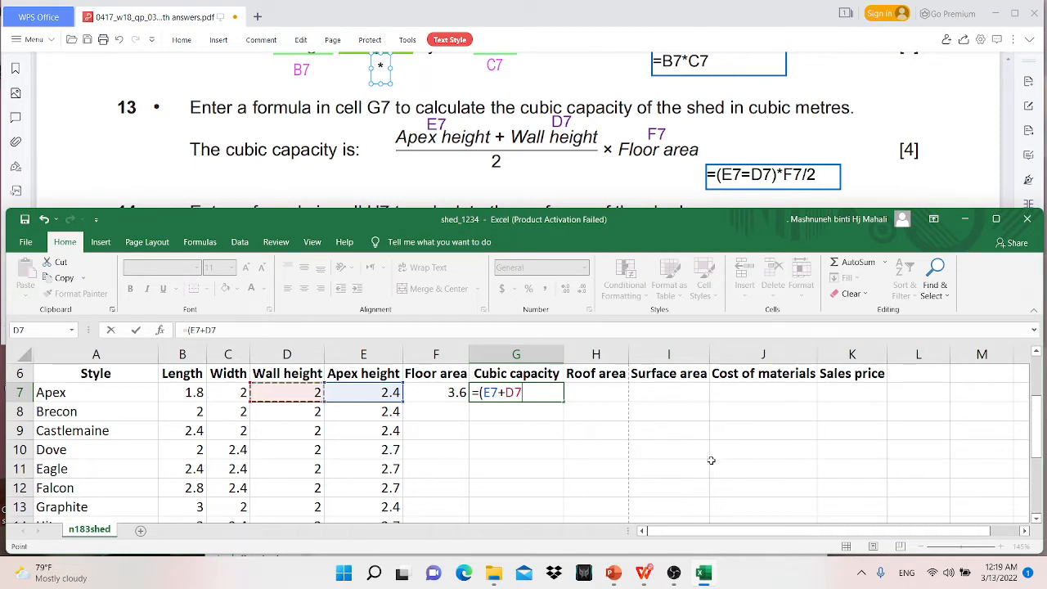
{"action": "type", "text": ")"}
{"action": "type", "text": "*"}
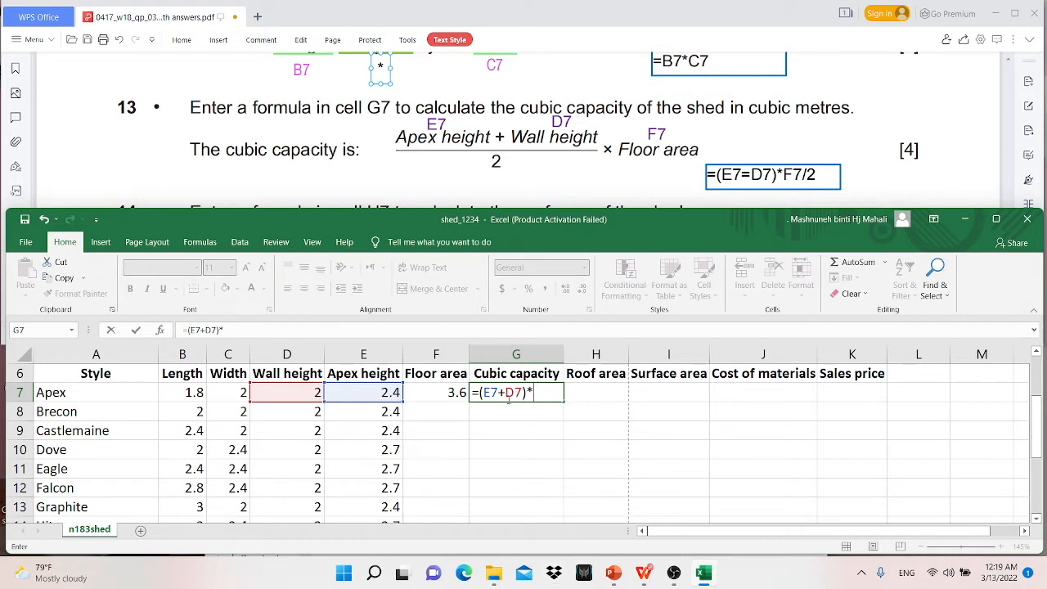
{"action": "left_click", "coordinate": [446, 396]}
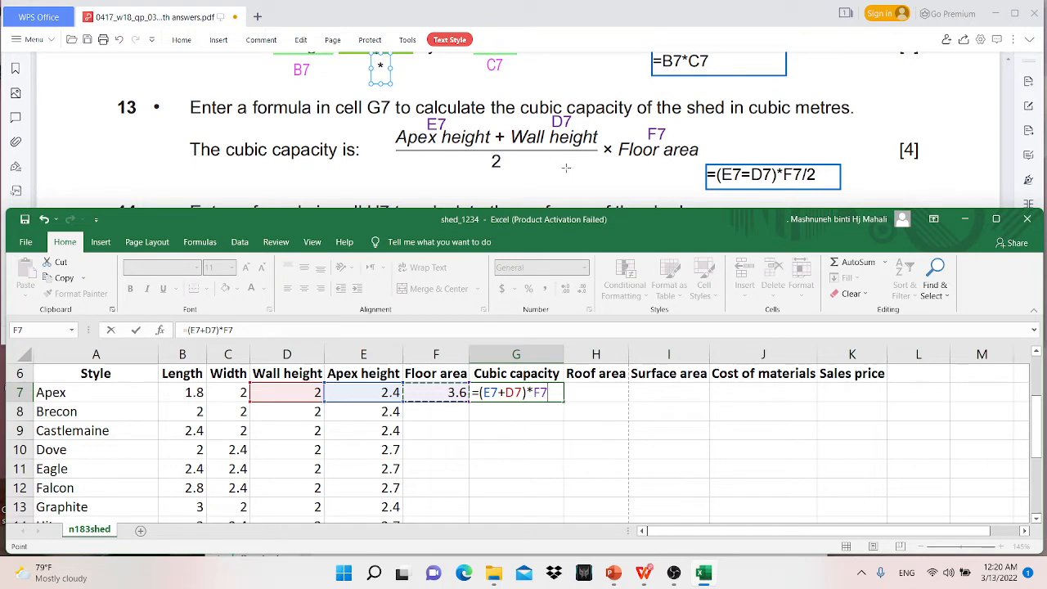
{"action": "type", "text": "/2"}
{"action": "key", "text": "Return"}
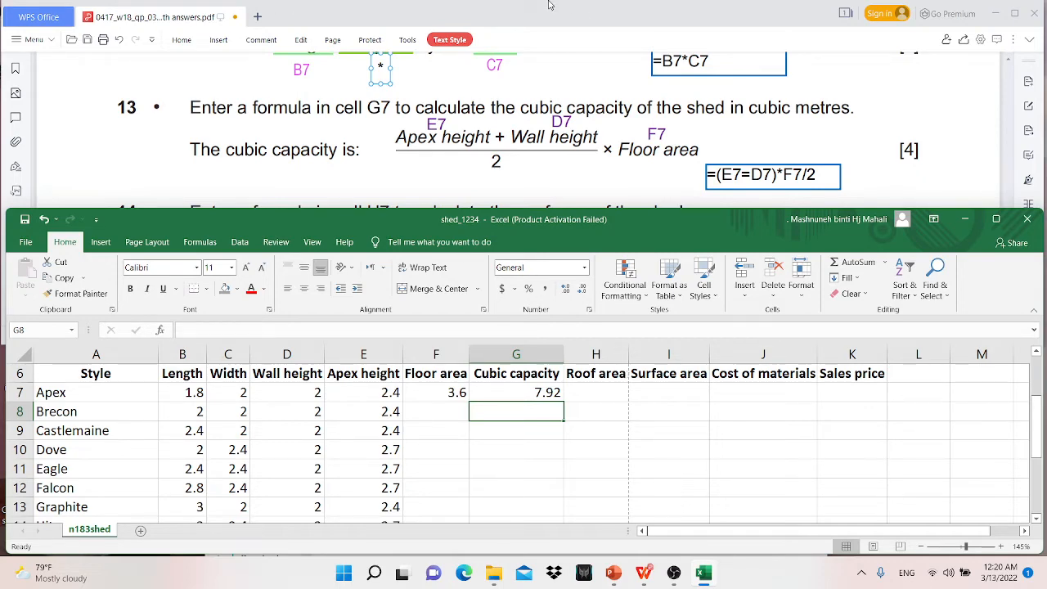
Bring question 14 of the PDF into view and select cell H7 in the worksheet for the roof area formula
{"action": "left_click", "coordinate": [563, 96]}
{"action": "scroll", "coordinate": [563, 96], "scroll_direction": "down", "scroll_amount": 2}
{"action": "scroll", "coordinate": [563, 96], "scroll_direction": "down", "scroll_amount": 1}
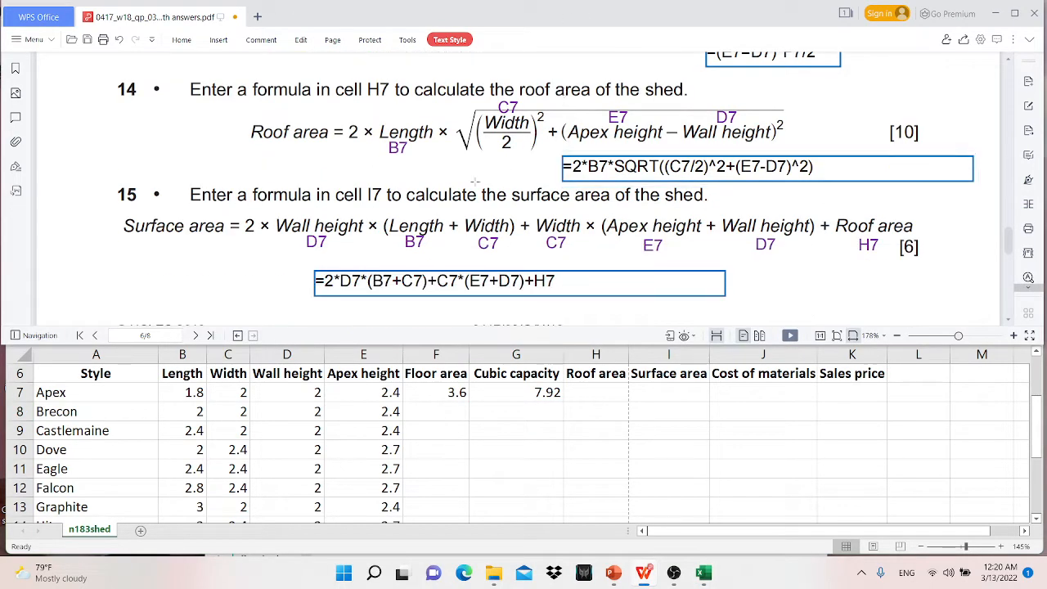
{"action": "left_click", "coordinate": [499, 448]}
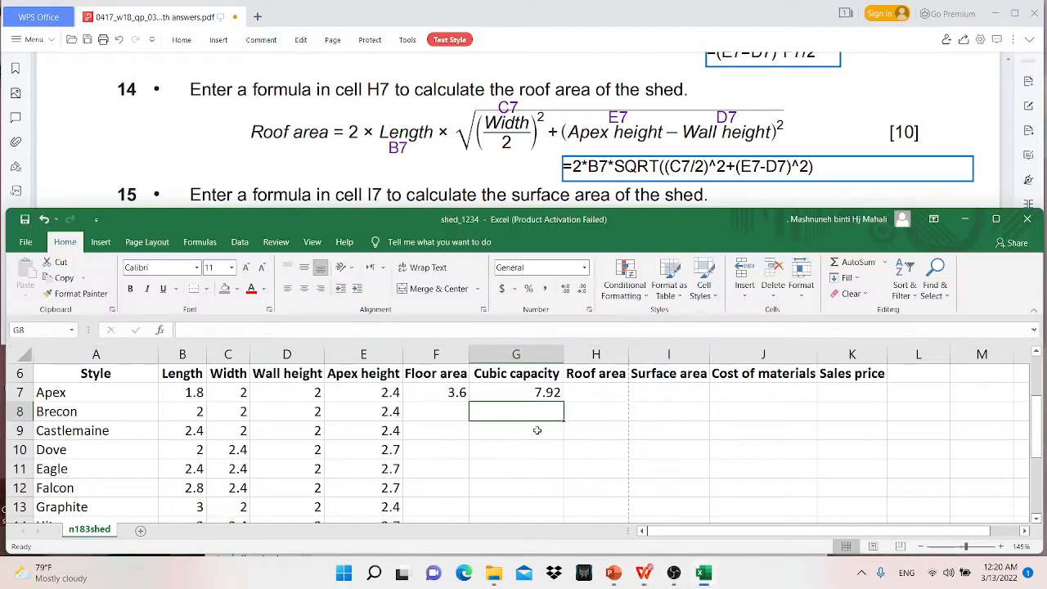
{"action": "left_click", "coordinate": [619, 387]}
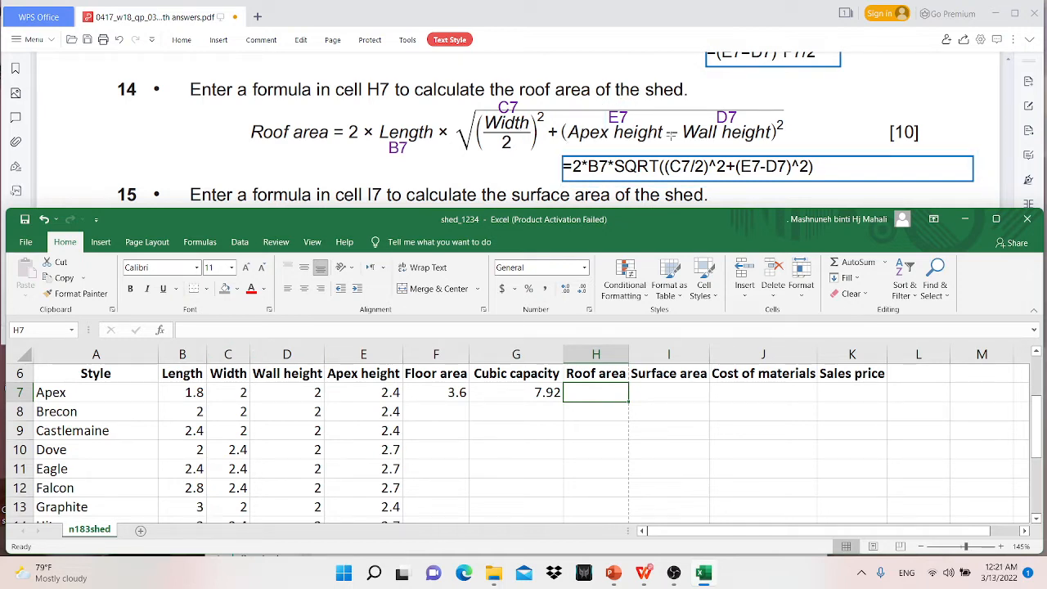
Match question 14's apex and wall height terms to E7 and D7, and start the roof area formula in H7 with =2*B7*
{"action": "left_click", "coordinate": [377, 393]}
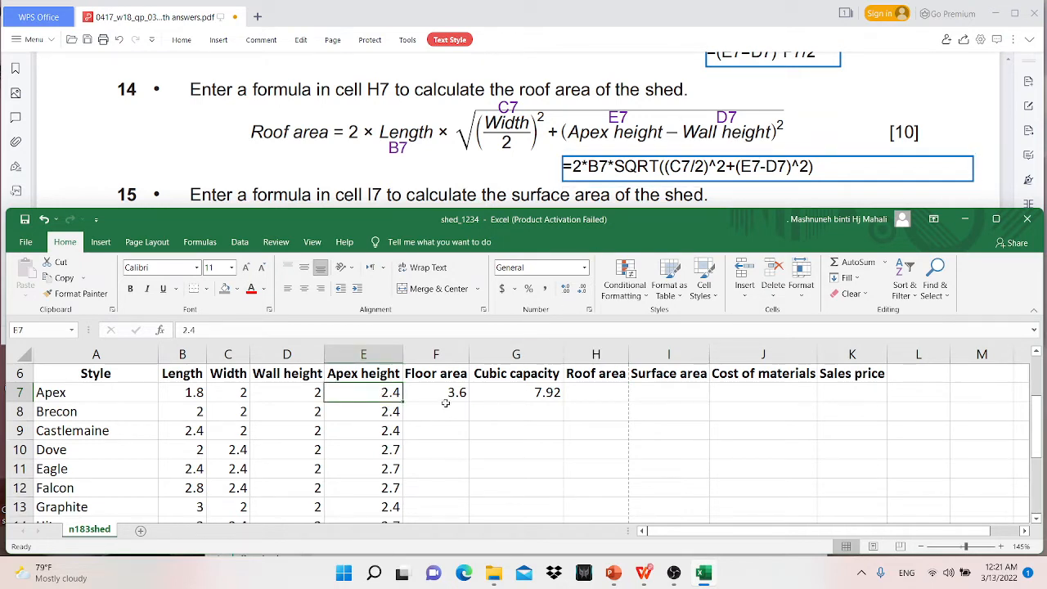
{"action": "left_click", "coordinate": [300, 392]}
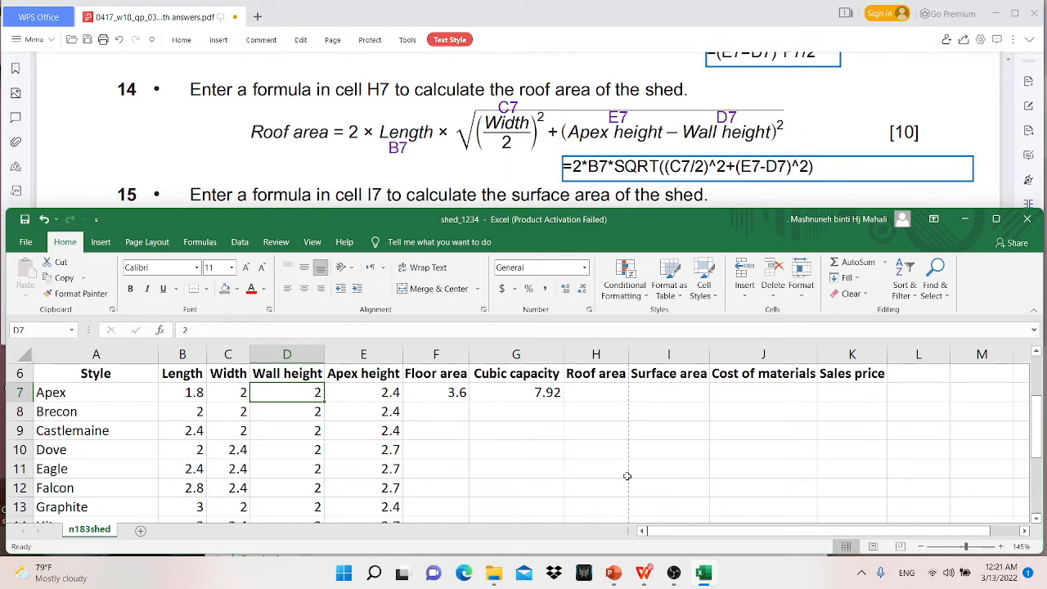
{"action": "left_click", "coordinate": [612, 398]}
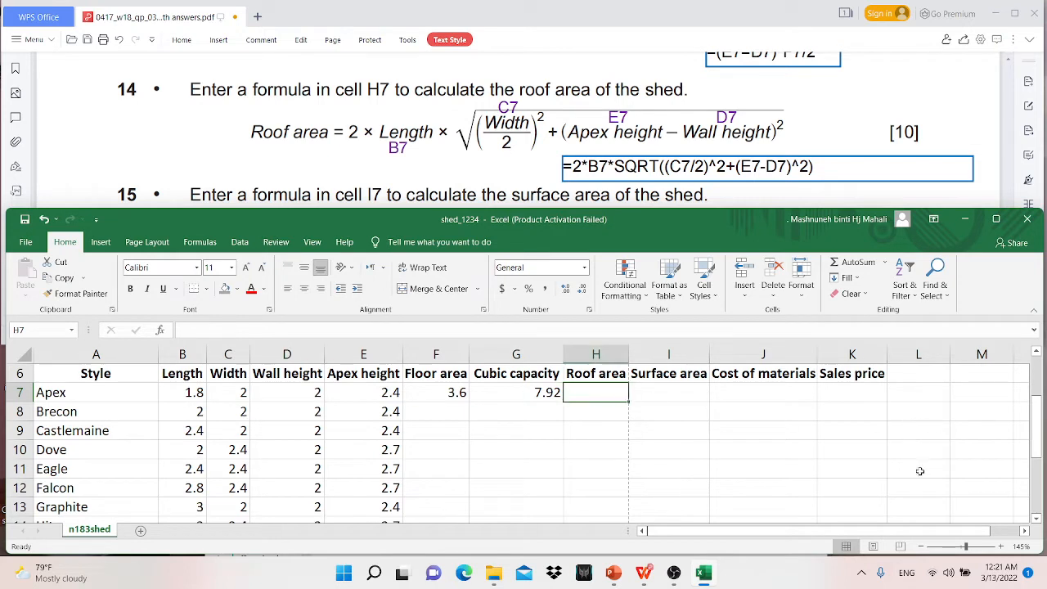
{"action": "type", "text": "="}
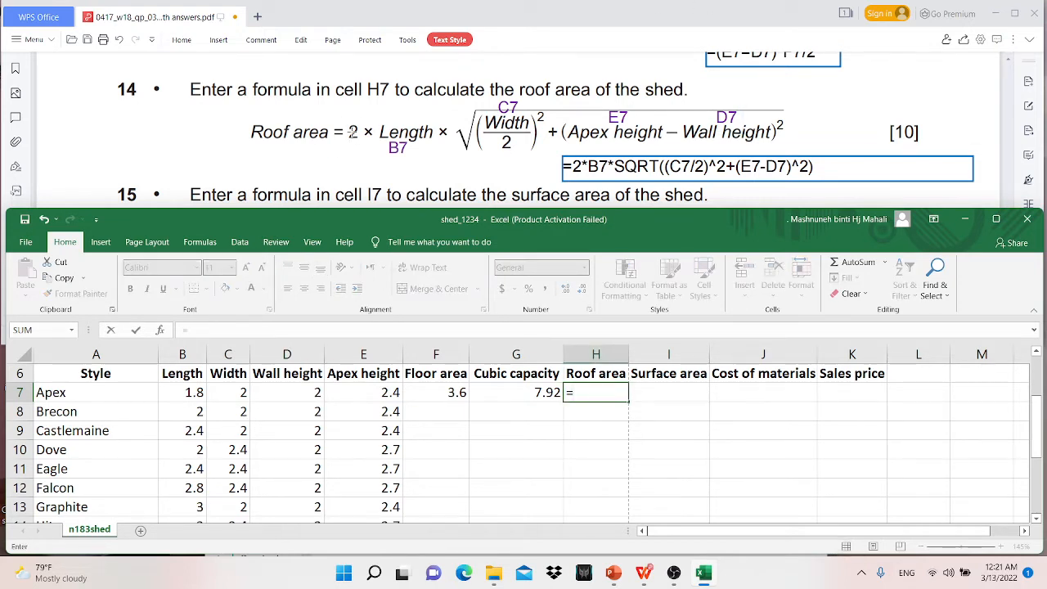
{"action": "type", "text": "2"}
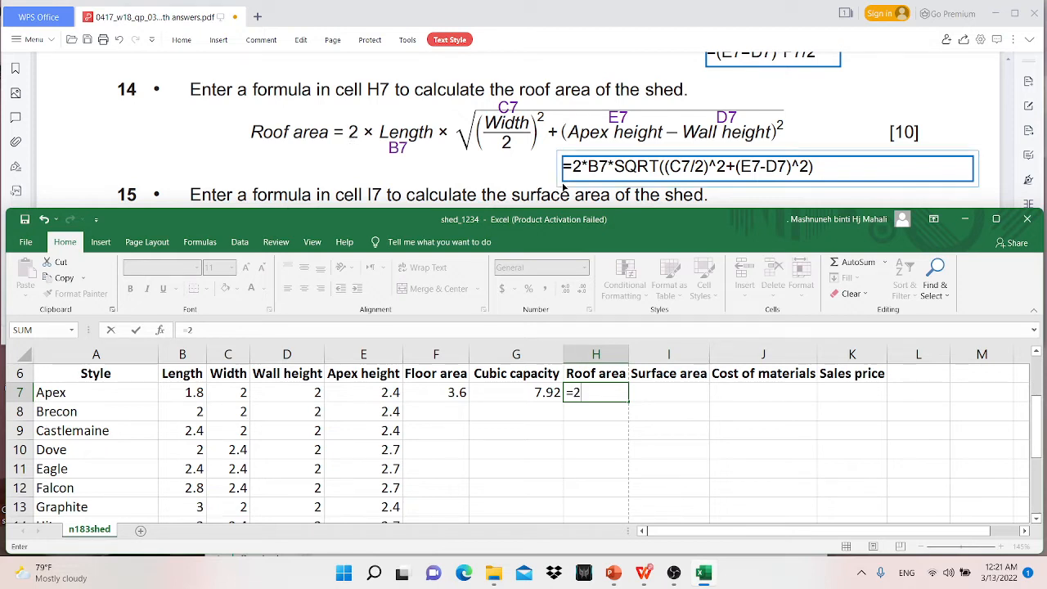
{"action": "type", "text": "*"}
{"action": "left_click", "coordinate": [185, 392]}
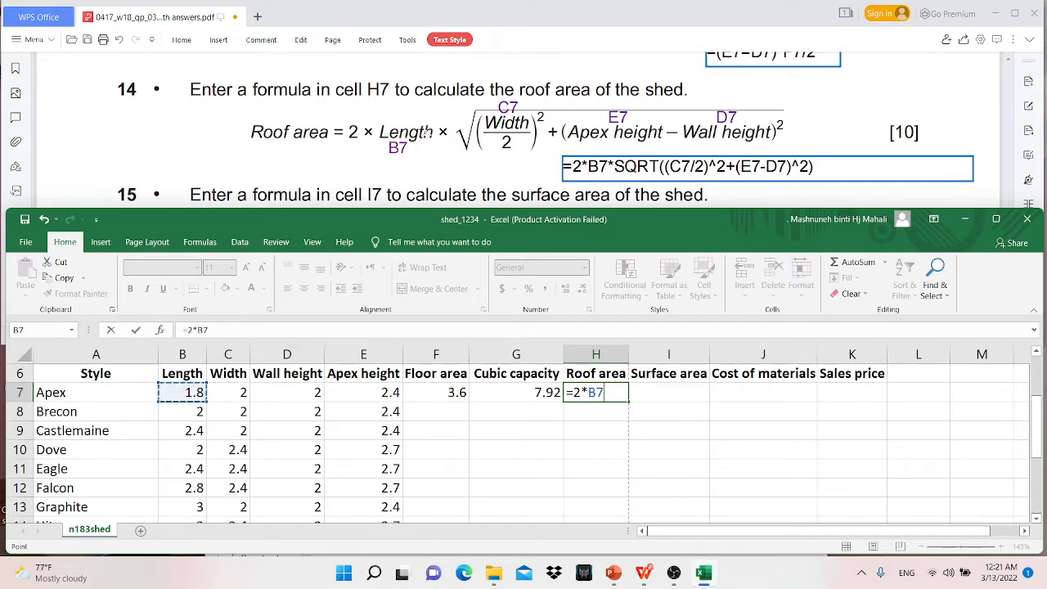
{"action": "type", "text": "*"}
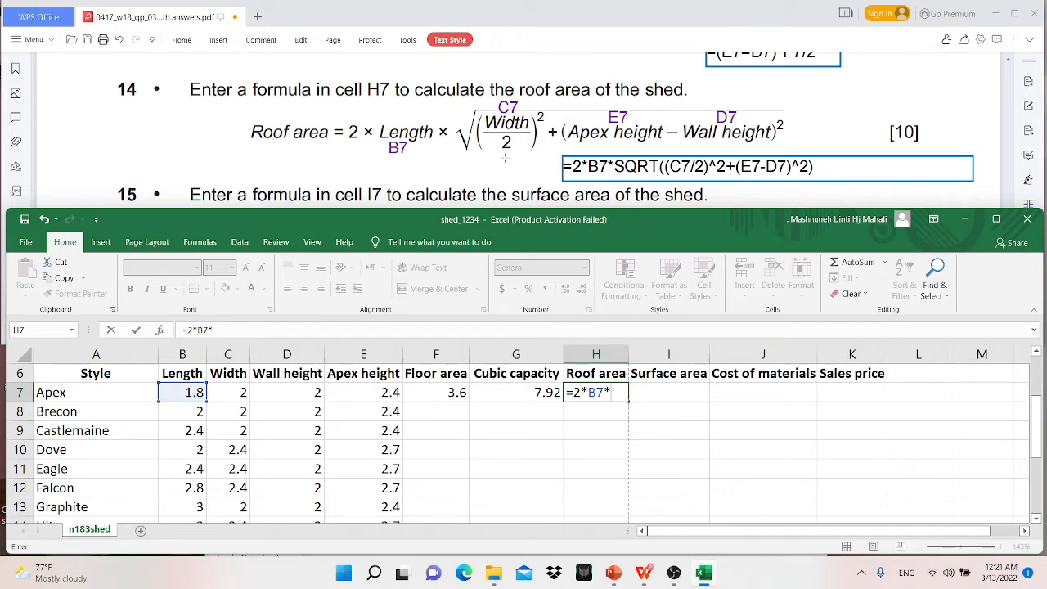
Continue the roof area formula in H7 with the square root and squared half-width term SQRT((C7/2)^2
{"action": "type", "text": "sqr"}
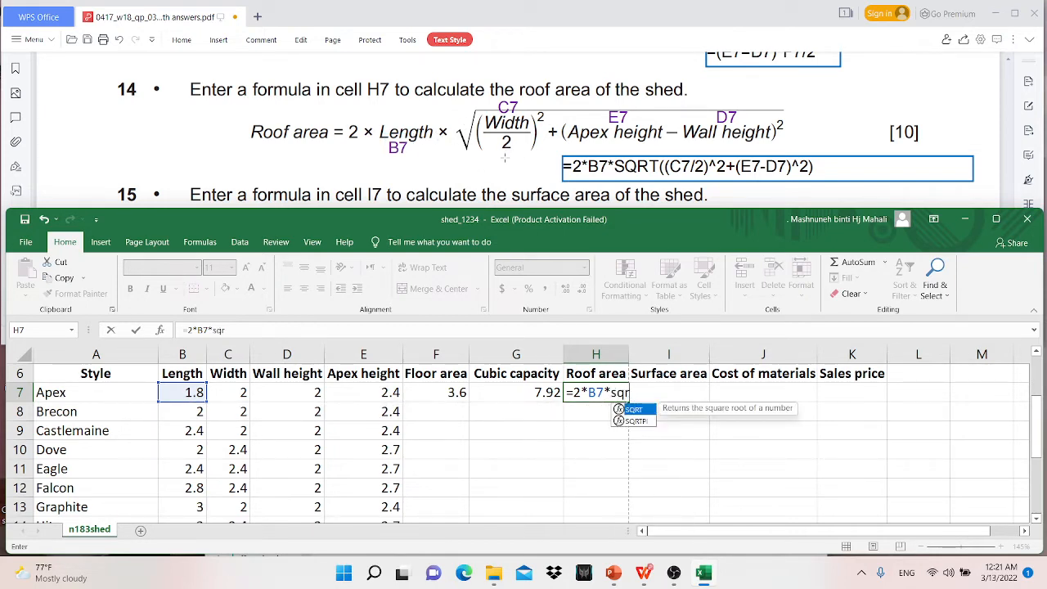
{"action": "key", "text": "BackSpace"}
{"action": "key", "text": "BackSpace"}
{"action": "key", "text": "Caps_Lock"}
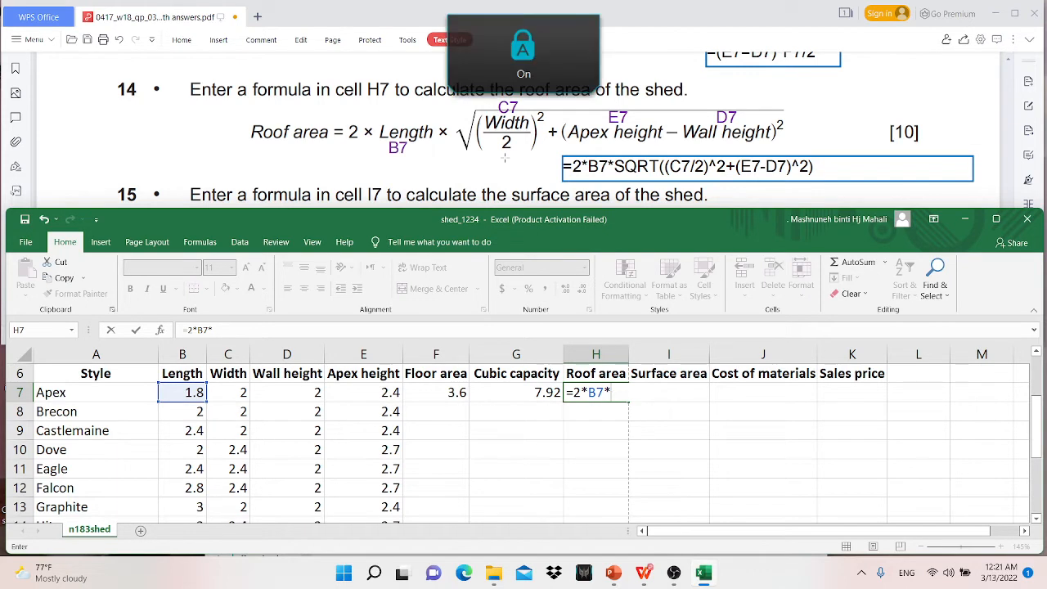
{"action": "type", "text": "SQRT"}
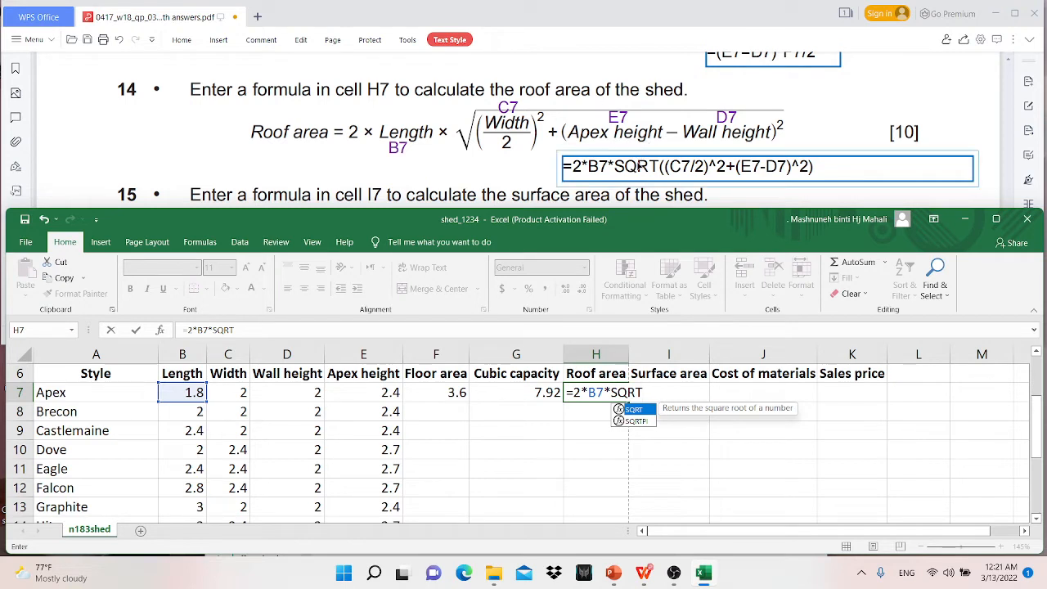
{"action": "type", "text": "(("}
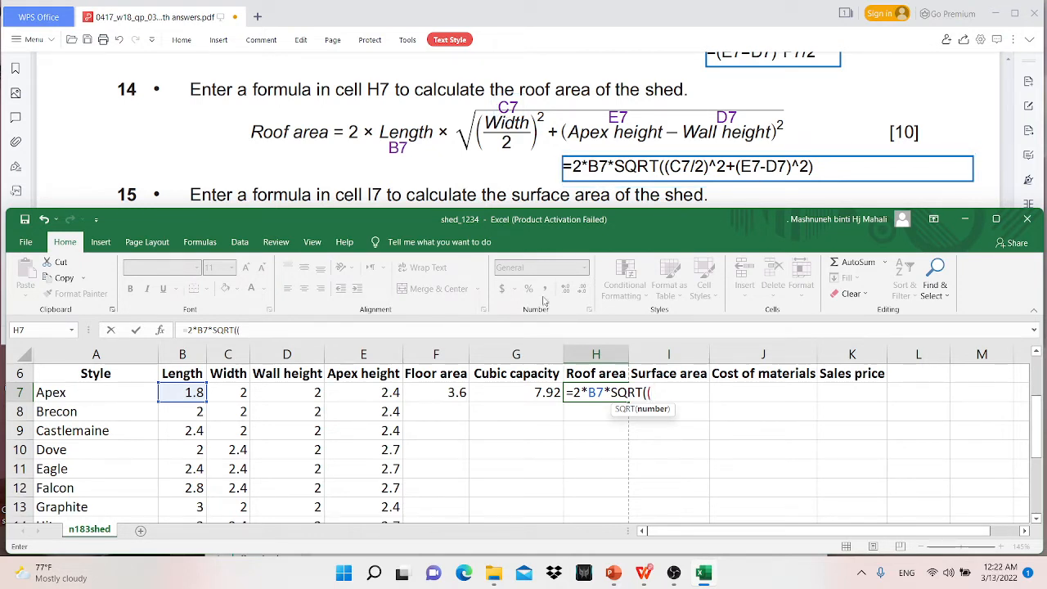
{"action": "left_click", "coordinate": [232, 394]}
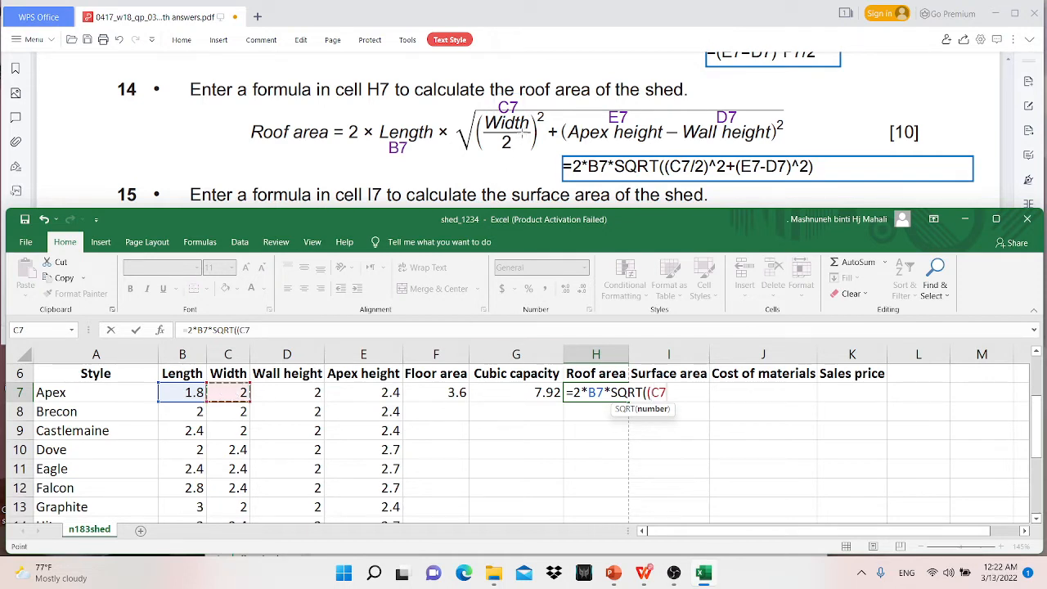
{"action": "type", "text": "/2)"}
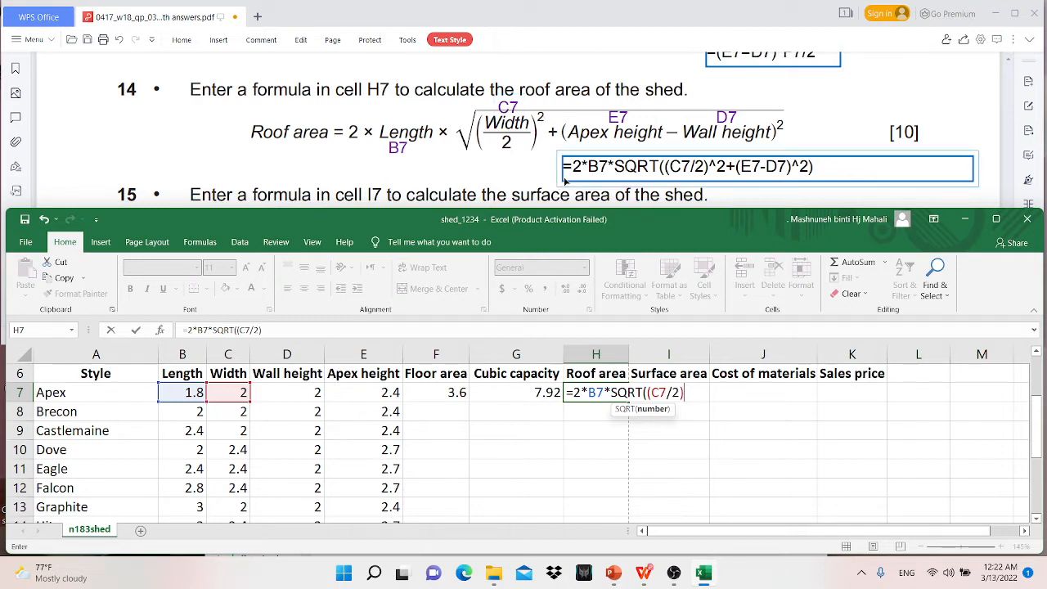
{"action": "type", "text": "^2"}
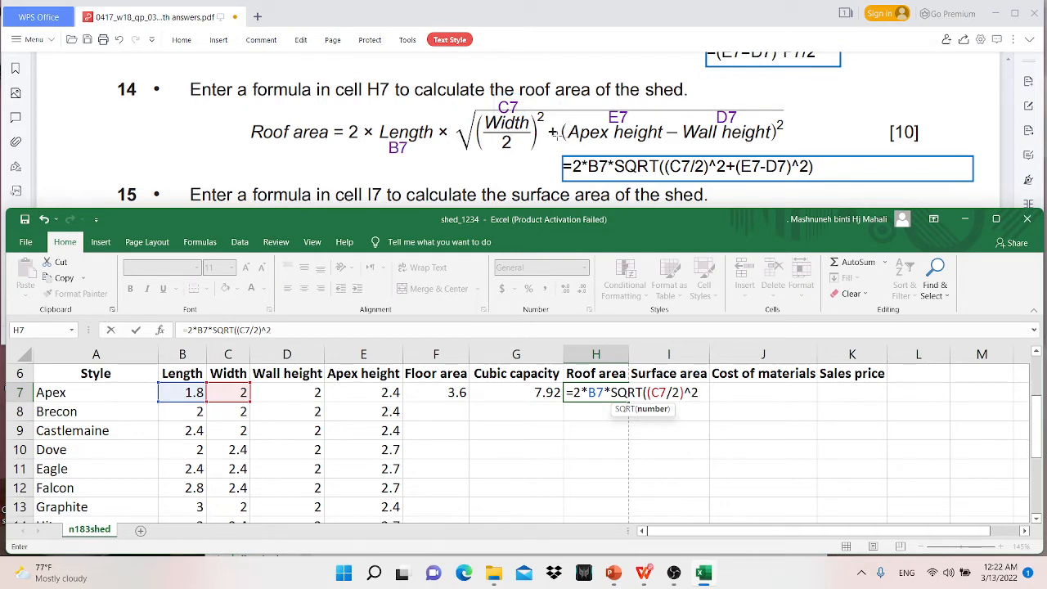
Complete the roof area formula in H7 with +(E7-D7)^2) so it reads =2*B7*SQRT((C7/2)^2+(E7-D7)^2)
{"action": "type", "text": "+"}
{"action": "type", "text": "("}
{"action": "left_click", "coordinate": [383, 392]}
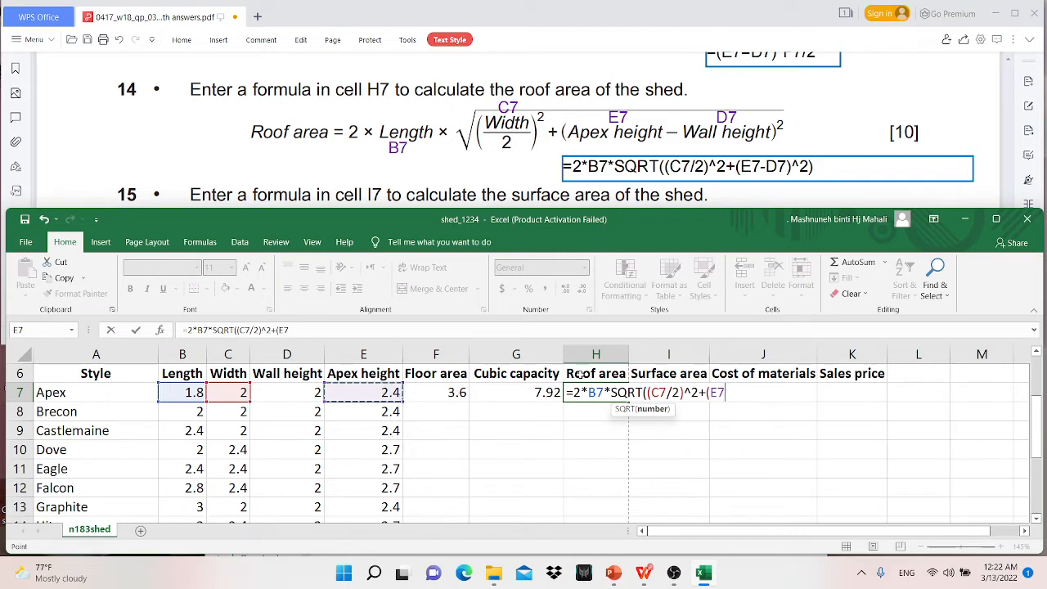
{"action": "type", "text": "-"}
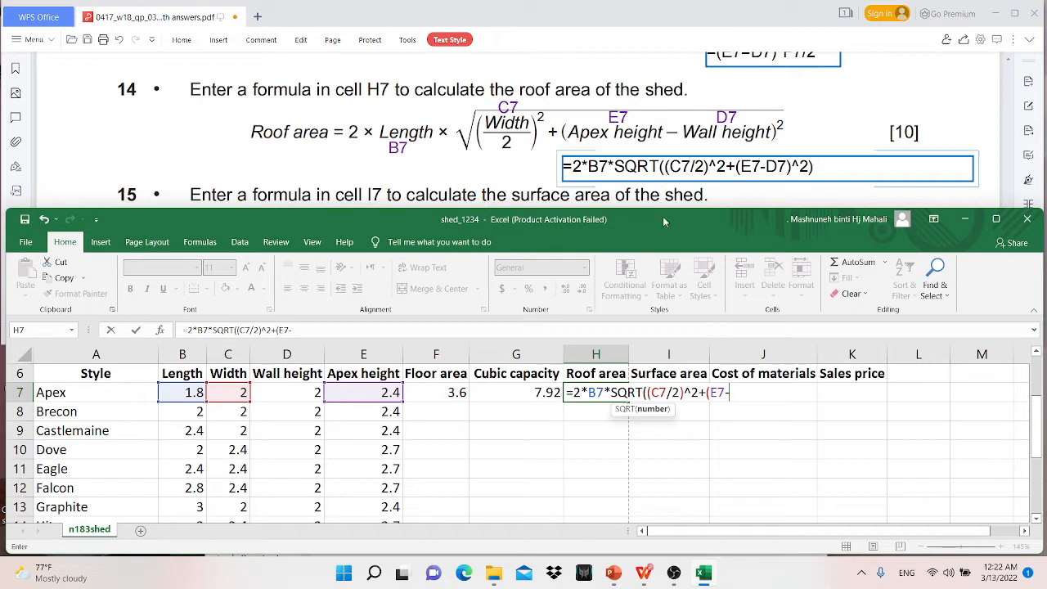
{"action": "left_click", "coordinate": [300, 395]}
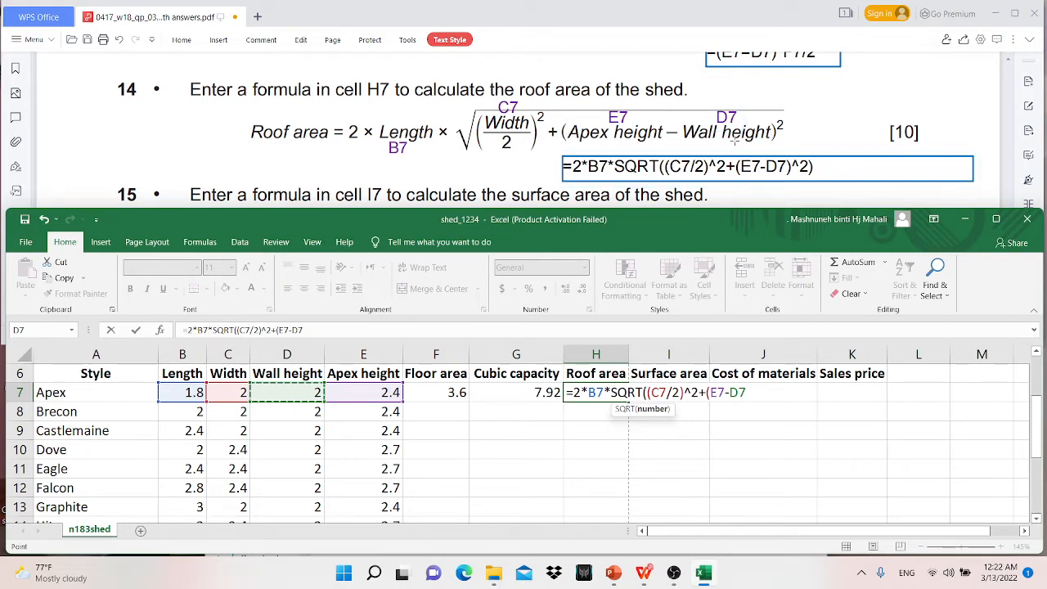
{"action": "type", "text": ")"}
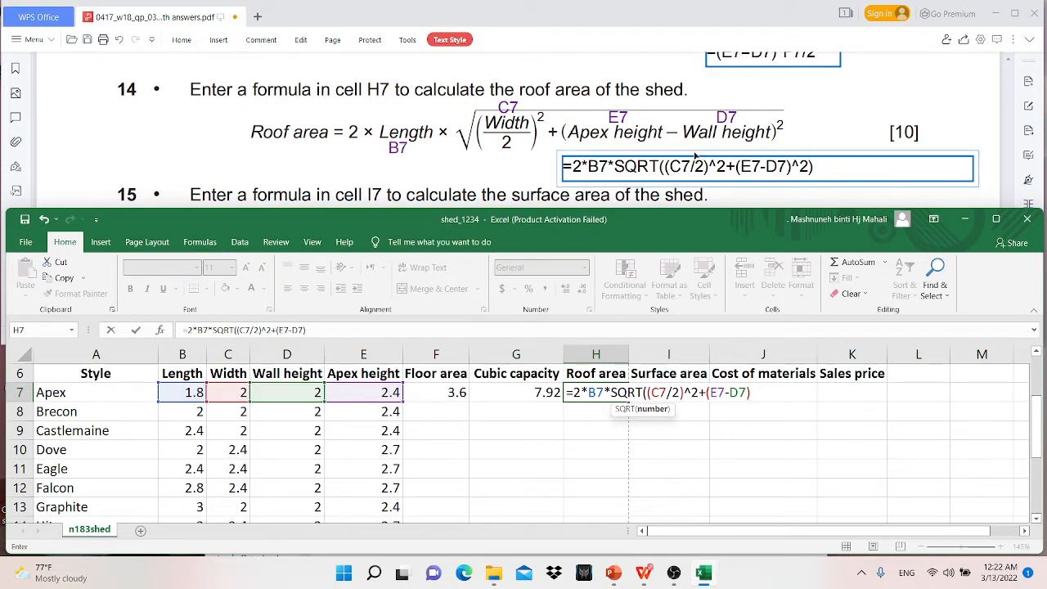
{"action": "type", "text": "^2"}
{"action": "type", "text": ")"}
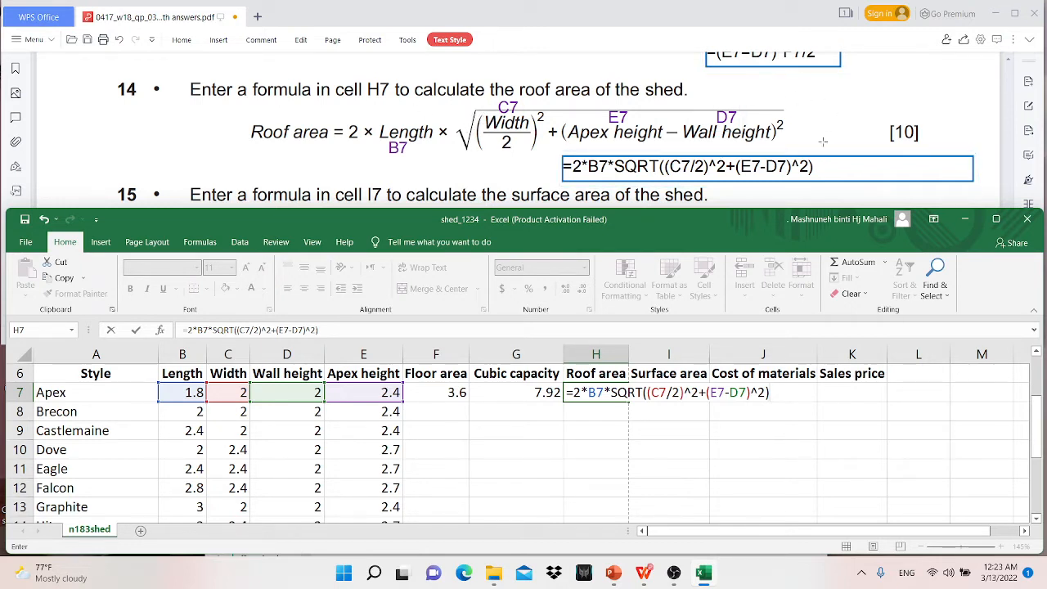
{"action": "key", "text": "Return"}
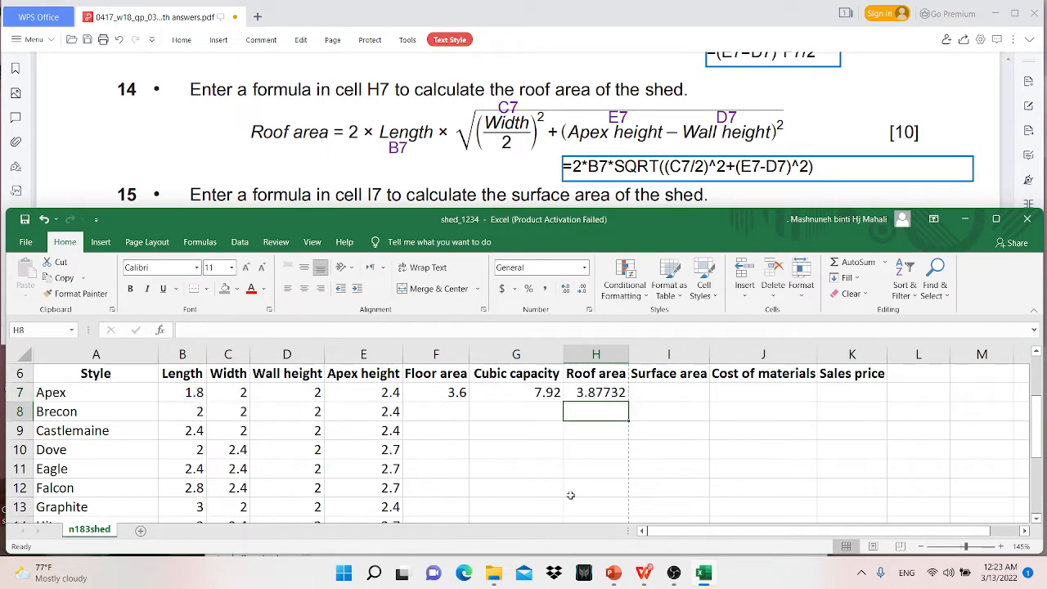
{"action": "left_click", "coordinate": [613, 395]}
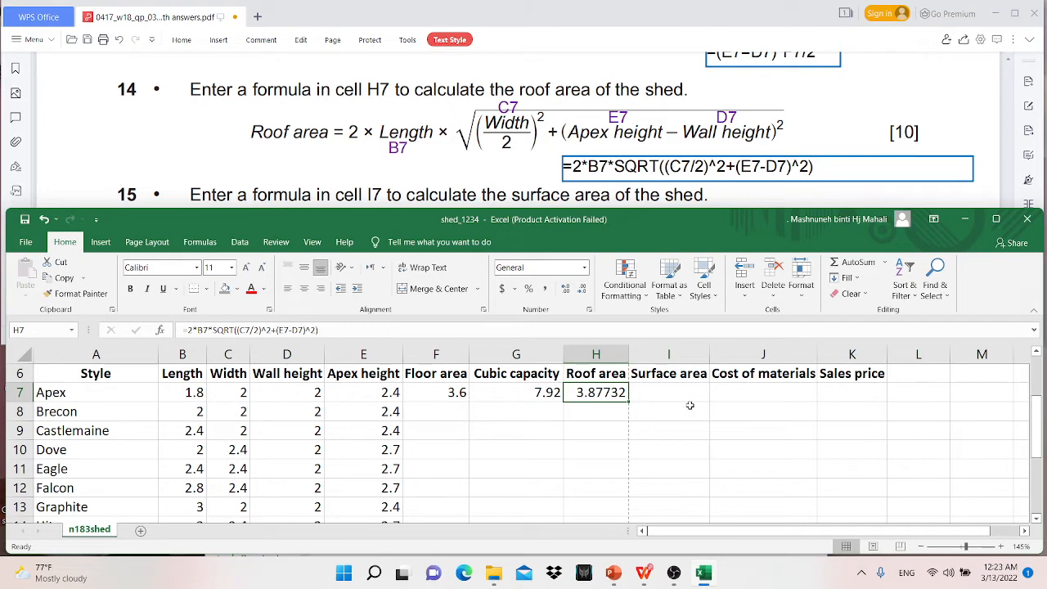
Start question 15's surface area formula in cell I7 with =2*D7*
{"action": "scroll", "coordinate": [212, 159], "scroll_direction": "down", "scroll_amount": 2}
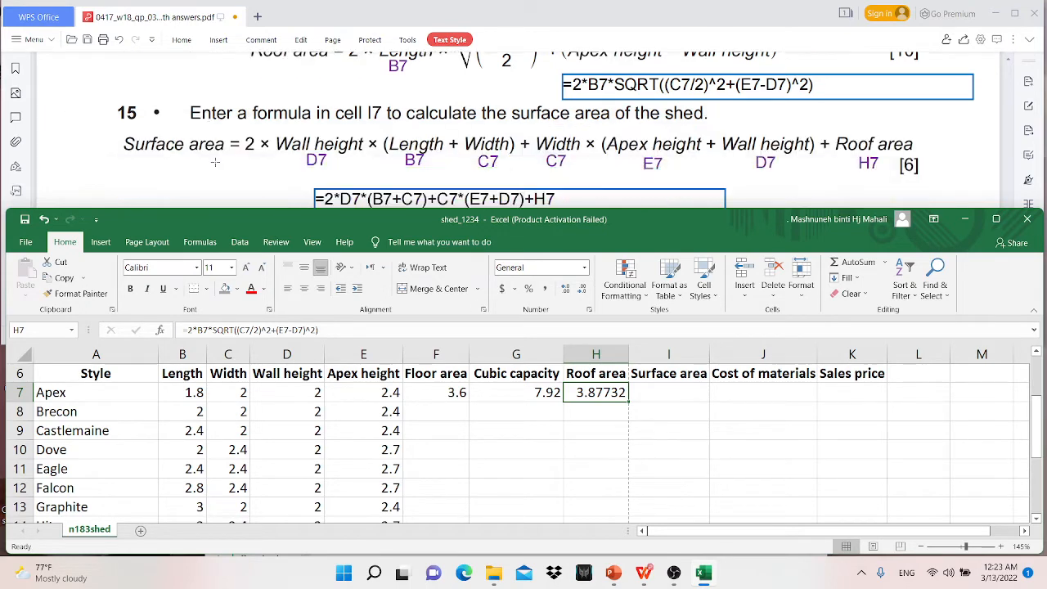
{"action": "scroll", "coordinate": [314, 151], "scroll_direction": "down", "scroll_amount": 1}
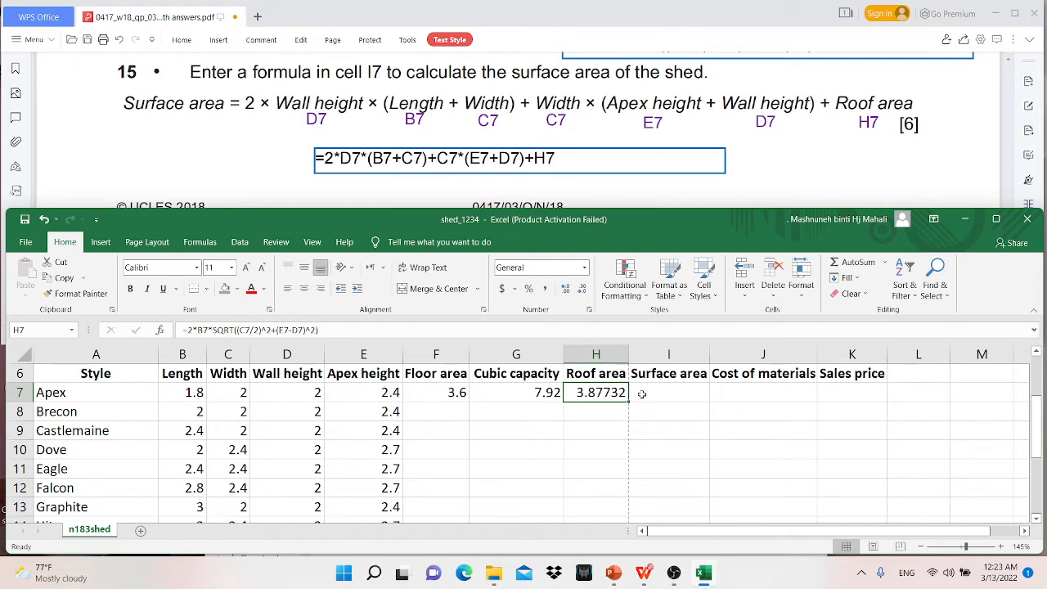
{"action": "left_click", "coordinate": [668, 393]}
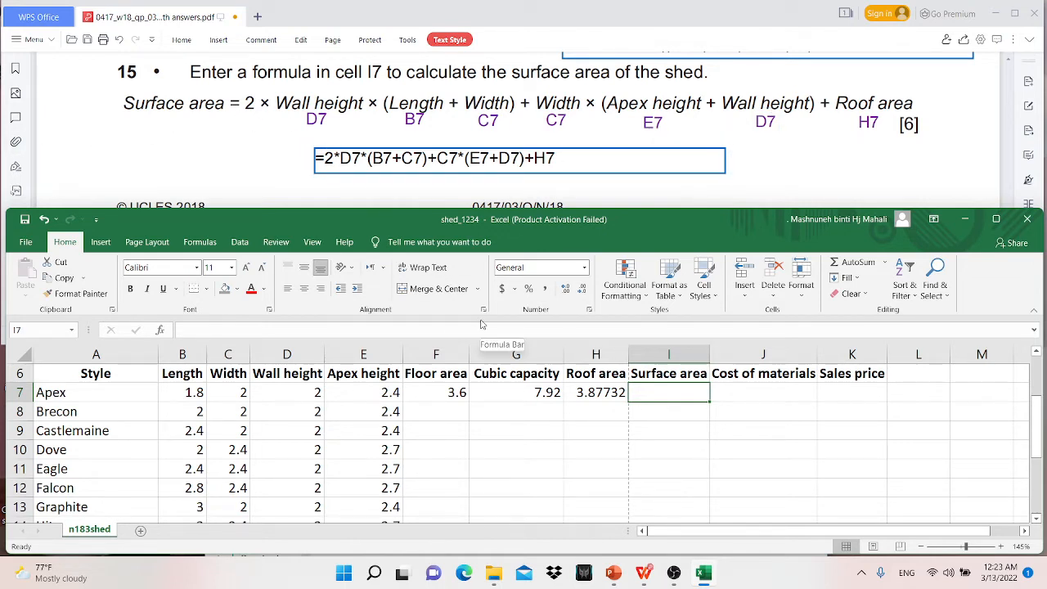
{"action": "type", "text": "="}
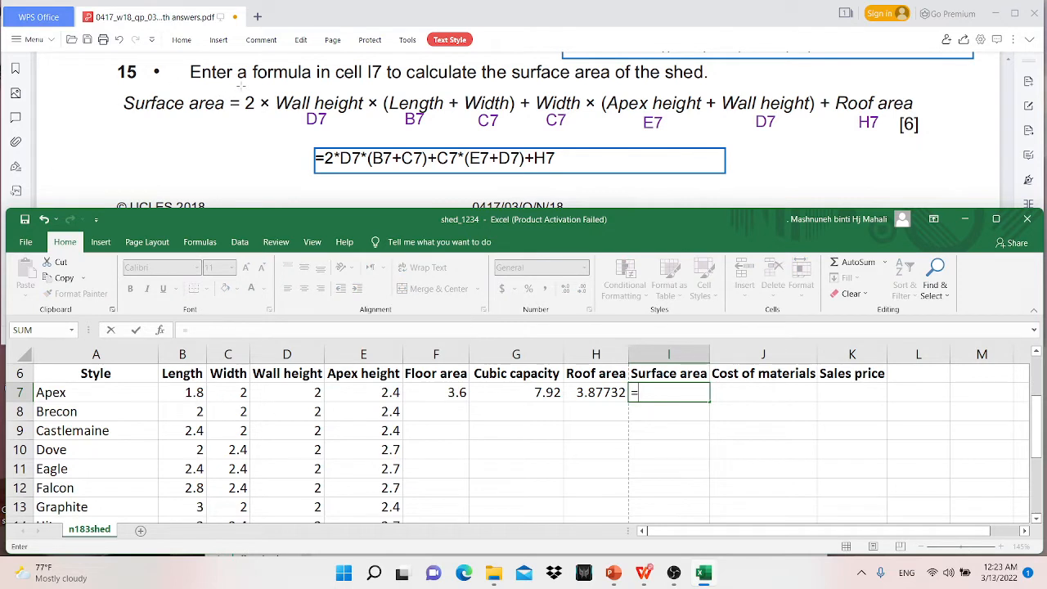
{"action": "type", "text": "2"}
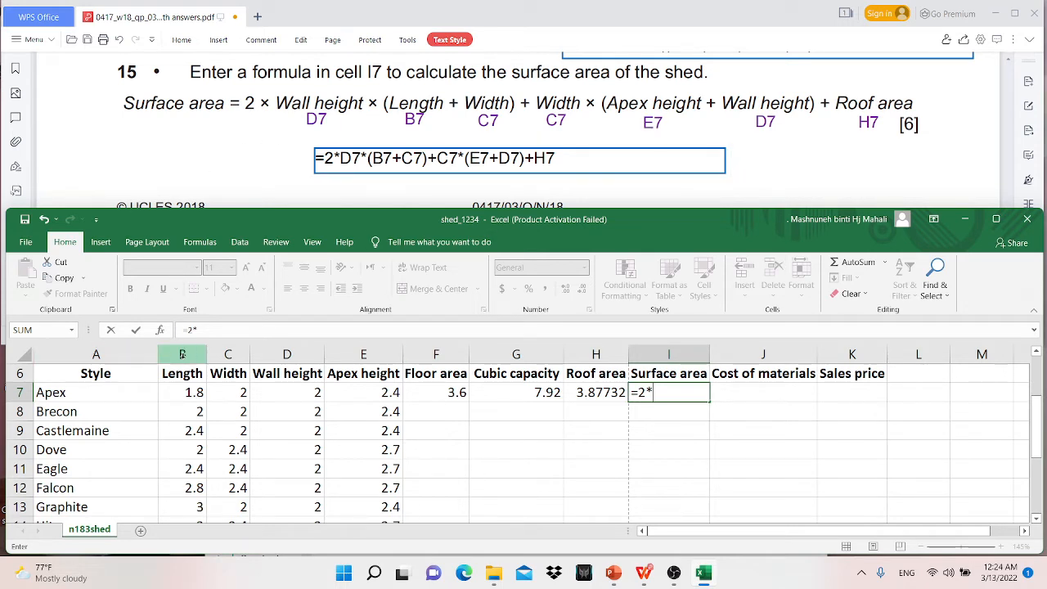
{"action": "type", "text": "*"}
{"action": "left_click", "coordinate": [316, 392]}
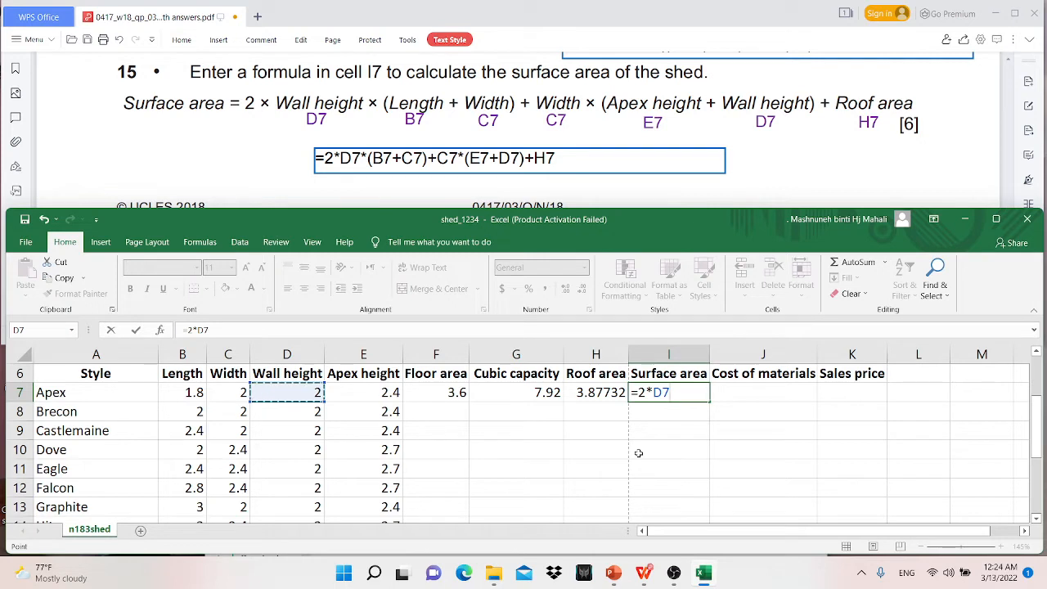
{"action": "type", "text": "*"}
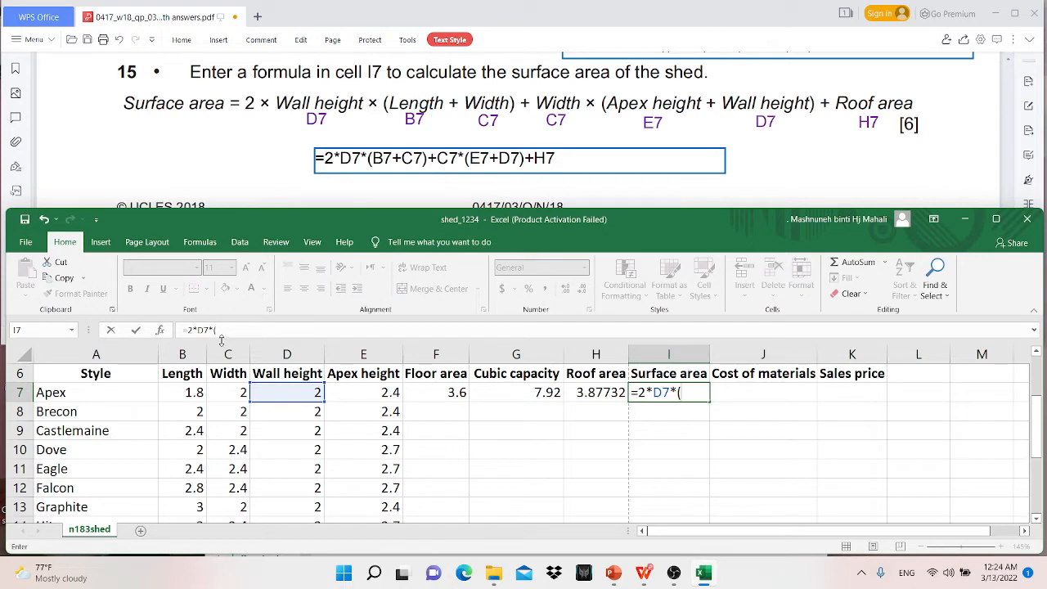
Continue the surface area formula in I7 with the length and width terms (B7+C7)+C7*
{"action": "left_click", "coordinate": [193, 392]}
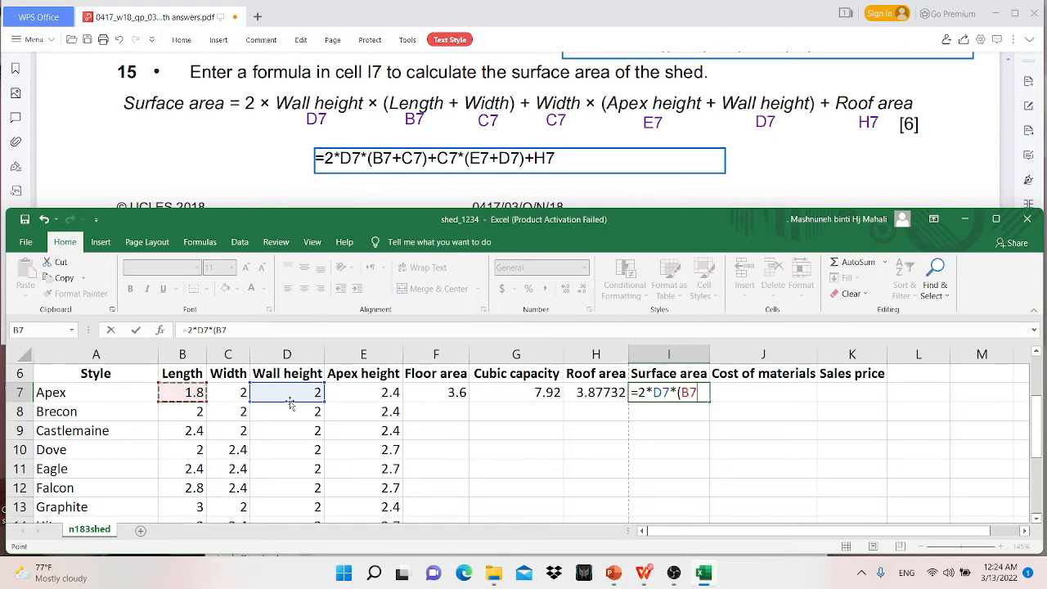
{"action": "type", "text": "+"}
{"action": "left_click", "coordinate": [226, 397]}
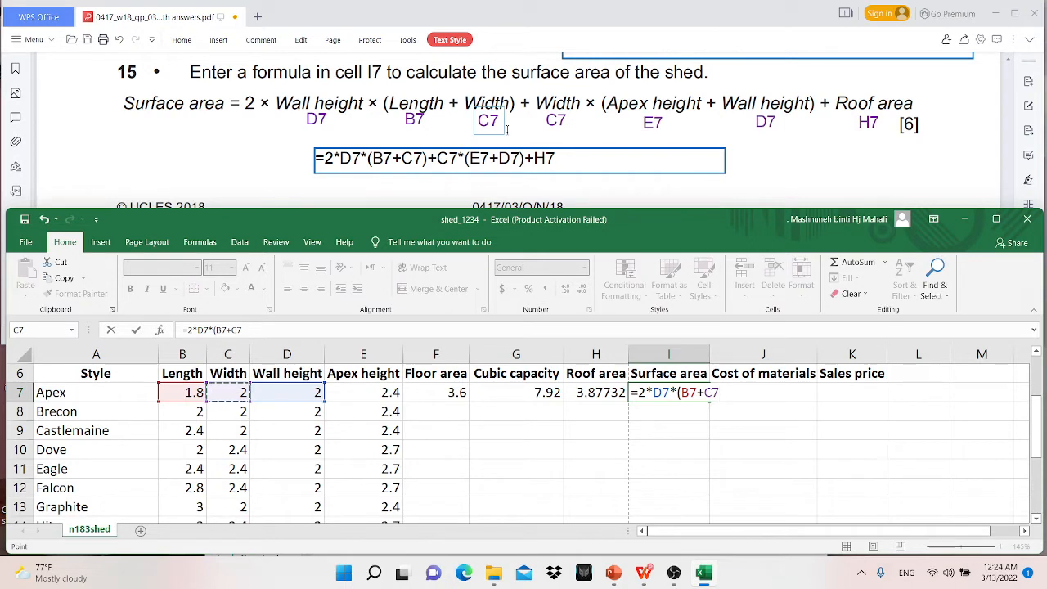
{"action": "type", "text": ")+"}
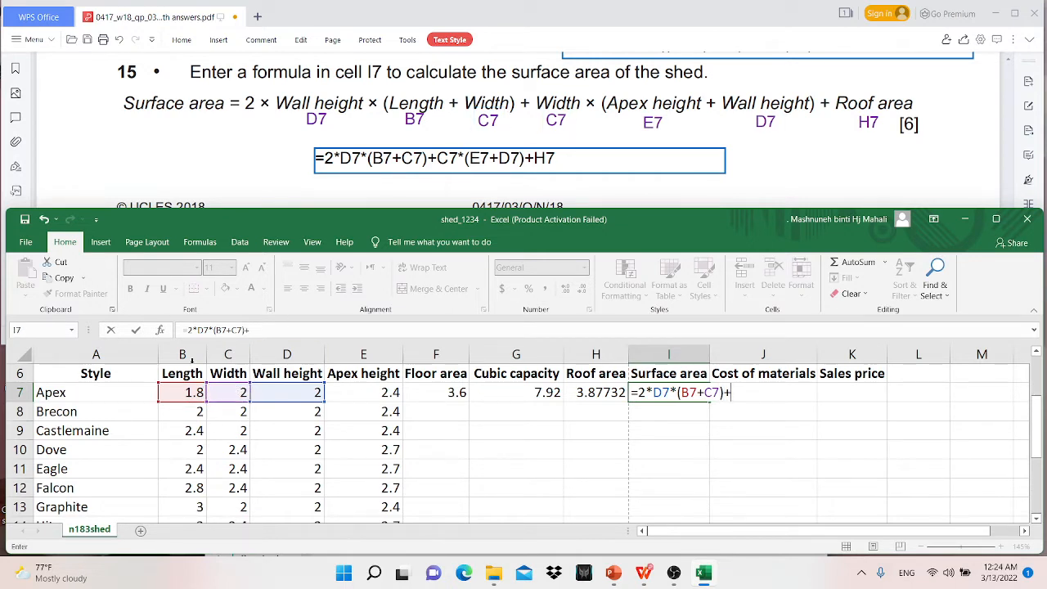
{"action": "left_click", "coordinate": [224, 394]}
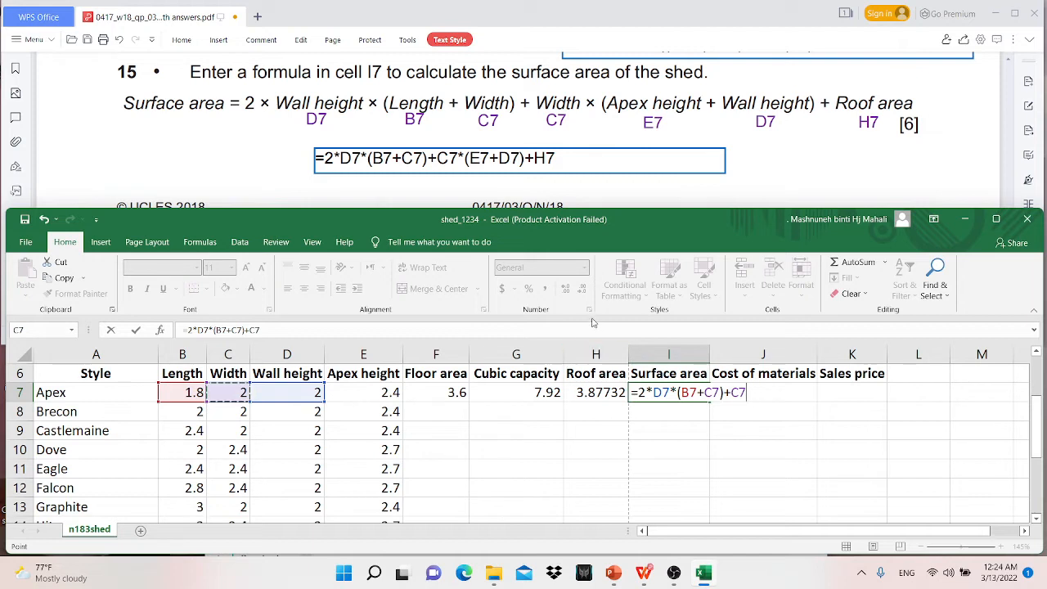
{"action": "type", "text": "*"}
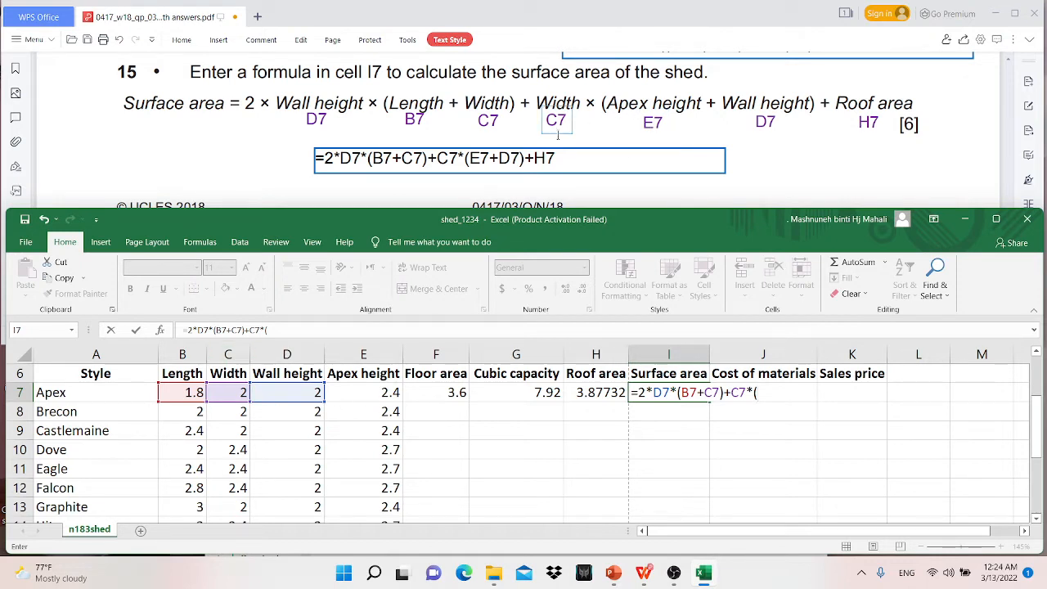
Complete the surface area formula in I7 with (E7+D7)+H7 so it reads =2*D7*(B7+C7)+C7*(E7+D7)+H7
{"action": "left_click", "coordinate": [370, 391]}
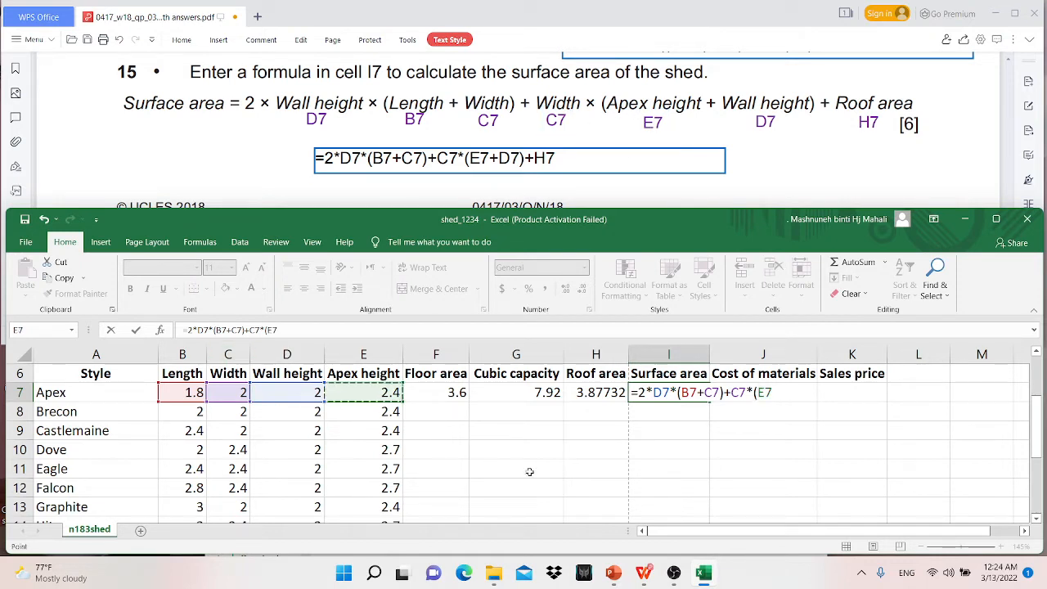
{"action": "type", "text": "+"}
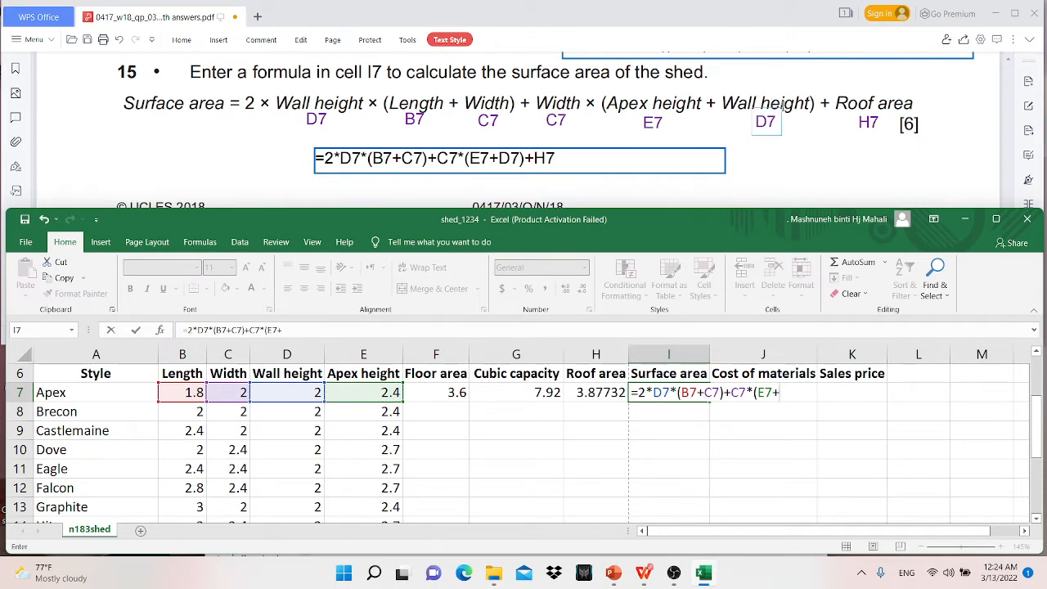
{"action": "left_click", "coordinate": [299, 394]}
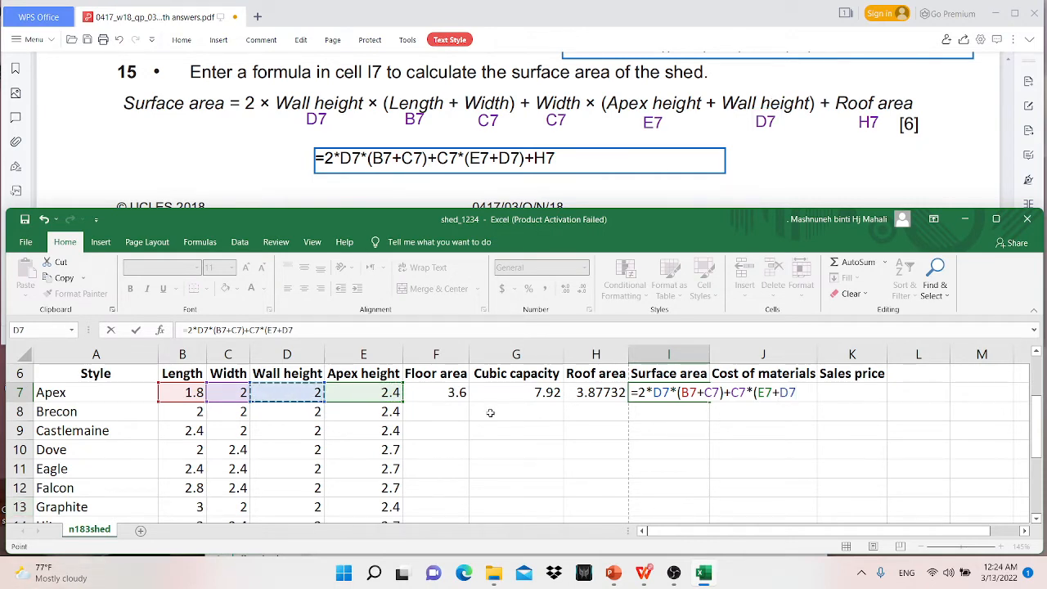
{"action": "type", "text": ")+"}
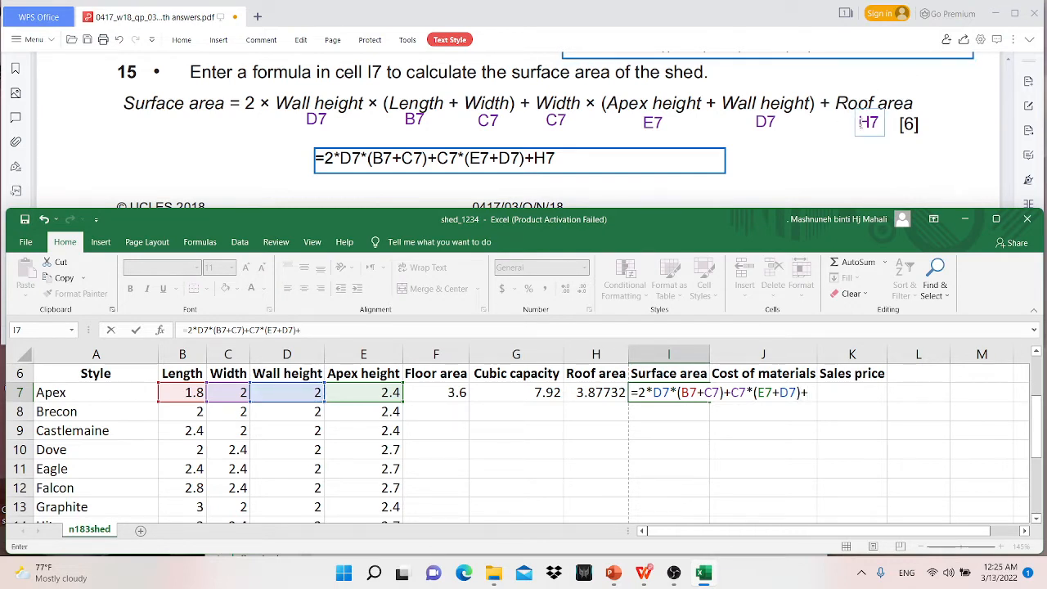
{"action": "left_click", "coordinate": [607, 392]}
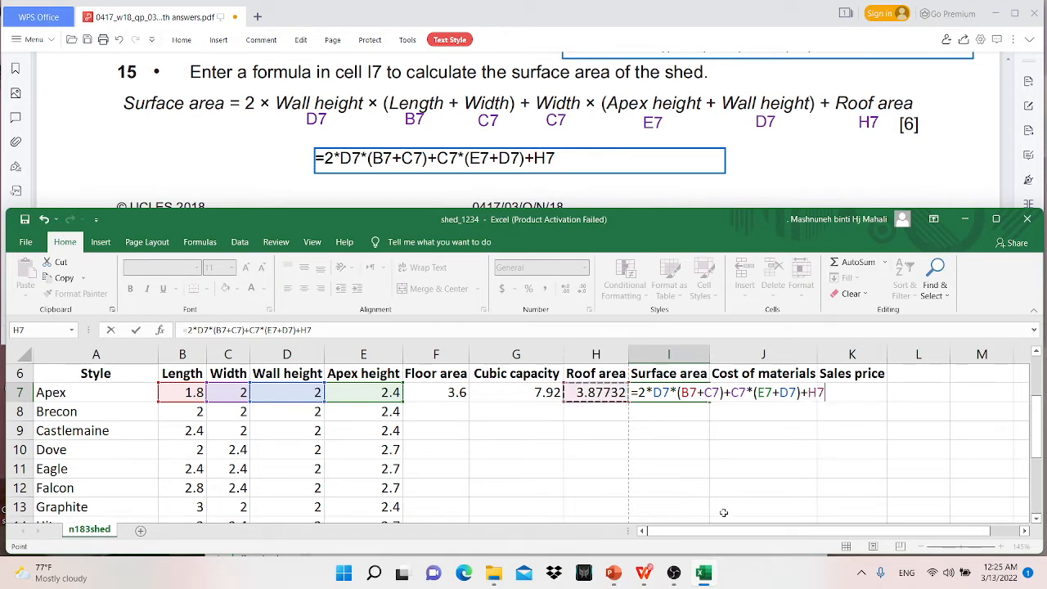
{"action": "key", "text": "Return"}
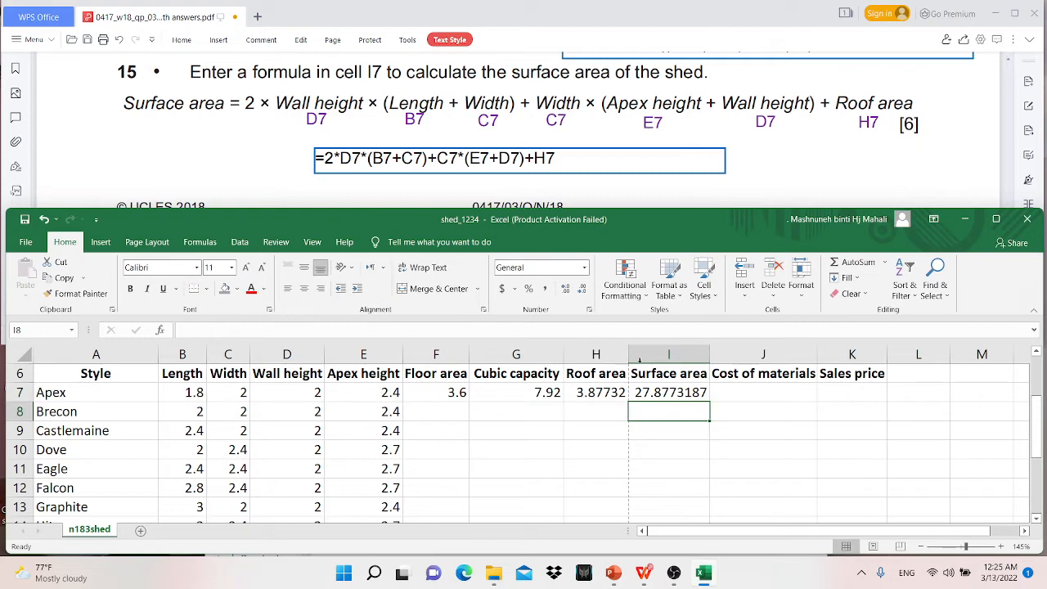
Read question 16's cost of materials formula and locate the Cost of materials and Surface area columns in the sheet
{"action": "scroll", "coordinate": [563, 152], "scroll_direction": "down", "scroll_amount": 3}
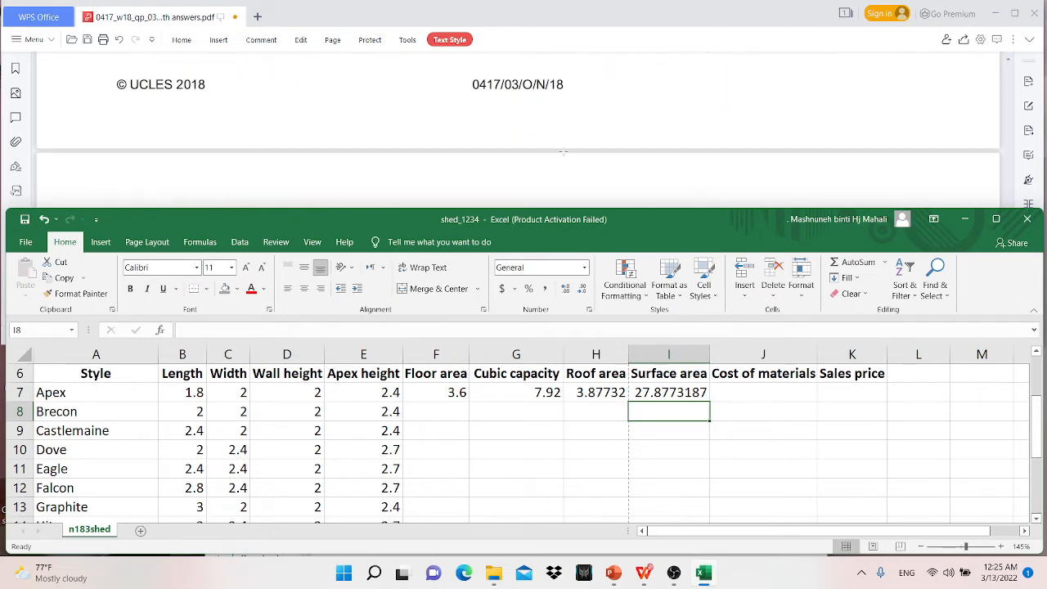
{"action": "scroll", "coordinate": [563, 151], "scroll_direction": "down", "scroll_amount": 4}
{"action": "scroll", "coordinate": [557, 195], "scroll_direction": "up", "scroll_amount": 1}
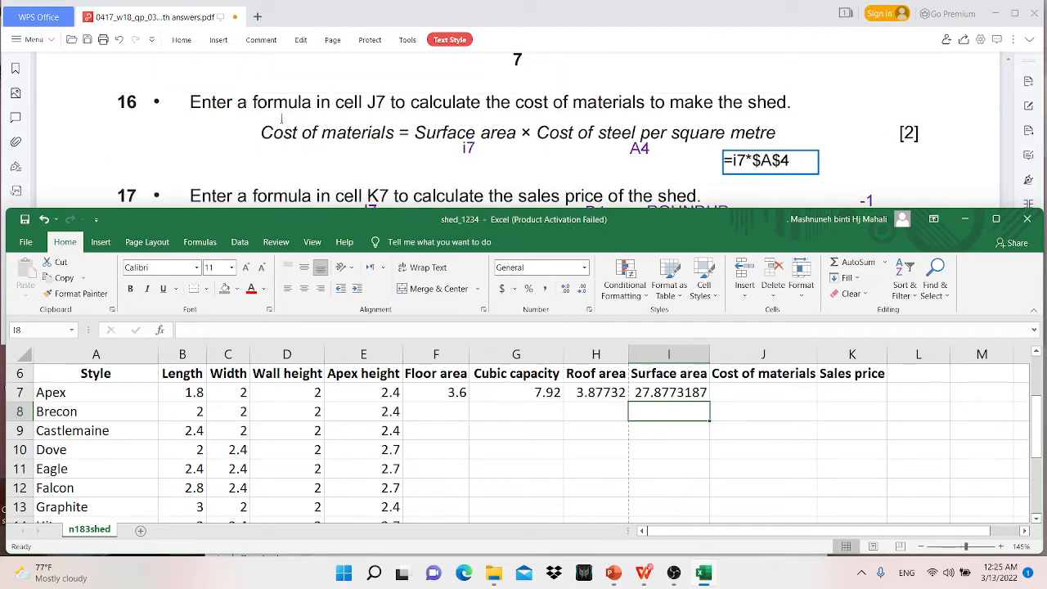
{"action": "left_click", "coordinate": [778, 393]}
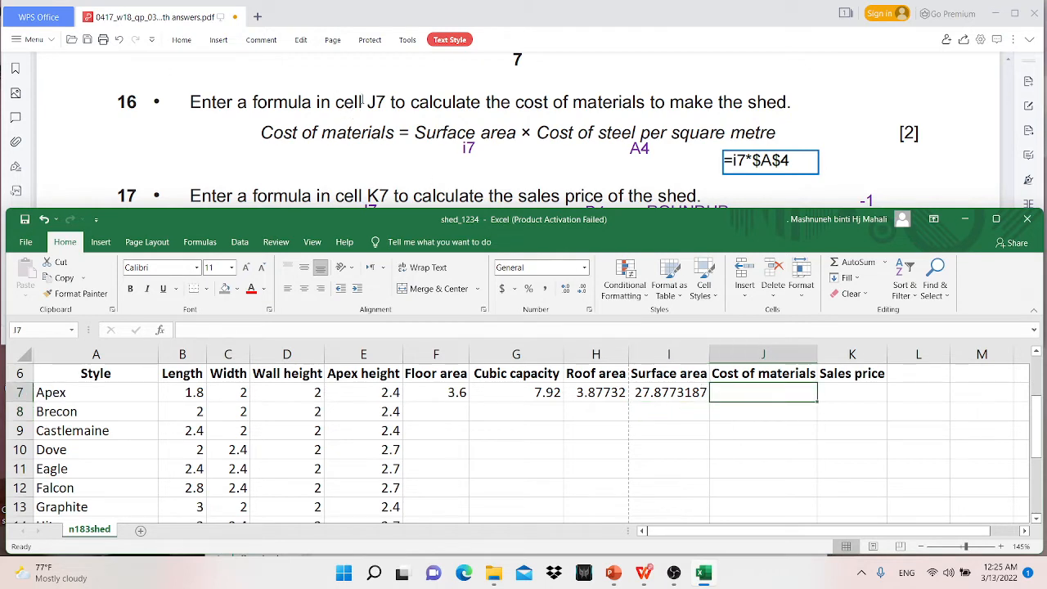
{"action": "mouse_move", "coordinate": [714, 532]}
{"action": "left_mouse_down"}
{"action": "mouse_move", "coordinate": [742, 537]}
{"action": "mouse_move", "coordinate": [729, 536]}
{"action": "left_mouse_up"}
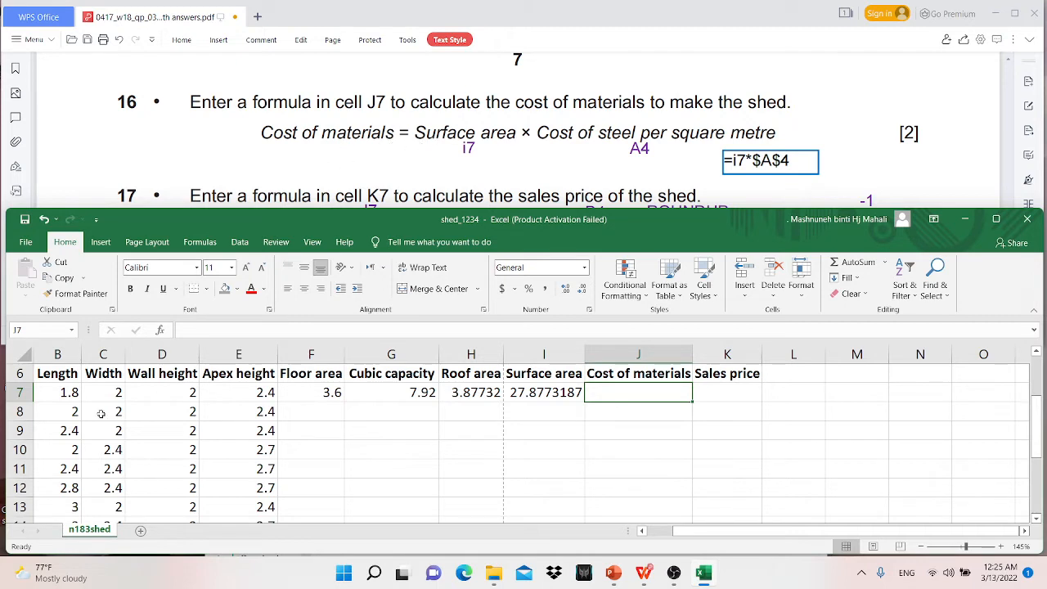
{"action": "left_click", "coordinate": [544, 372]}
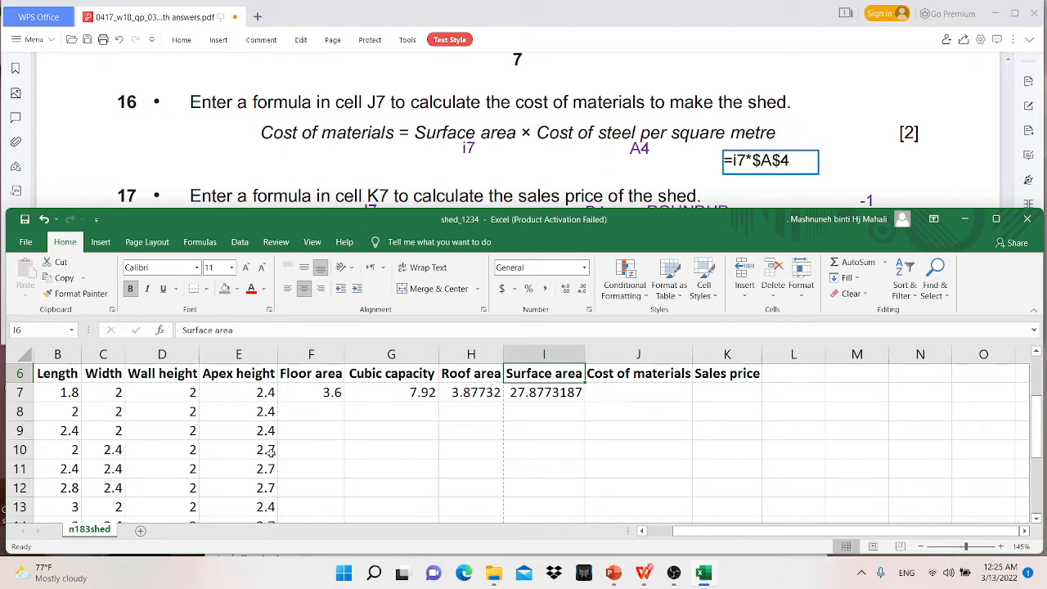
Locate the cost of steel per square metre in cell A4 above the shed table
{"action": "scroll", "coordinate": [278, 457], "scroll_direction": "up", "scroll_amount": 1}
{"action": "scroll", "coordinate": [292, 465], "scroll_direction": "up", "scroll_amount": 1}
{"action": "scroll", "coordinate": [728, 528], "scroll_direction": "down", "scroll_amount": 1}
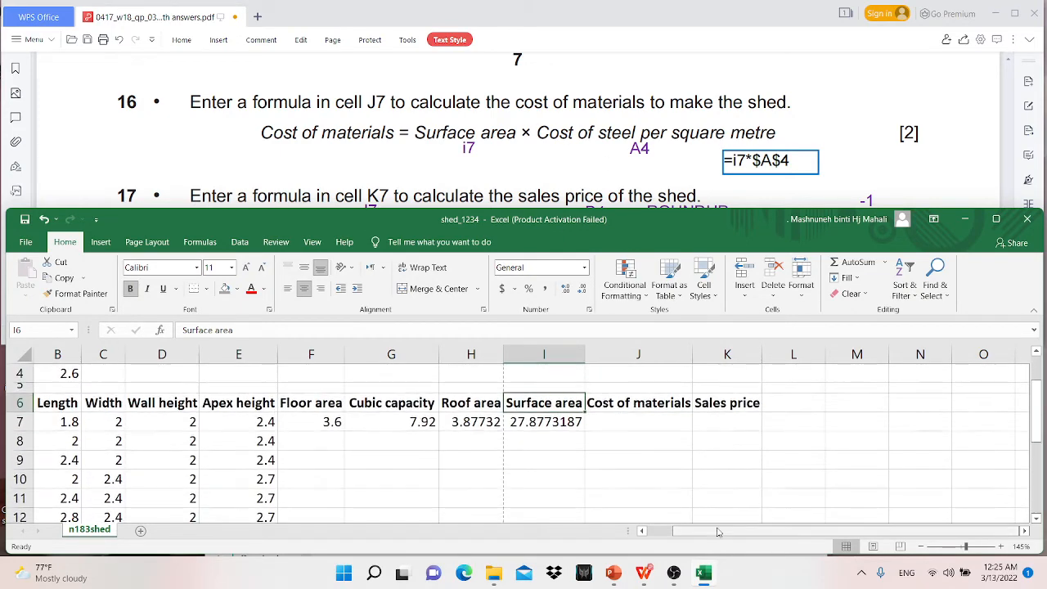
{"action": "left_click_drag", "start_coordinate": [723, 535], "coordinate": [699, 536]}
{"action": "scroll", "coordinate": [202, 402], "scroll_direction": "up", "scroll_amount": 1}
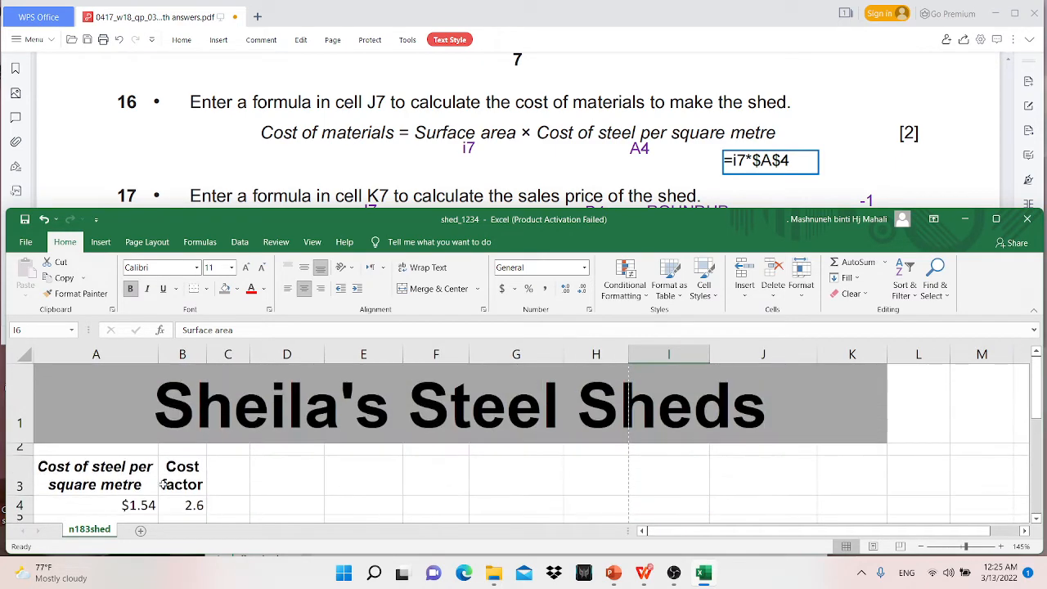
{"action": "left_click", "coordinate": [127, 504]}
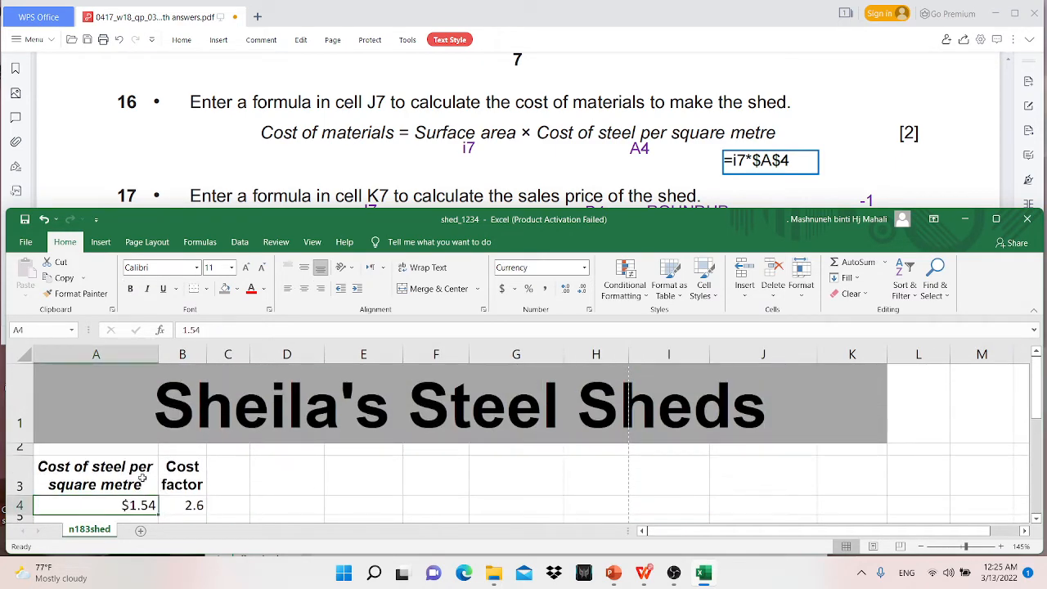
{"action": "scroll", "coordinate": [141, 478], "scroll_direction": "down", "scroll_amount": 1}
{"action": "scroll", "coordinate": [140, 478], "scroll_direction": "up", "scroll_amount": 1}
{"action": "scroll", "coordinate": [131, 473], "scroll_direction": "down", "scroll_amount": 1}
{"action": "scroll", "coordinate": [128, 470], "scroll_direction": "up", "scroll_amount": 1}
{"action": "scroll", "coordinate": [131, 469], "scroll_direction": "down", "scroll_amount": 1}
{"action": "scroll", "coordinate": [135, 405], "scroll_direction": "up", "scroll_amount": 1}
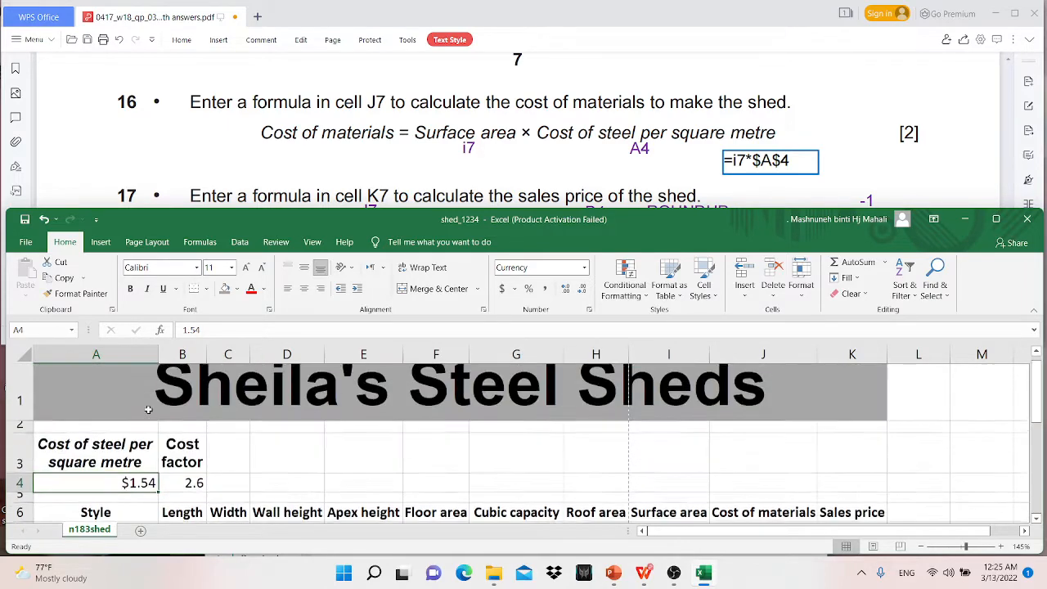
{"action": "scroll", "coordinate": [135, 404], "scroll_direction": "down", "scroll_amount": 1}
Start question 16's cost of materials formula in cell J7 as =I7*A4
{"action": "left_click", "coordinate": [755, 422]}
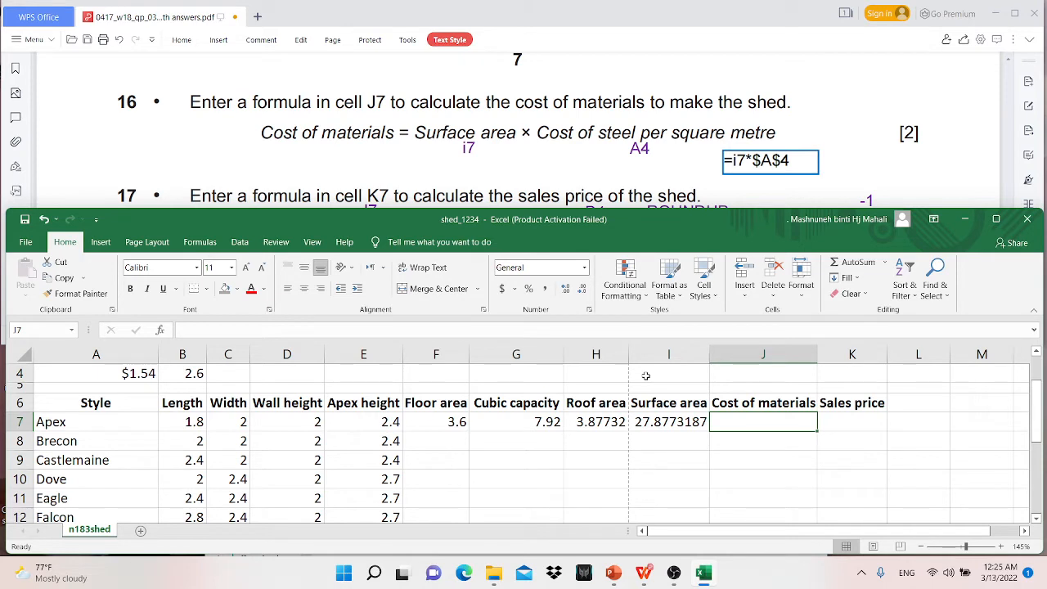
{"action": "type", "text": "="}
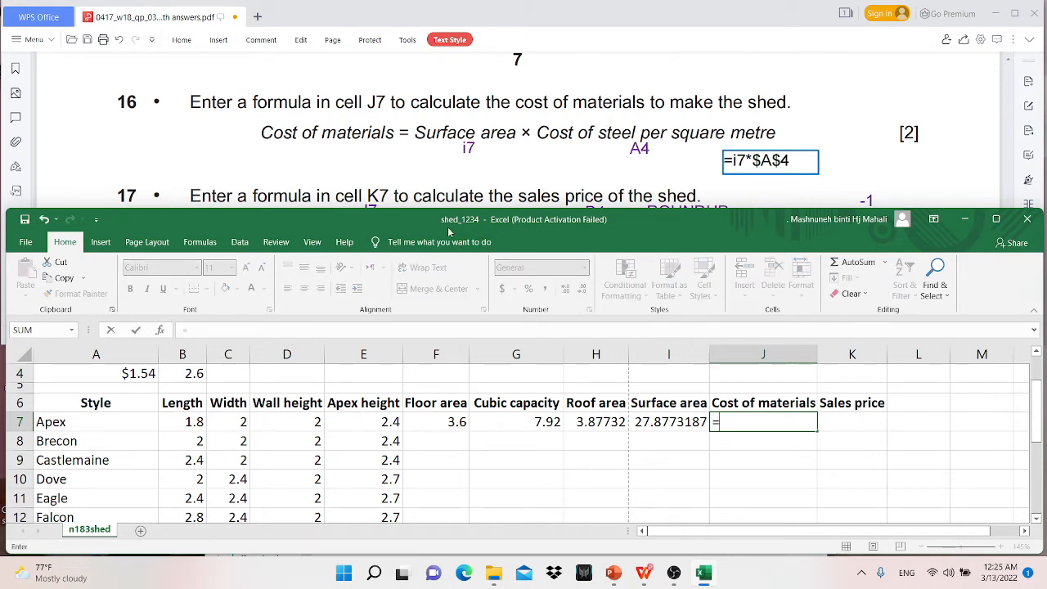
{"action": "left_click", "coordinate": [677, 423]}
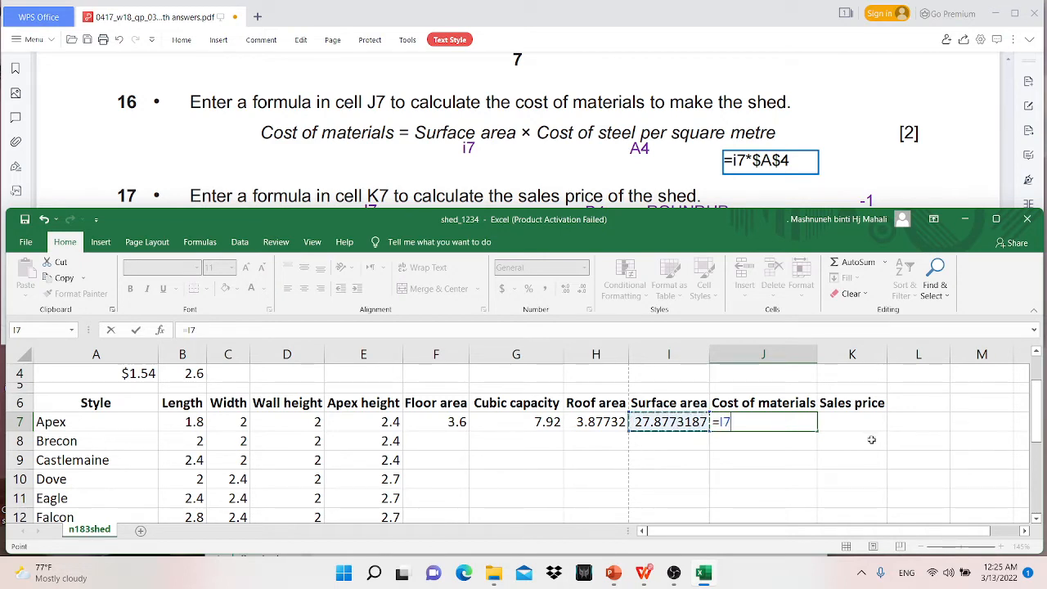
{"action": "type", "text": "*"}
{"action": "scroll", "coordinate": [191, 450], "scroll_direction": "up", "scroll_amount": 1}
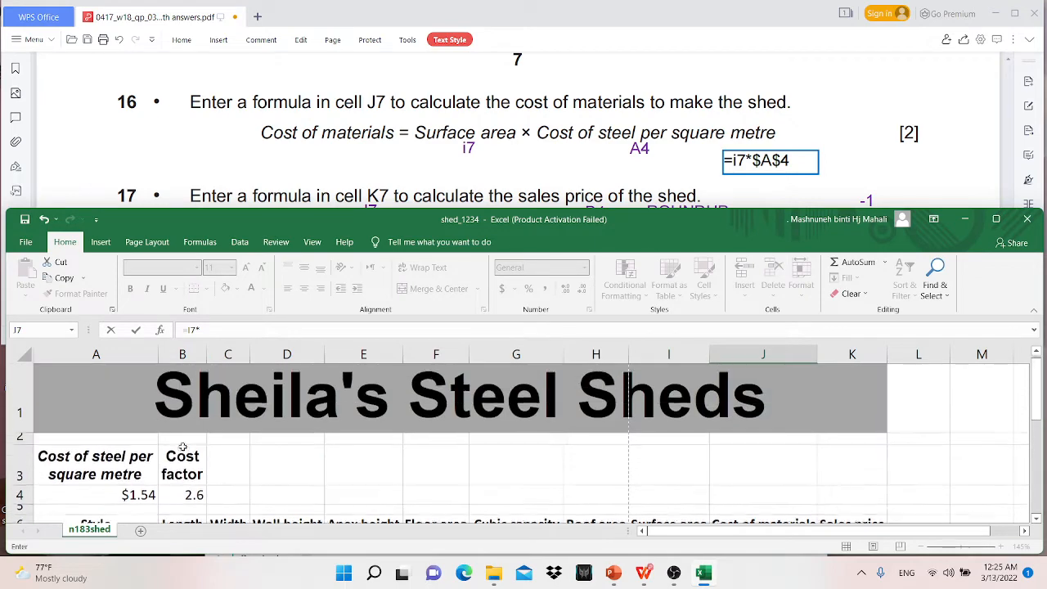
{"action": "scroll", "coordinate": [96, 471], "scroll_direction": "down", "scroll_amount": 1}
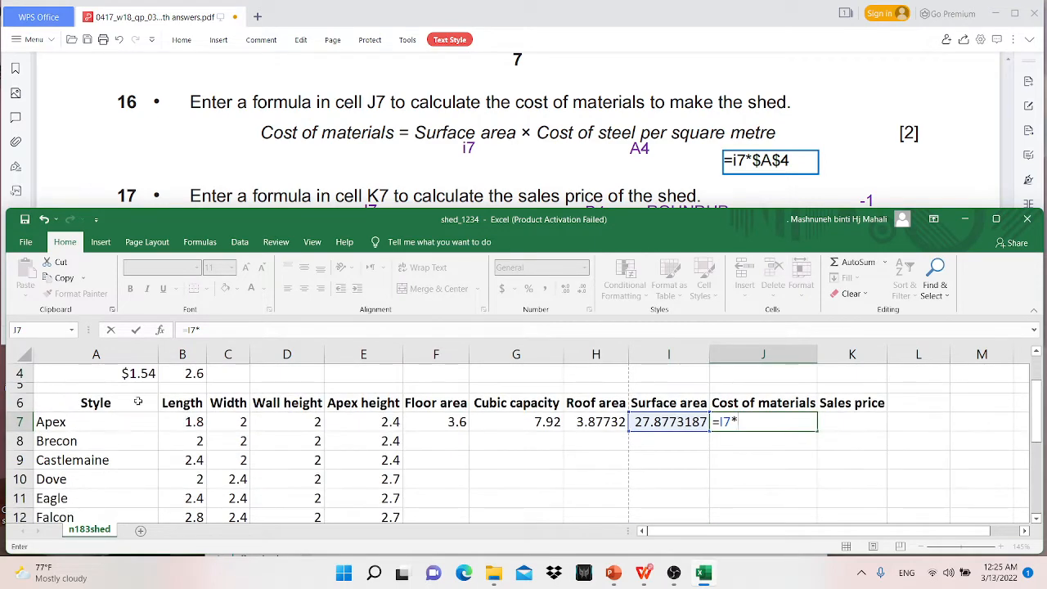
{"action": "scroll", "coordinate": [110, 459], "scroll_direction": "up", "scroll_amount": 1}
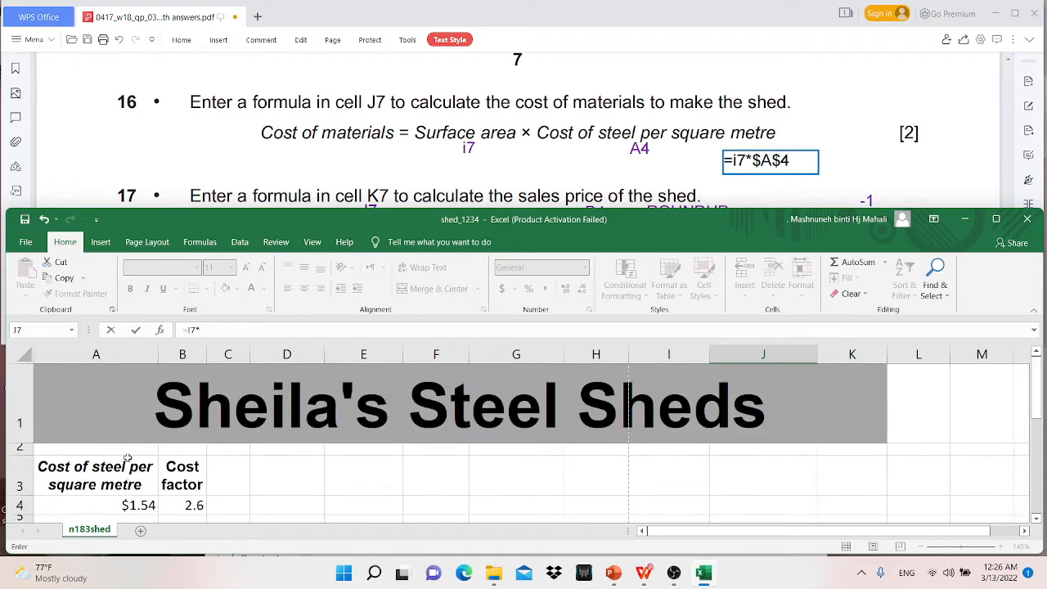
{"action": "left_click", "coordinate": [104, 505]}
{"action": "scroll", "coordinate": [535, 427], "scroll_direction": "down", "scroll_amount": 2}
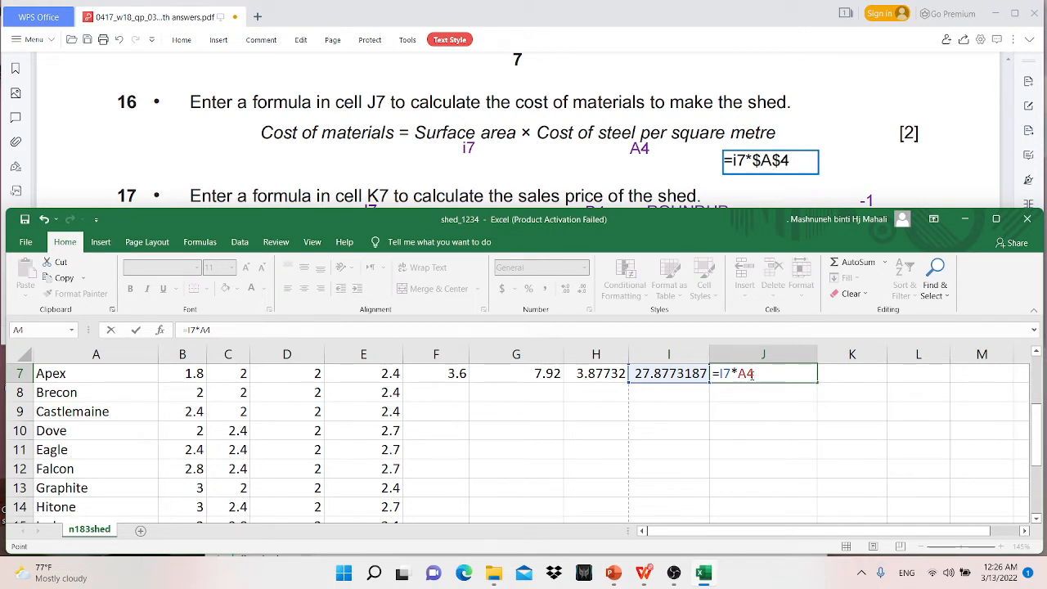
Make the A4 reference in J7 absolute so the formula reads =I7*$A$4, and enter it
{"action": "left_click", "coordinate": [740, 374]}
{"action": "scroll", "coordinate": [772, 422], "scroll_direction": "up", "scroll_amount": 1}
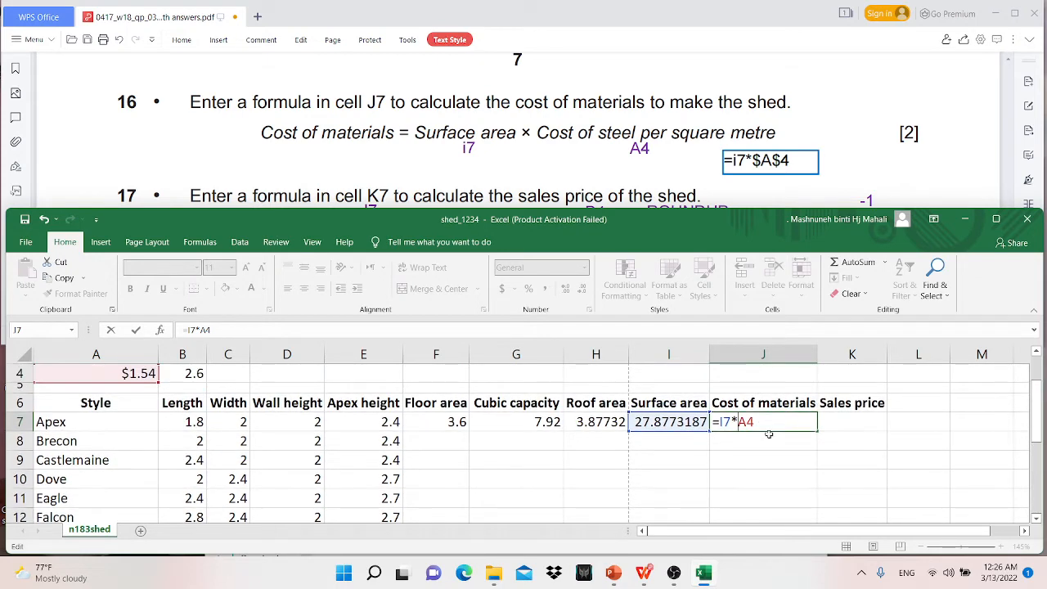
{"action": "scroll", "coordinate": [41, 463], "scroll_direction": "up", "scroll_amount": 1}
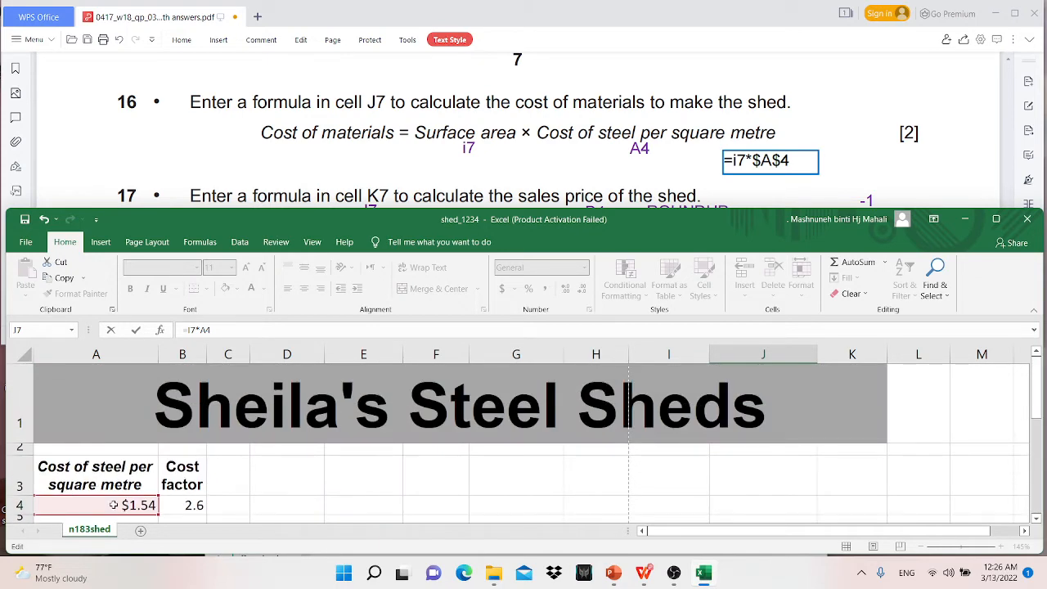
{"action": "scroll", "coordinate": [113, 505], "scroll_direction": "down", "scroll_amount": 2}
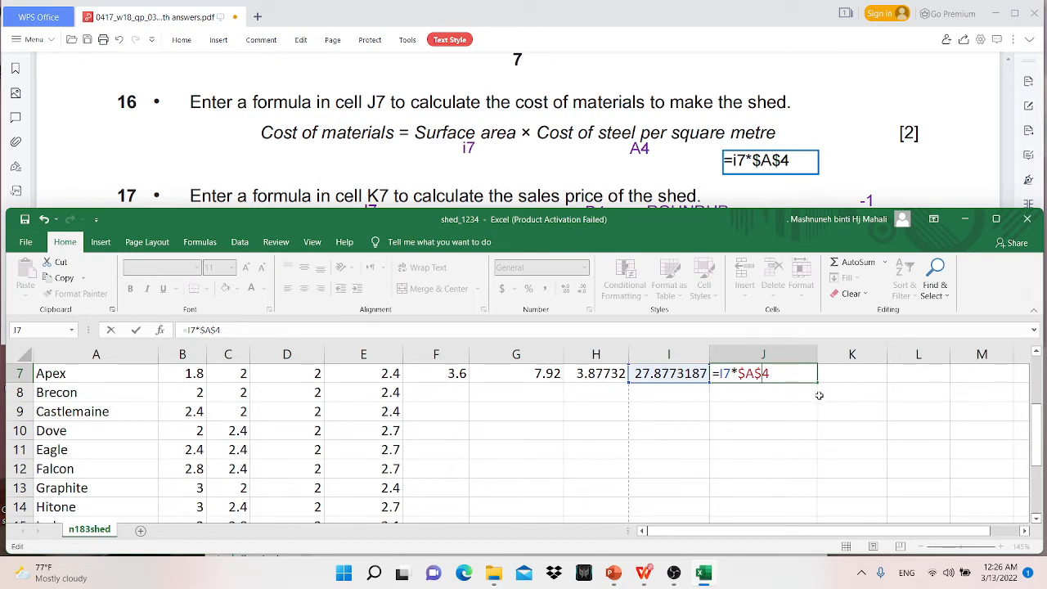
{"action": "scroll", "coordinate": [524, 442], "scroll_direction": "up", "scroll_amount": 1}
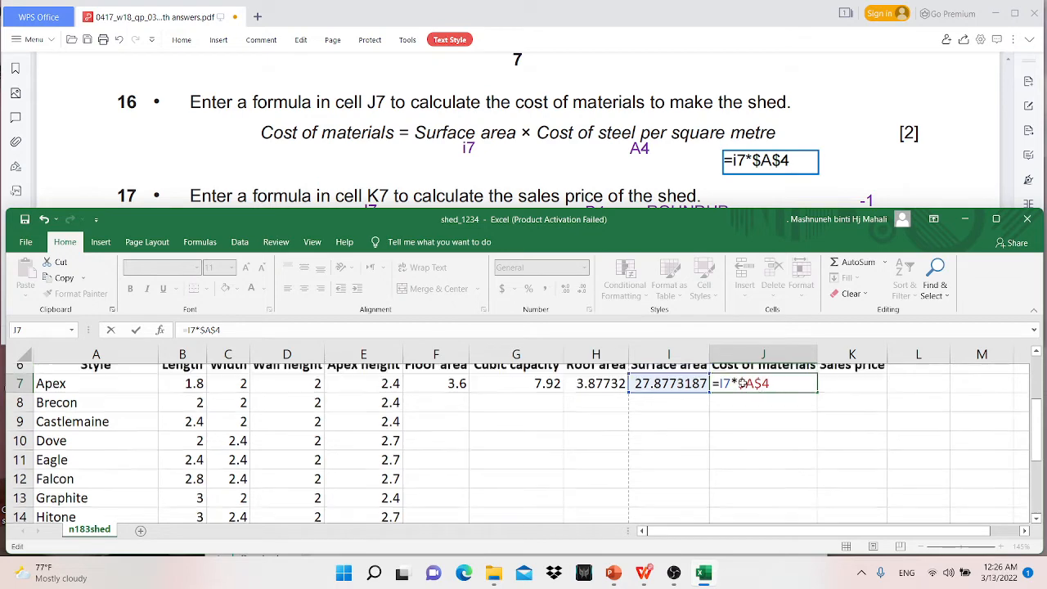
{"action": "scroll", "coordinate": [253, 433], "scroll_direction": "up", "scroll_amount": 1}
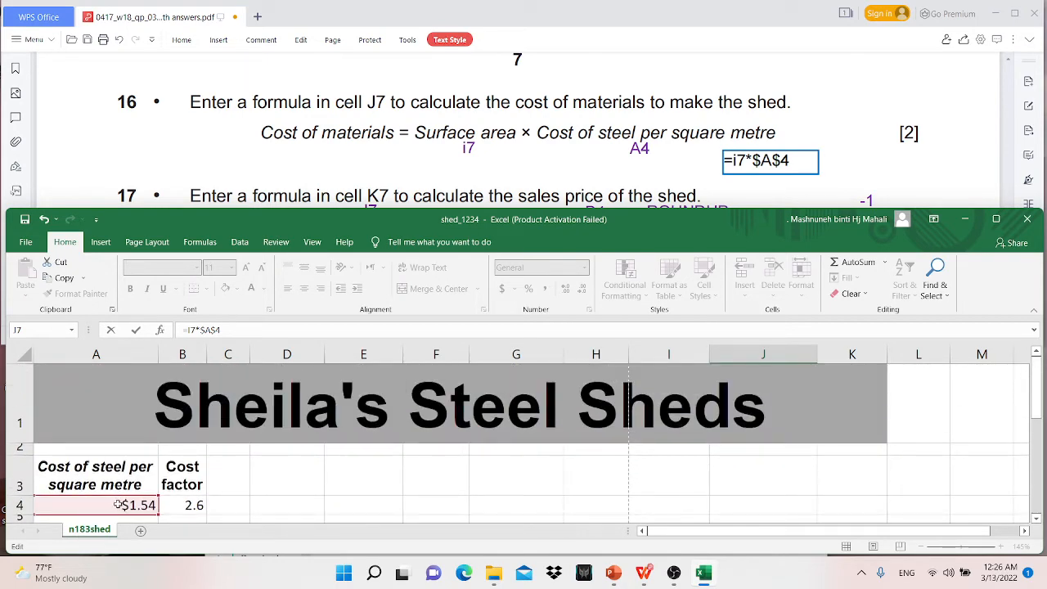
{"action": "scroll", "coordinate": [245, 499], "scroll_direction": "down", "scroll_amount": 2}
{"action": "scroll", "coordinate": [564, 497], "scroll_direction": "up", "scroll_amount": 1}
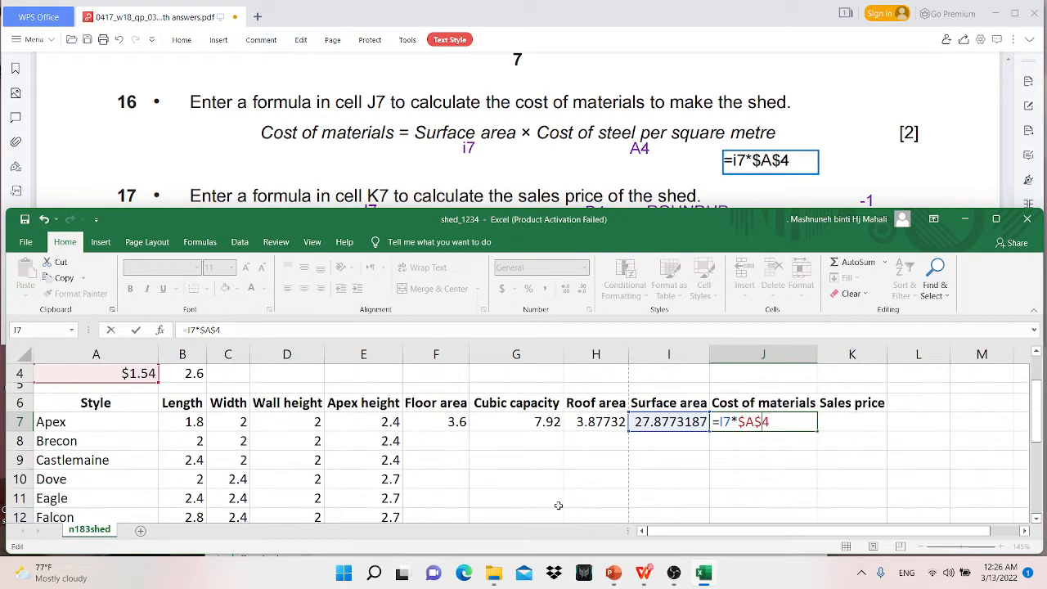
{"action": "key", "text": "Return"}
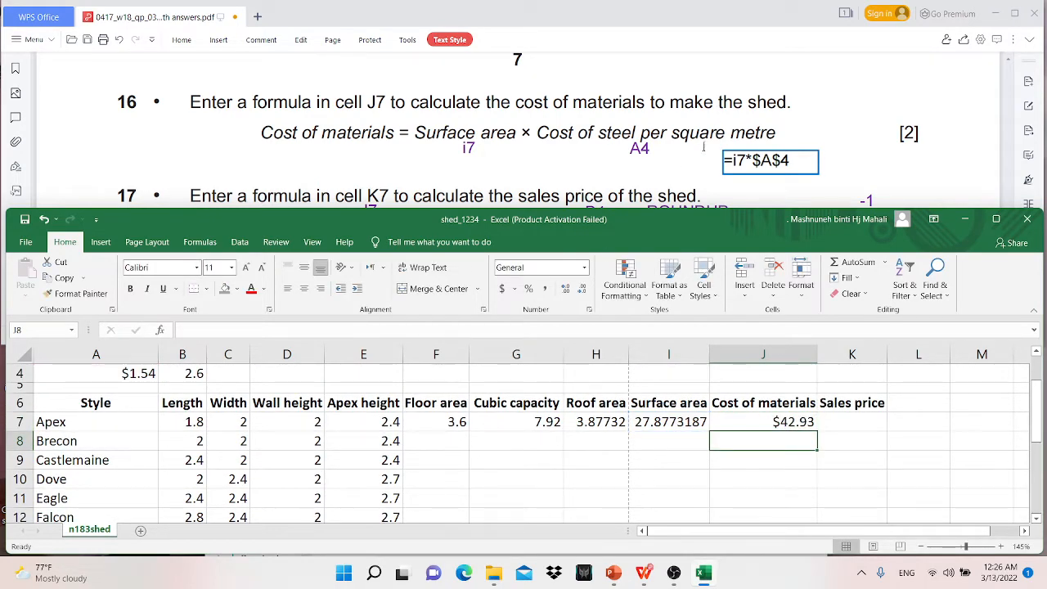
Read question 17's sales price formula instructions and go to cell K7 under Sales price
{"action": "left_click", "coordinate": [704, 147]}
{"action": "scroll", "coordinate": [480, 219], "scroll_direction": "down", "scroll_amount": 1}
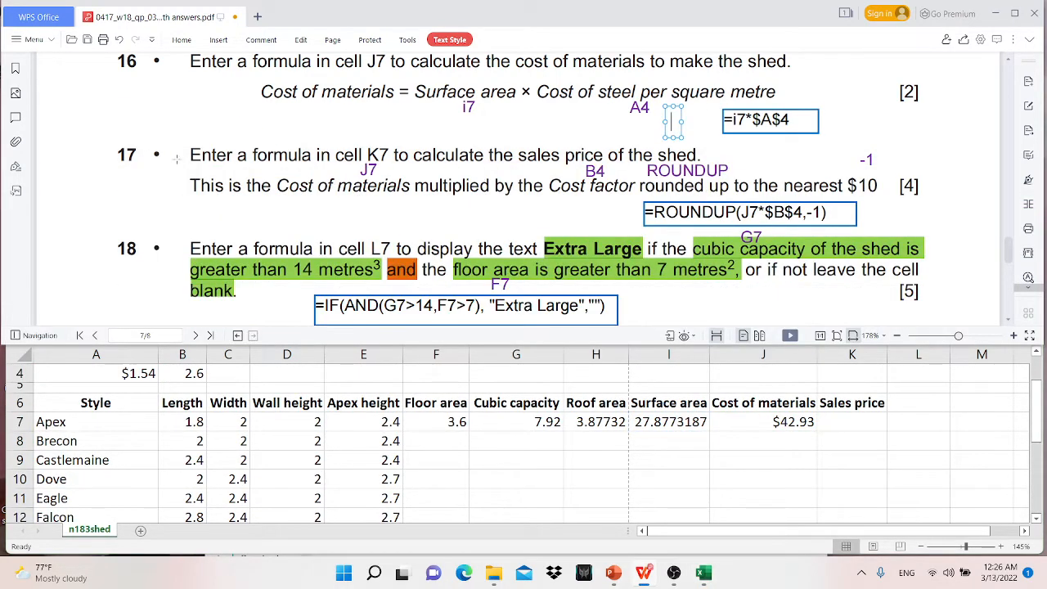
{"action": "scroll", "coordinate": [332, 184], "scroll_direction": "down", "scroll_amount": 2}
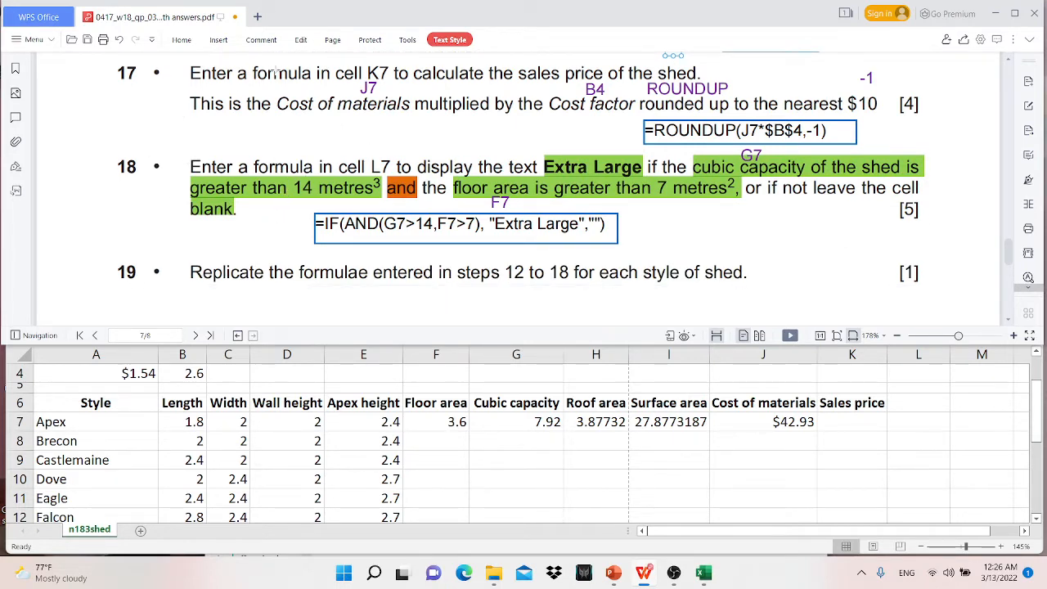
{"action": "left_click", "coordinate": [861, 427]}
{"action": "left_click", "coordinate": [858, 417]}
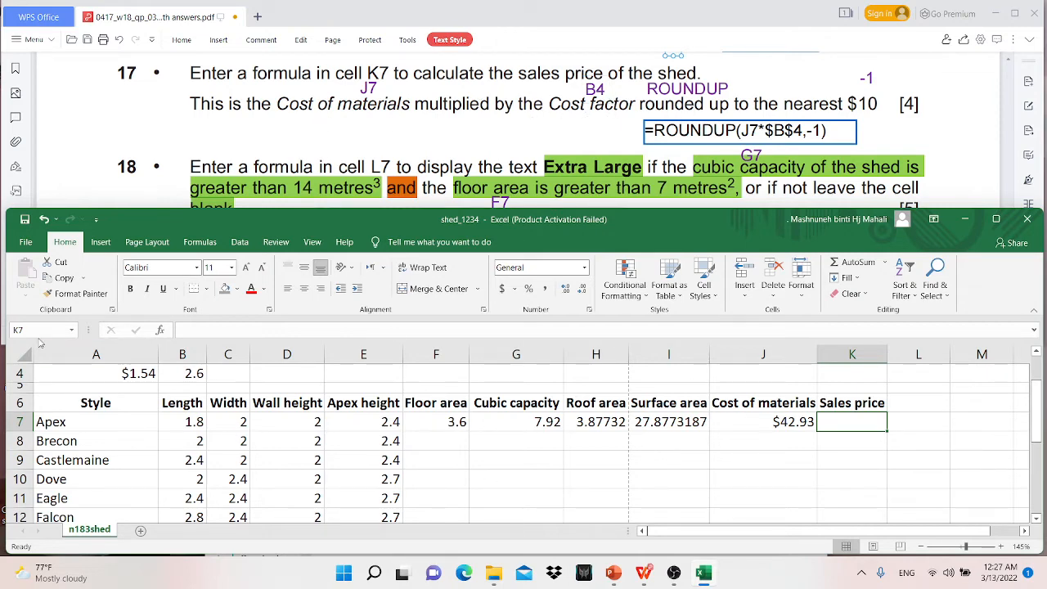
Locate the cells question 17 needs: the cost of materials in J7 and the cost factor in B4
{"action": "scroll", "coordinate": [63, 450], "scroll_direction": "up", "scroll_amount": 1}
{"action": "scroll", "coordinate": [63, 449], "scroll_direction": "down", "scroll_amount": 1}
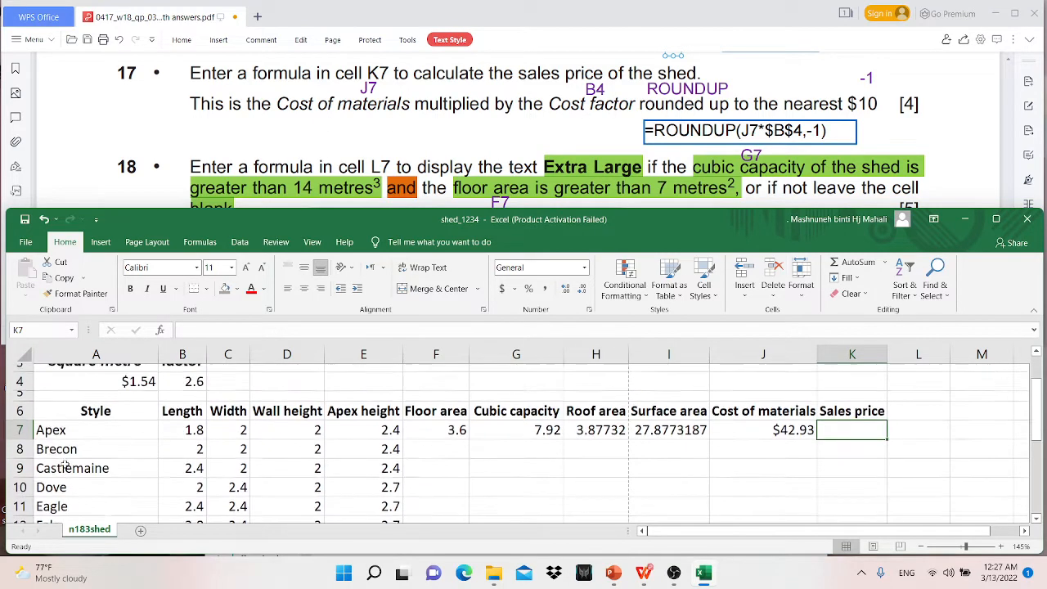
{"action": "left_click", "coordinate": [779, 422]}
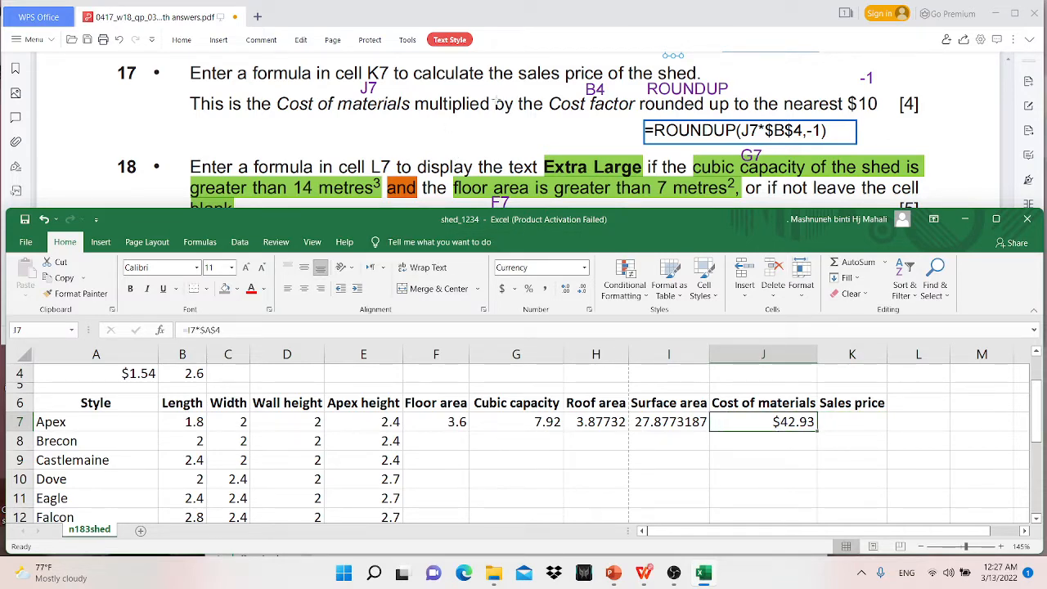
{"action": "scroll", "coordinate": [328, 409], "scroll_direction": "up", "scroll_amount": 1}
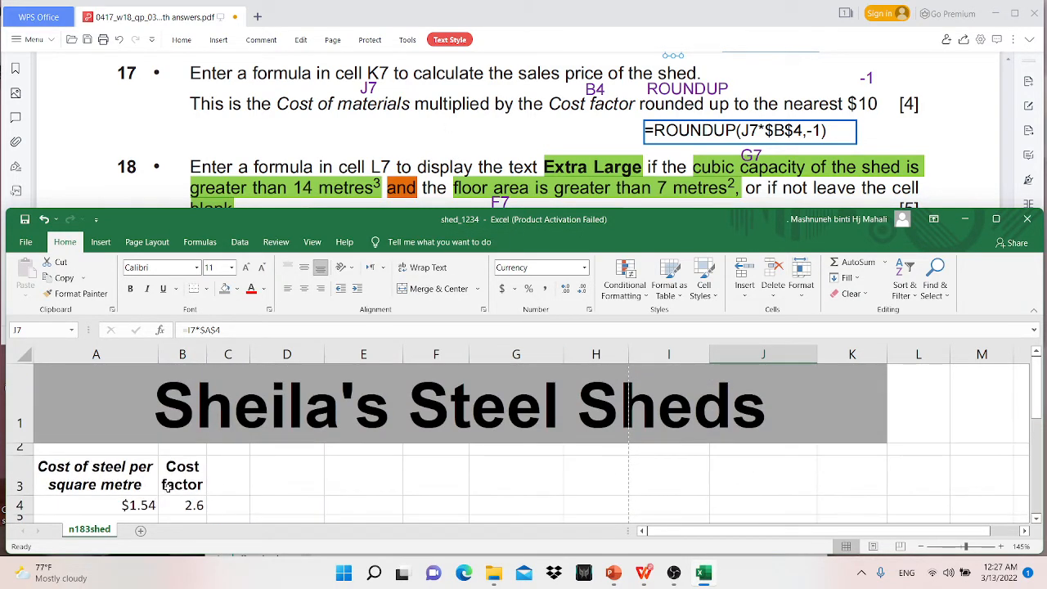
{"action": "left_click", "coordinate": [187, 505]}
{"action": "scroll", "coordinate": [235, 493], "scroll_direction": "down", "scroll_amount": 1}
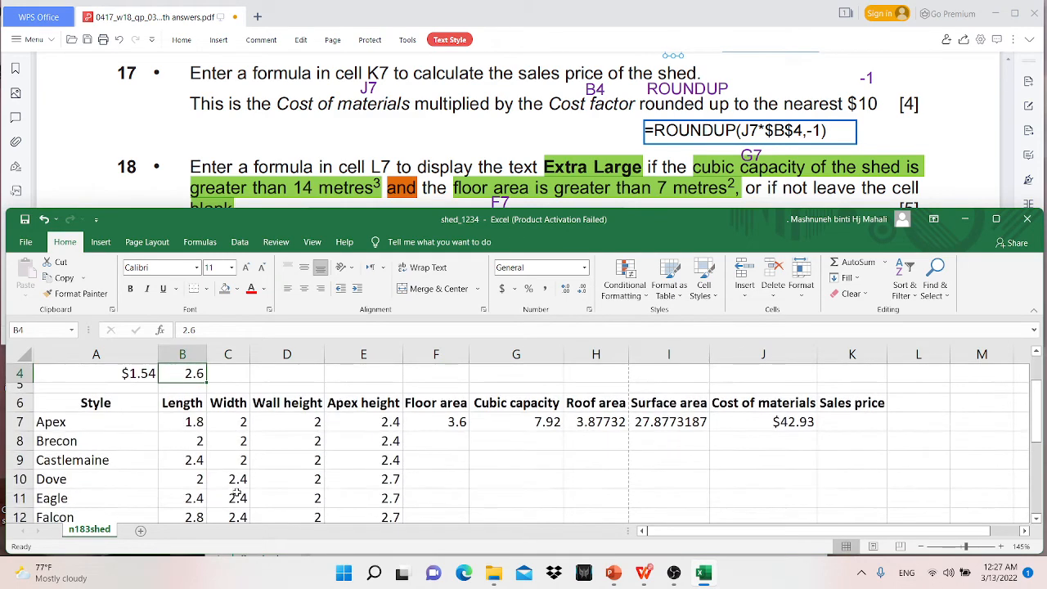
{"action": "scroll", "coordinate": [236, 495], "scroll_direction": "up", "scroll_amount": 1}
{"action": "scroll", "coordinate": [229, 482], "scroll_direction": "down", "scroll_amount": 1}
{"action": "scroll", "coordinate": [213, 467], "scroll_direction": "up", "scroll_amount": 1}
{"action": "scroll", "coordinate": [198, 441], "scroll_direction": "down", "scroll_amount": 1}
{"action": "scroll", "coordinate": [175, 404], "scroll_direction": "up", "scroll_amount": 1}
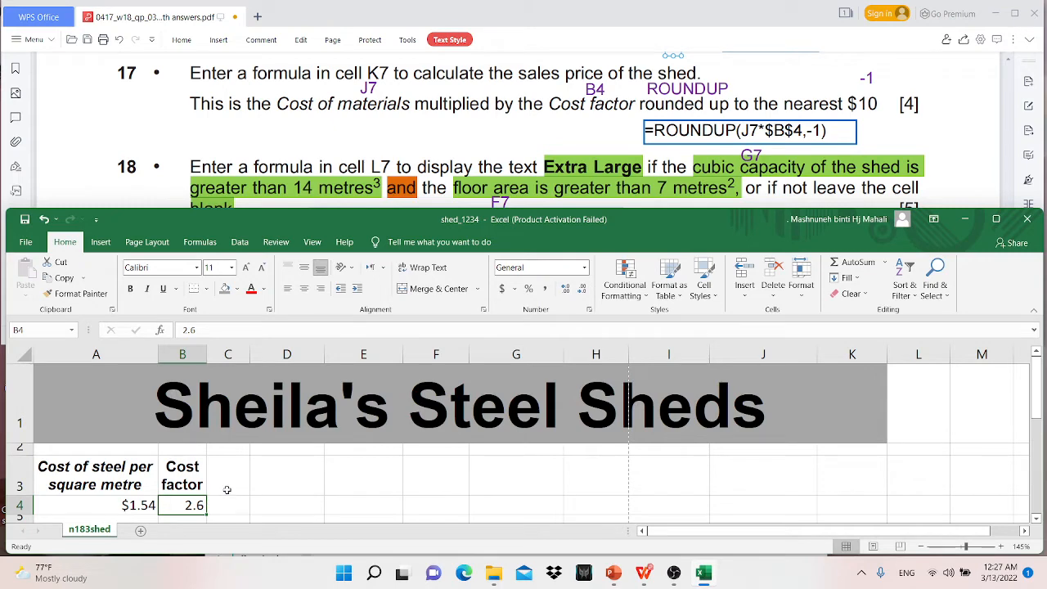
Read question 17's requirement to round up to the nearest $10 and its annotated ROUNDUP answer
{"action": "left_click", "coordinate": [638, 103]}
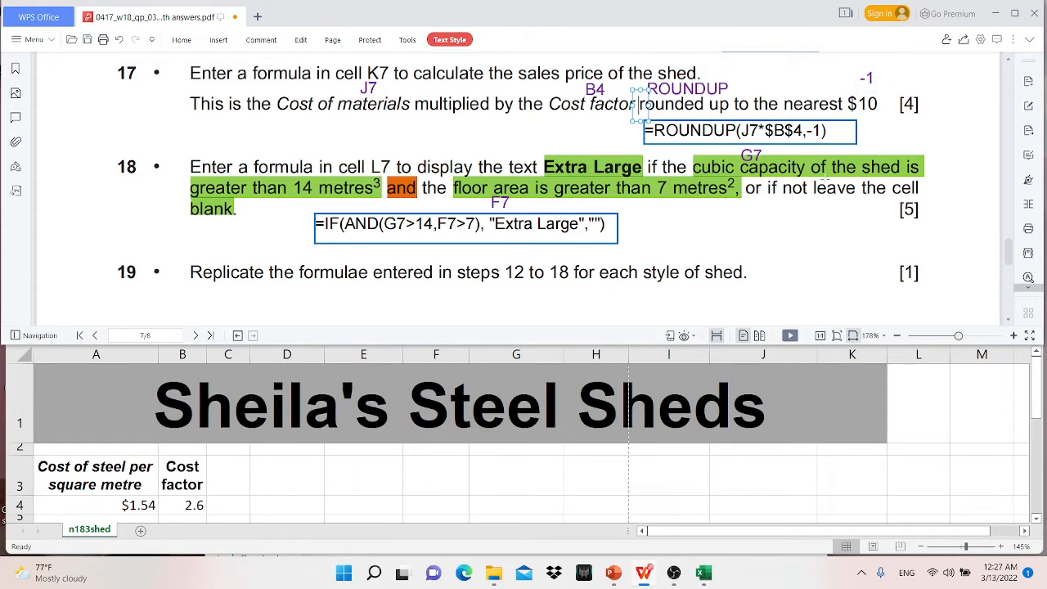
{"action": "scroll", "coordinate": [753, 273], "scroll_direction": "down", "scroll_amount": 1}
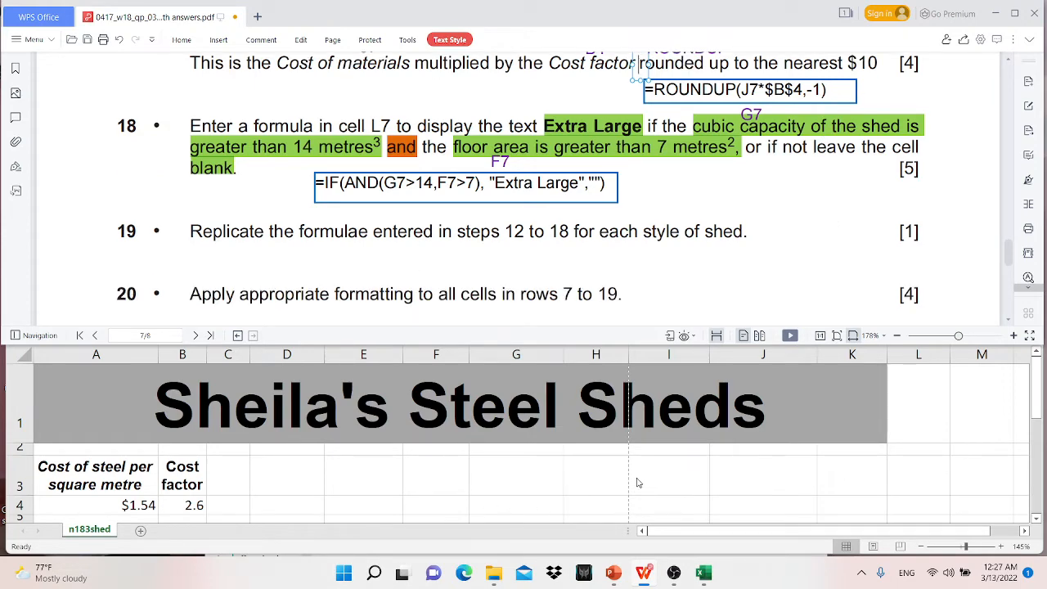
{"action": "scroll", "coordinate": [665, 502], "scroll_direction": "down", "scroll_amount": 1}
{"action": "scroll", "coordinate": [693, 501], "scroll_direction": "down", "scroll_amount": 1}
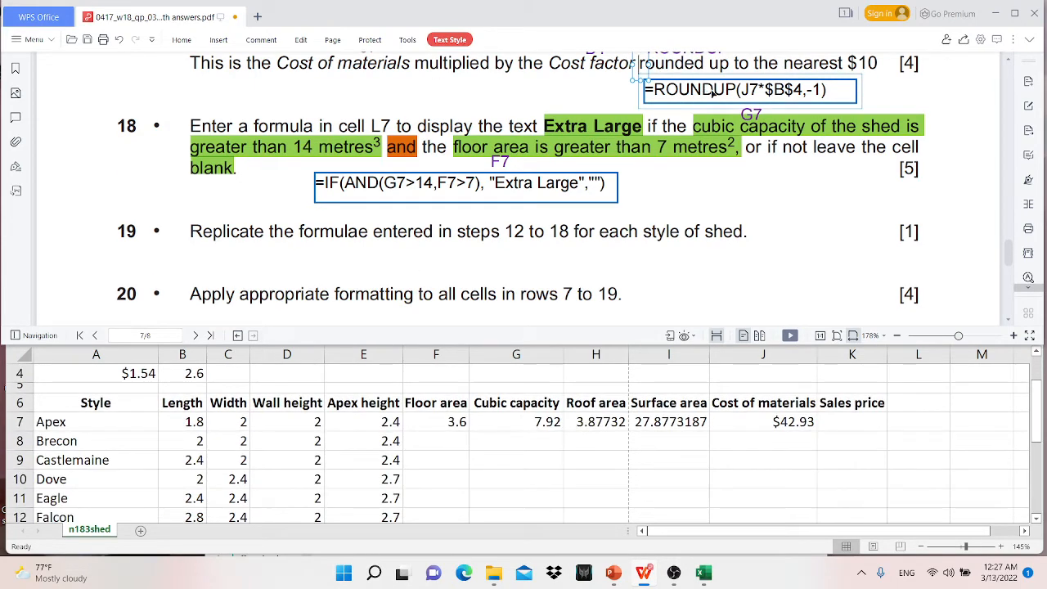
{"action": "scroll", "coordinate": [728, 109], "scroll_direction": "up", "scroll_amount": 1}
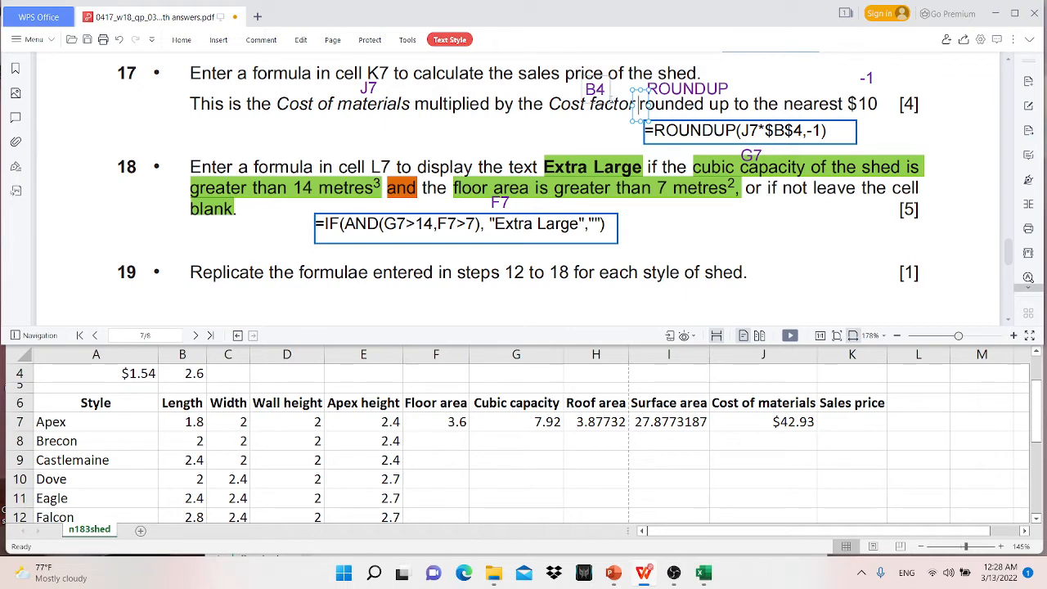
Start question 17's sales price formula in cell K7 as =J7*B4
{"action": "left_click", "coordinate": [859, 430]}
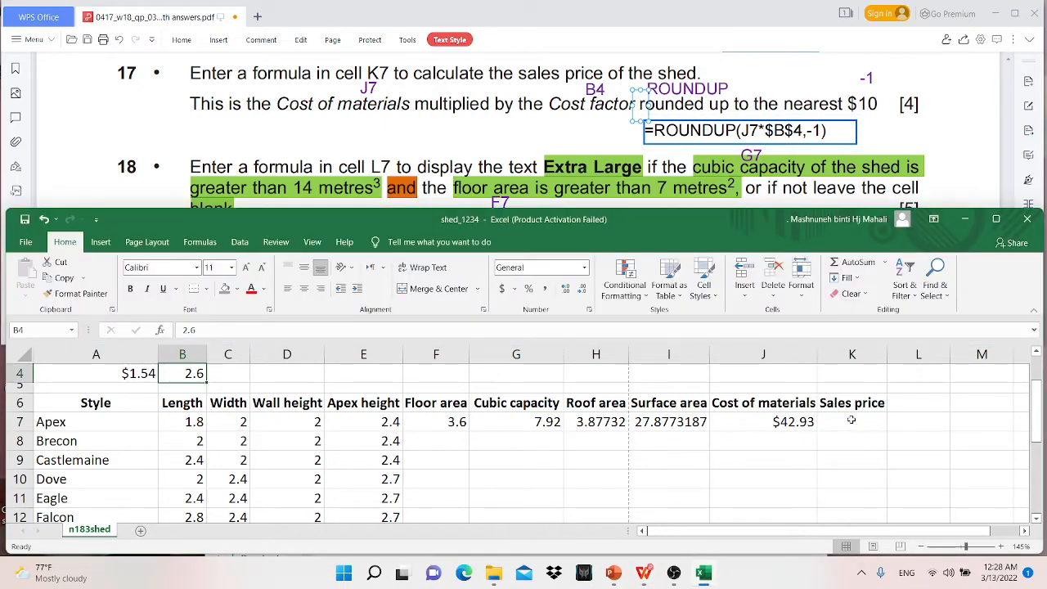
{"action": "left_click", "coordinate": [846, 420]}
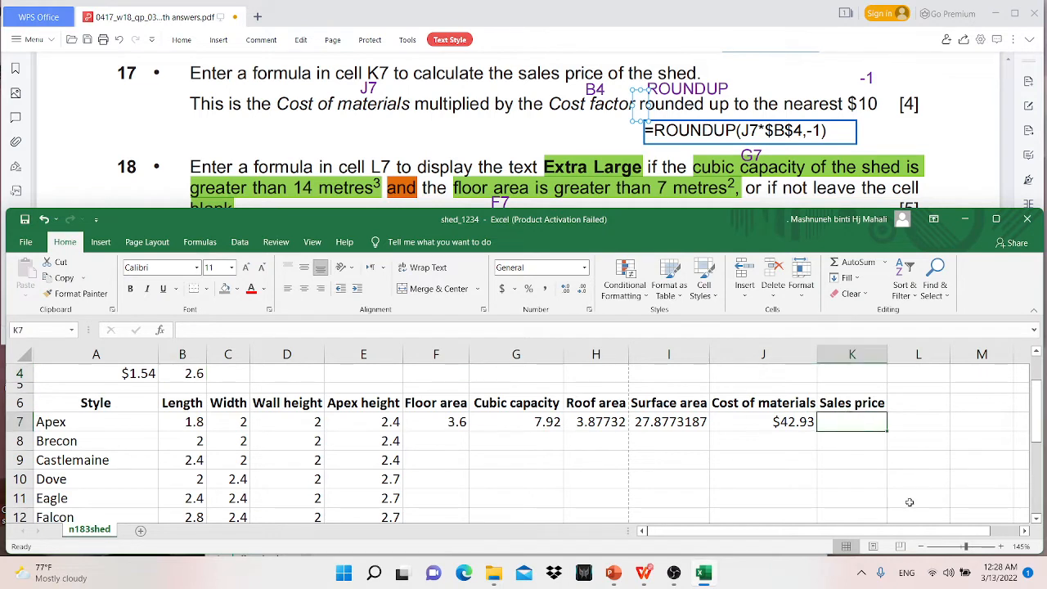
{"action": "type", "text": "="}
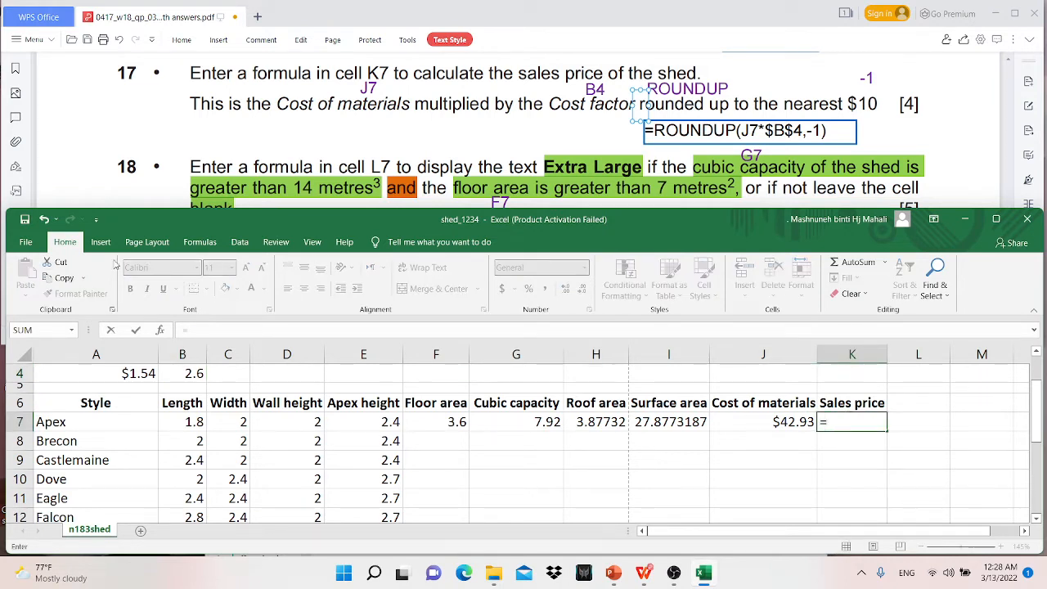
{"action": "left_click", "coordinate": [784, 422]}
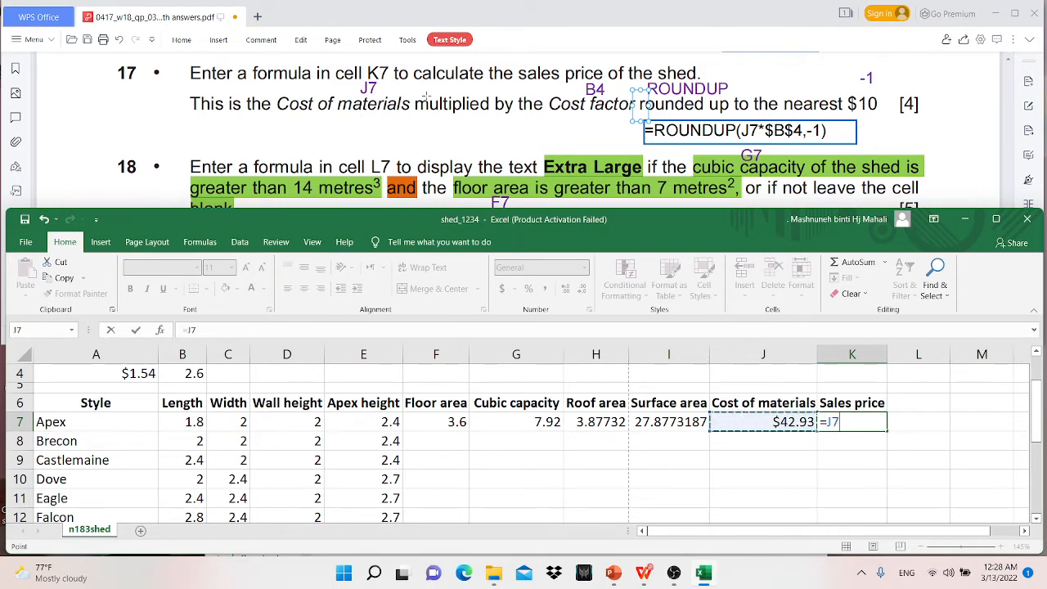
{"action": "type", "text": "*"}
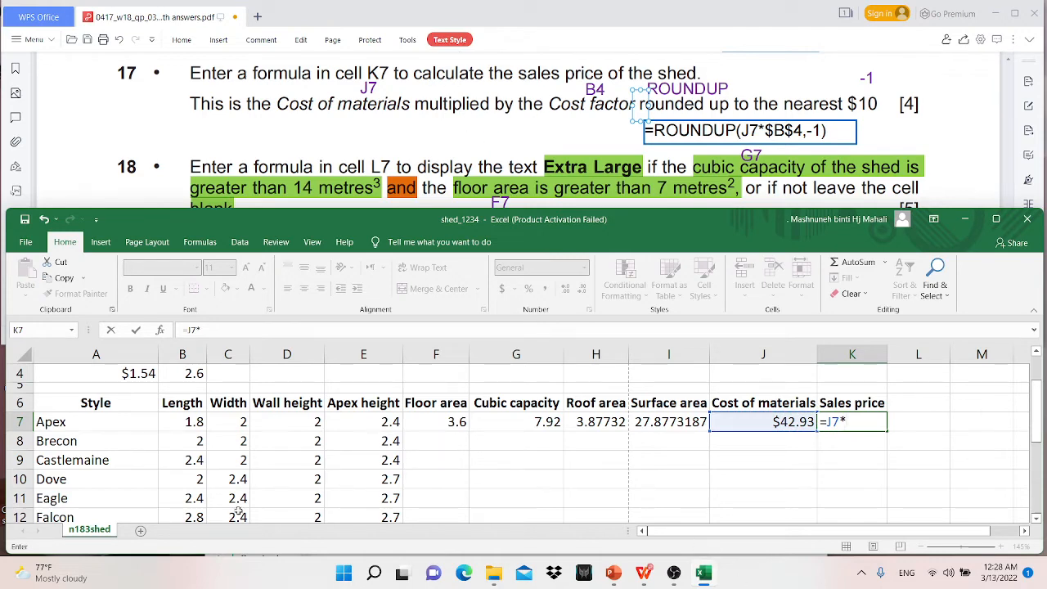
{"action": "scroll", "coordinate": [191, 391], "scroll_direction": "up", "scroll_amount": 1}
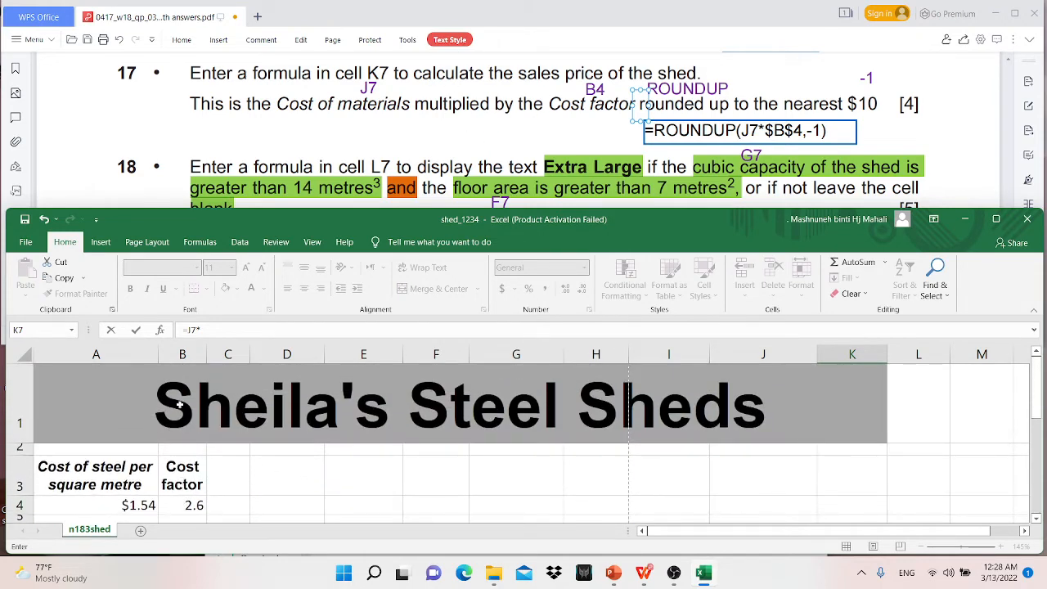
{"action": "left_click", "coordinate": [182, 502]}
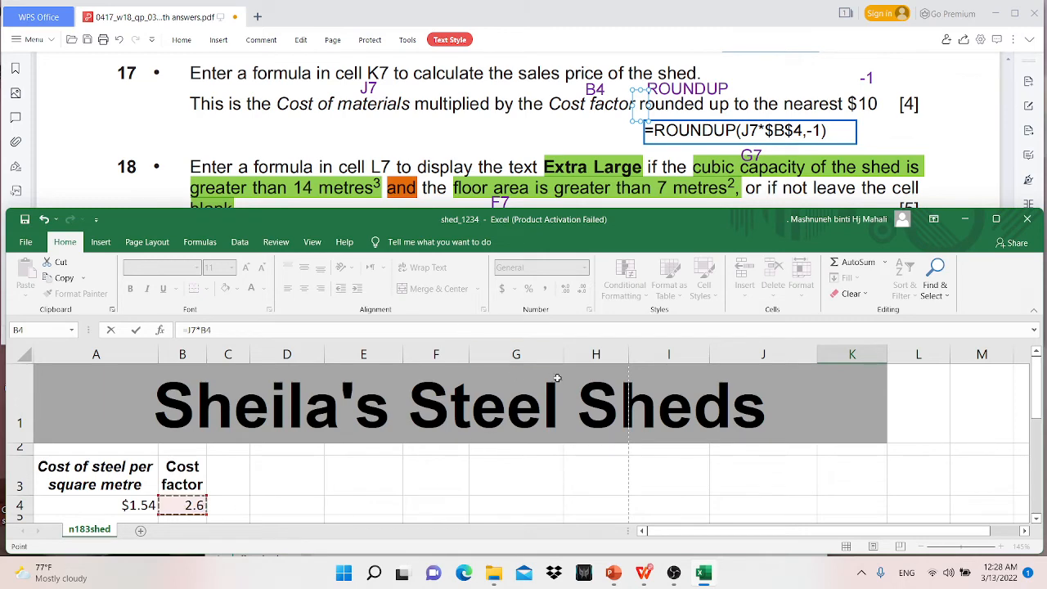
Make the B4 reference in K7 absolute so the formula reads =J7*$B$4
{"action": "scroll", "coordinate": [558, 378], "scroll_direction": "down", "scroll_amount": 2}
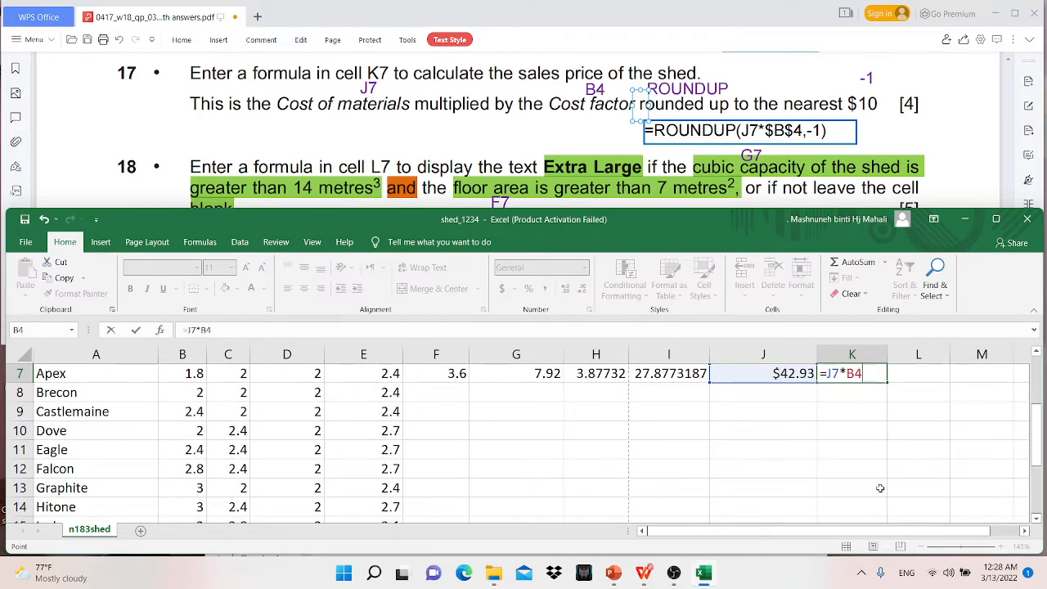
{"action": "left_click_drag", "start_coordinate": [864, 533], "coordinate": [900, 536]}
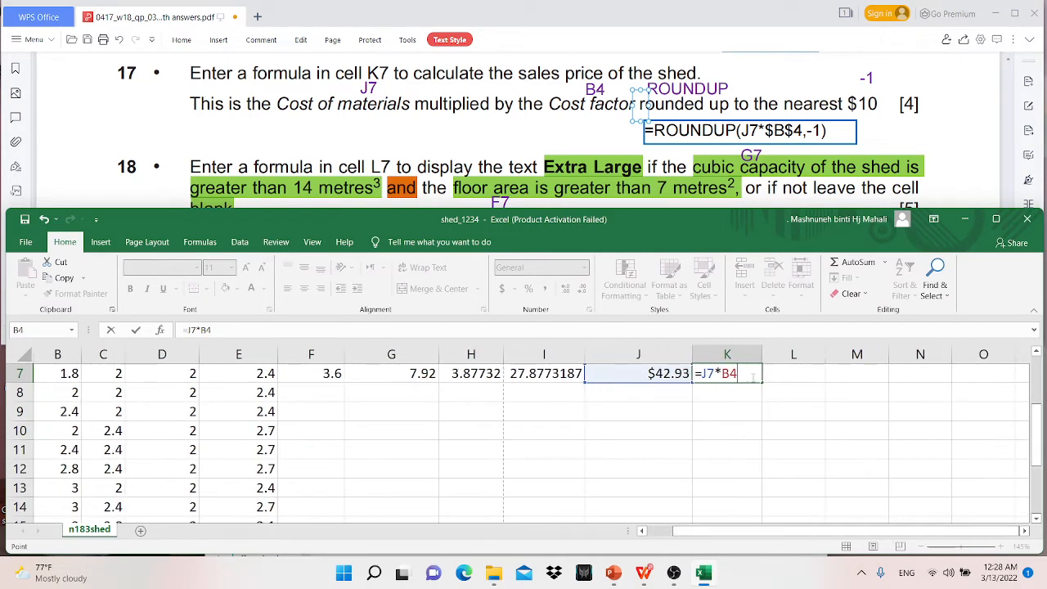
{"action": "left_click", "coordinate": [722, 373]}
{"action": "type", "text": "$"}
{"action": "key", "text": "Right"}
{"action": "type", "text": "$"}
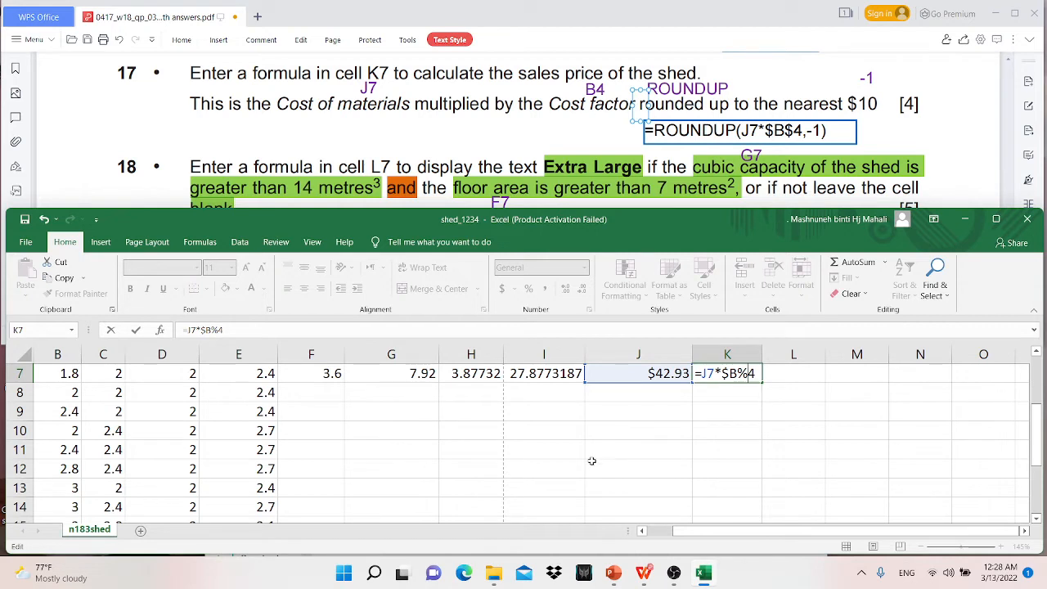
{"action": "key", "text": "BackSpace"}
{"action": "type", "text": "$"}
Wrap the K7 formula in ROUNDUP with -1 digits so it reads =ROUNDUP(J7*$B$4,-1), and enter it
{"action": "left_click", "coordinate": [744, 372]}
{"action": "type", "text": "ROUNDUP"}
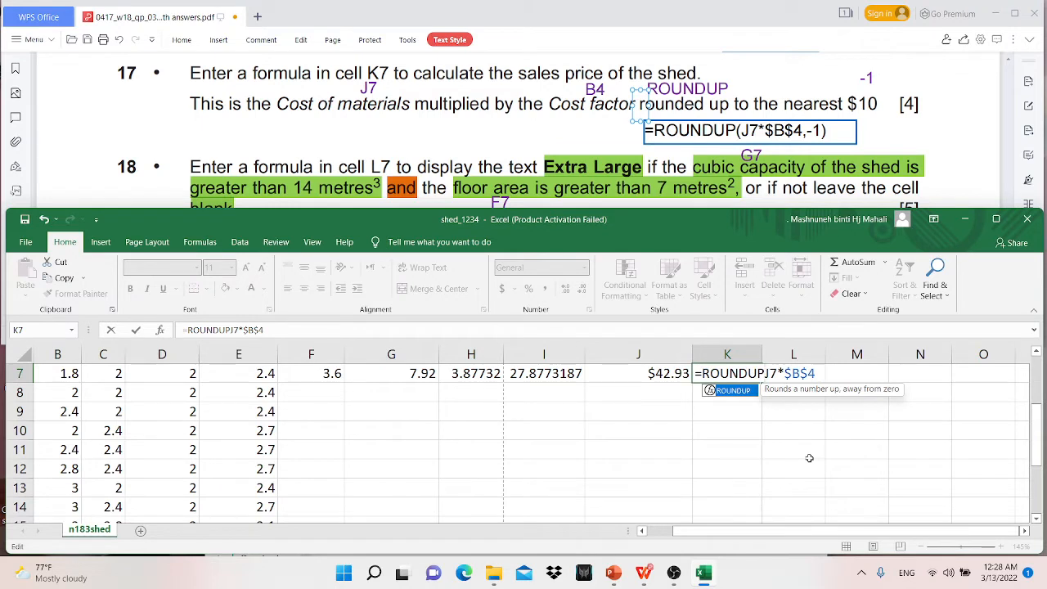
{"action": "type", "text": "(J7*$B$4"}
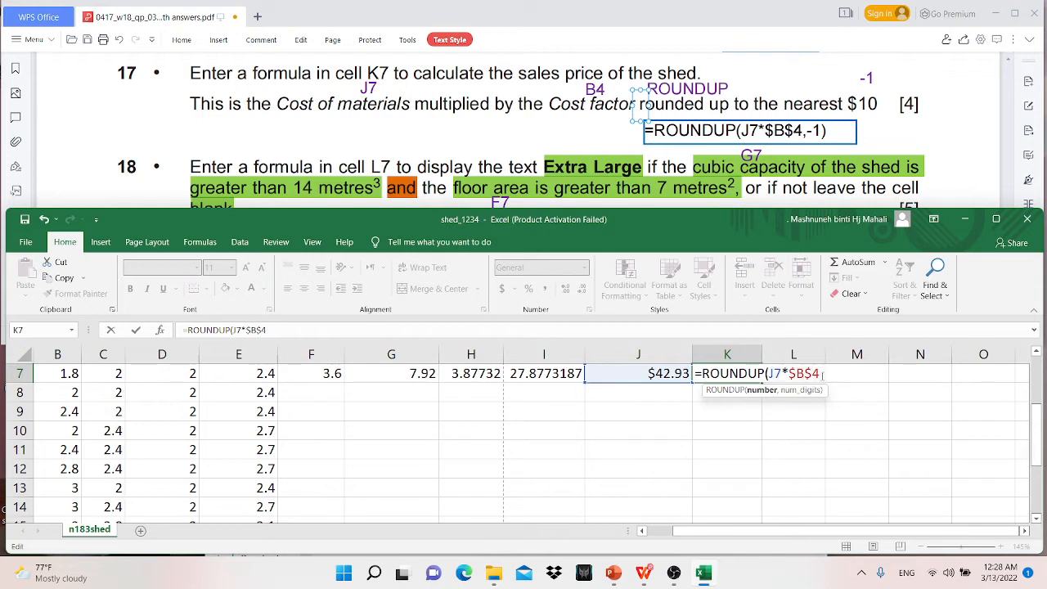
{"action": "type", "text": ",-1"}
{"action": "type", "text": ")"}
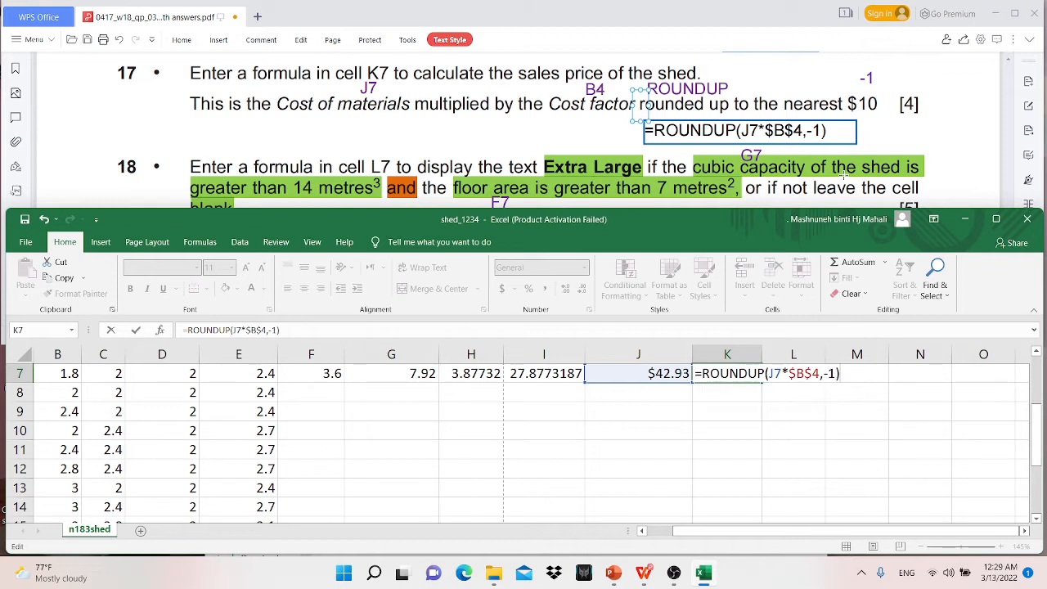
{"action": "key", "text": "Return"}
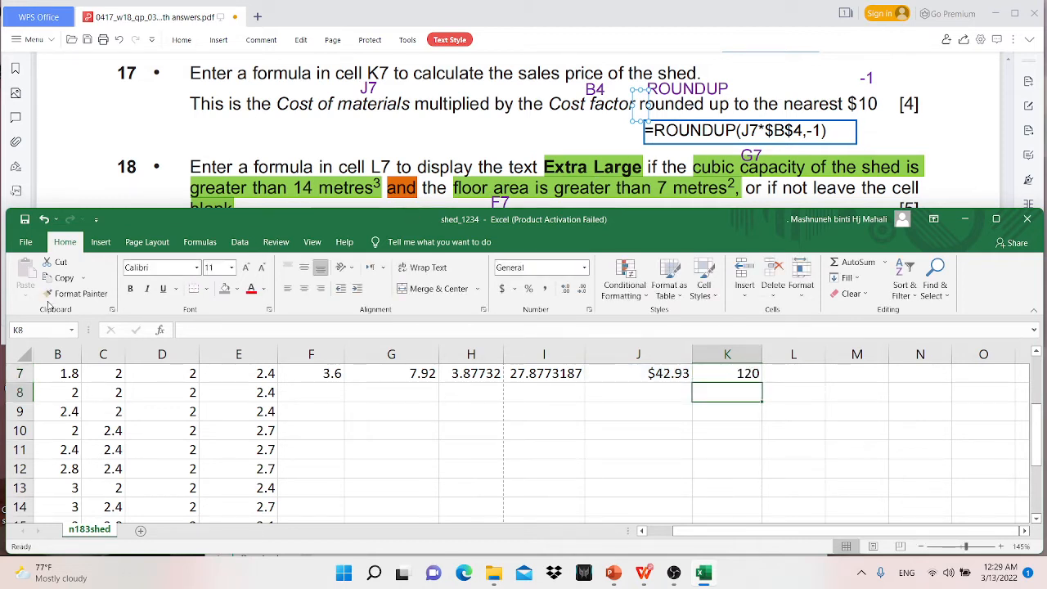
Read question 18's Extra Large condition and go to cell L7 beside the sales price
{"action": "left_click", "coordinate": [249, 175]}
{"action": "scroll", "coordinate": [270, 180], "scroll_direction": "down", "scroll_amount": 2}
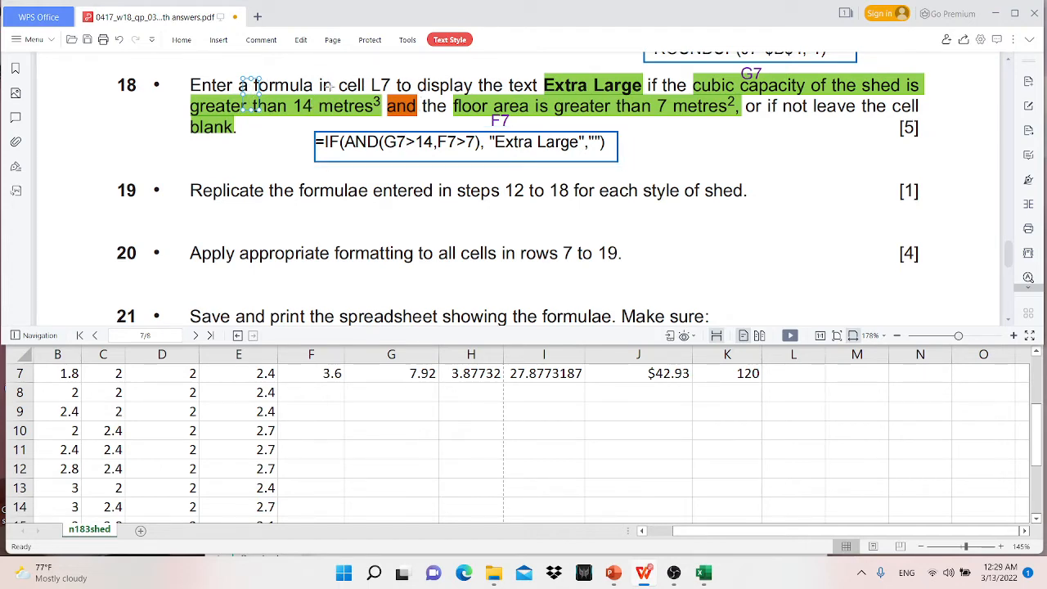
{"action": "left_click", "coordinate": [801, 387]}
{"action": "left_click", "coordinate": [803, 372]}
{"action": "scroll", "coordinate": [834, 403], "scroll_direction": "up", "scroll_amount": 1}
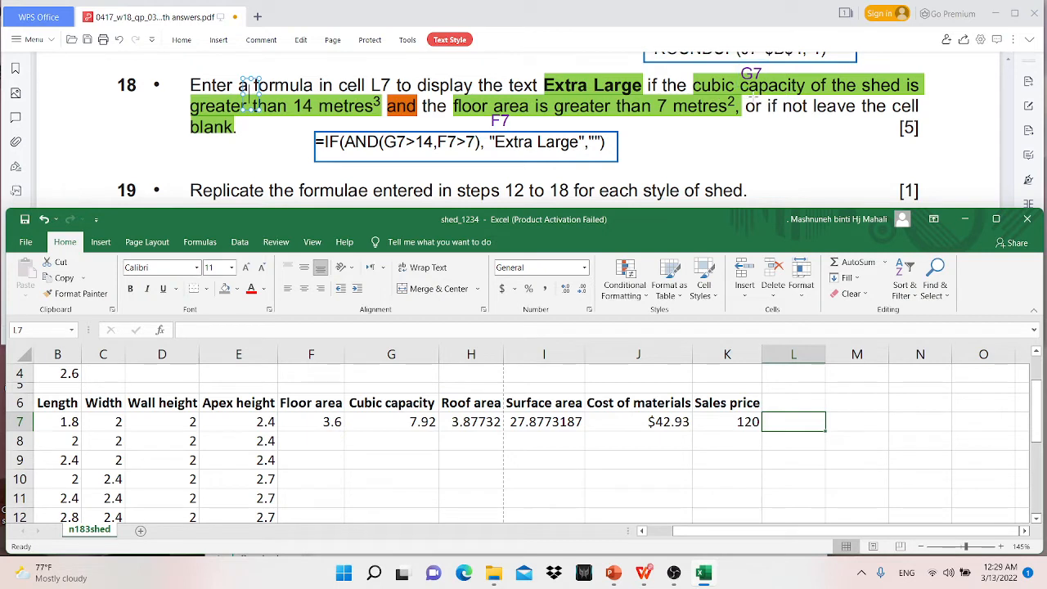
Locate the cubic capacity in G7 and the floor area in F7 for question 18's two conditions
{"action": "left_click", "coordinate": [408, 423]}
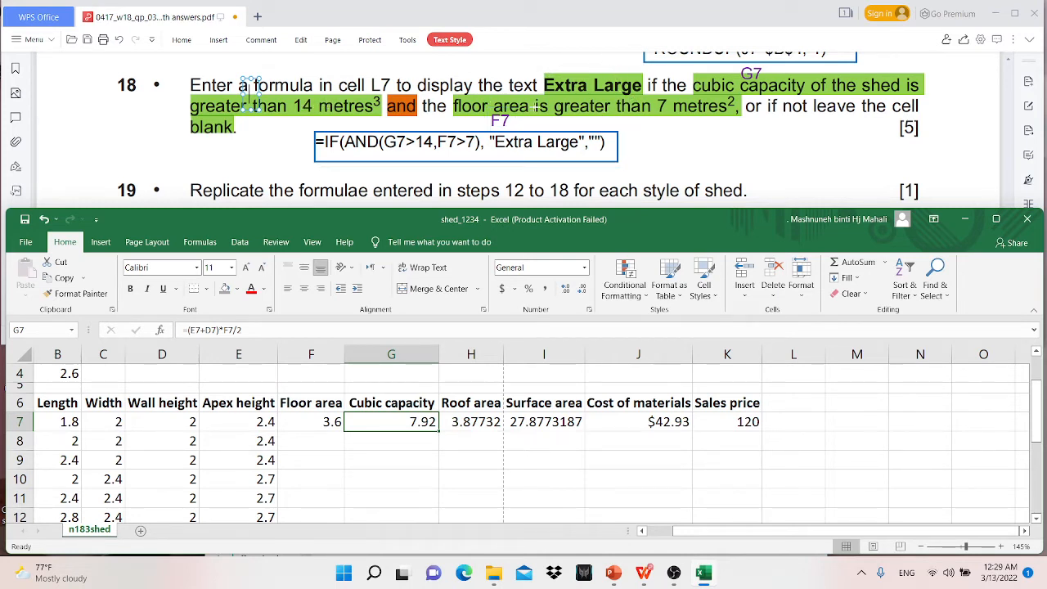
{"action": "left_click", "coordinate": [391, 98]}
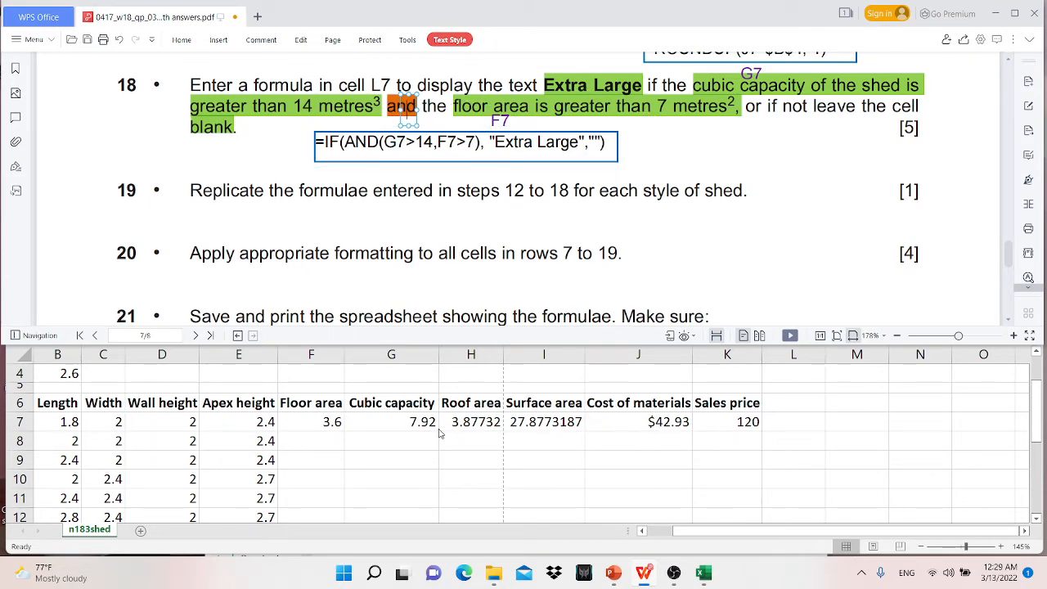
{"action": "left_click", "coordinate": [319, 418]}
{"action": "left_click", "coordinate": [323, 421]}
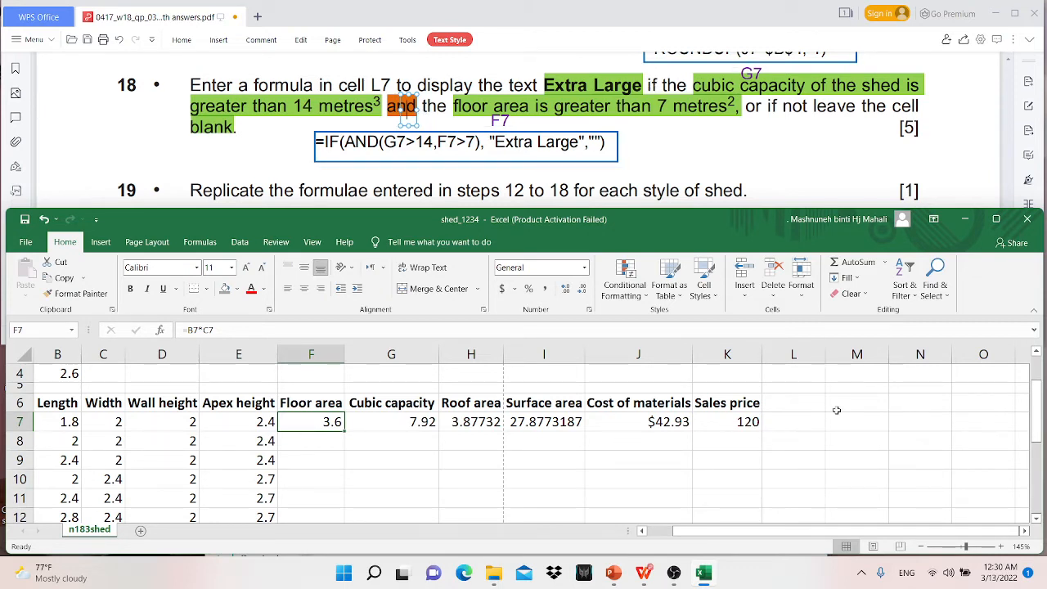
Begin question 18's formula in cell L7 with an AND function nested inside IF, so it reads =IF(AND(
{"action": "left_click", "coordinate": [792, 424]}
{"action": "type", "text": "="}
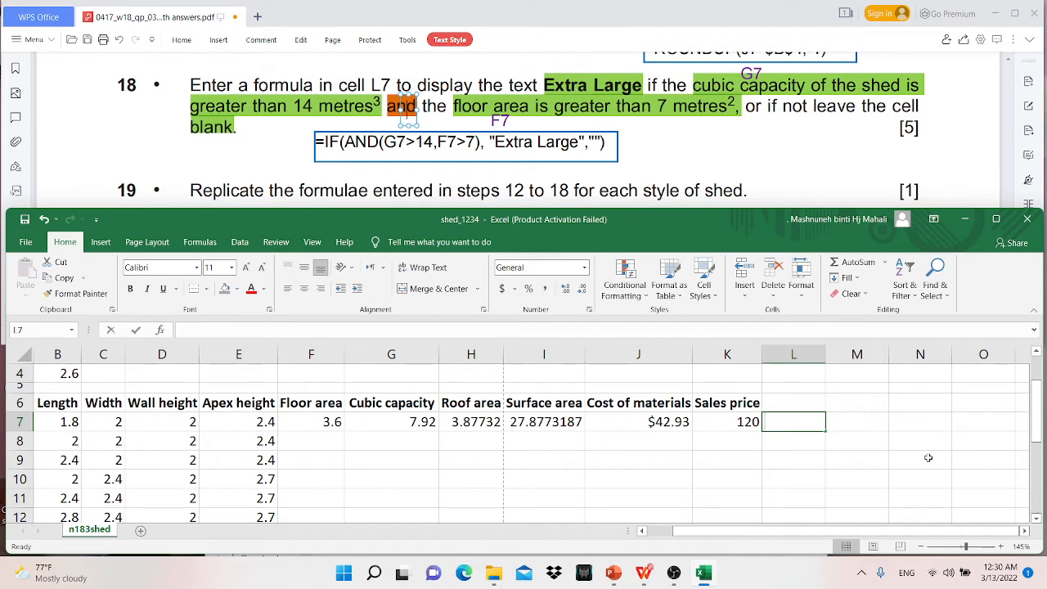
{"action": "type", "text": "IF"}
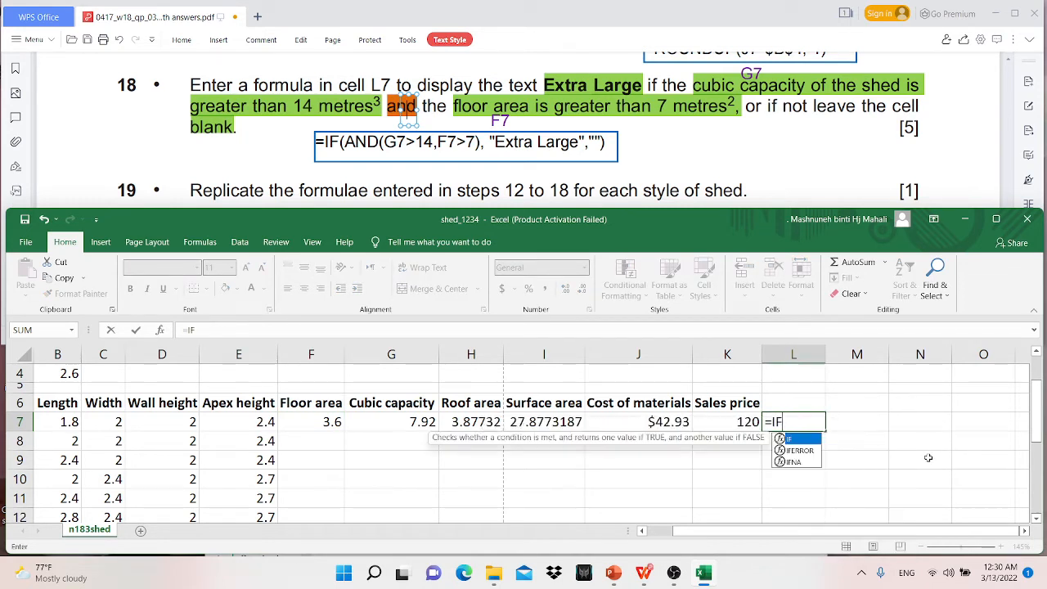
{"action": "type", "text": "("}
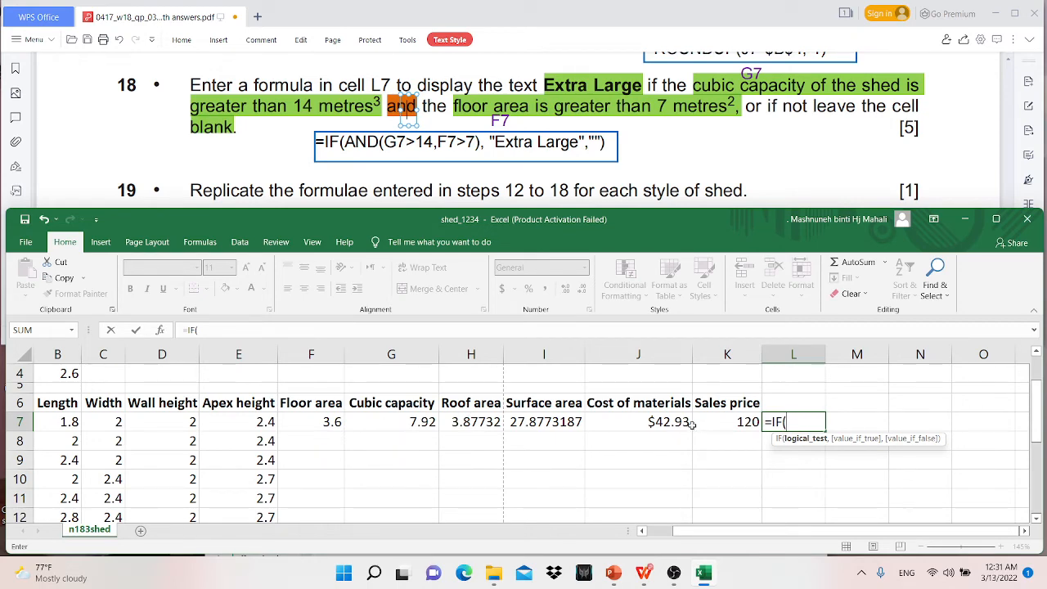
{"action": "type", "text": "and"}
{"action": "key", "text": "BackSpace"}
{"action": "key", "text": "BackSpace"}
{"action": "key", "text": "BackSpace"}
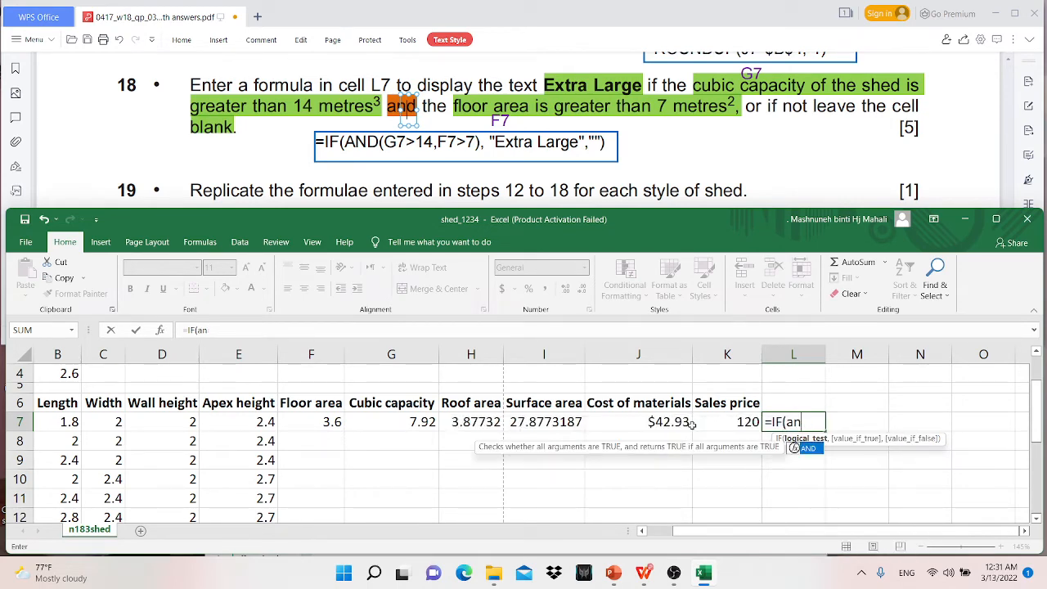
{"action": "type", "text": "AND"}
{"action": "double_click", "coordinate": [795, 449]}
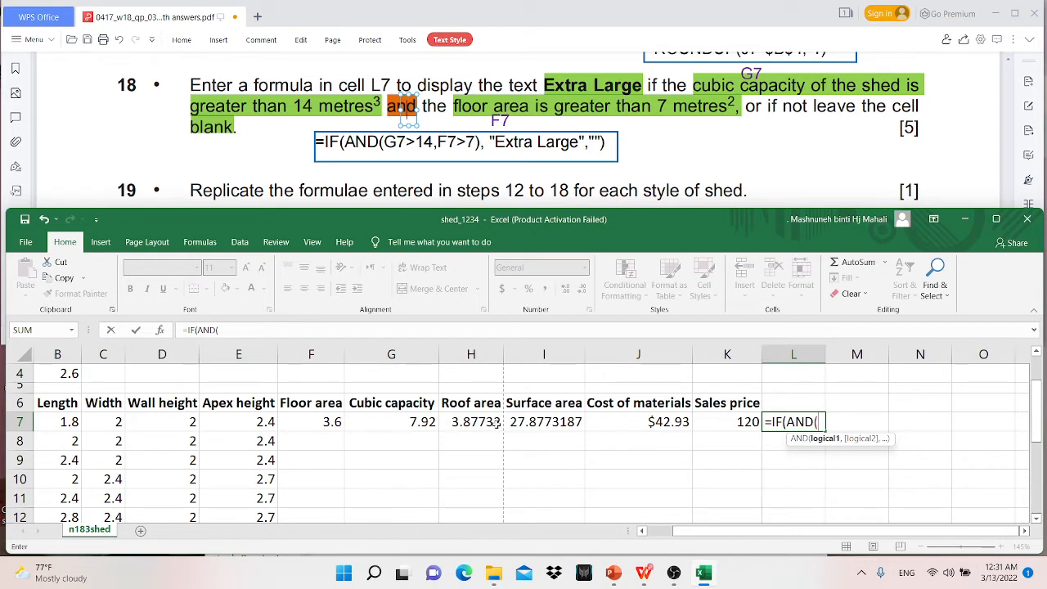
Add the two AND conditions G7>14 and F7>7 to the L7 formula and close the AND function
{"action": "left_click", "coordinate": [390, 423]}
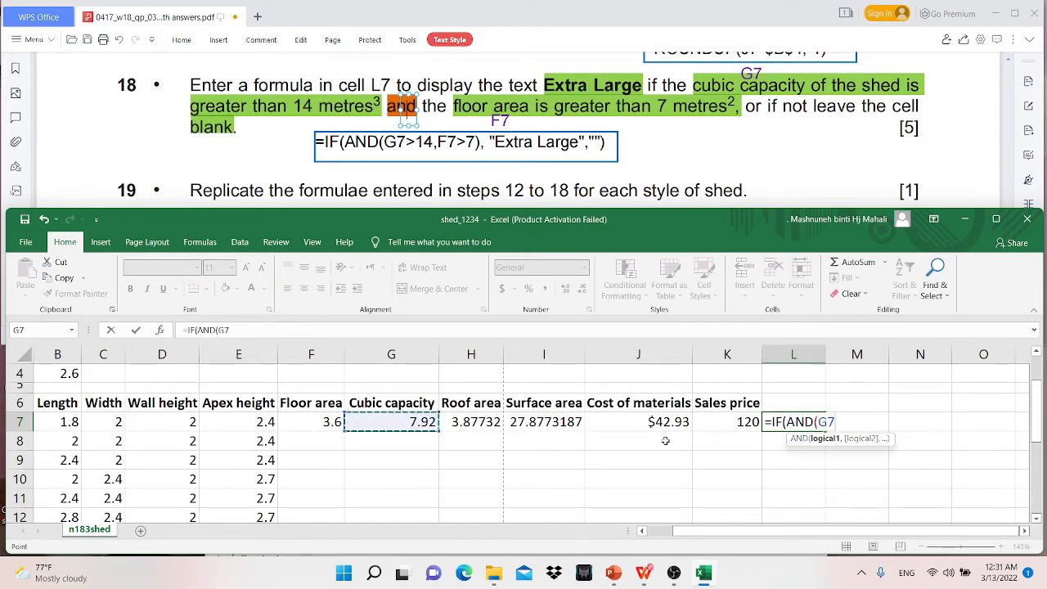
{"action": "type", "text": ">"}
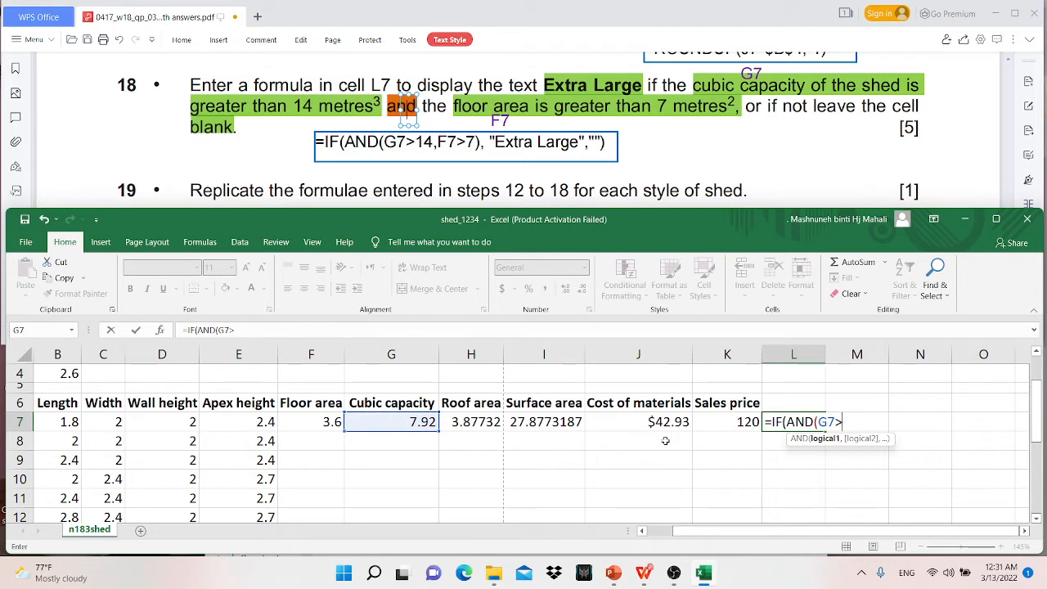
{"action": "type", "text": "14"}
{"action": "type", "text": ","}
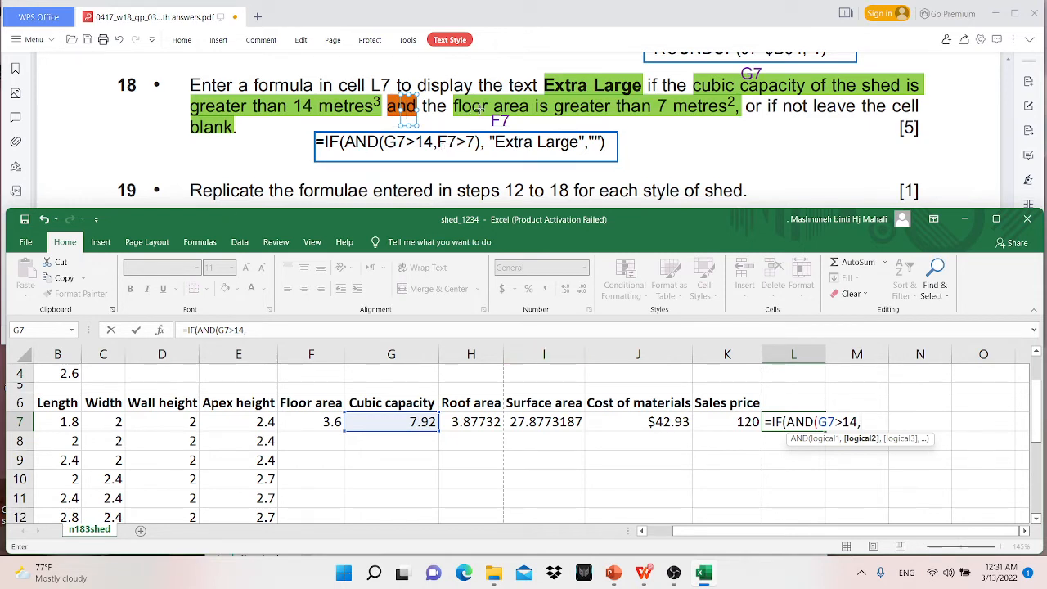
{"action": "left_click", "coordinate": [318, 423]}
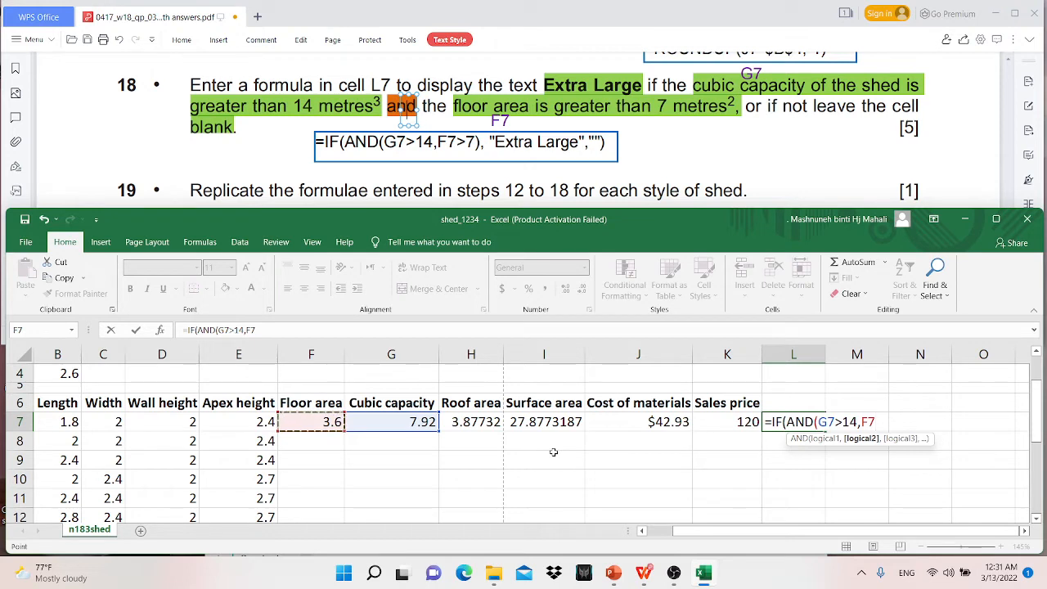
{"action": "type", "text": ">7"}
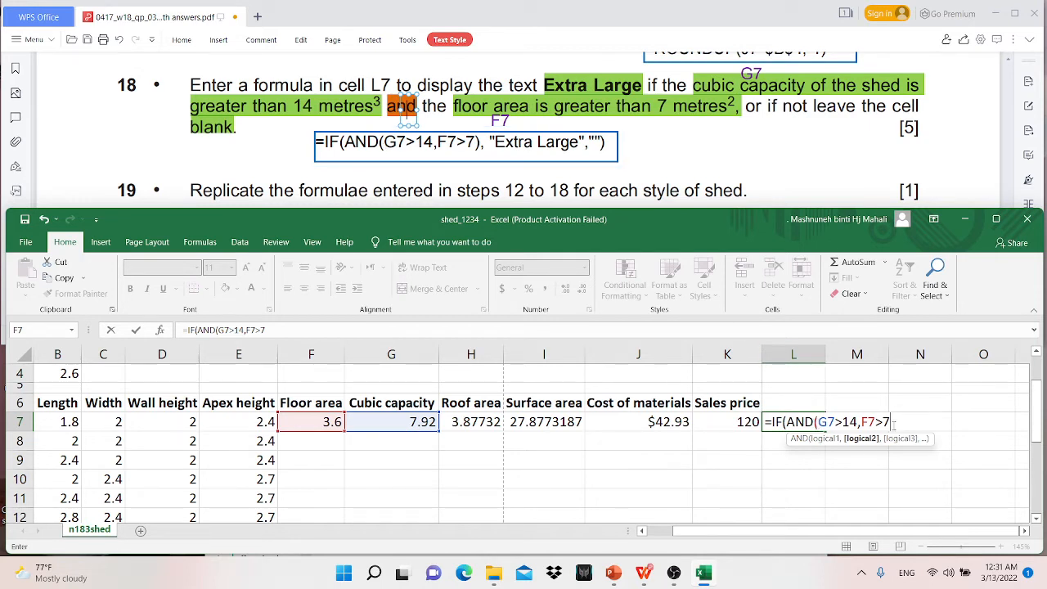
{"action": "type", "text": ")"}
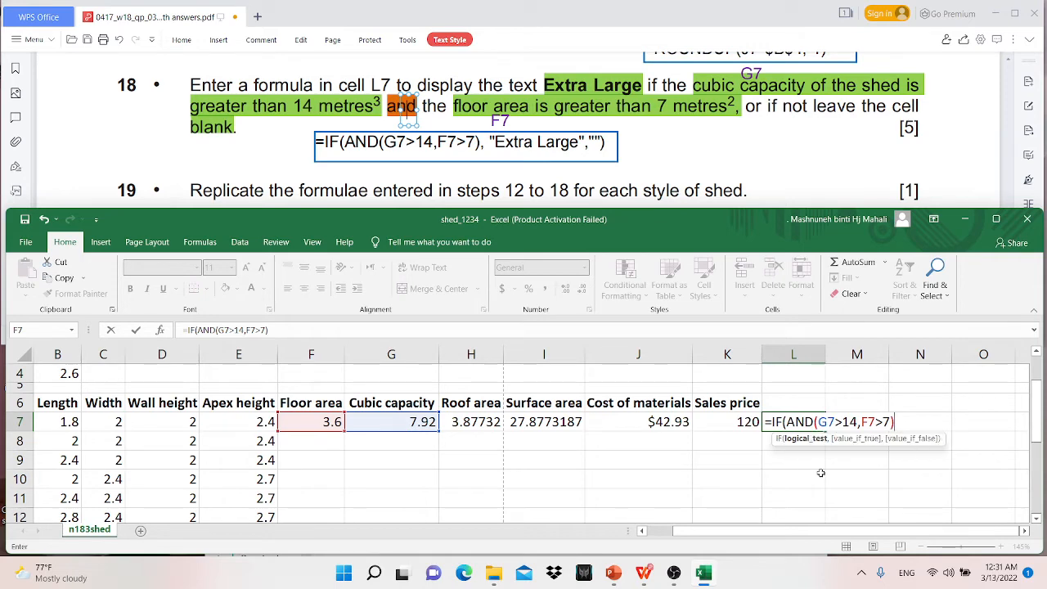
Complete the L7 formula with "Extra Large" as the true result and "" as the false result, and enter it
{"action": "left_click", "coordinate": [1024, 532]}
{"action": "left_click", "coordinate": [1024, 532]}
{"action": "left_click", "coordinate": [1024, 531]}
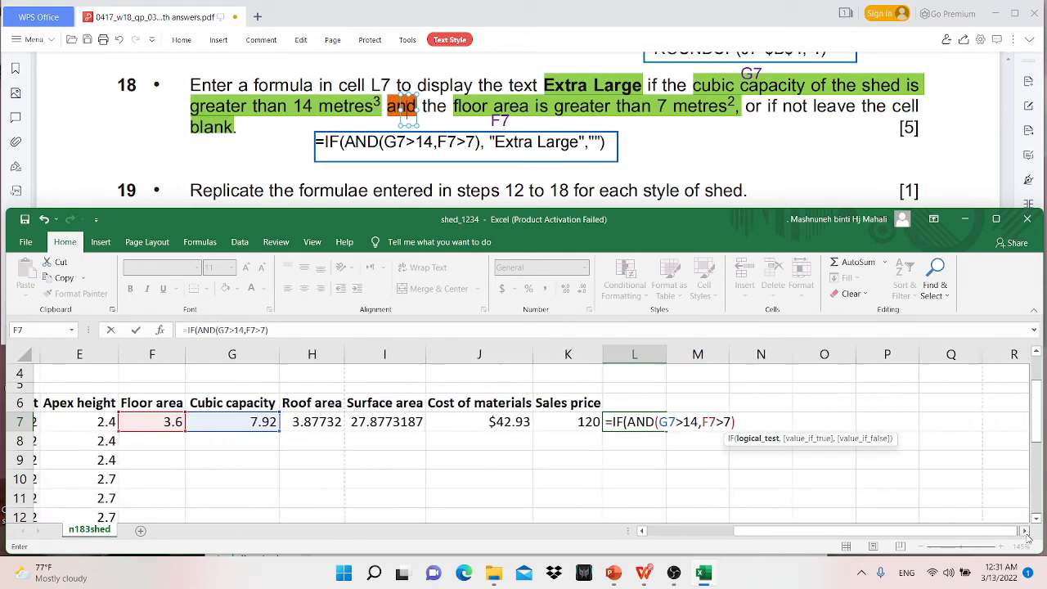
{"action": "left_click", "coordinate": [1024, 532]}
{"action": "left_click", "coordinate": [1025, 532]}
{"action": "left_click", "coordinate": [1024, 532]}
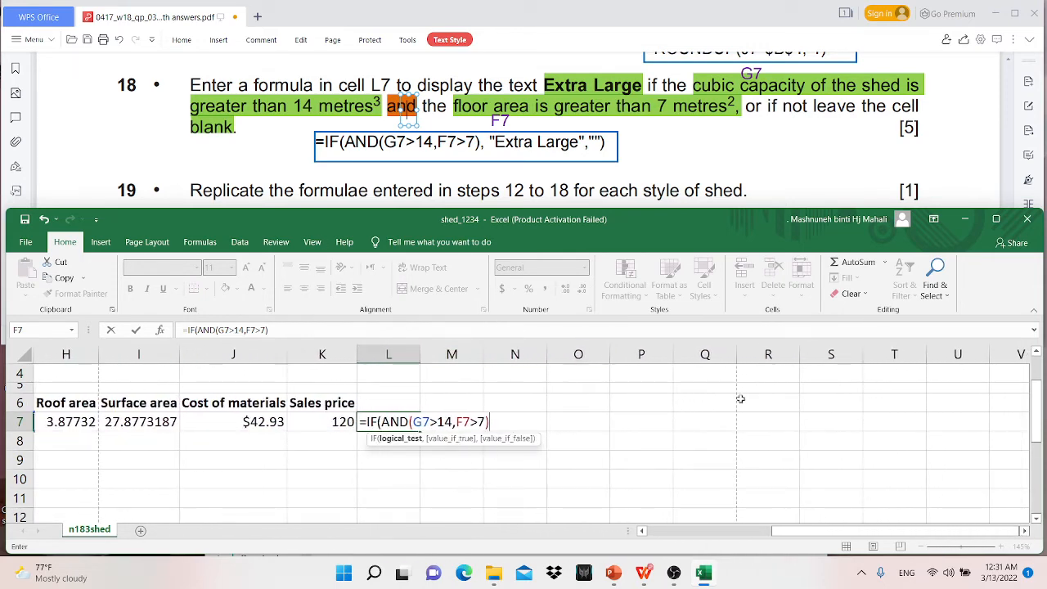
{"action": "type", "text": ","}
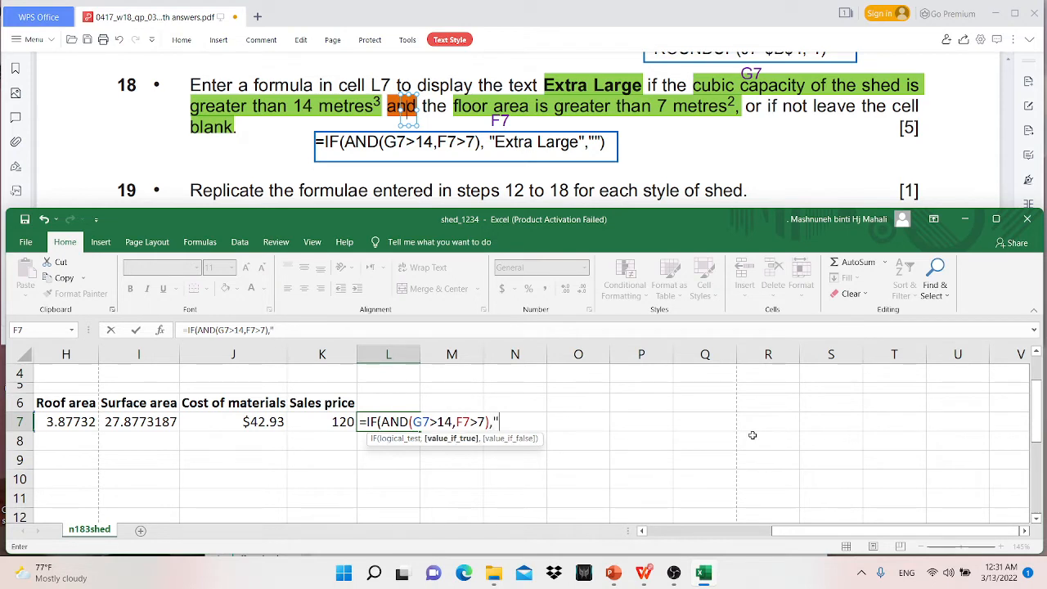
{"action": "type", "text": "\"e"}
{"action": "key", "text": "Caps_Lock"}
{"action": "key", "text": "BackSpace"}
{"action": "type", "text": "Extra Large"}
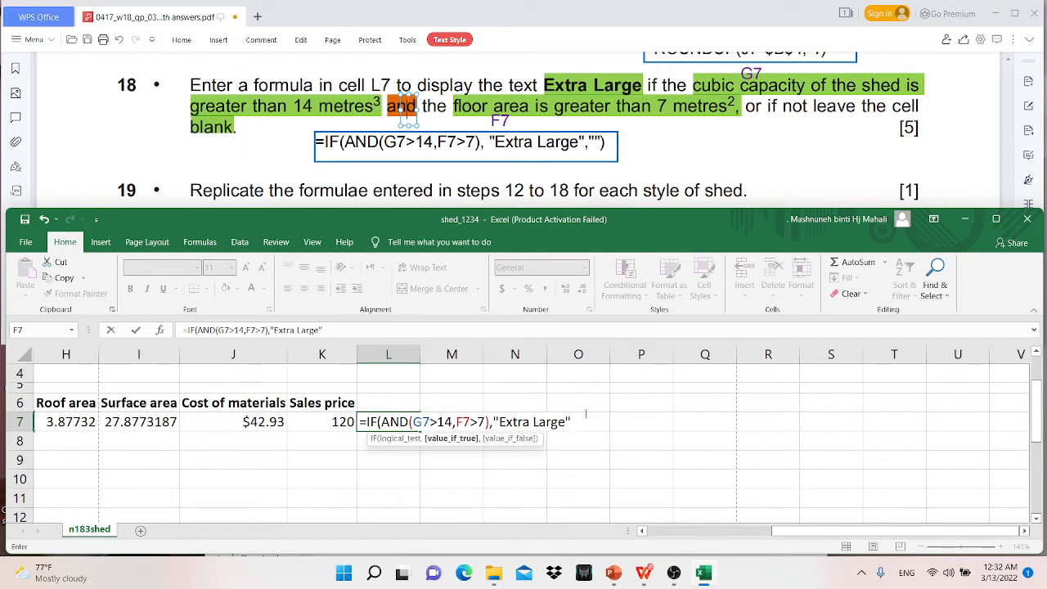
{"action": "type", "text": "\","}
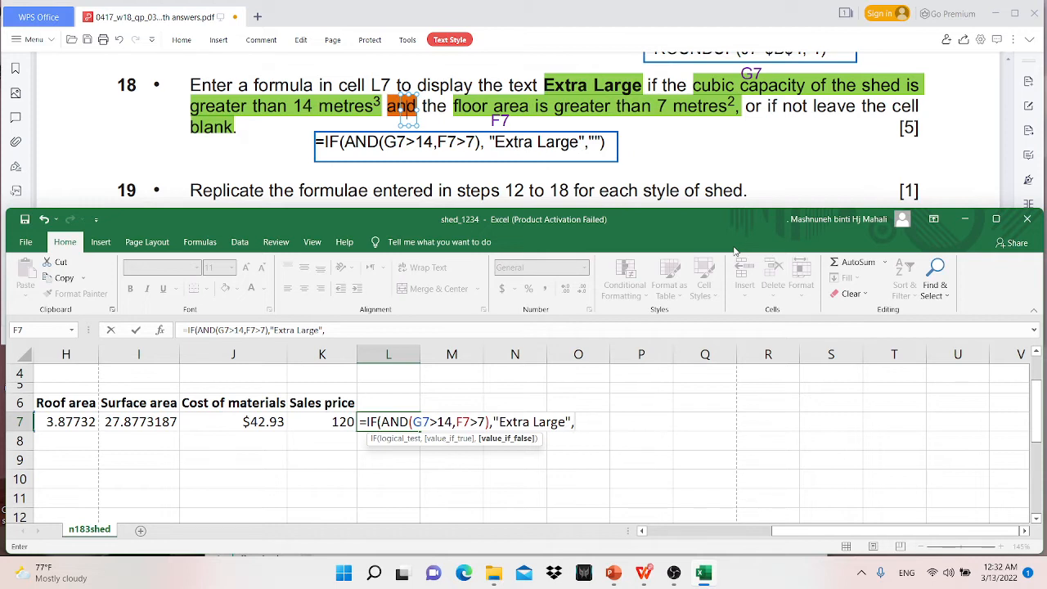
{"action": "type", "text": "\""}
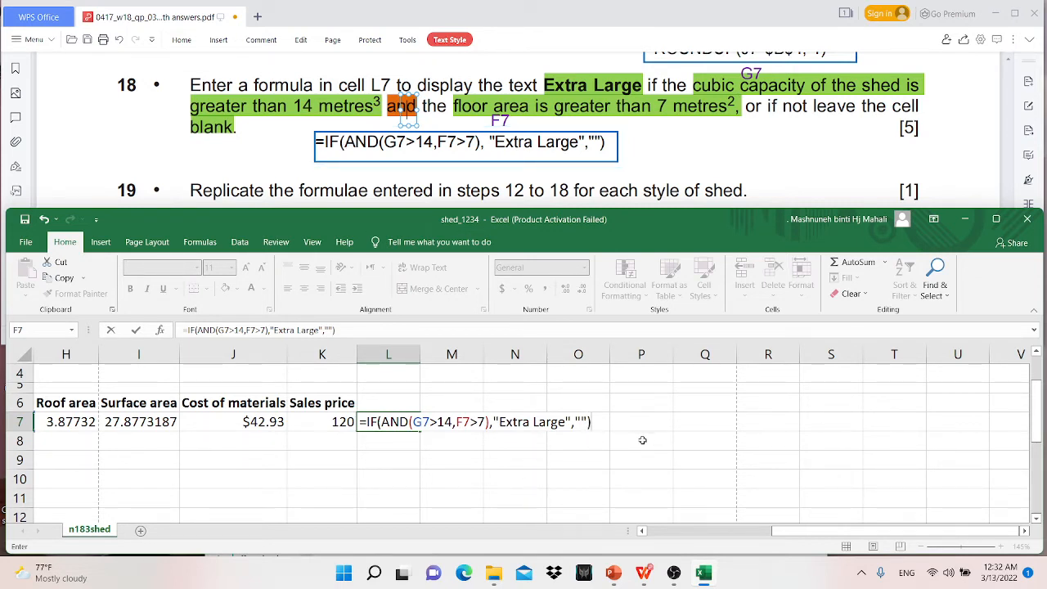
{"action": "key", "text": "Return"}
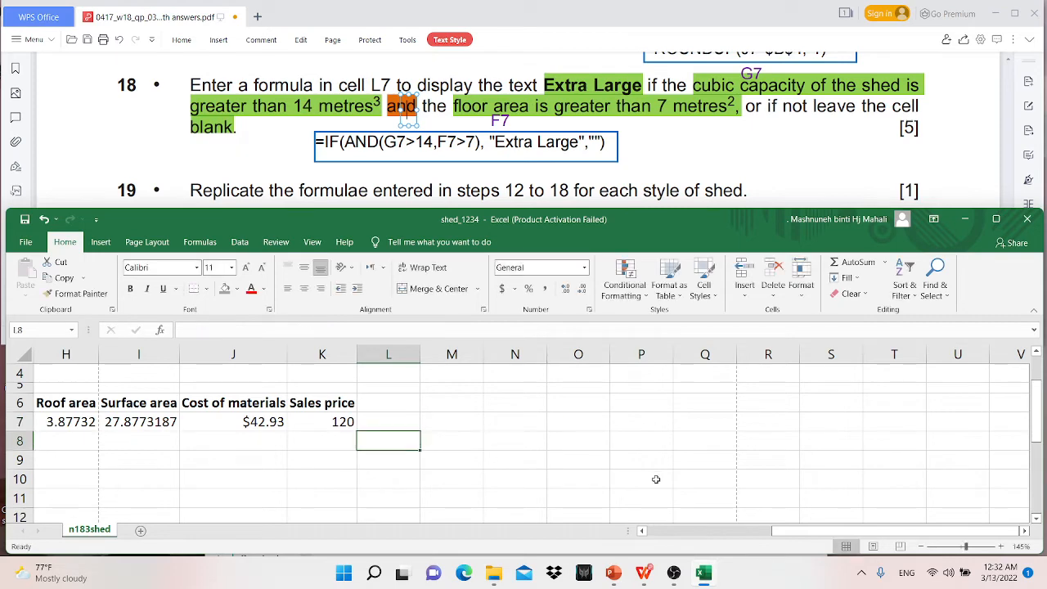
Check the L7 formula against the cubic capacity in G7 and the floor area in F7
{"action": "left_click", "coordinate": [391, 422]}
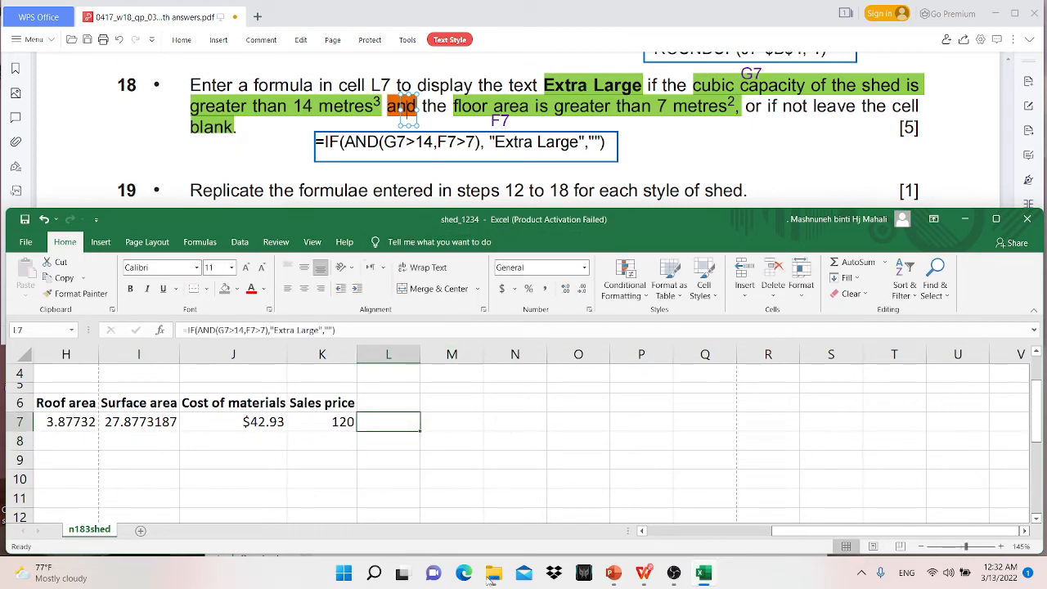
{"action": "left_click_drag", "start_coordinate": [808, 530], "coordinate": [728, 524]}
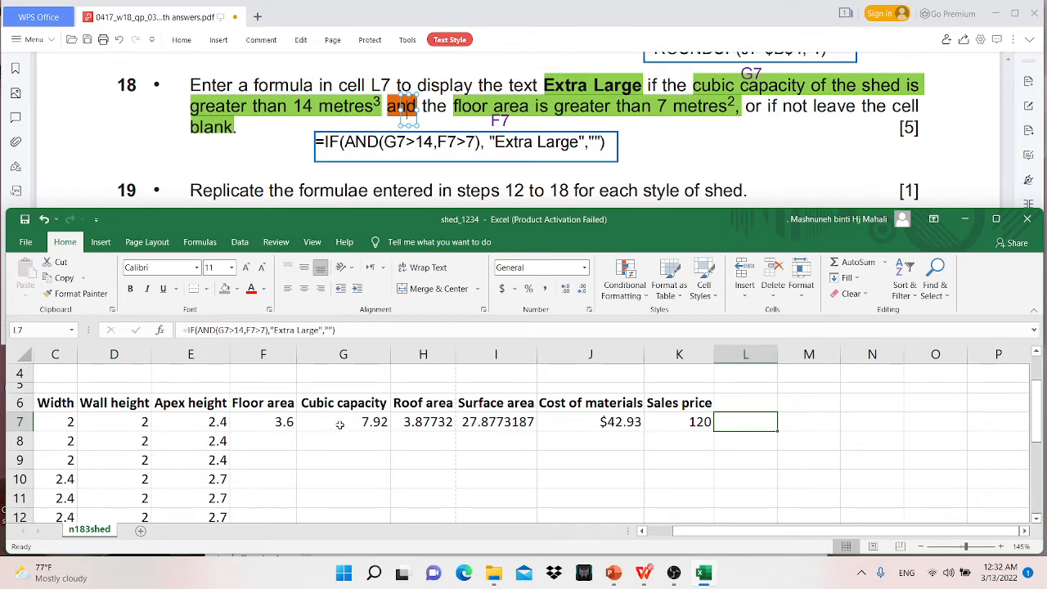
{"action": "scroll", "coordinate": [732, 452], "scroll_direction": "down", "scroll_amount": 1}
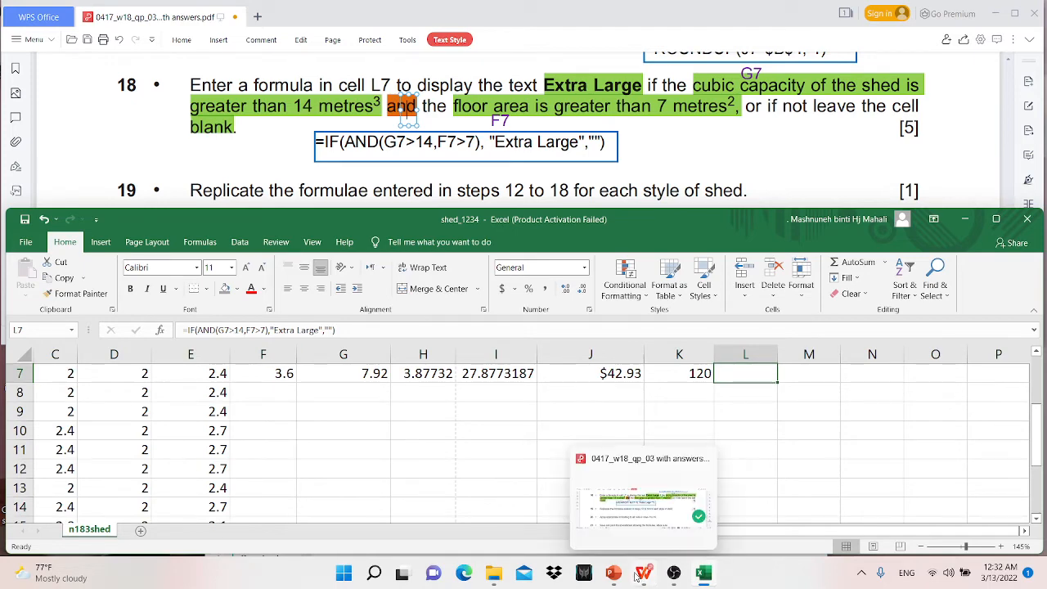
Read question 19 in the exam paper and review which formulae steps 12 to 18 cover
{"action": "left_click", "coordinate": [200, 150]}
{"action": "scroll", "coordinate": [264, 161], "scroll_direction": "down", "scroll_amount": 2}
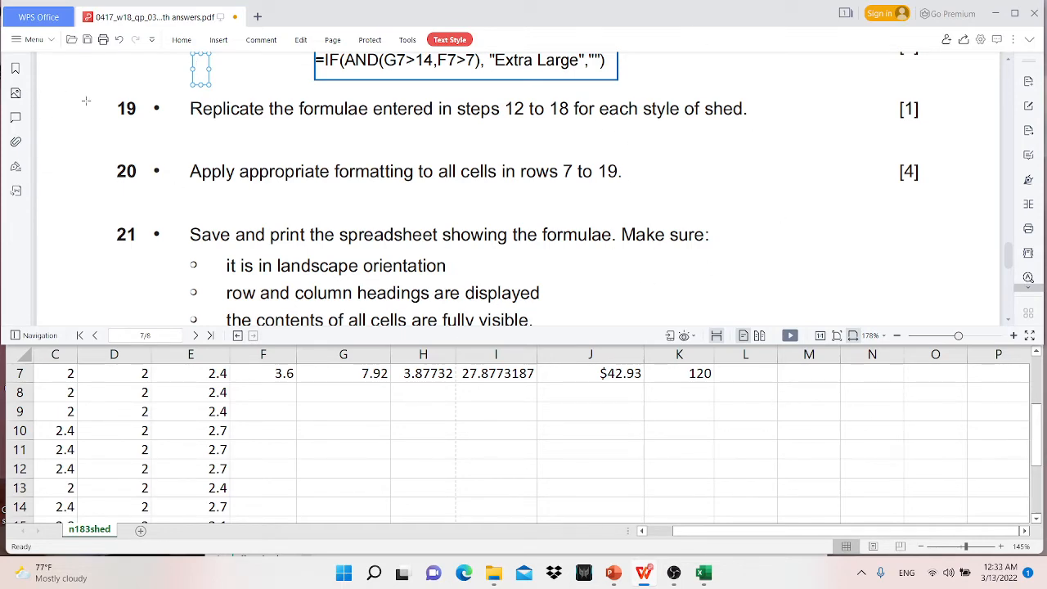
{"action": "scroll", "coordinate": [85, 99], "scroll_direction": "up", "scroll_amount": 15}
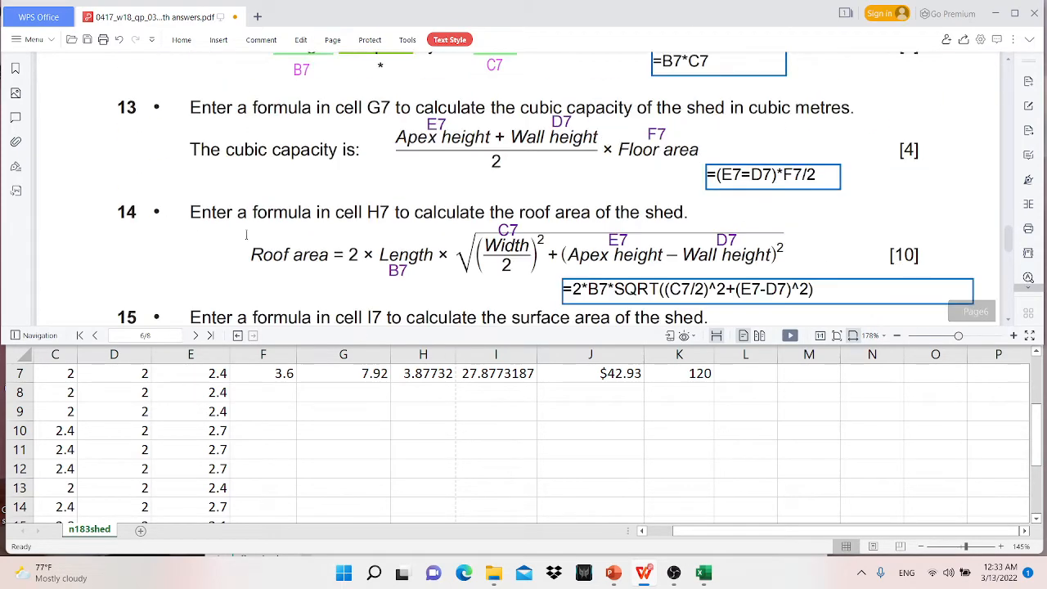
{"action": "scroll", "coordinate": [246, 235], "scroll_direction": "up", "scroll_amount": 4}
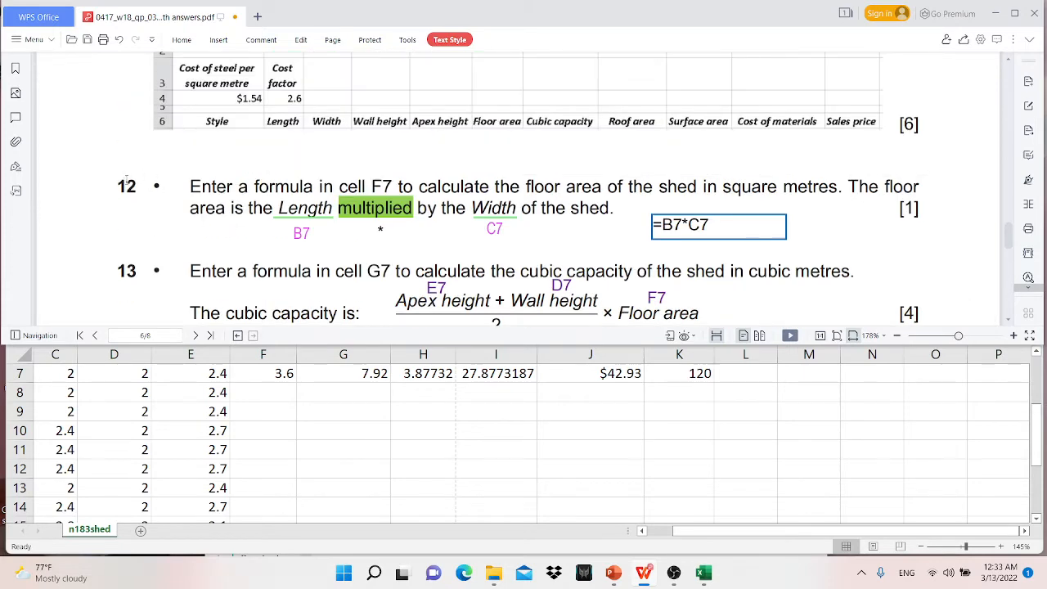
{"action": "scroll", "coordinate": [127, 182], "scroll_direction": "down", "scroll_amount": 15}
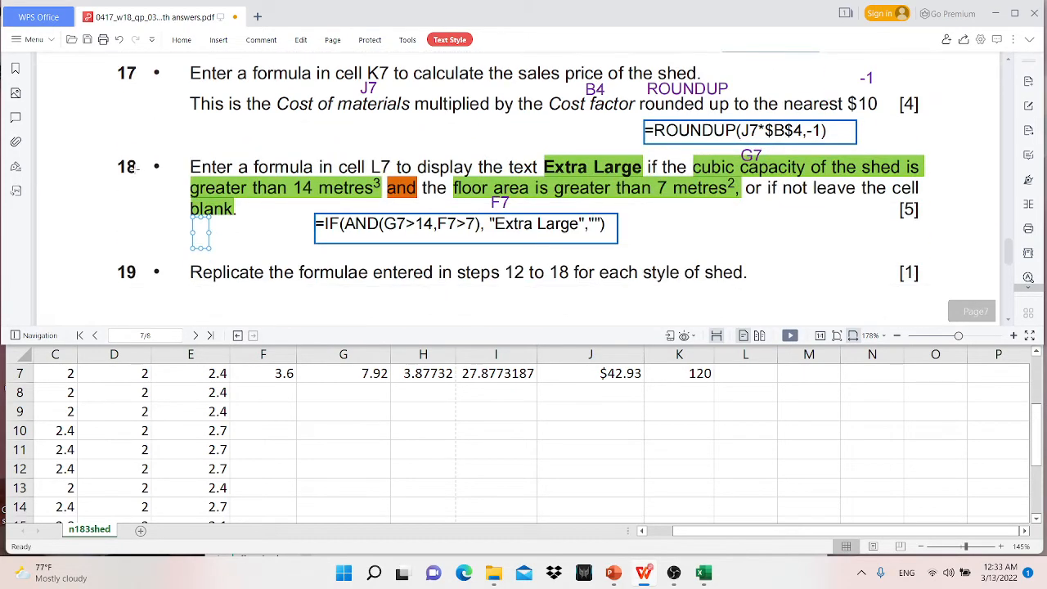
{"action": "scroll", "coordinate": [135, 168], "scroll_direction": "down", "scroll_amount": 3}
{"action": "scroll", "coordinate": [205, 225], "scroll_direction": "up", "scroll_amount": 1}
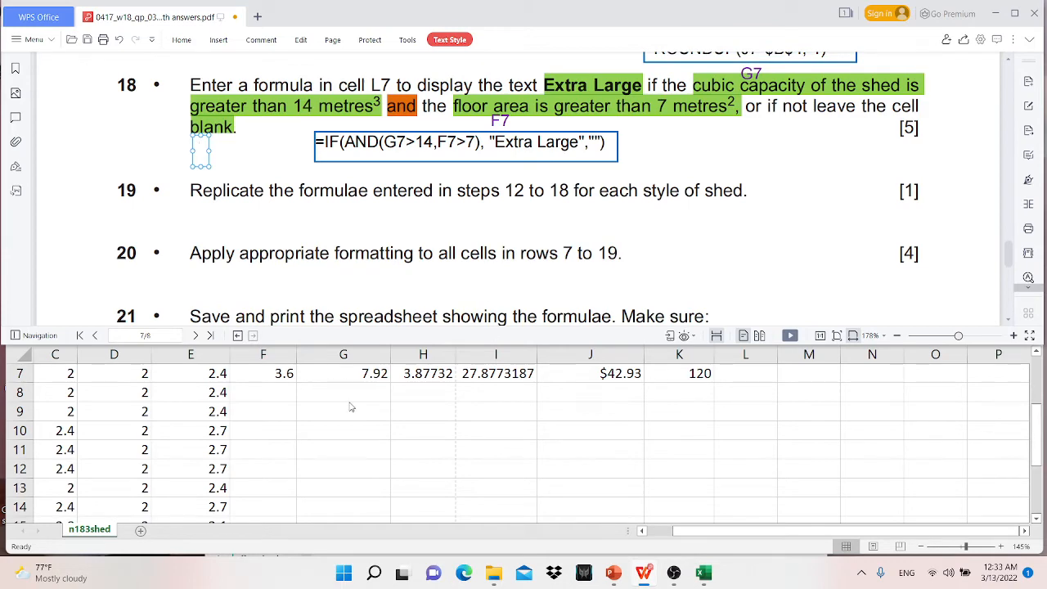
Maximize the shed_1234 workbook window and show the shed table from the Style column through column L
{"action": "scroll", "coordinate": [336, 502], "scroll_direction": "down", "scroll_amount": 2}
{"action": "left_click", "coordinate": [335, 497]}
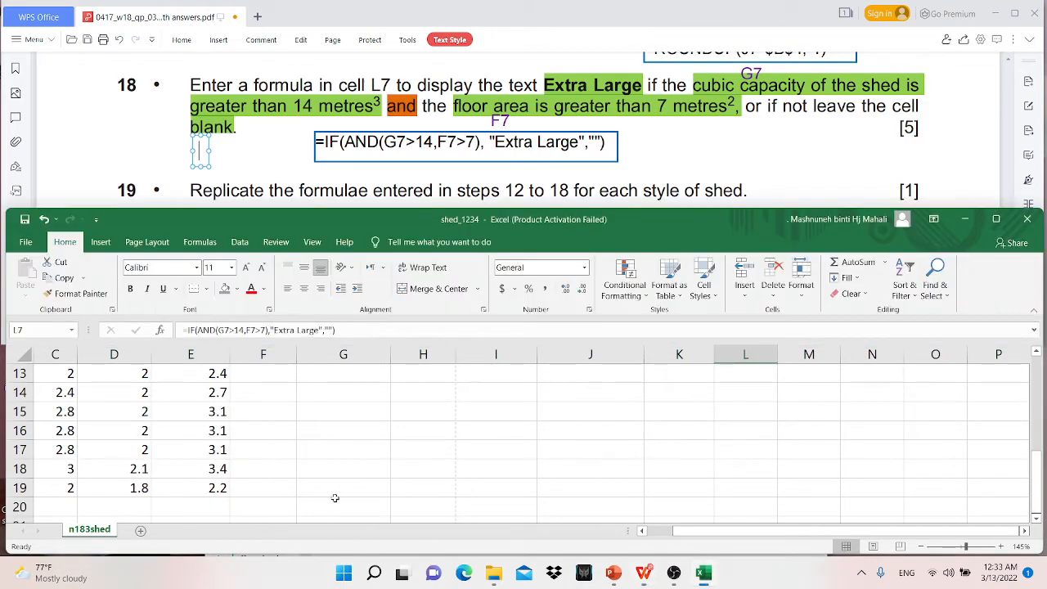
{"action": "left_click", "coordinate": [253, 485]}
{"action": "left_click_drag", "start_coordinate": [431, 219], "coordinate": [434, 216]}
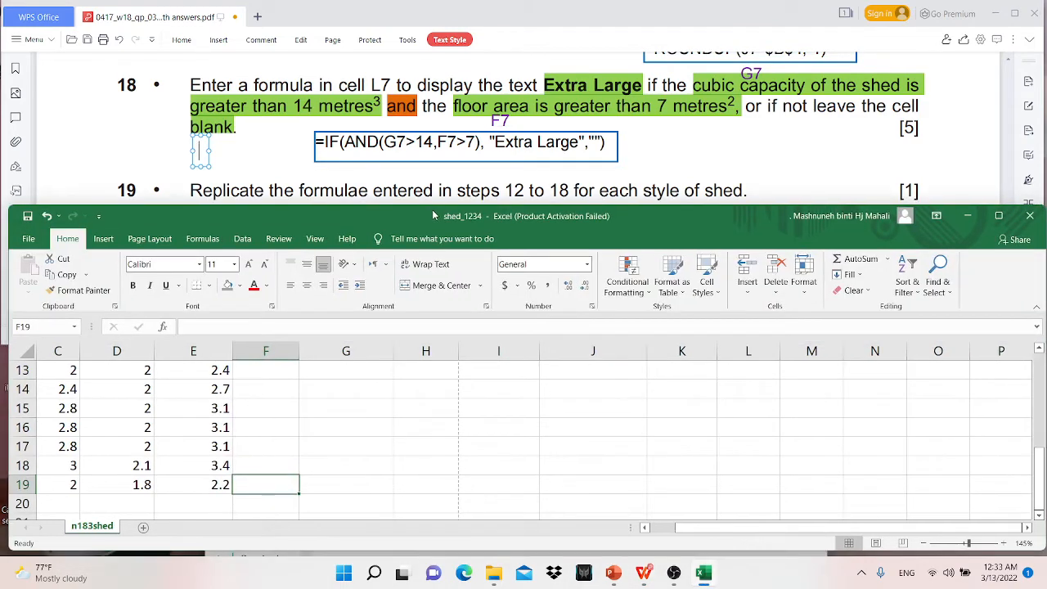
{"action": "double_click", "coordinate": [427, 212]}
{"action": "scroll", "coordinate": [335, 338], "scroll_direction": "up", "scroll_amount": 4}
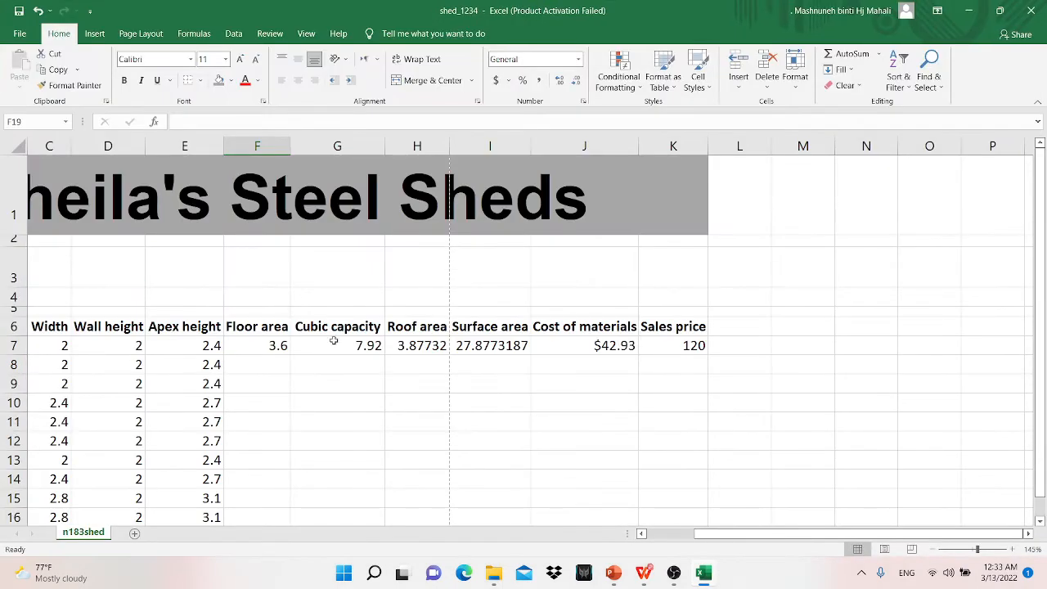
{"action": "scroll", "coordinate": [355, 334], "scroll_direction": "down", "scroll_amount": 2}
{"action": "scroll", "coordinate": [354, 335], "scroll_direction": "up", "scroll_amount": 2}
{"action": "left_click_drag", "start_coordinate": [836, 536], "coordinate": [748, 527]}
Try replicating the formulae in F7:K7 down to row 13, and undo the fill
{"action": "left_click_drag", "start_coordinate": [425, 344], "coordinate": [840, 339]}
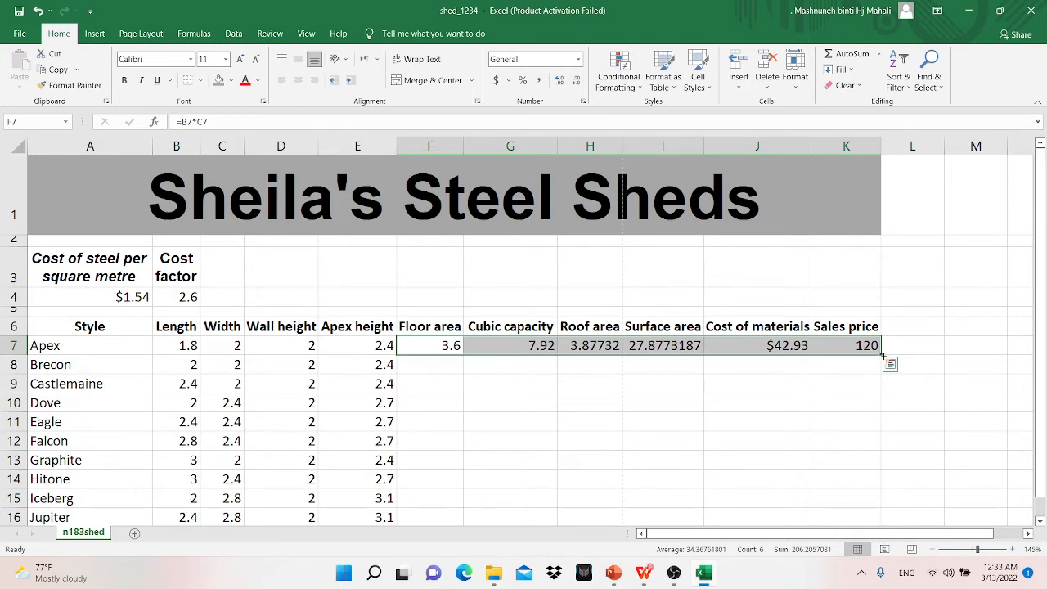
{"action": "left_click_drag", "start_coordinate": [881, 355], "coordinate": [864, 469]}
{"action": "scroll", "coordinate": [713, 465], "scroll_direction": "down", "scroll_amount": 3}
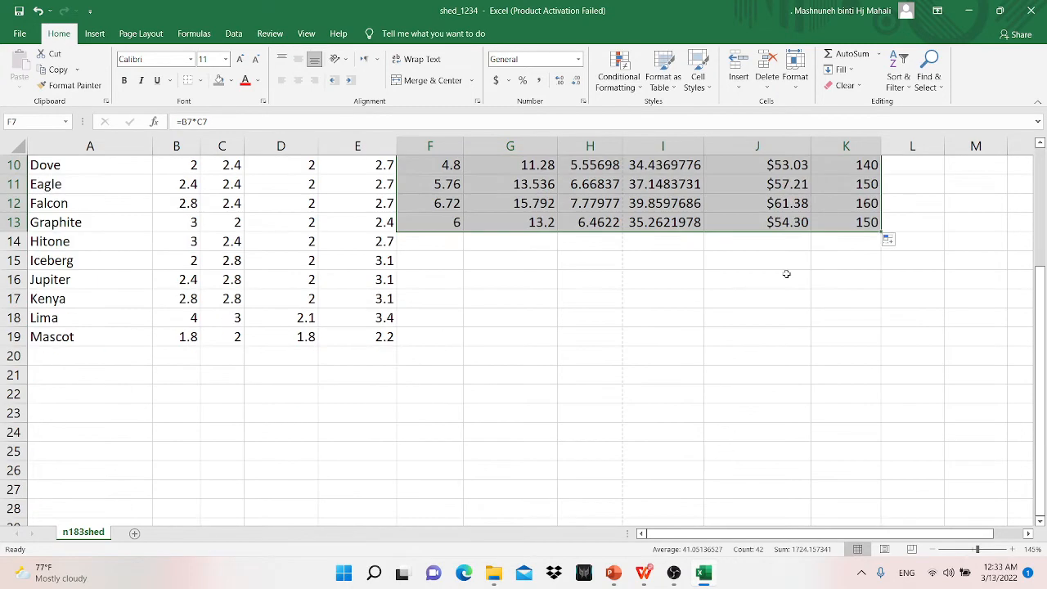
{"action": "scroll", "coordinate": [786, 274], "scroll_direction": "up", "scroll_amount": 3}
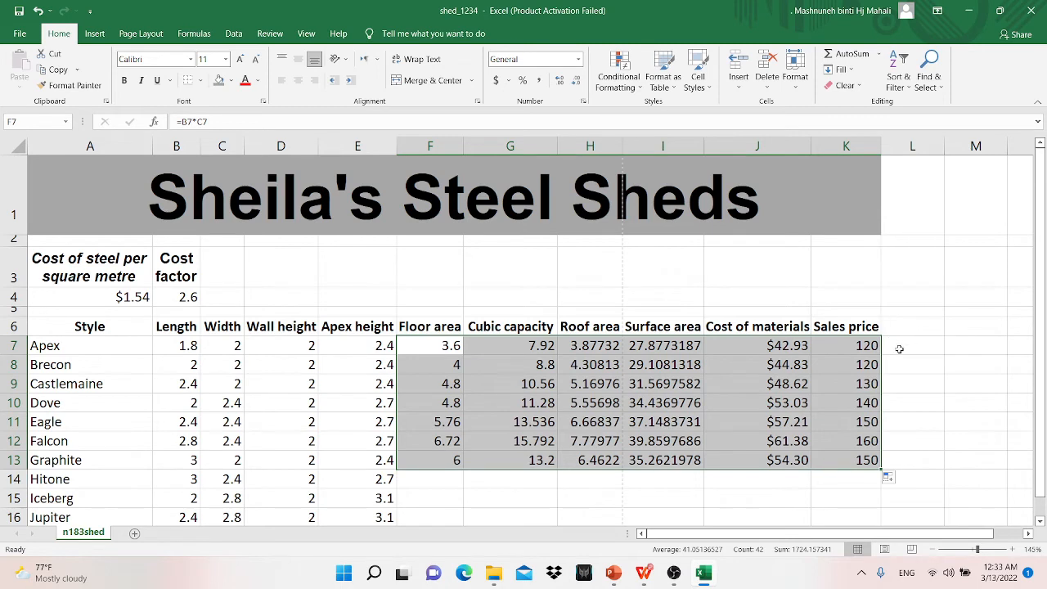
{"action": "key", "text": "ctrl+z"}
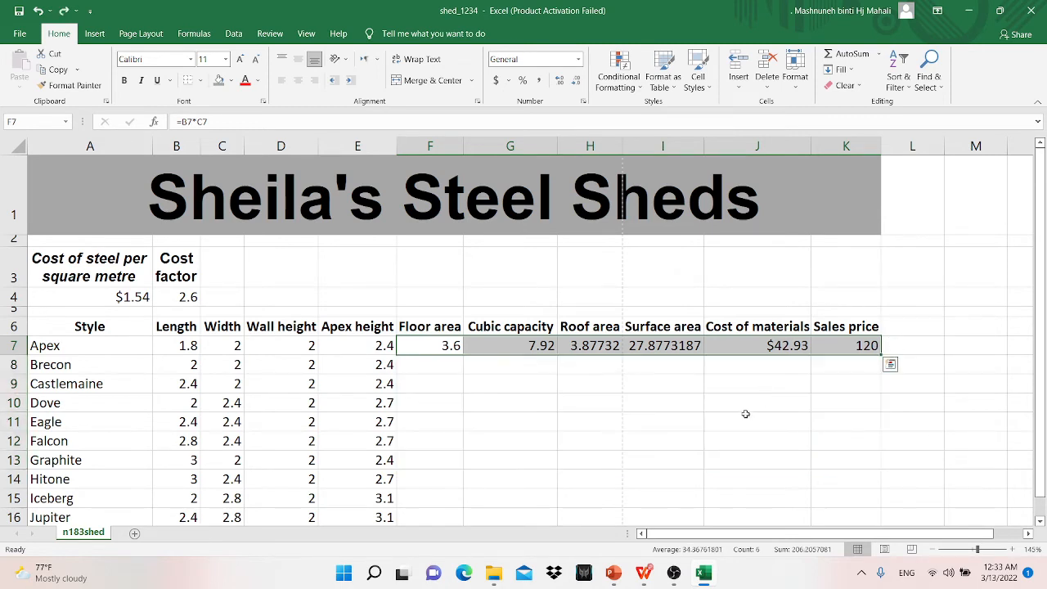
Replicate the formulae in F7:L7 down to row 19 for every style of shed
{"action": "left_click_drag", "start_coordinate": [413, 342], "coordinate": [907, 351]}
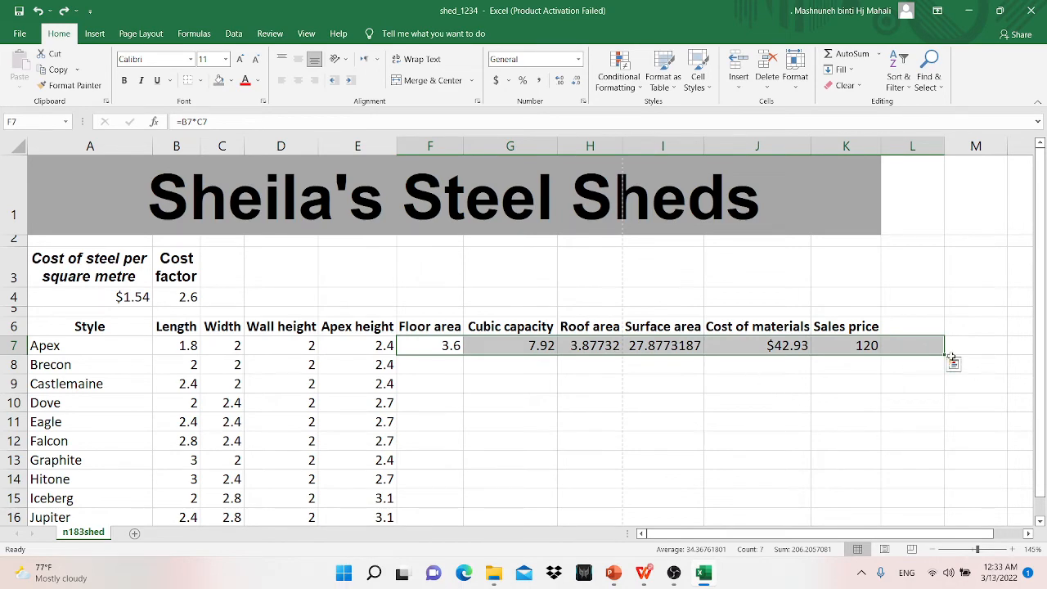
{"action": "left_click_drag", "start_coordinate": [945, 355], "coordinate": [950, 504]}
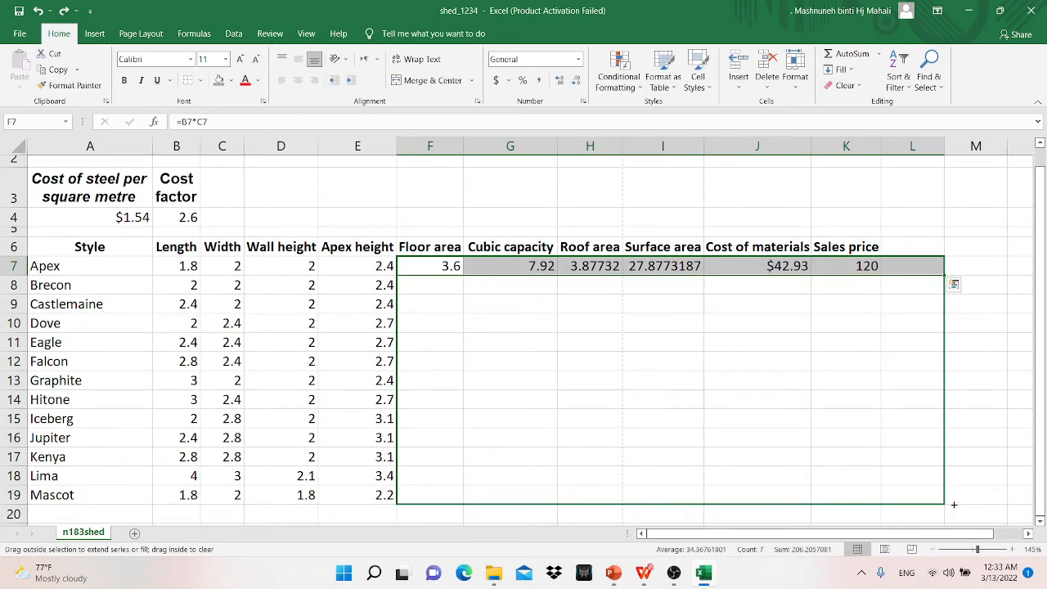
{"action": "left_click_drag", "start_coordinate": [955, 505], "coordinate": [955, 505]}
Check the Extra Large entries in column L, comparing Hitone's with its cubic capacity and floor area
{"action": "left_click", "coordinate": [920, 419]}
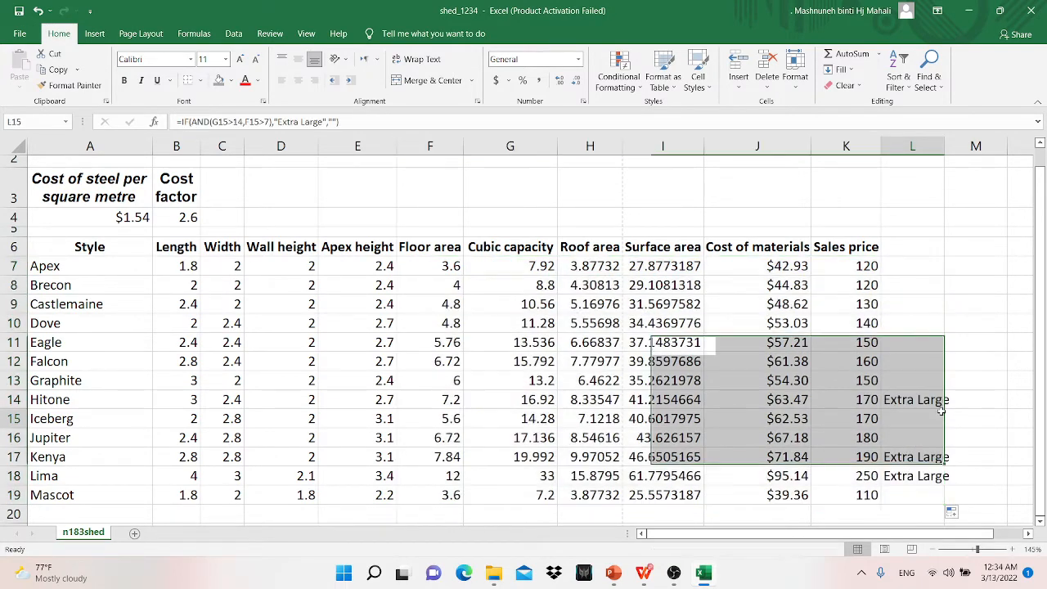
{"action": "left_click", "coordinate": [933, 401]}
{"action": "left_click", "coordinate": [929, 458]}
{"action": "left_click", "coordinate": [926, 478]}
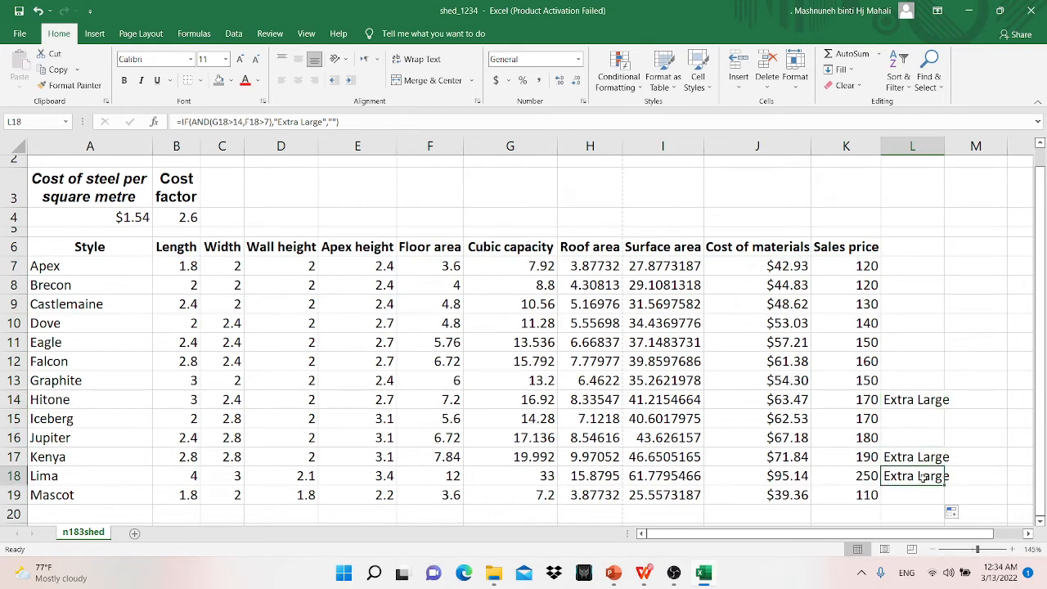
{"action": "left_click", "coordinate": [920, 400]}
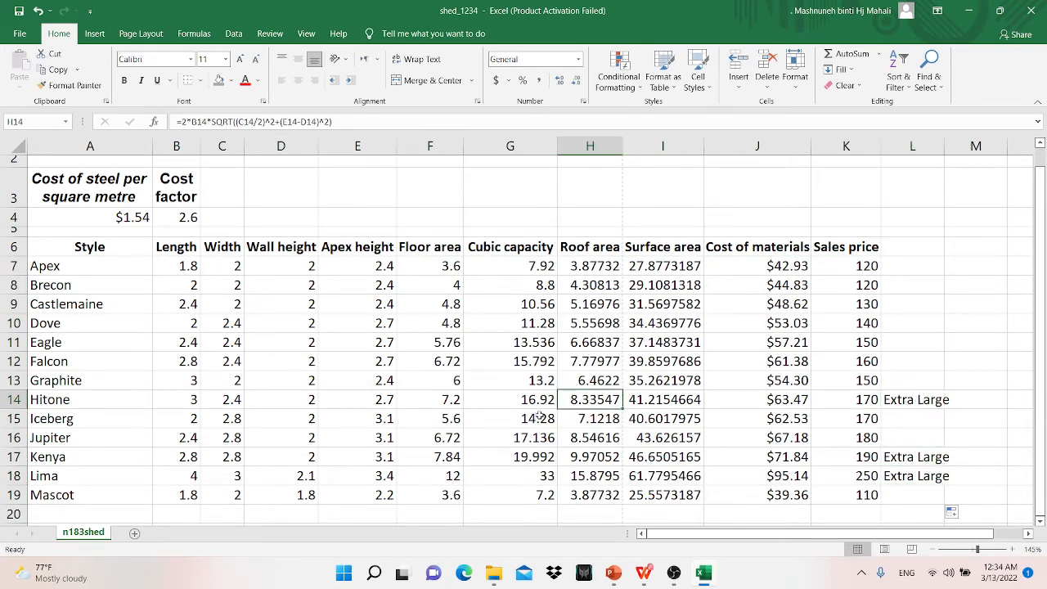
{"action": "left_click", "coordinate": [536, 403]}
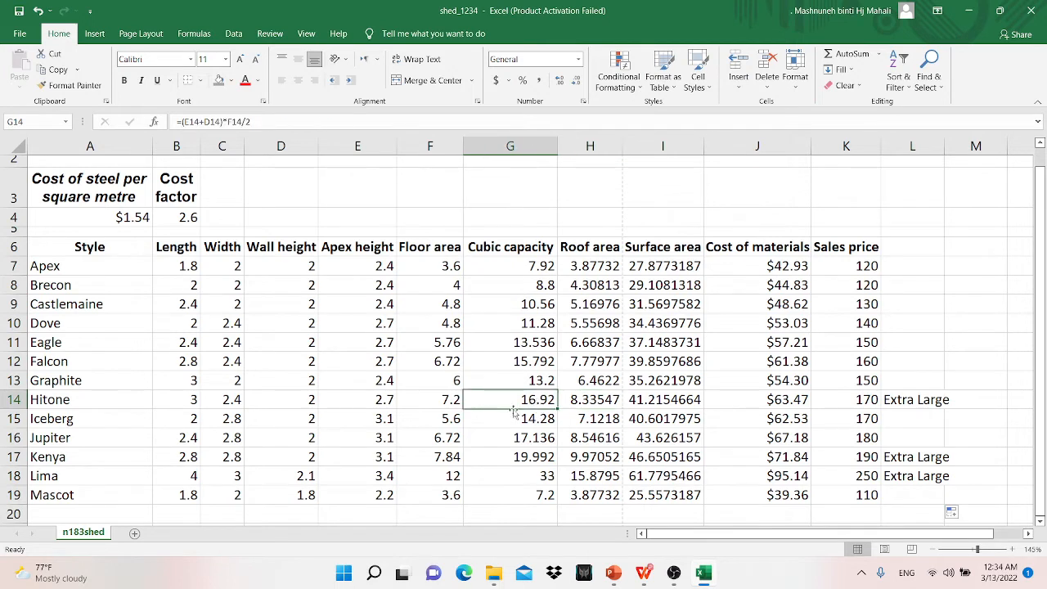
{"action": "left_click", "coordinate": [444, 401]}
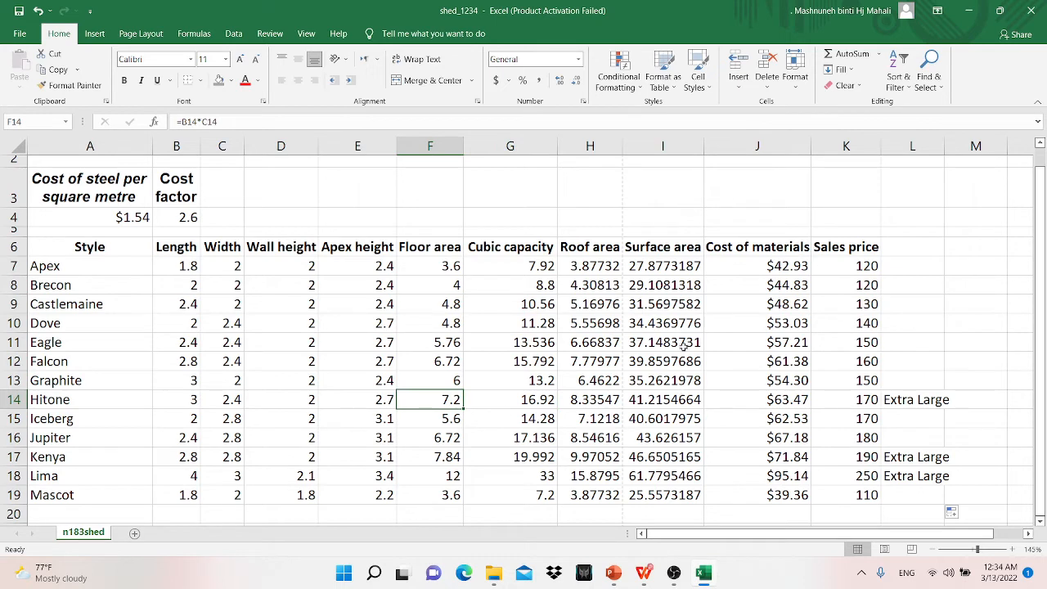
{"action": "left_click", "coordinate": [936, 407]}
{"action": "left_click", "coordinate": [923, 460]}
Auto-fit the width of column L to its contents
{"action": "left_click", "coordinate": [921, 491]}
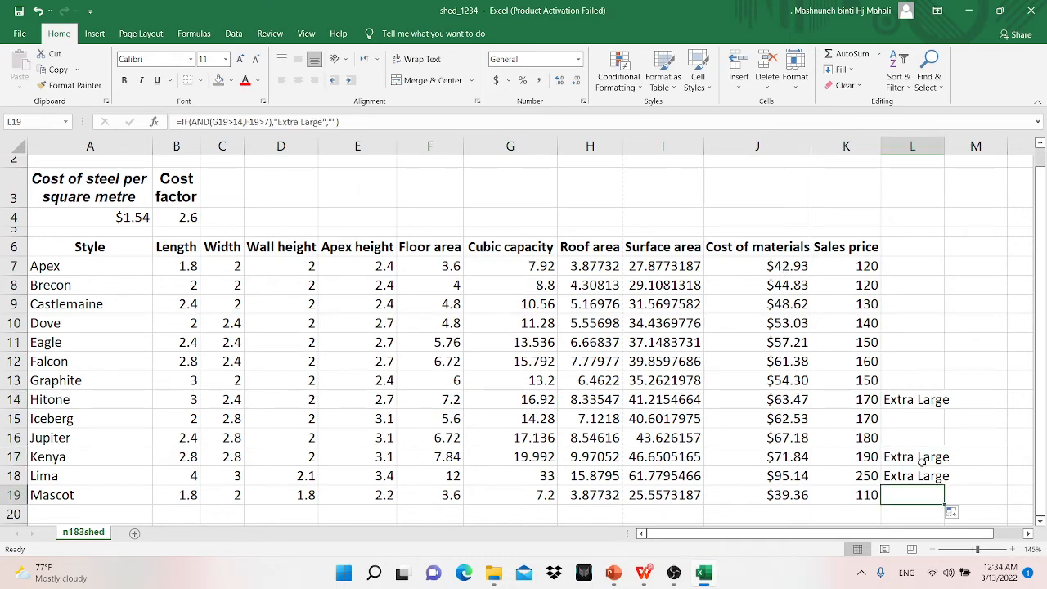
{"action": "left_click", "coordinate": [920, 476]}
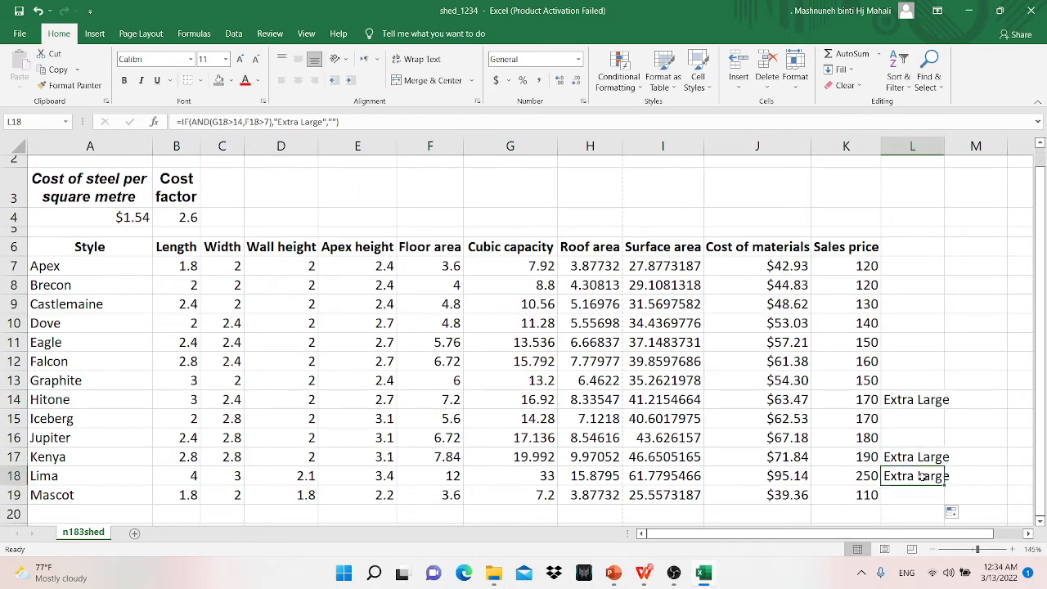
{"action": "double_click", "coordinate": [944, 147]}
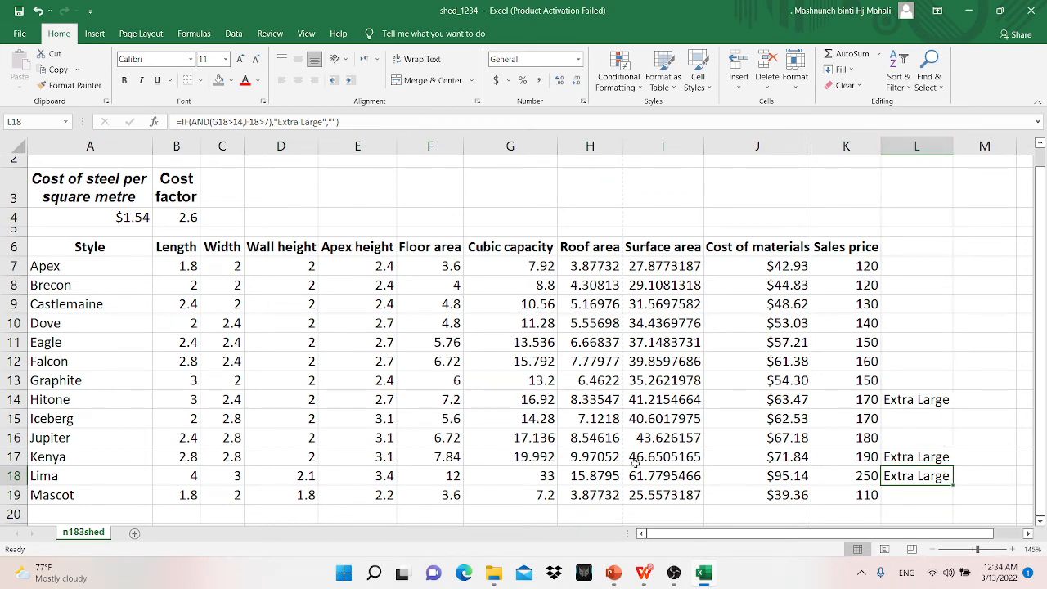
Restore the workbook window to a smaller size and read question 20 in the WPS Office exam paper about formatting rows 7 to 19
{"action": "double_click", "coordinate": [698, 25]}
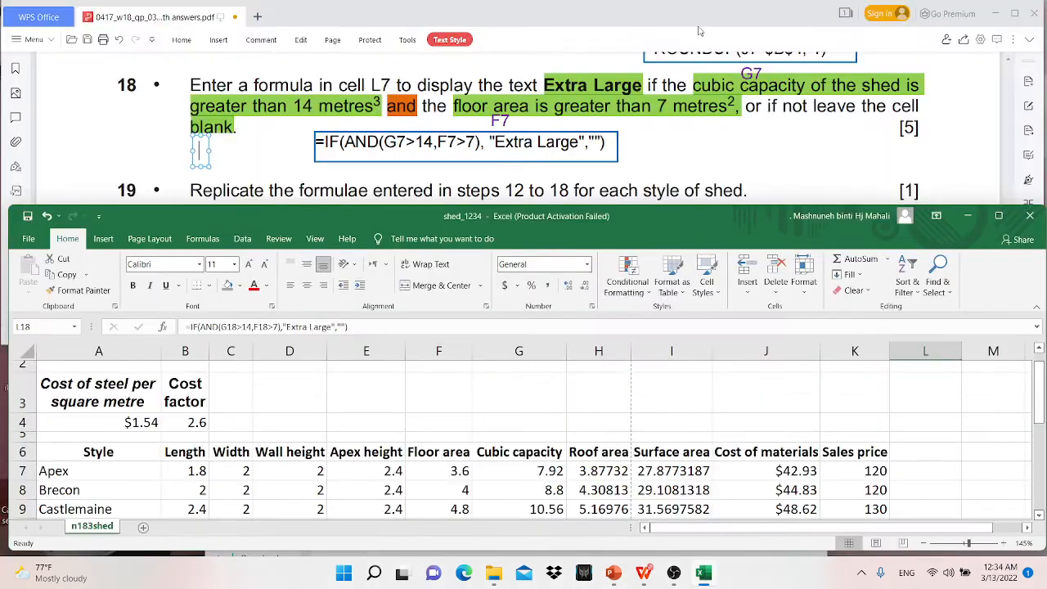
{"action": "left_click", "coordinate": [648, 16]}
{"action": "scroll", "coordinate": [645, 254], "scroll_direction": "down", "scroll_amount": 1}
{"action": "scroll", "coordinate": [645, 253], "scroll_direction": "down", "scroll_amount": 1}
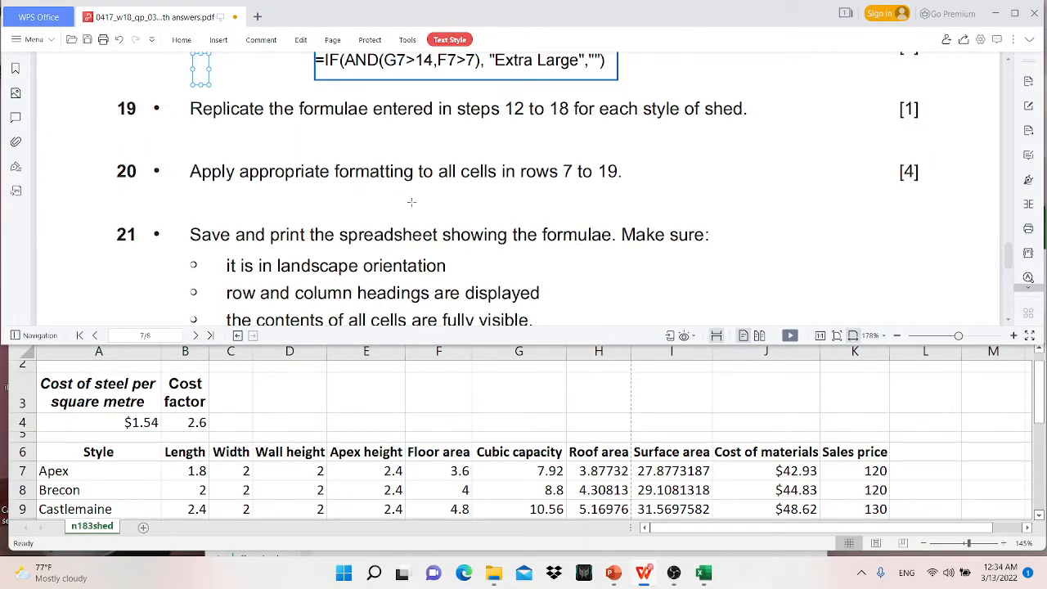
{"action": "scroll", "coordinate": [524, 213], "scroll_direction": "up", "scroll_amount": 1}
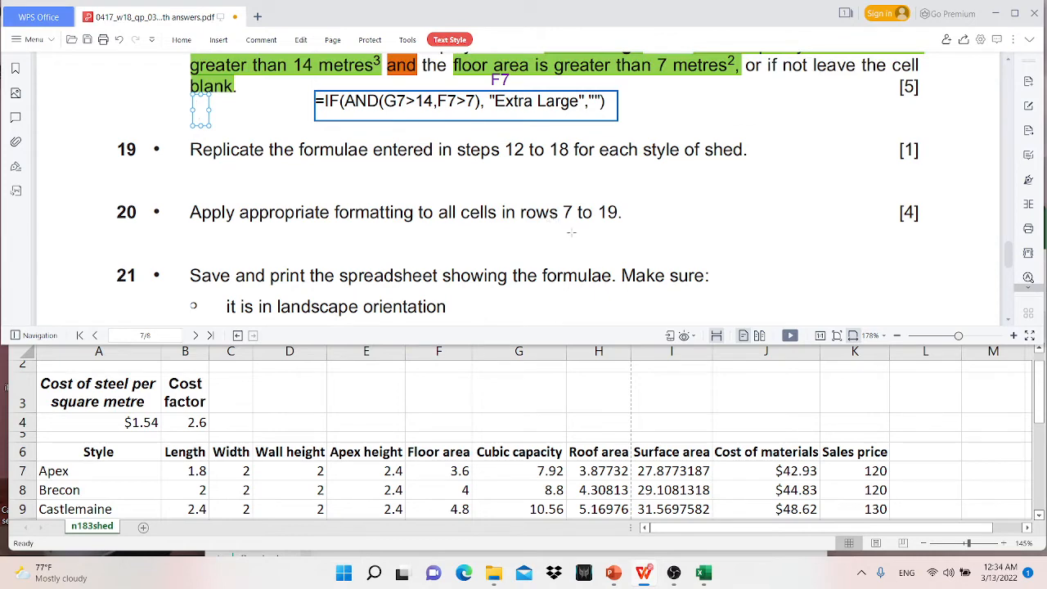
{"action": "scroll", "coordinate": [22, 453], "scroll_direction": "down", "scroll_amount": 1}
{"action": "left_click", "coordinate": [18, 399]}
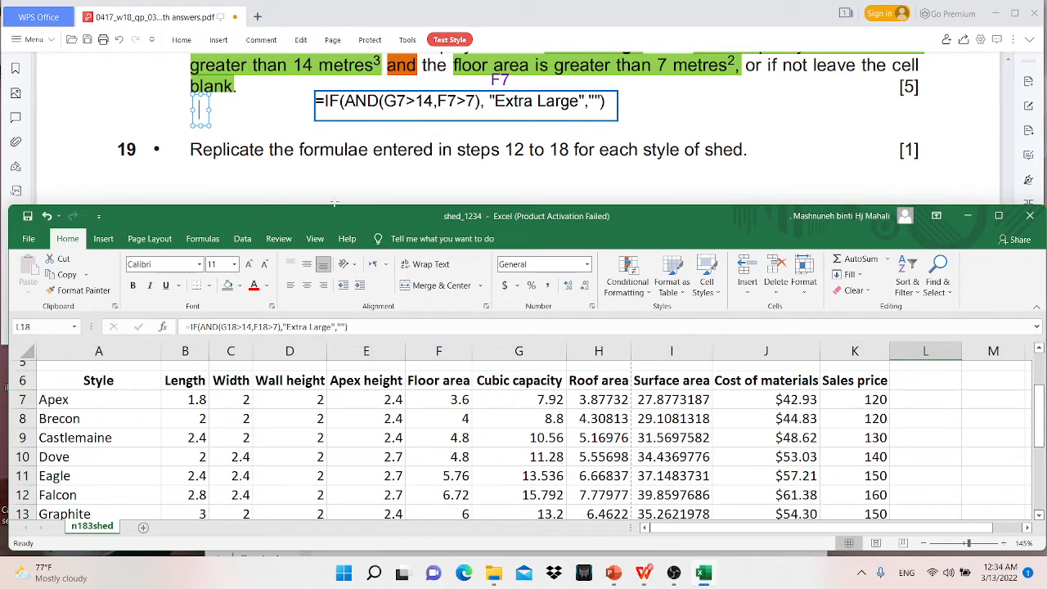
{"action": "left_click", "coordinate": [531, 160]}
{"action": "scroll", "coordinate": [51, 478], "scroll_direction": "down", "scroll_amount": 4}
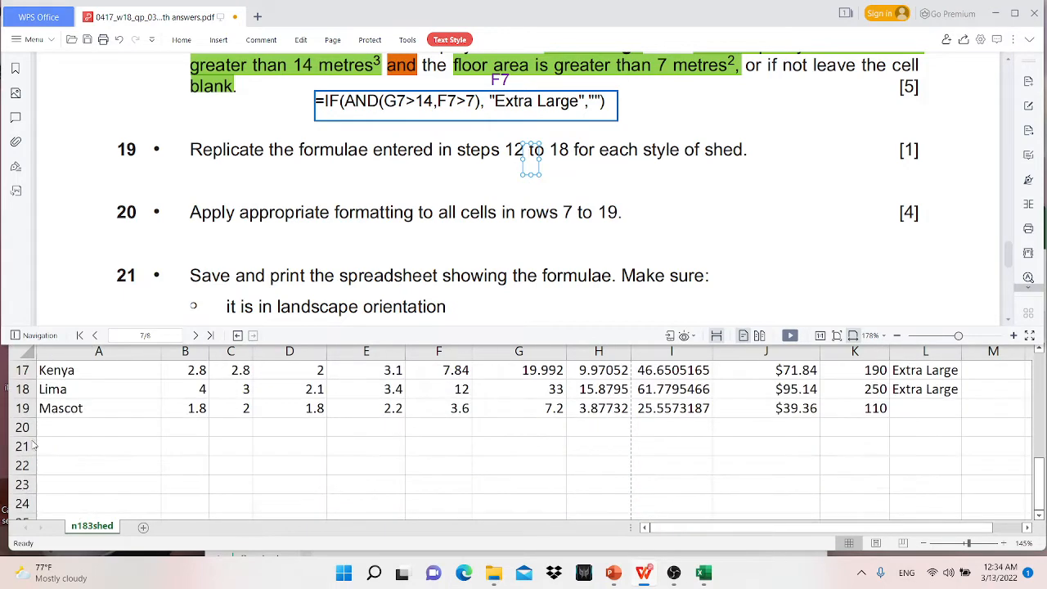
Find the display requirements for currency, lengths, areas and capacities above question 10 in the exam paper
{"action": "scroll", "coordinate": [634, 174], "scroll_direction": "up", "scroll_amount": 1}
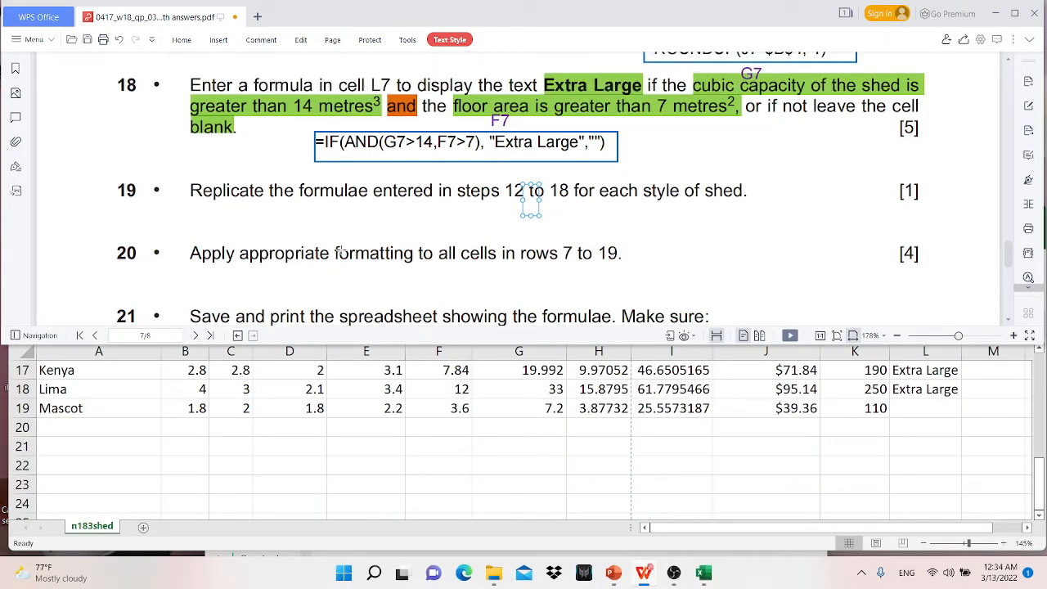
{"action": "scroll", "coordinate": [463, 252], "scroll_direction": "up", "scroll_amount": 15}
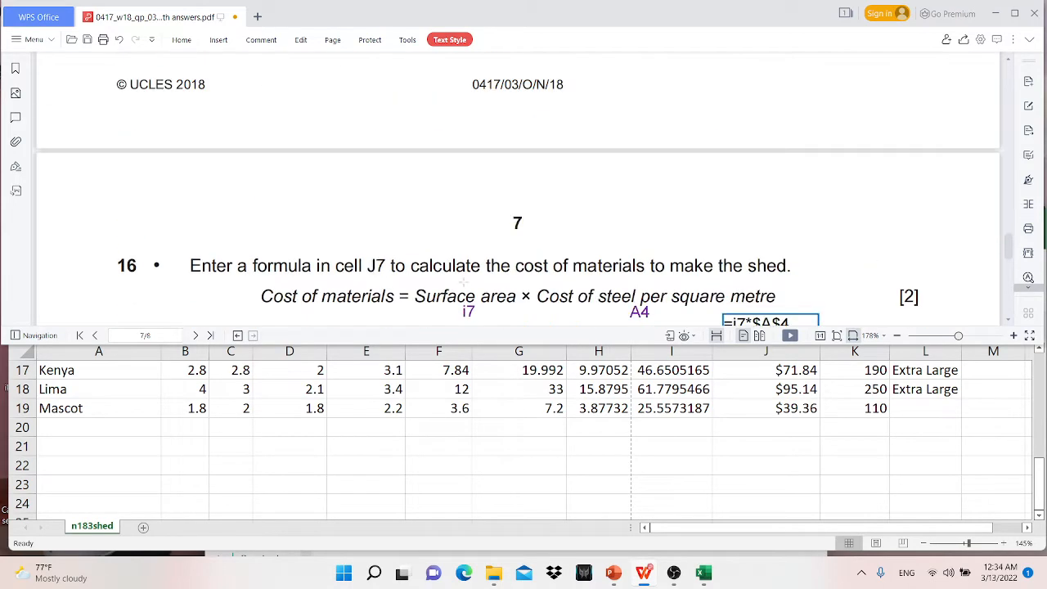
{"action": "scroll", "coordinate": [463, 304], "scroll_direction": "up", "scroll_amount": 10}
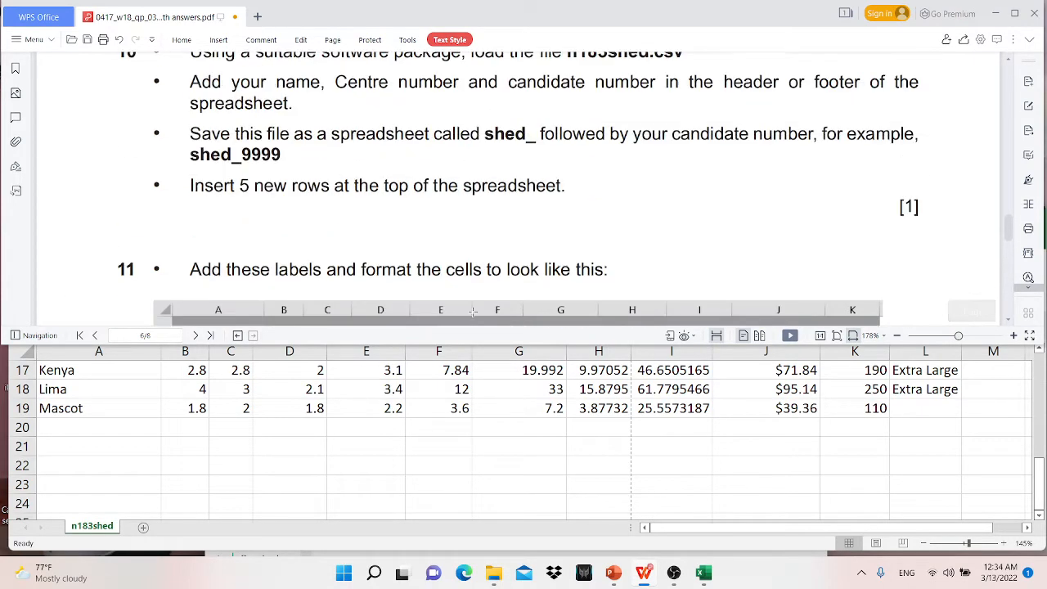
{"action": "scroll", "coordinate": [426, 295], "scroll_direction": "up", "scroll_amount": 3}
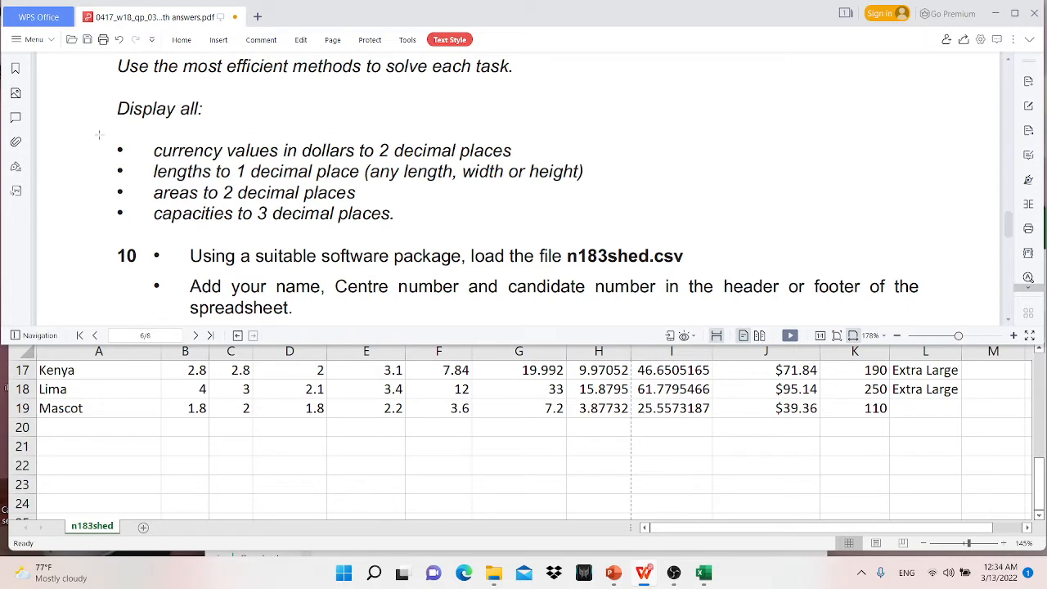
Return to the shed_1234 workbook and review the table's columns across rows 6 to 19
{"action": "left_click", "coordinate": [479, 432]}
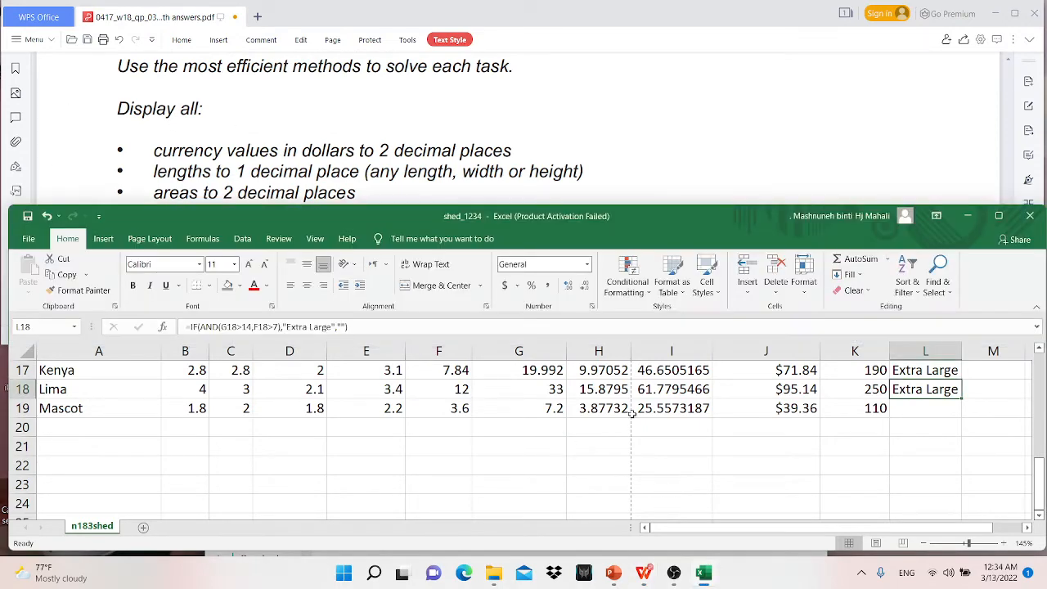
{"action": "scroll", "coordinate": [658, 427], "scroll_direction": "up", "scroll_amount": 4}
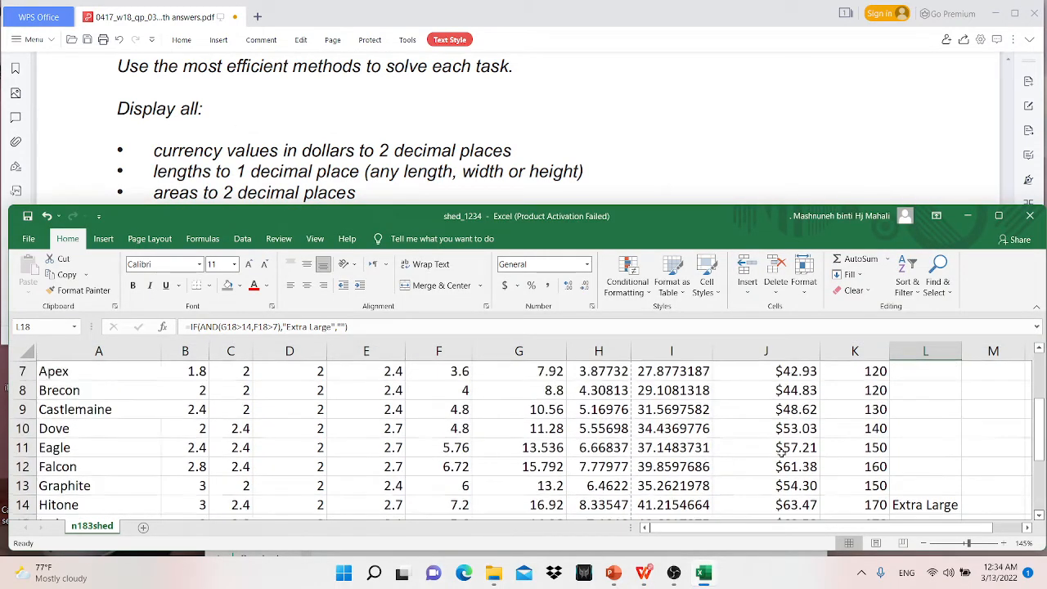
{"action": "scroll", "coordinate": [788, 460], "scroll_direction": "down", "scroll_amount": 1}
{"action": "scroll", "coordinate": [788, 460], "scroll_direction": "down", "scroll_amount": 4}
{"action": "scroll", "coordinate": [802, 464], "scroll_direction": "up", "scroll_amount": 2}
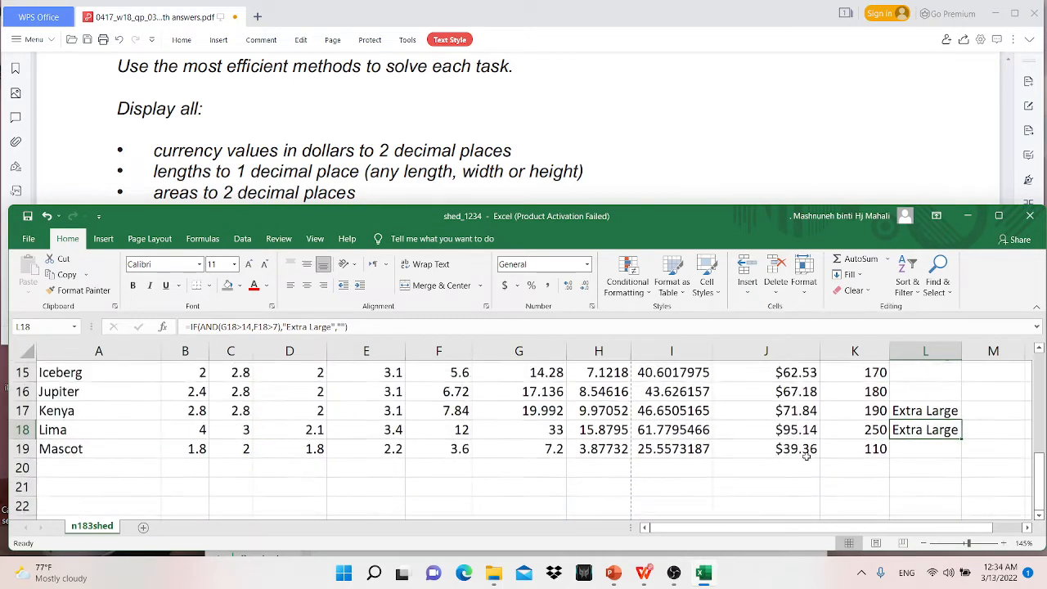
{"action": "scroll", "coordinate": [878, 476], "scroll_direction": "up", "scroll_amount": 3}
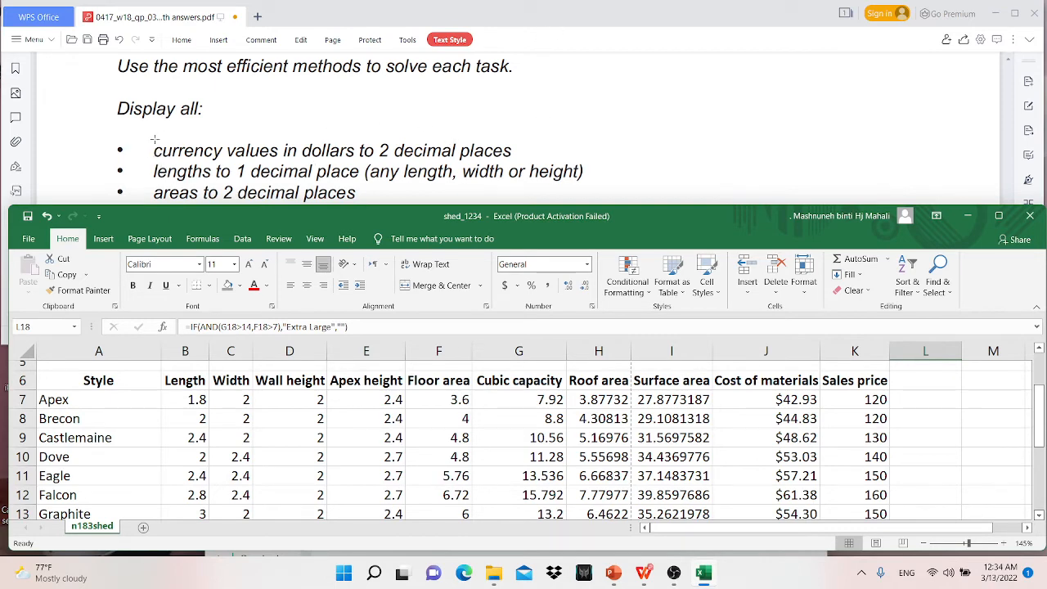
{"action": "left_click", "coordinate": [153, 150]}
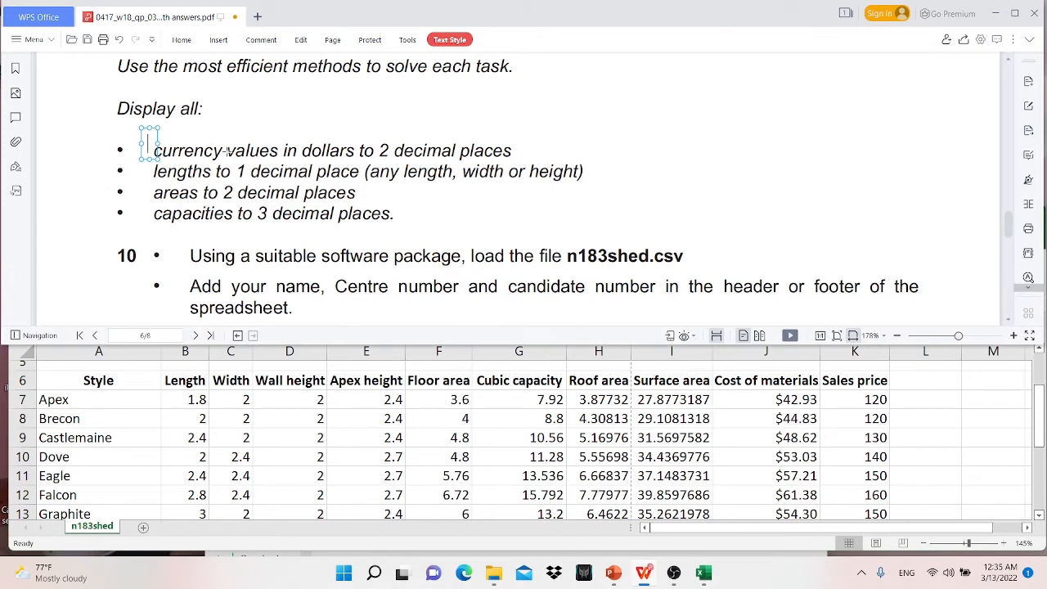
{"action": "left_click", "coordinate": [453, 40]}
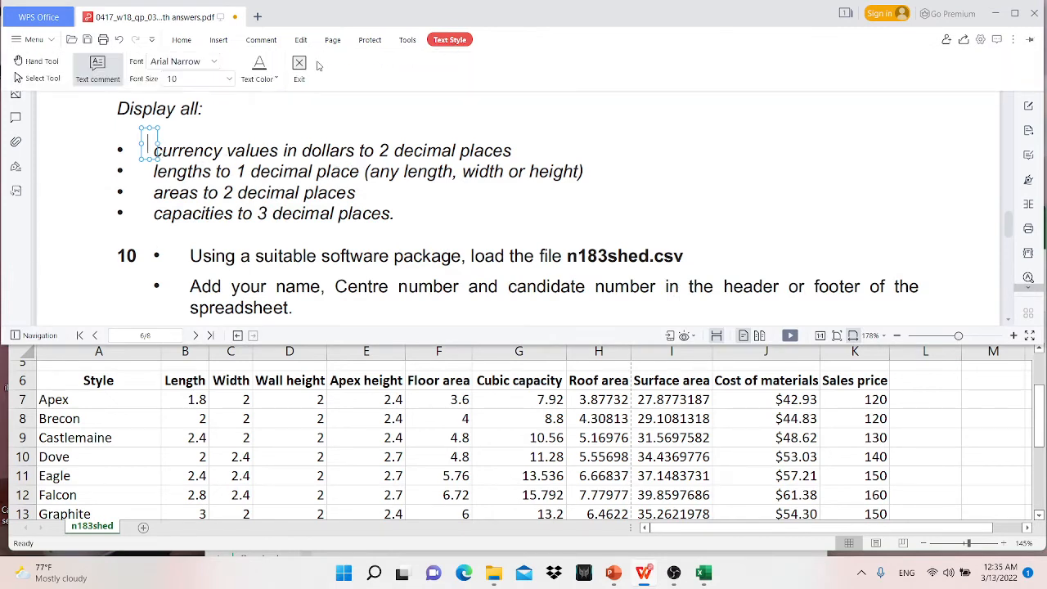
{"action": "left_click", "coordinate": [307, 69]}
{"action": "left_click", "coordinate": [153, 151]}
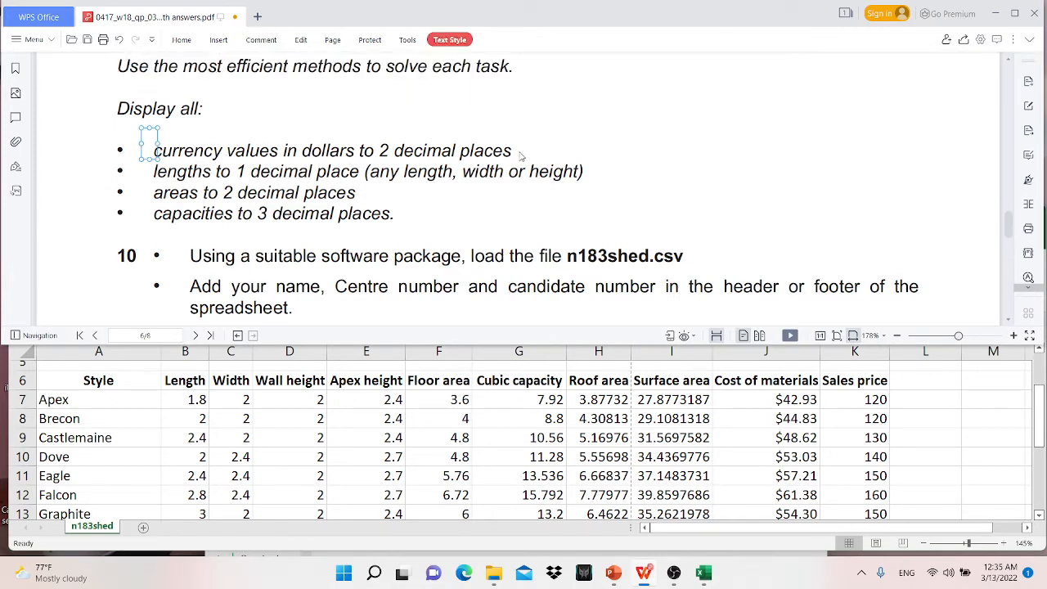
{"action": "left_click", "coordinate": [453, 41]}
{"action": "left_click", "coordinate": [298, 74]}
{"action": "left_click", "coordinate": [219, 40]}
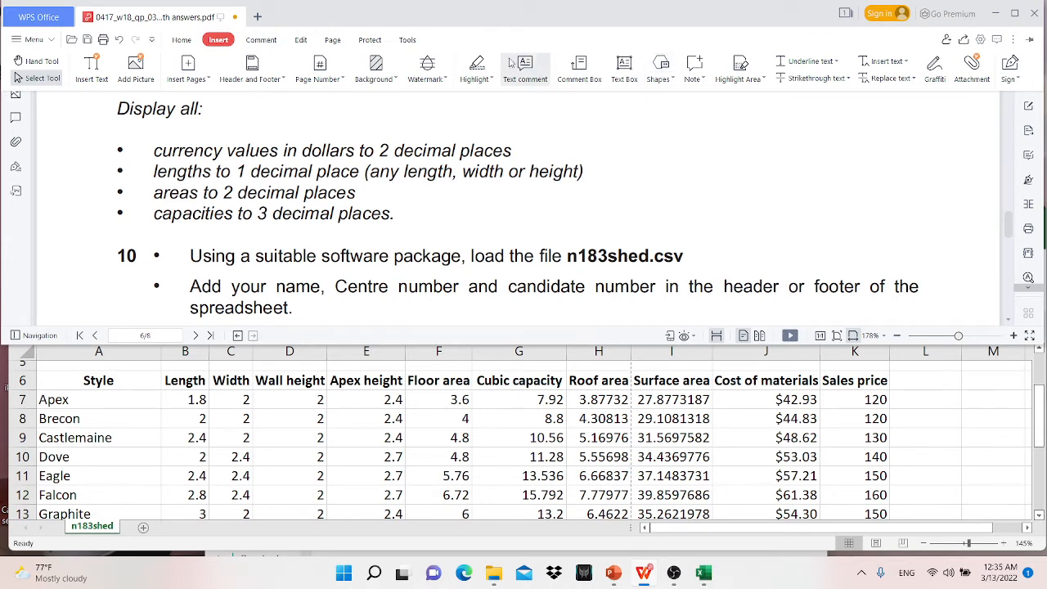
{"action": "left_click", "coordinate": [477, 66]}
{"action": "left_click", "coordinate": [149, 154]}
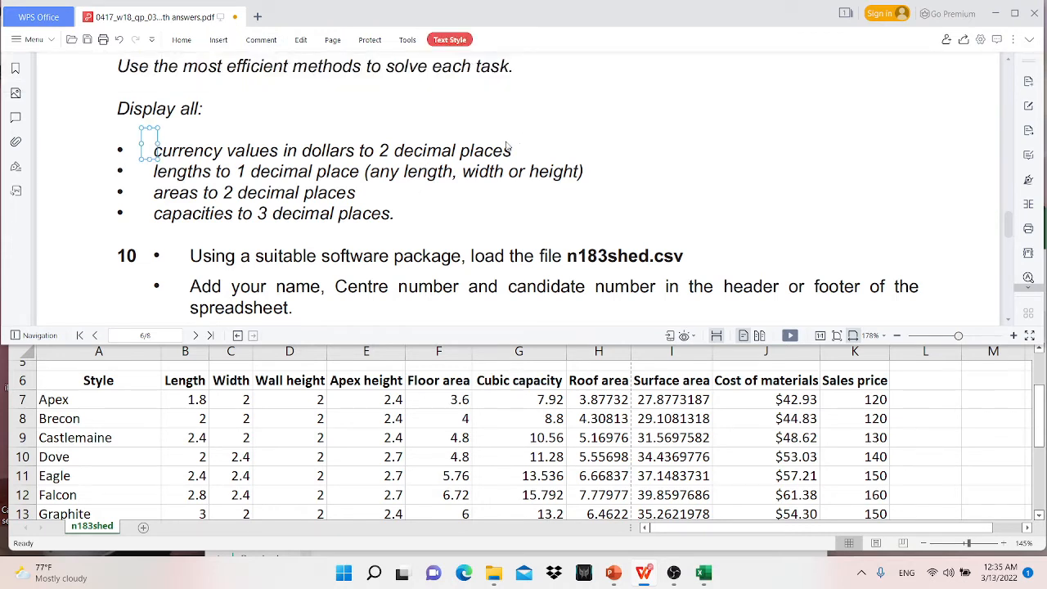
{"action": "left_click", "coordinate": [453, 40]}
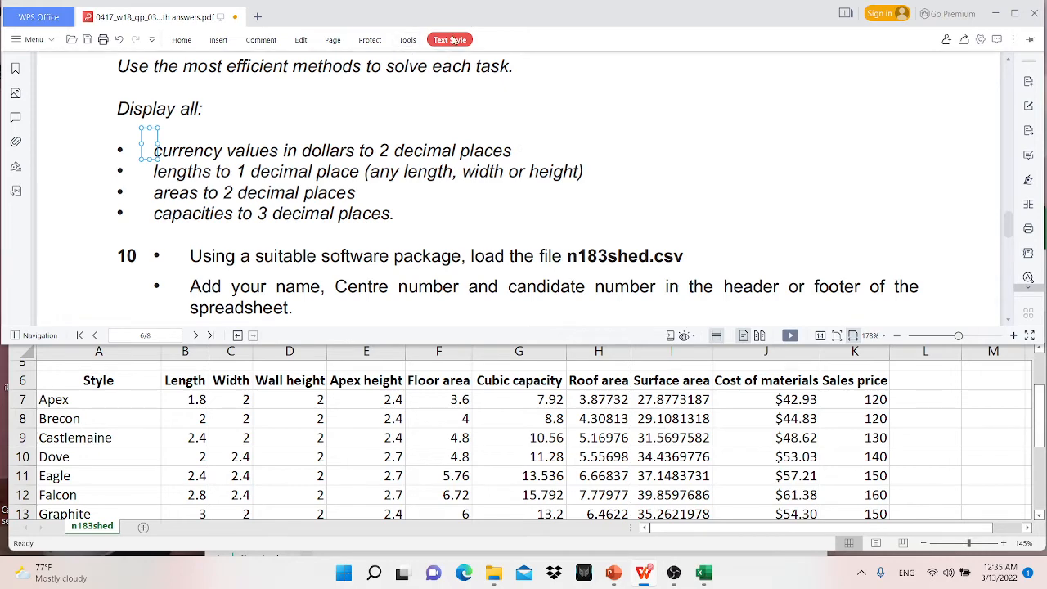
{"action": "left_click", "coordinate": [300, 69]}
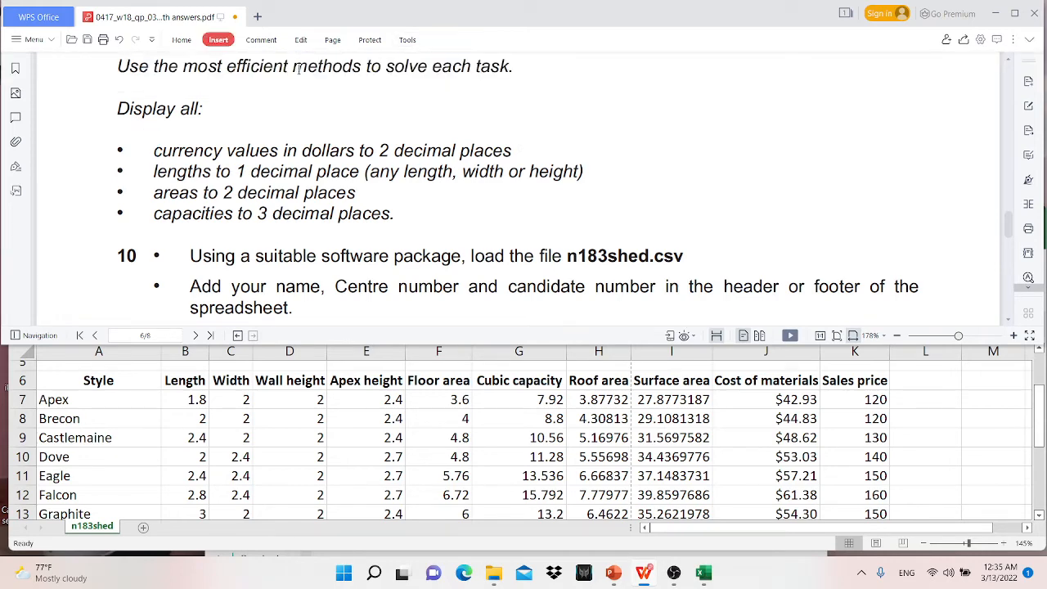
Highlight the line "currency values in dollars to 2 decimal places" in the exam paper
{"action": "left_click", "coordinate": [182, 40]}
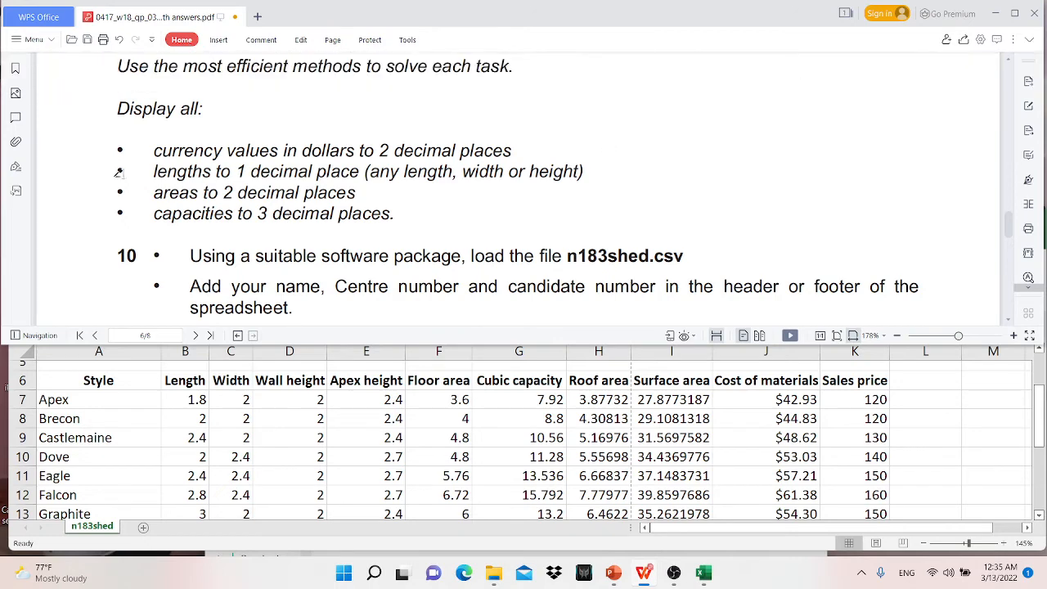
{"action": "left_click", "coordinate": [149, 145]}
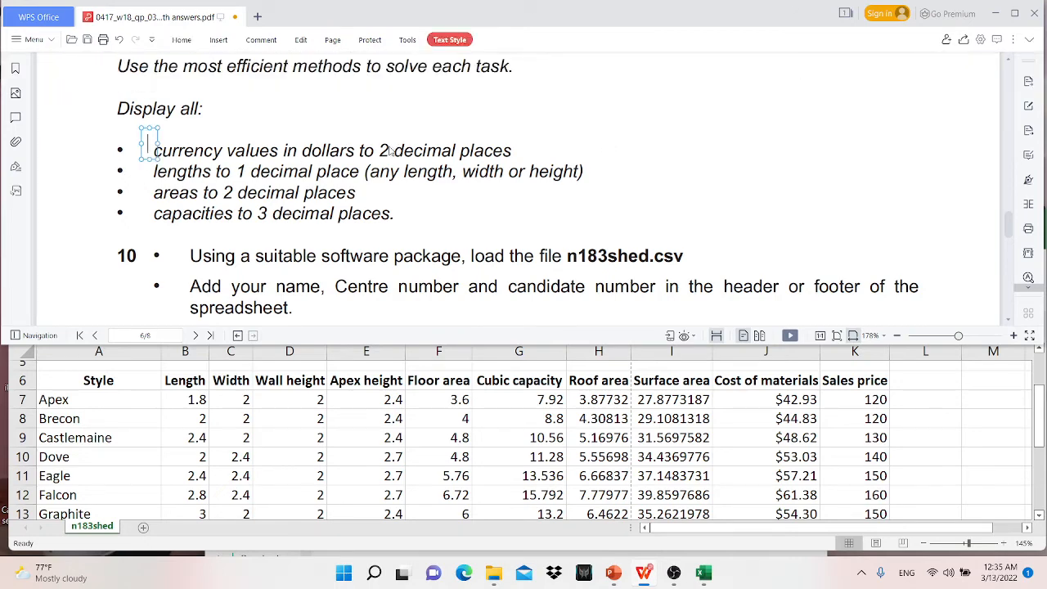
{"action": "left_click", "coordinate": [461, 139]}
{"action": "left_click_drag", "start_coordinate": [513, 150], "coordinate": [150, 150]}
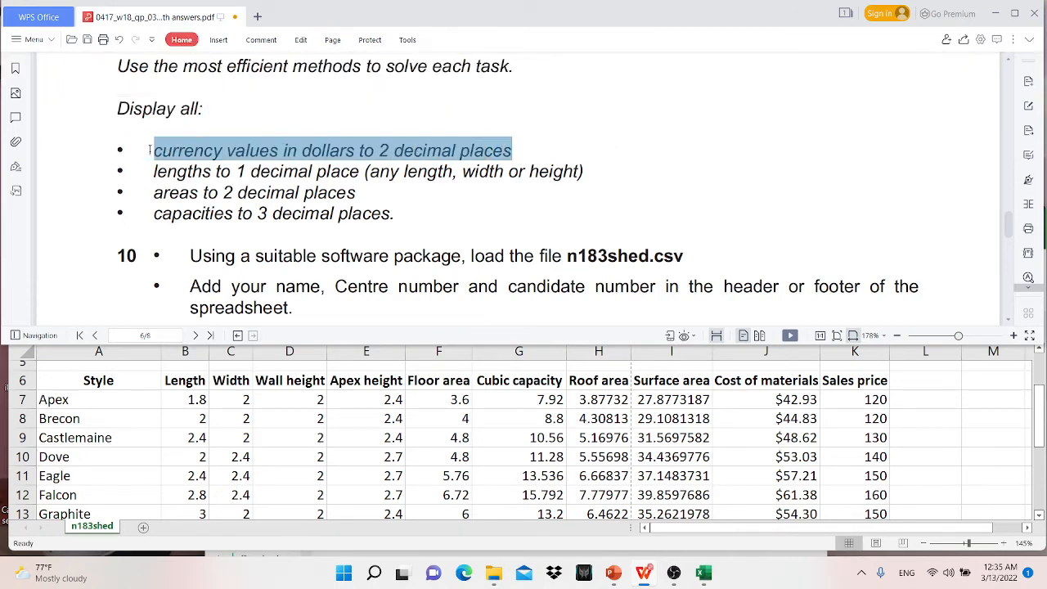
{"action": "left_click", "coordinate": [181, 40]}
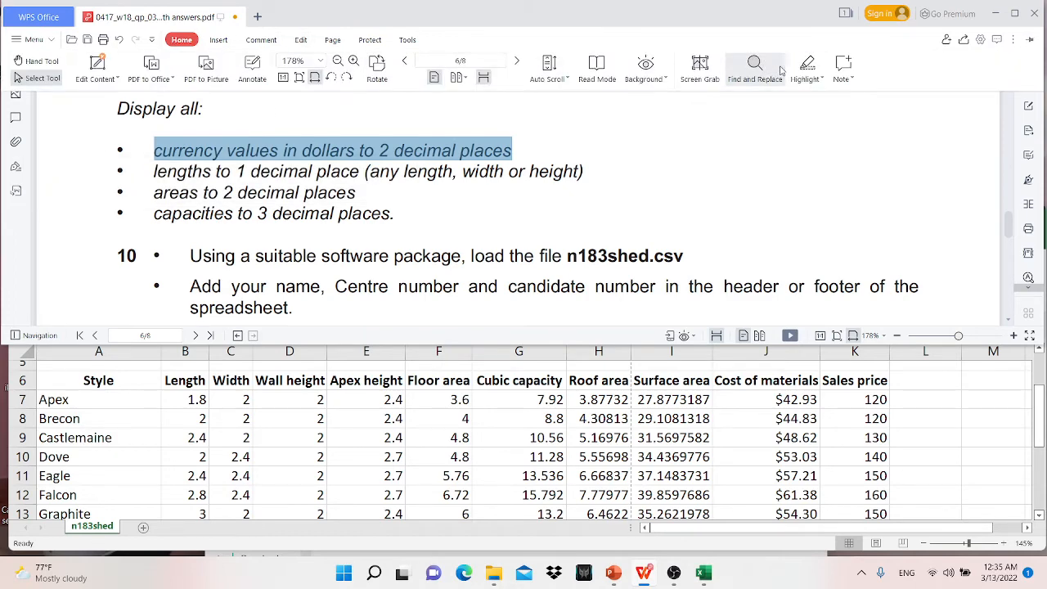
{"action": "left_click", "coordinate": [810, 69]}
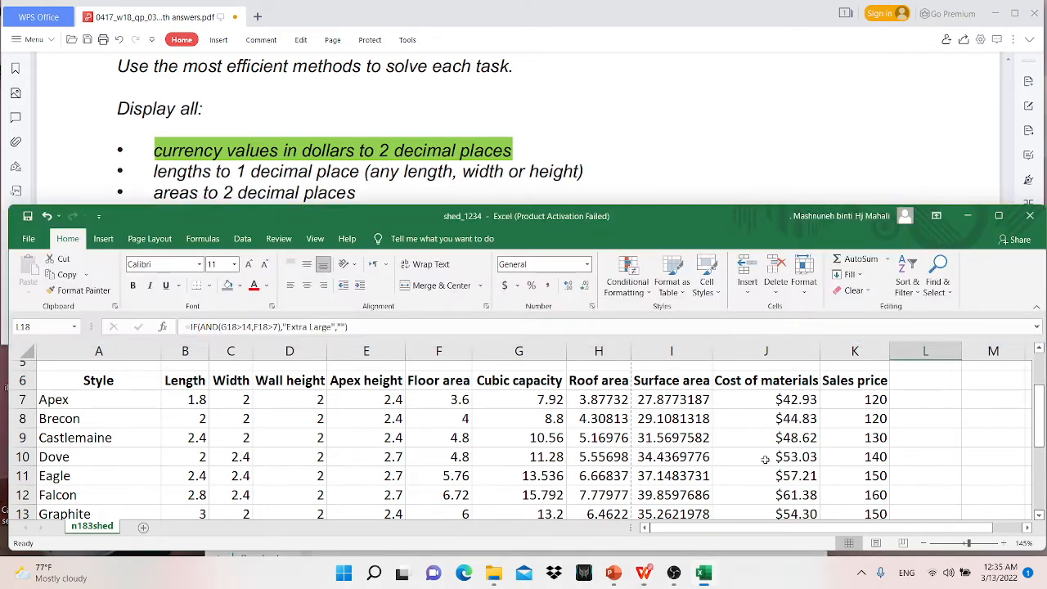
Switch to the shed_1234 workbook, maximize its window and check the format of the cost of steel in cell A4
{"action": "left_click", "coordinate": [734, 460]}
{"action": "double_click", "coordinate": [687, 225]}
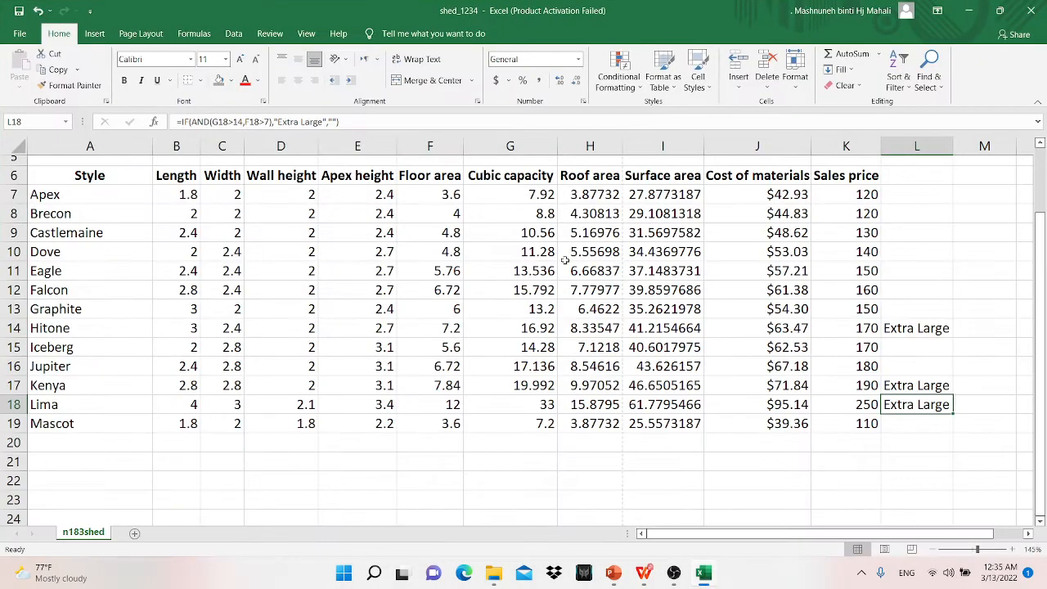
{"action": "scroll", "coordinate": [544, 245], "scroll_direction": "up", "scroll_amount": 2}
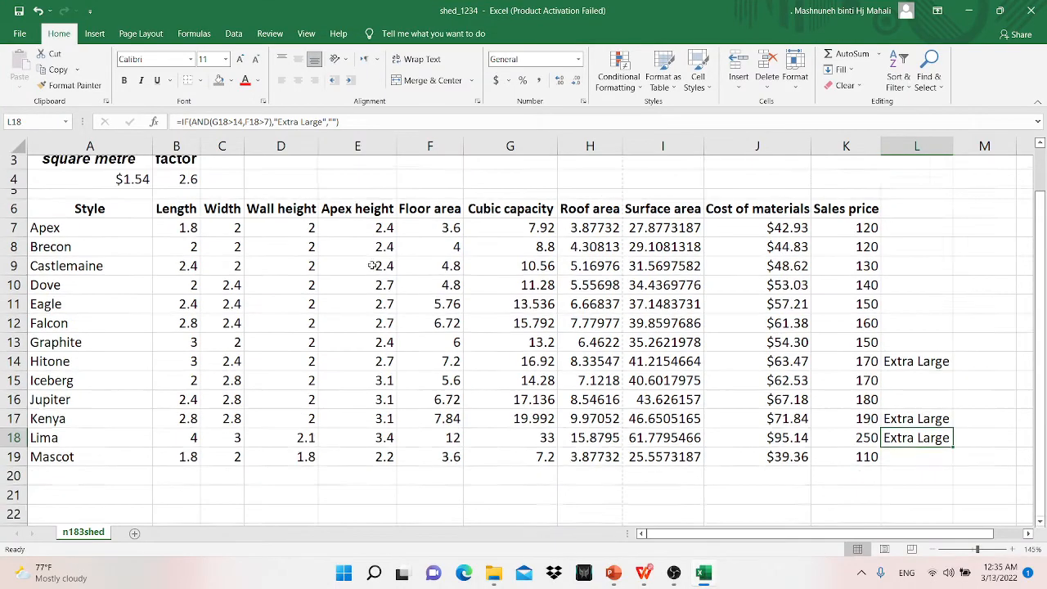
{"action": "left_click", "coordinate": [108, 296]}
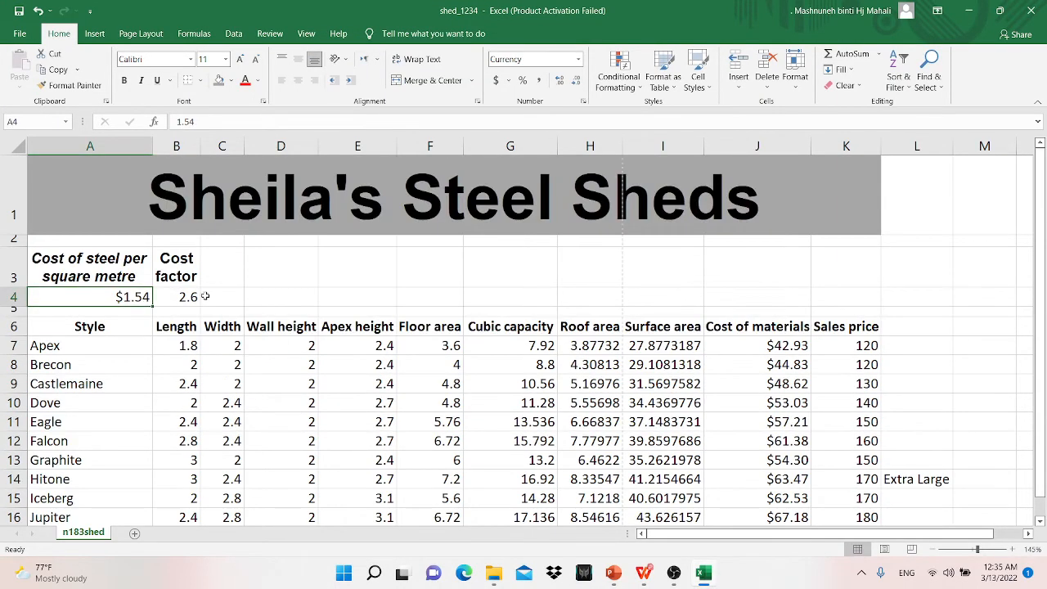
{"action": "scroll", "coordinate": [808, 372], "scroll_direction": "down", "scroll_amount": 3}
{"action": "scroll", "coordinate": [797, 355], "scroll_direction": "up", "scroll_amount": 3}
{"action": "scroll", "coordinate": [715, 353], "scroll_direction": "down", "scroll_amount": 1}
Format the cost of materials and sales price values in J7:K19 as currency with the $ symbol and 2 decimal places
{"action": "left_click_drag", "start_coordinate": [777, 213], "coordinate": [823, 448]}
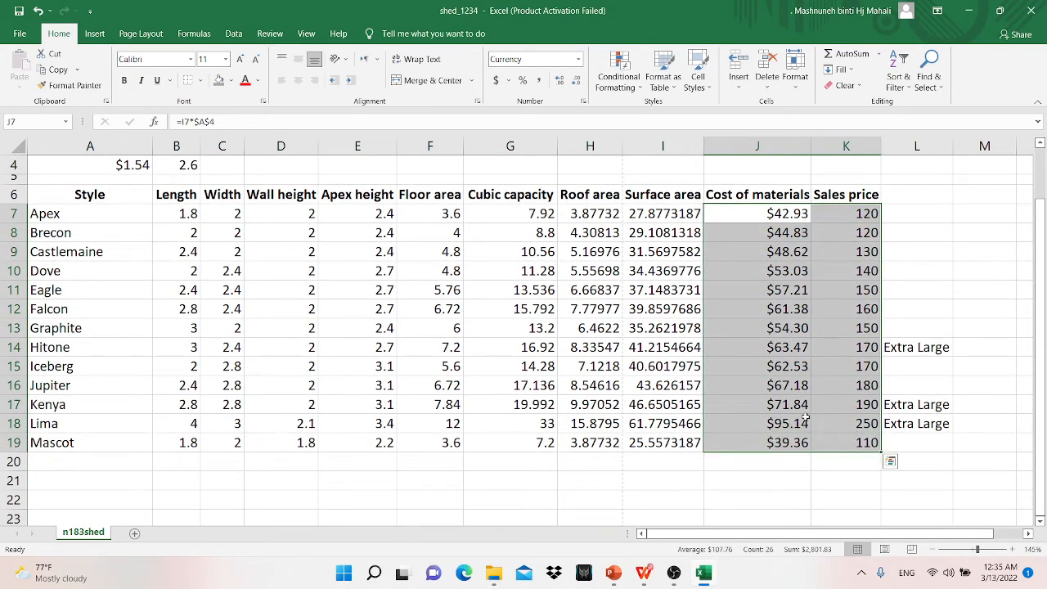
{"action": "right_click", "coordinate": [788, 278]}
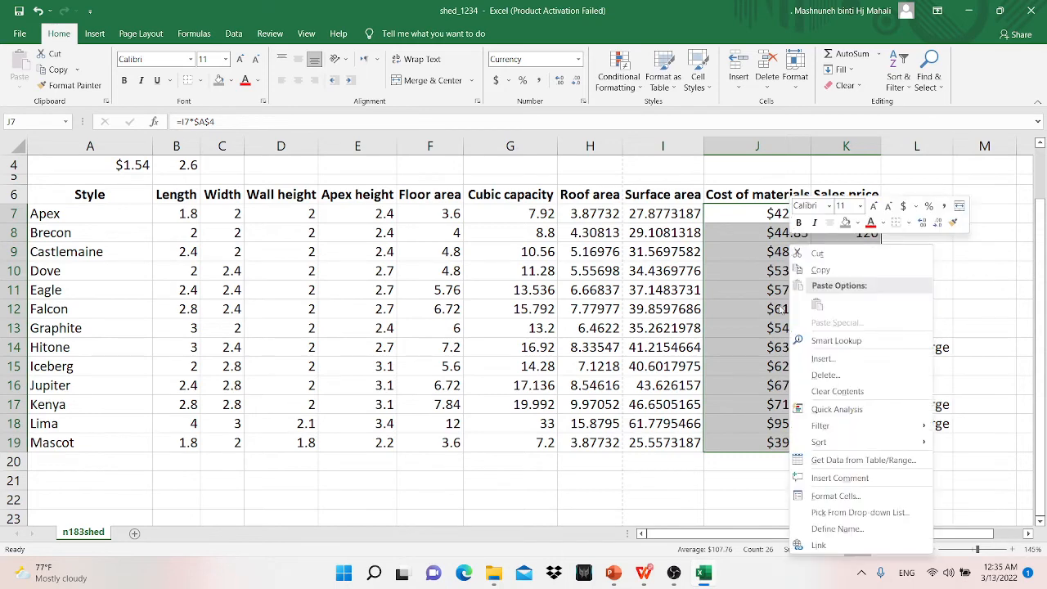
{"action": "left_click", "coordinate": [857, 501]}
{"action": "left_click_drag", "start_coordinate": [776, 221], "coordinate": [270, 108]}
{"action": "left_click", "coordinate": [198, 180]}
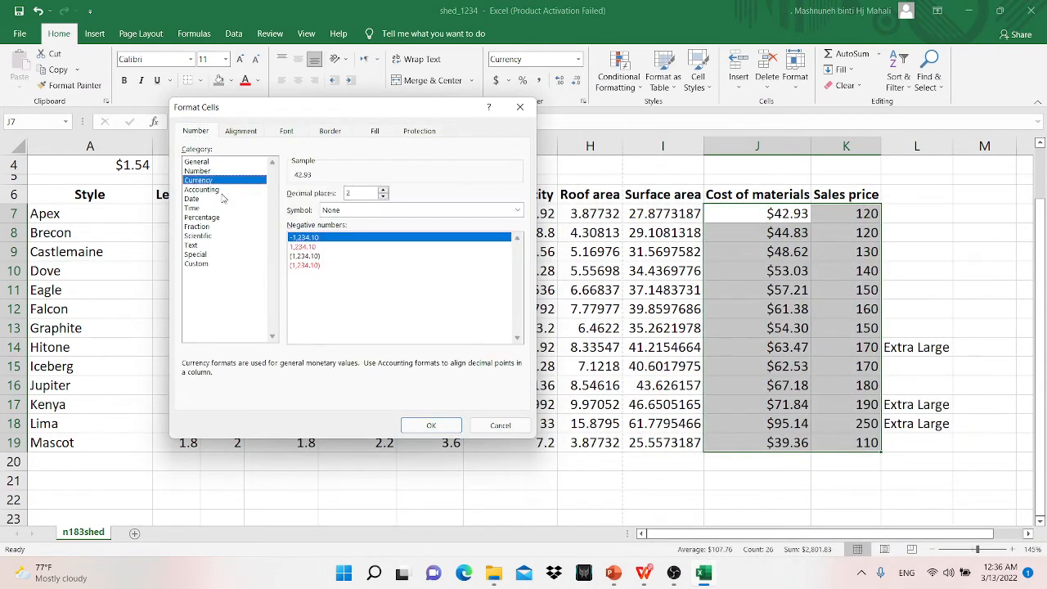
{"action": "left_click", "coordinate": [518, 210]}
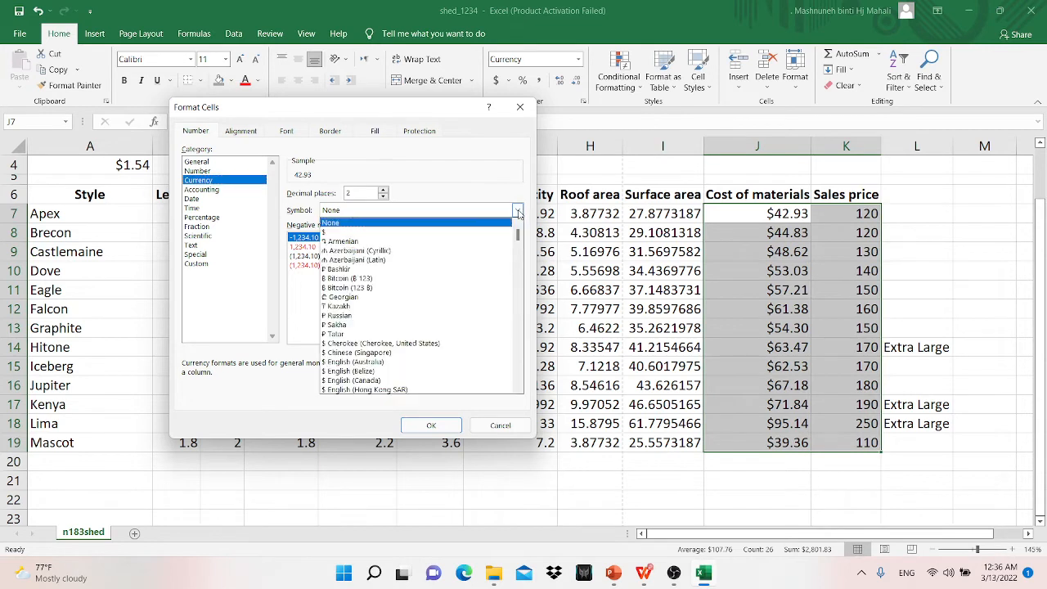
{"action": "left_click", "coordinate": [409, 233]}
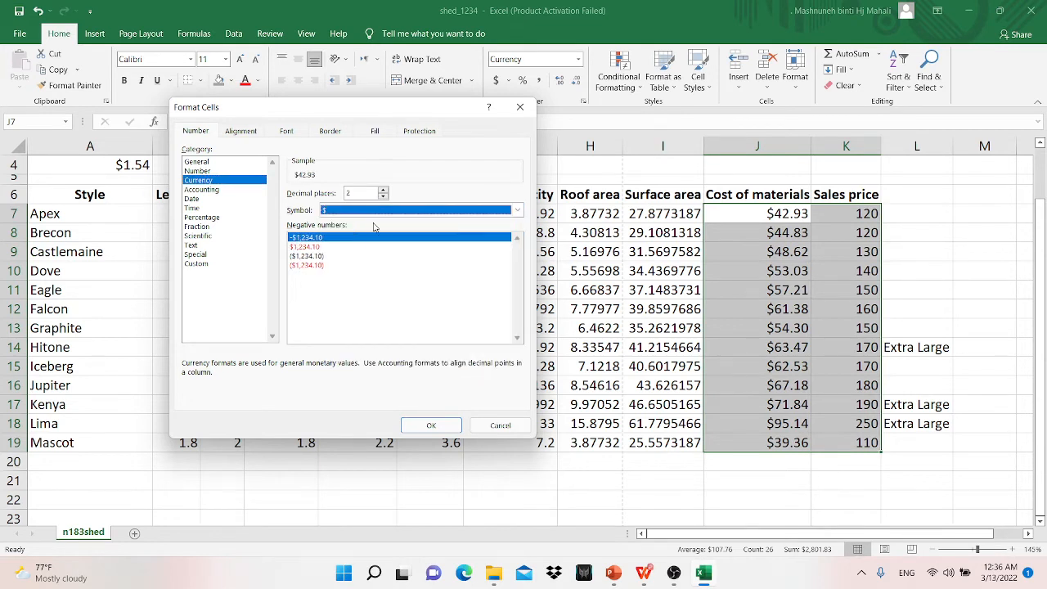
{"action": "left_click", "coordinate": [361, 192]}
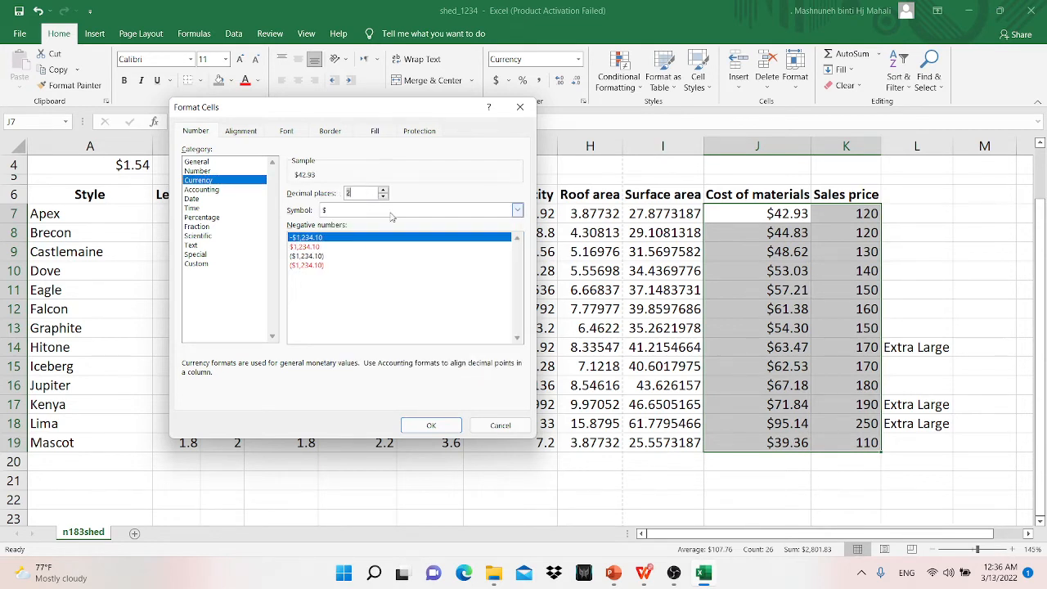
{"action": "left_click", "coordinate": [438, 427]}
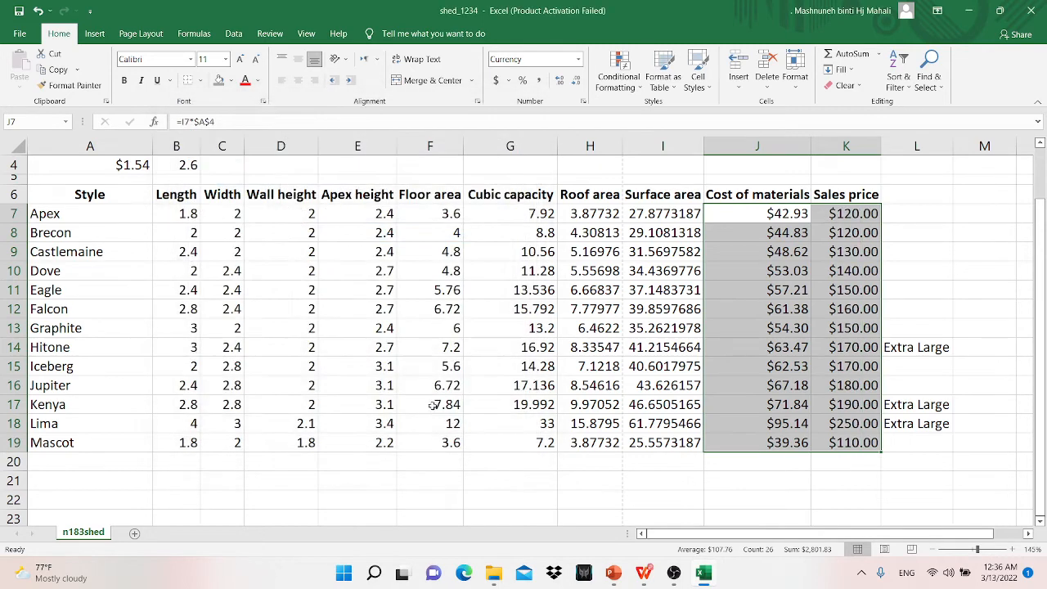
Check the exam paper's requirement for lengths and format the length, width and height values in B7:E19 as numbers with 1 decimal place
{"action": "double_click", "coordinate": [574, 14]}
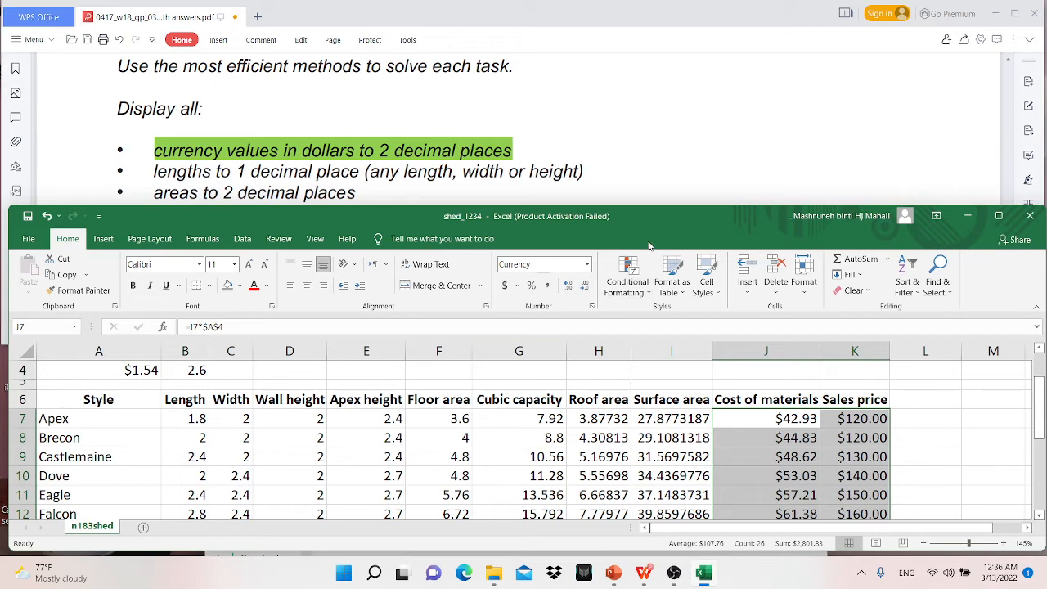
{"action": "double_click", "coordinate": [657, 214]}
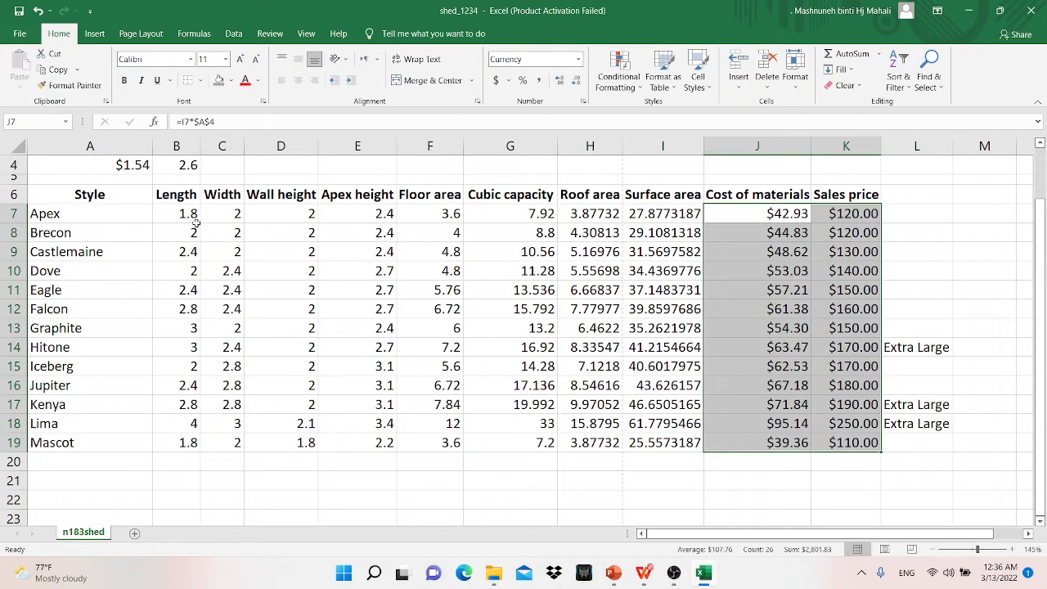
{"action": "double_click", "coordinate": [423, 15]}
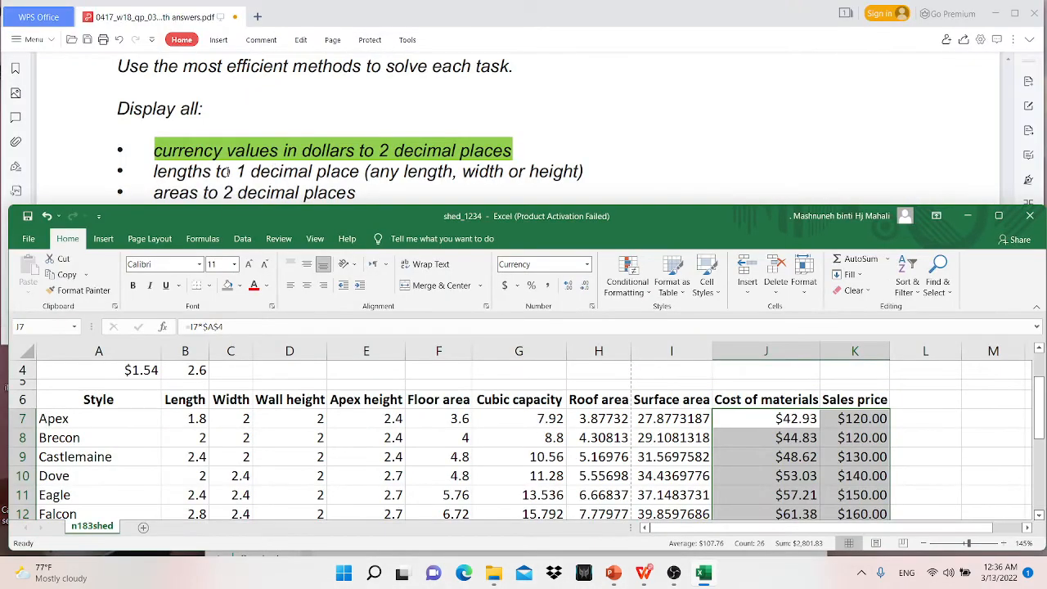
{"action": "double_click", "coordinate": [354, 221]}
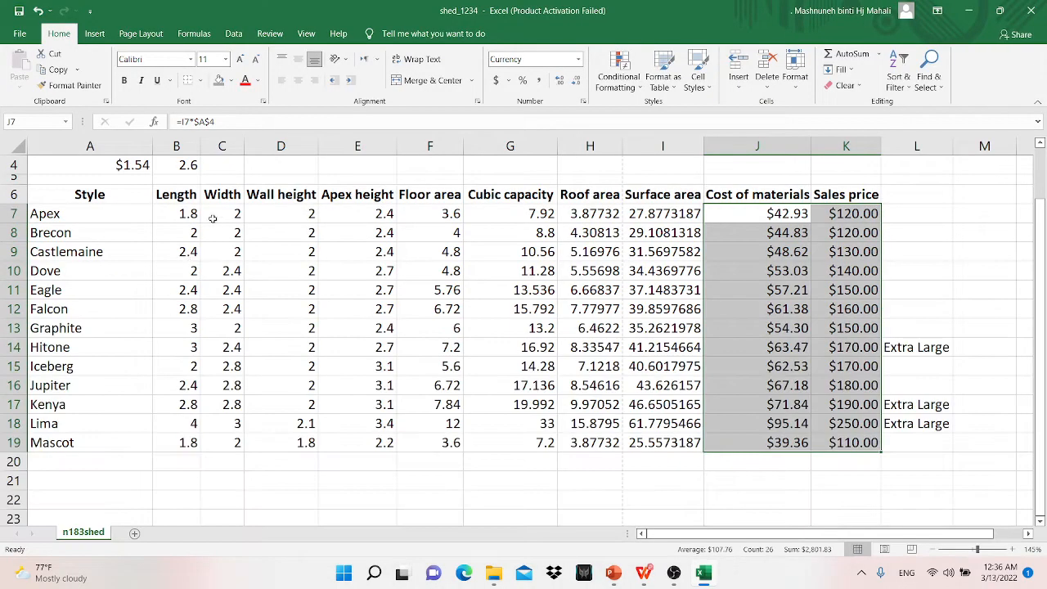
{"action": "left_click", "coordinate": [167, 213]}
{"action": "left_click_drag", "start_coordinate": [168, 214], "coordinate": [364, 441]}
{"action": "right_click", "coordinate": [347, 390]}
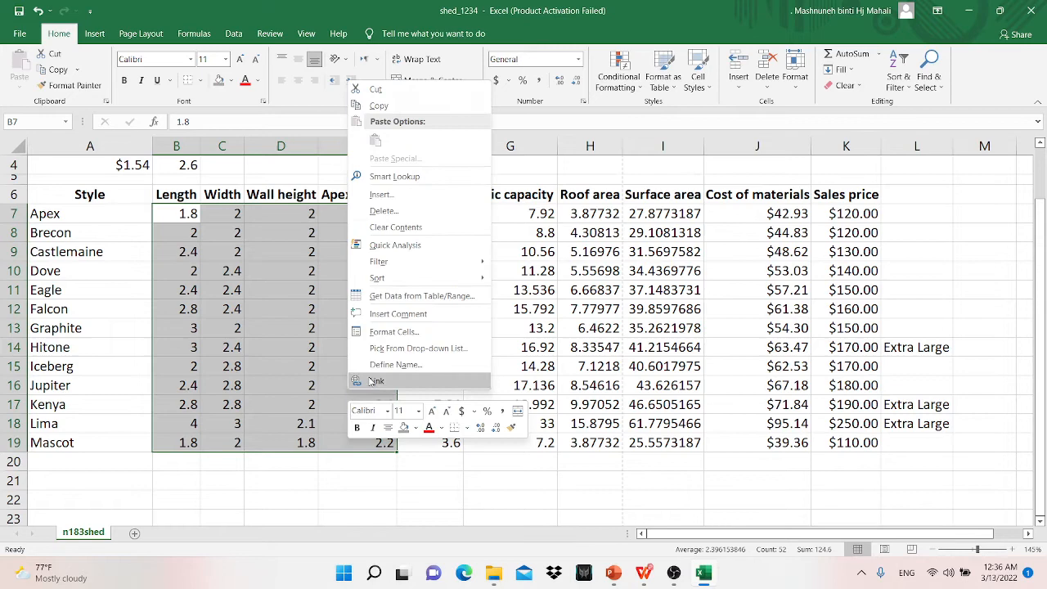
{"action": "left_click", "coordinate": [406, 334]}
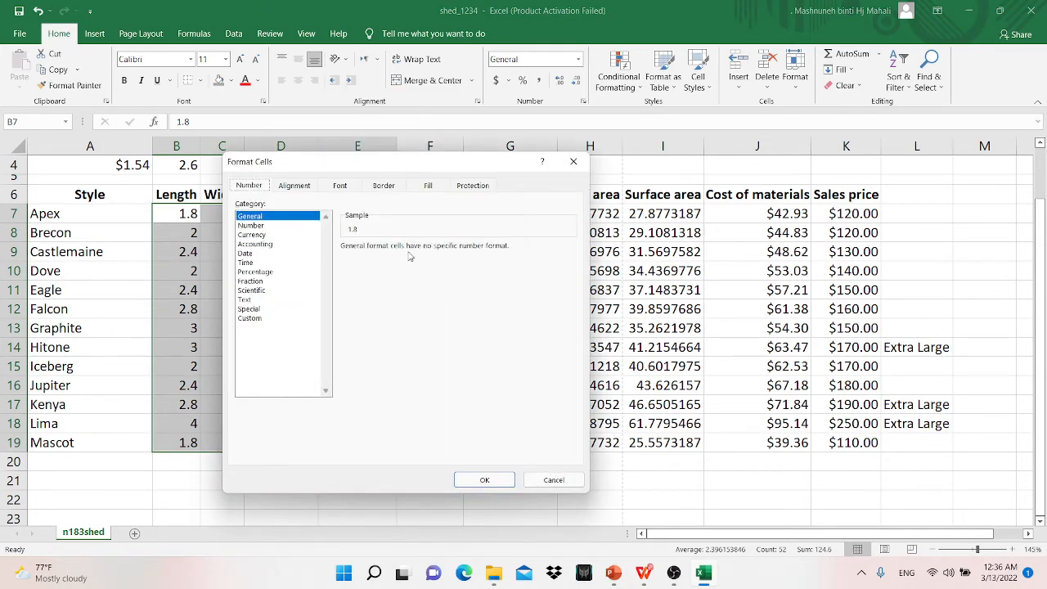
{"action": "left_click", "coordinate": [251, 225]}
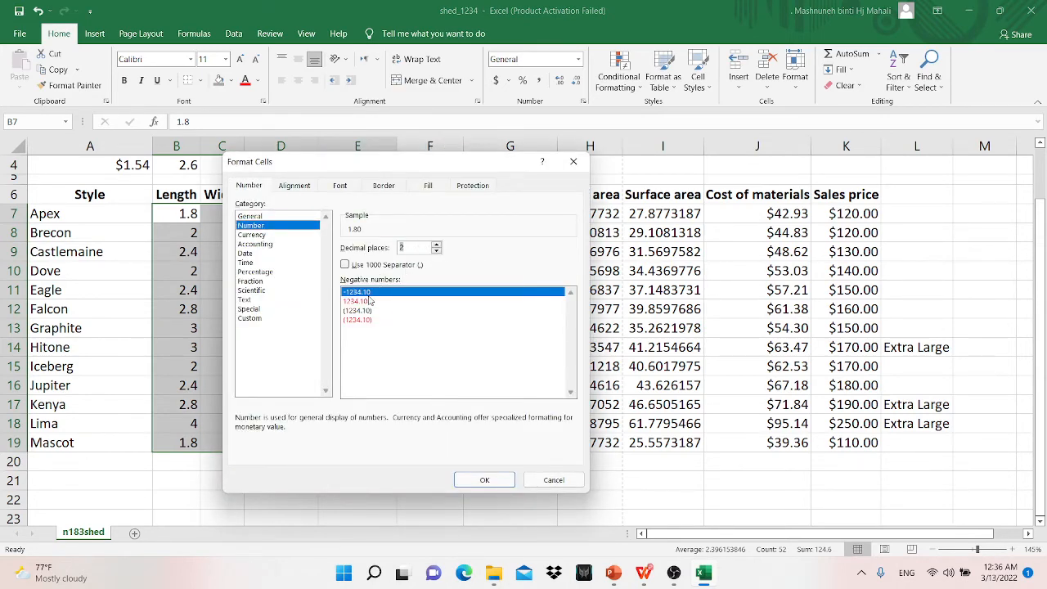
{"action": "type", "text": "1"}
{"action": "left_click", "coordinate": [479, 481]}
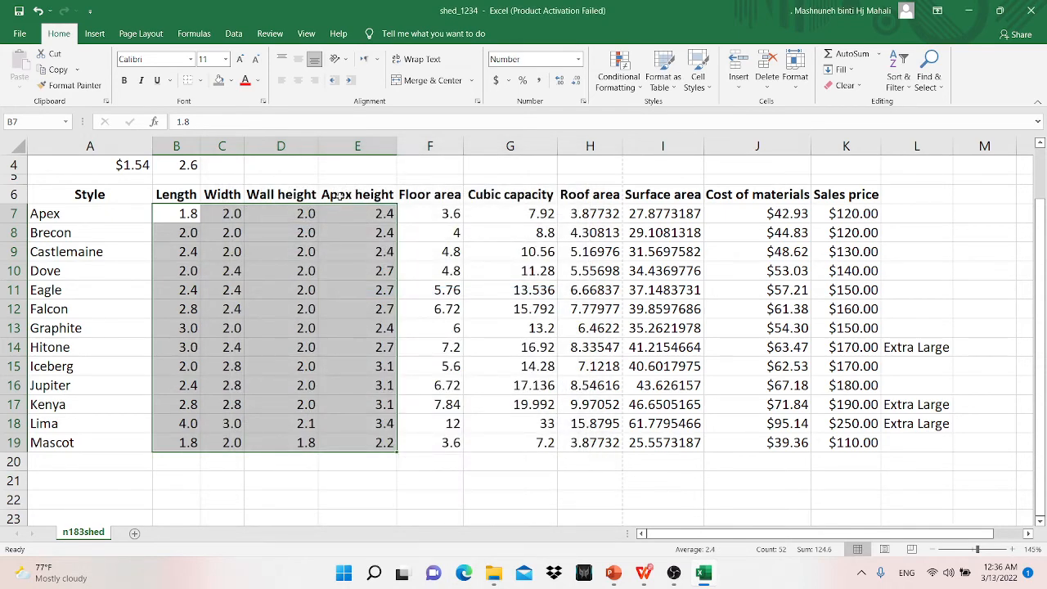
Check the exam paper's requirement for areas and format the floor area values in F7:F19 as numbers with 2 decimal places
{"action": "double_click", "coordinate": [398, 16]}
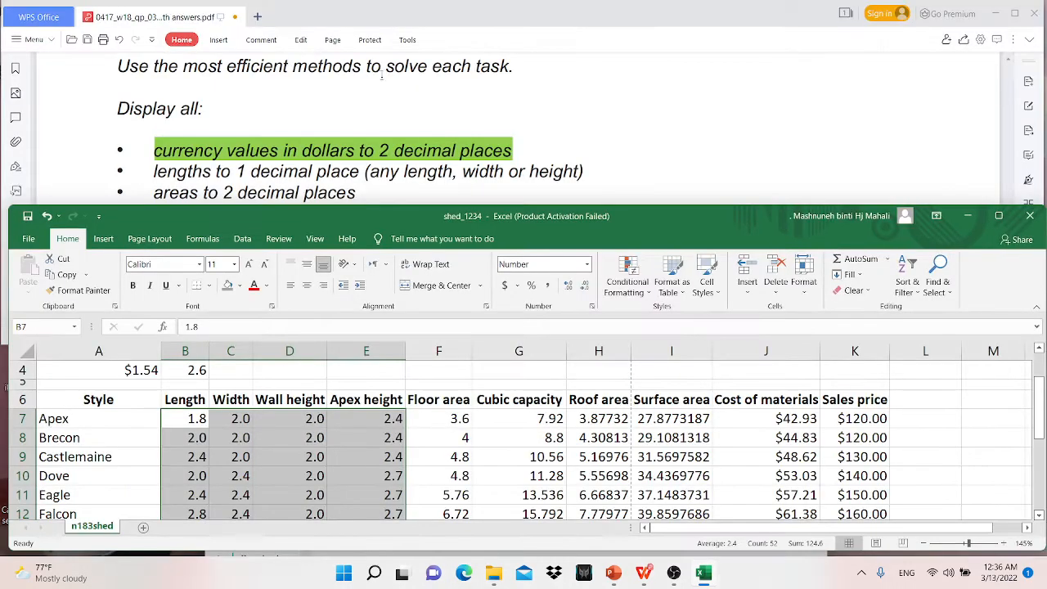
{"action": "scroll", "coordinate": [260, 166], "scroll_direction": "down", "scroll_amount": 1}
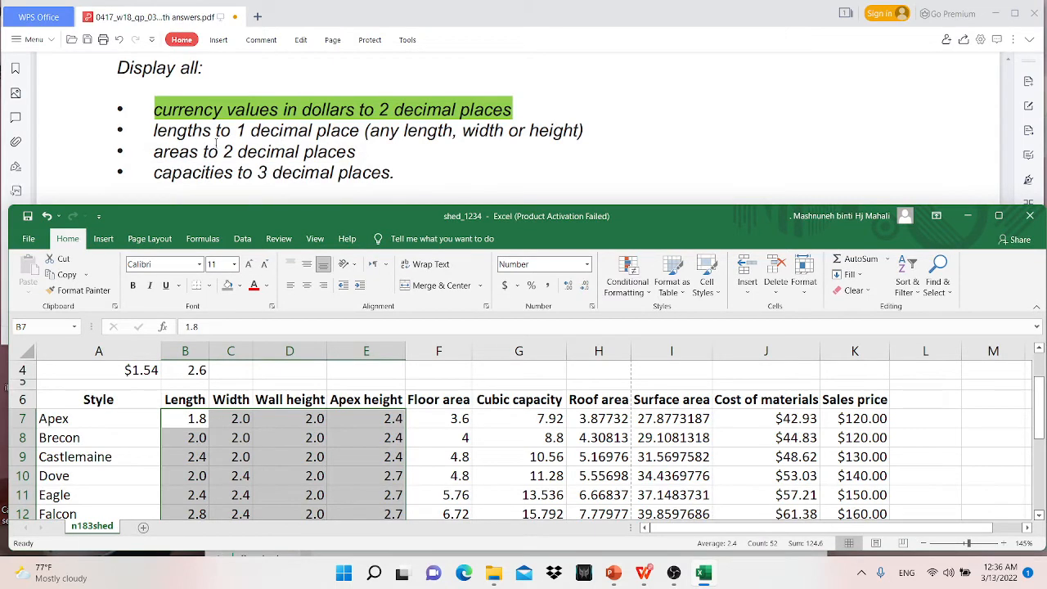
{"action": "left_click", "coordinate": [452, 418]}
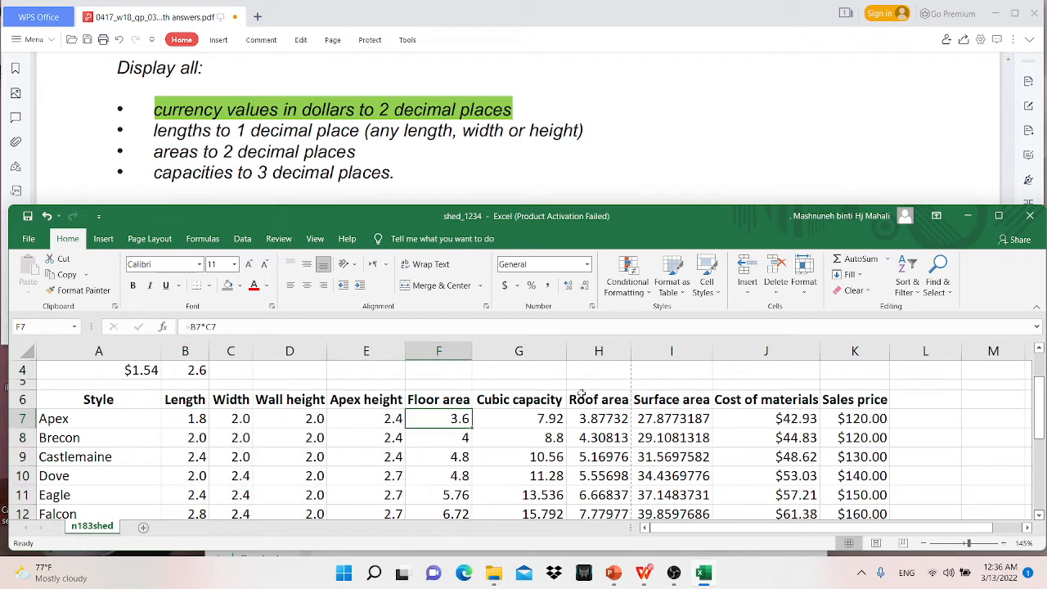
{"action": "left_click", "coordinate": [596, 415]}
{"action": "left_click", "coordinate": [674, 418]}
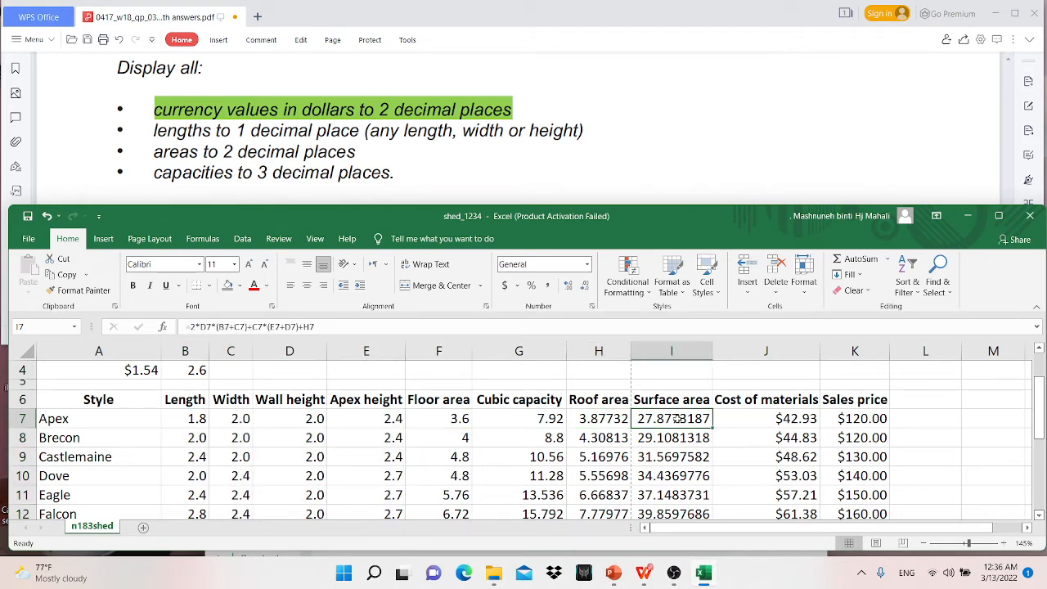
{"action": "double_click", "coordinate": [430, 220]}
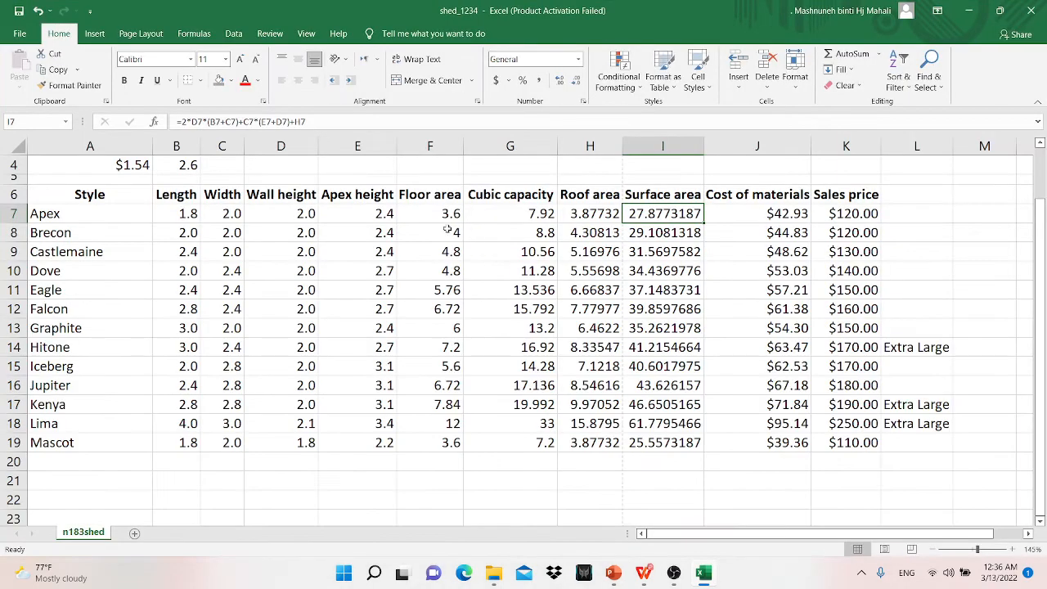
{"action": "left_click_drag", "start_coordinate": [439, 213], "coordinate": [446, 433]}
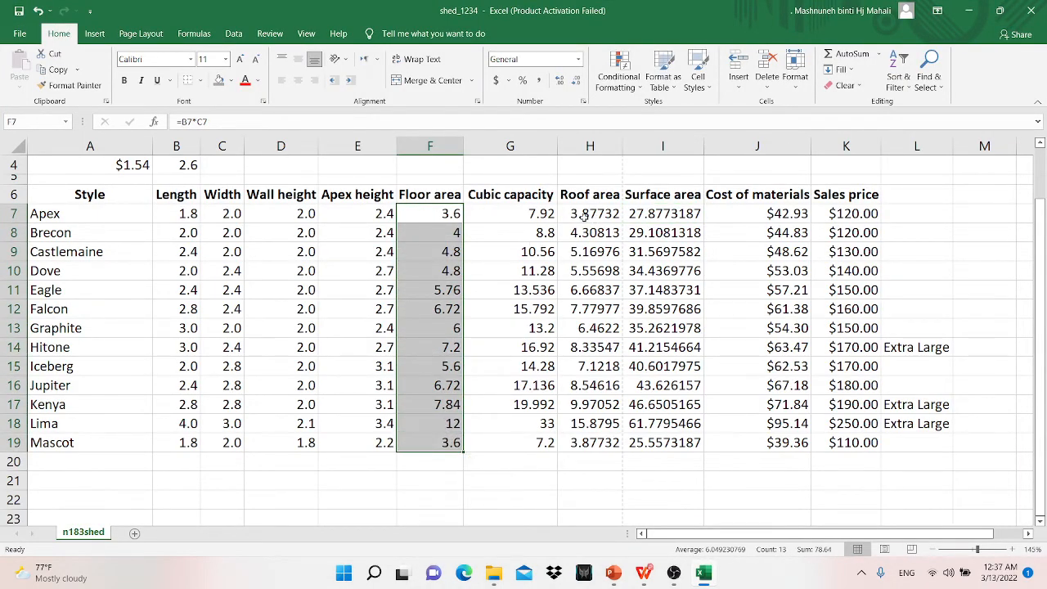
{"action": "right_click", "coordinate": [422, 282]}
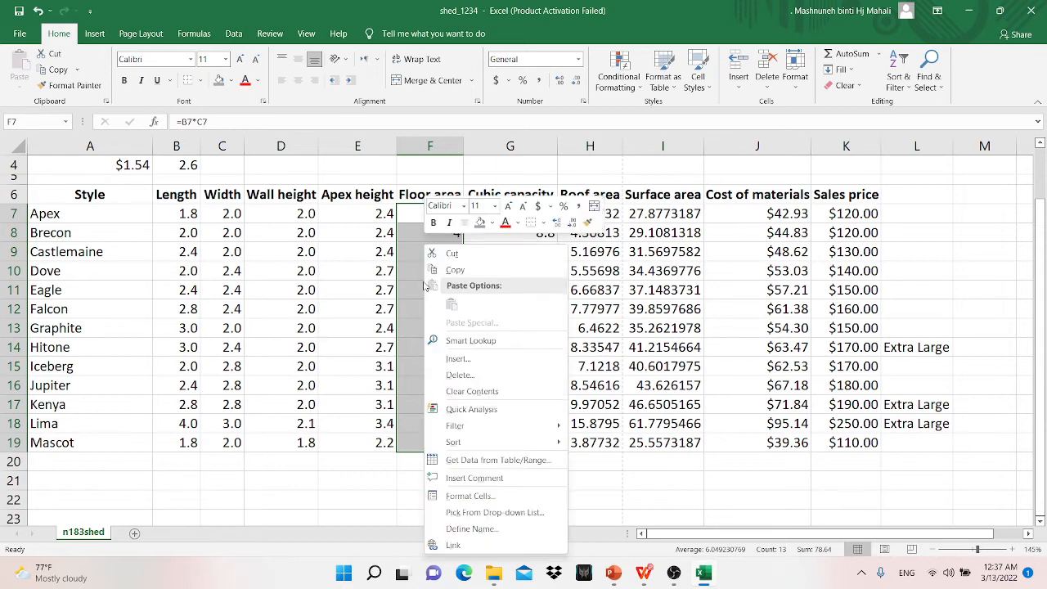
{"action": "left_click", "coordinate": [529, 501]}
{"action": "left_click", "coordinate": [378, 284]}
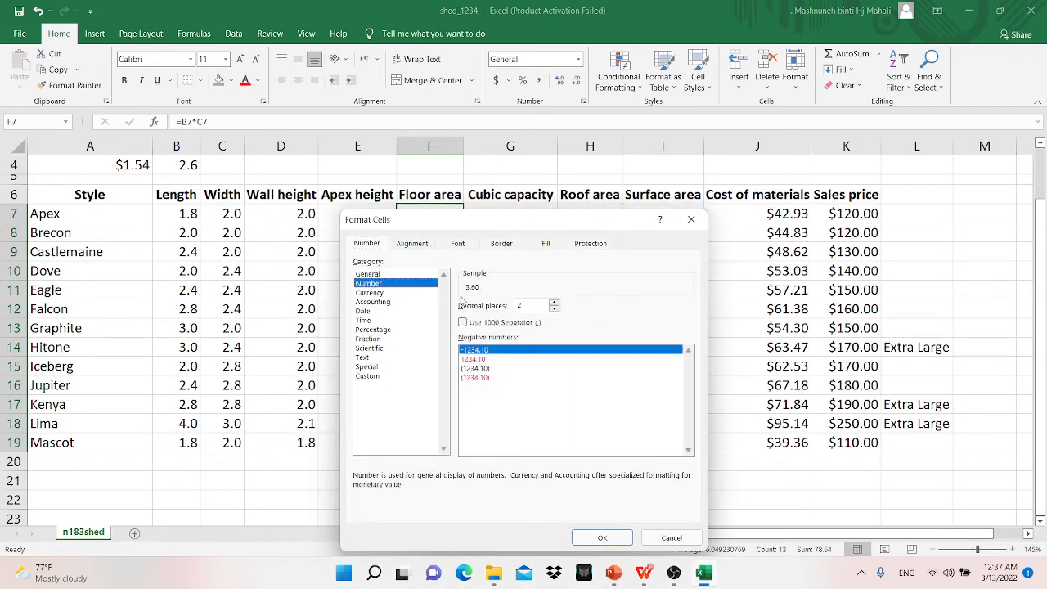
{"action": "left_click", "coordinate": [603, 538]}
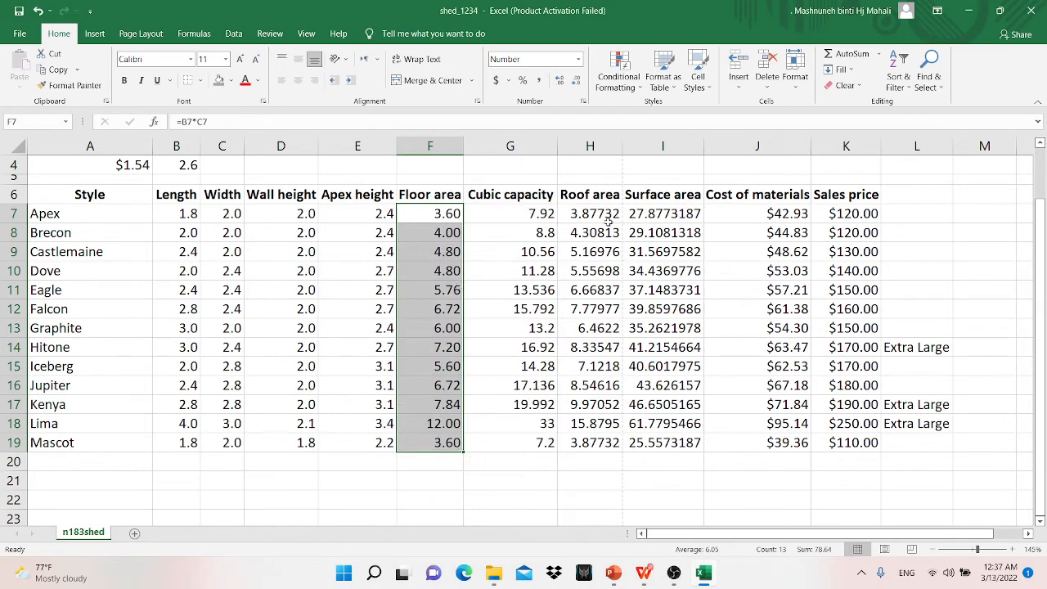
Format the roof area and surface area values in H7:I19 as numbers with 2 decimal places
{"action": "left_click_drag", "start_coordinate": [589, 214], "coordinate": [671, 438]}
{"action": "right_click", "coordinate": [709, 457]}
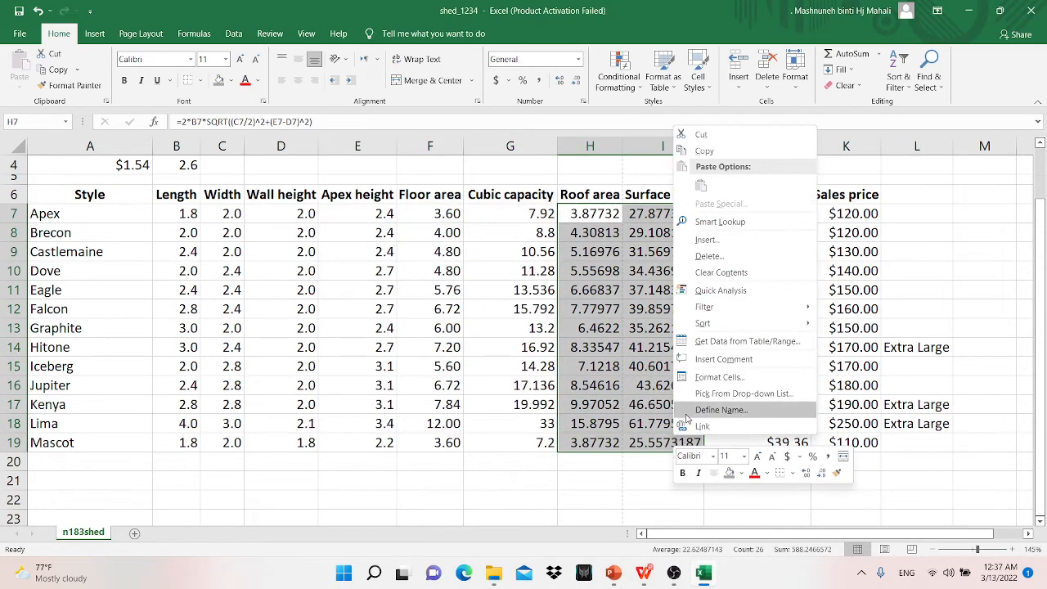
{"action": "left_click", "coordinate": [718, 384]}
{"action": "left_click", "coordinate": [614, 274]}
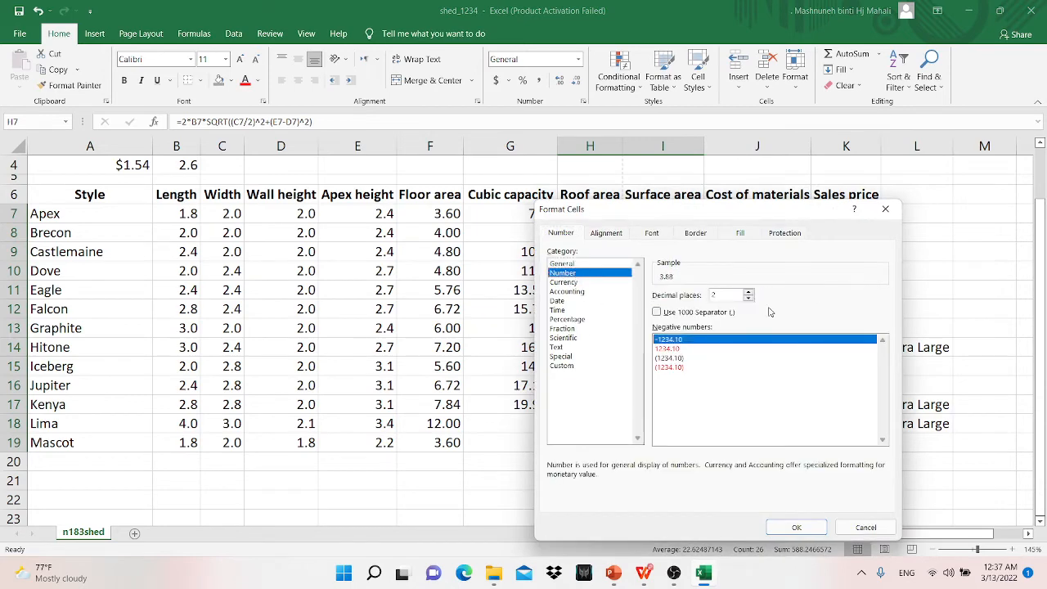
{"action": "left_click", "coordinate": [796, 526]}
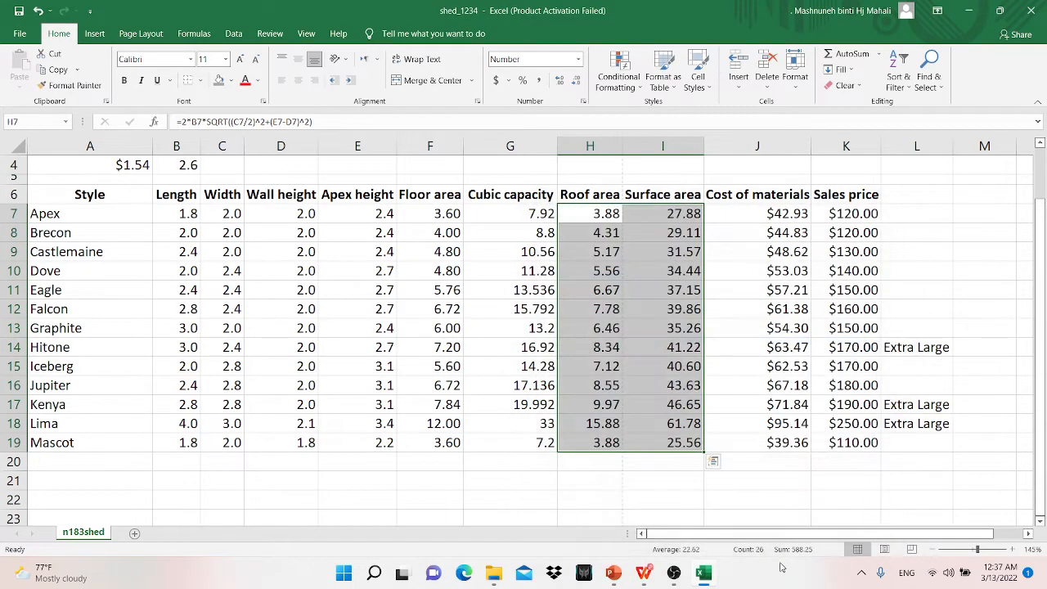
Check the exam paper's requirement for capacities and format the cubic capacity values in G7:G19 as numbers with 3 decimal places
{"action": "double_click", "coordinate": [608, 15]}
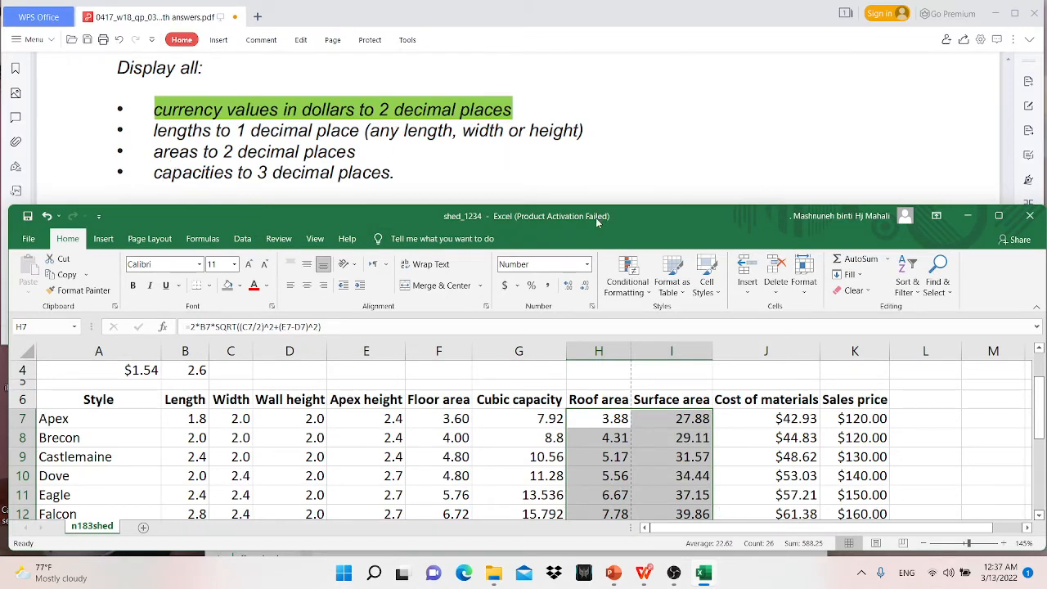
{"action": "left_click", "coordinate": [156, 174]}
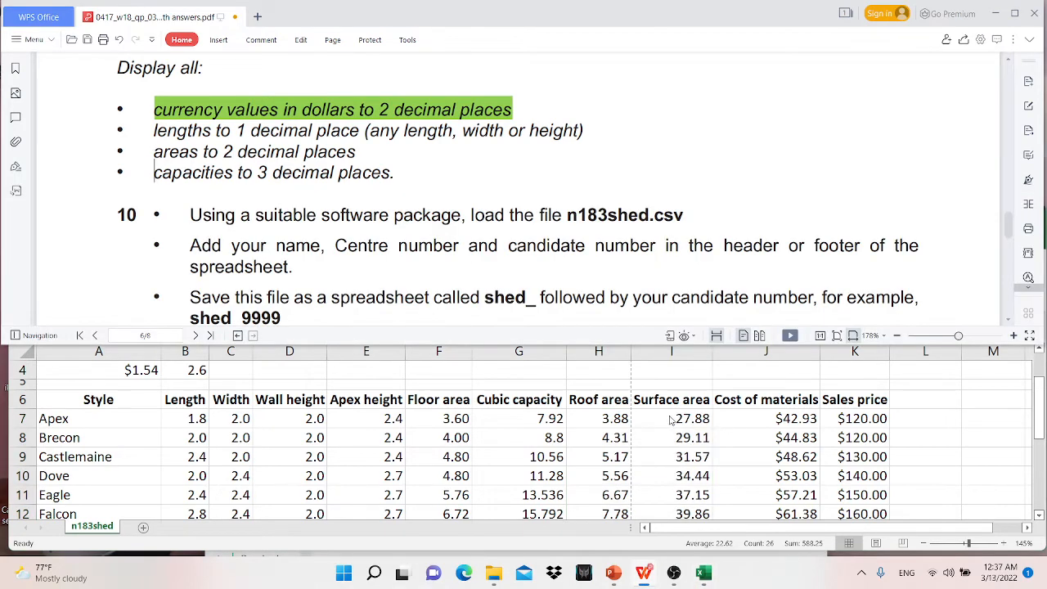
{"action": "left_click", "coordinate": [778, 442]}
{"action": "scroll", "coordinate": [626, 451], "scroll_direction": "down", "scroll_amount": 2}
{"action": "double_click", "coordinate": [591, 222]}
{"action": "scroll", "coordinate": [592, 229], "scroll_direction": "up", "scroll_amount": 2}
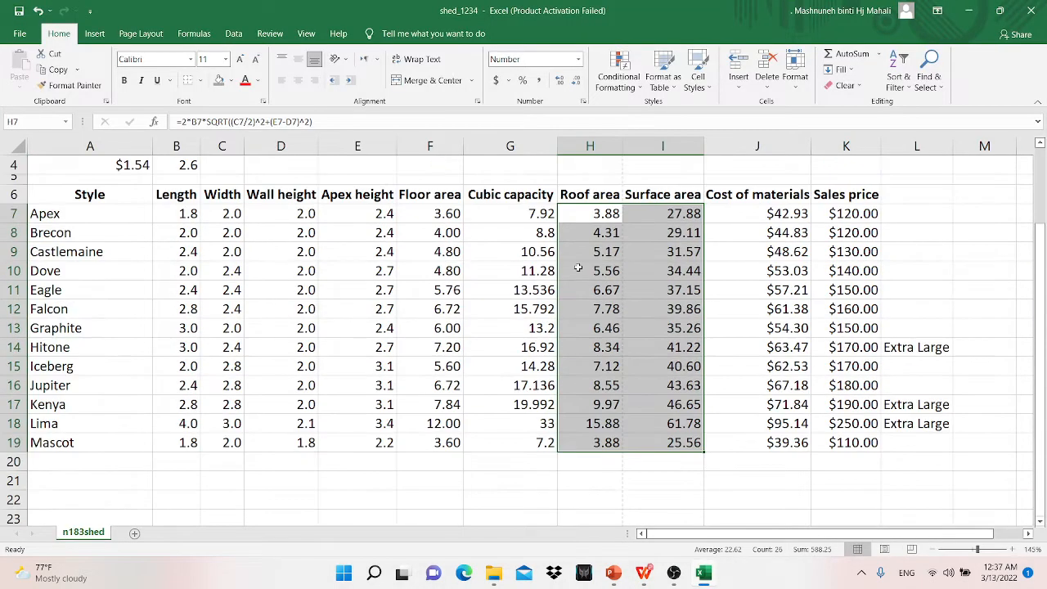
{"action": "left_click", "coordinate": [510, 196]}
{"action": "left_click_drag", "start_coordinate": [514, 213], "coordinate": [538, 439]}
{"action": "right_click", "coordinate": [540, 440]}
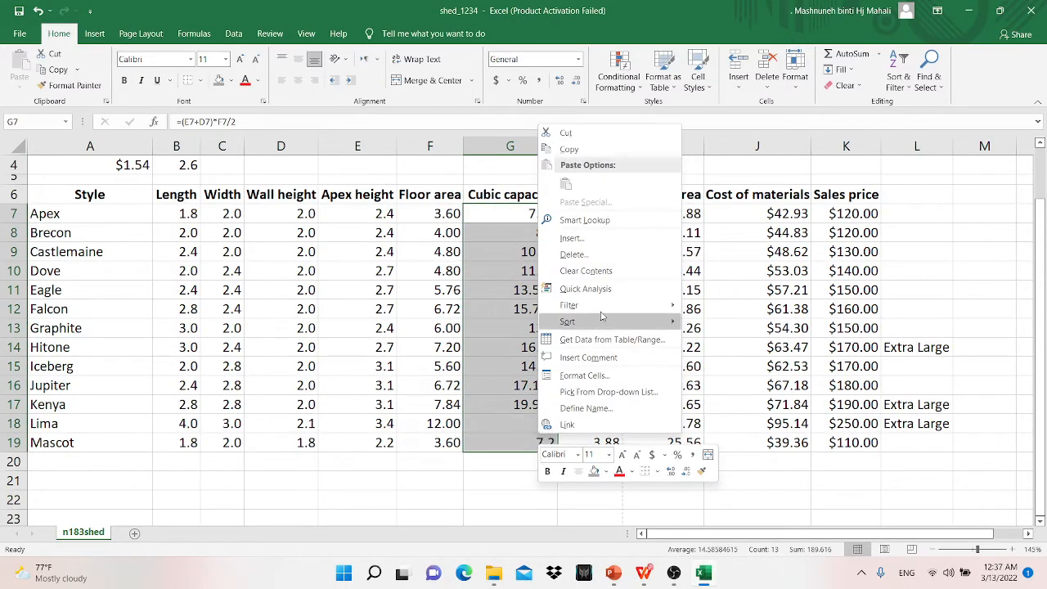
{"action": "left_click", "coordinate": [637, 374]}
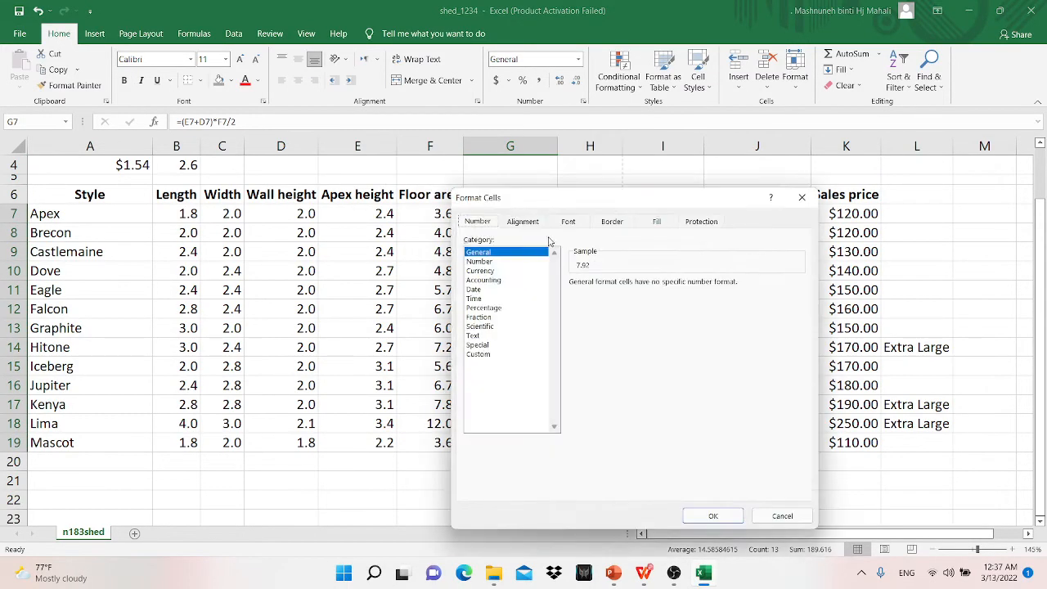
{"action": "left_click", "coordinate": [488, 261]}
{"action": "left_click", "coordinate": [668, 282]}
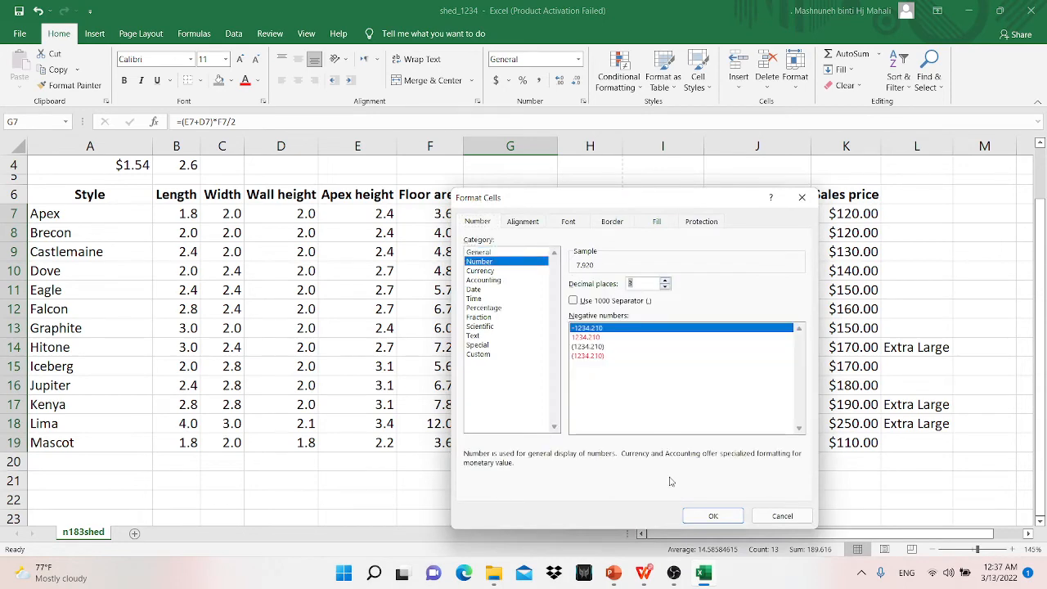
{"action": "left_click", "coordinate": [714, 516]}
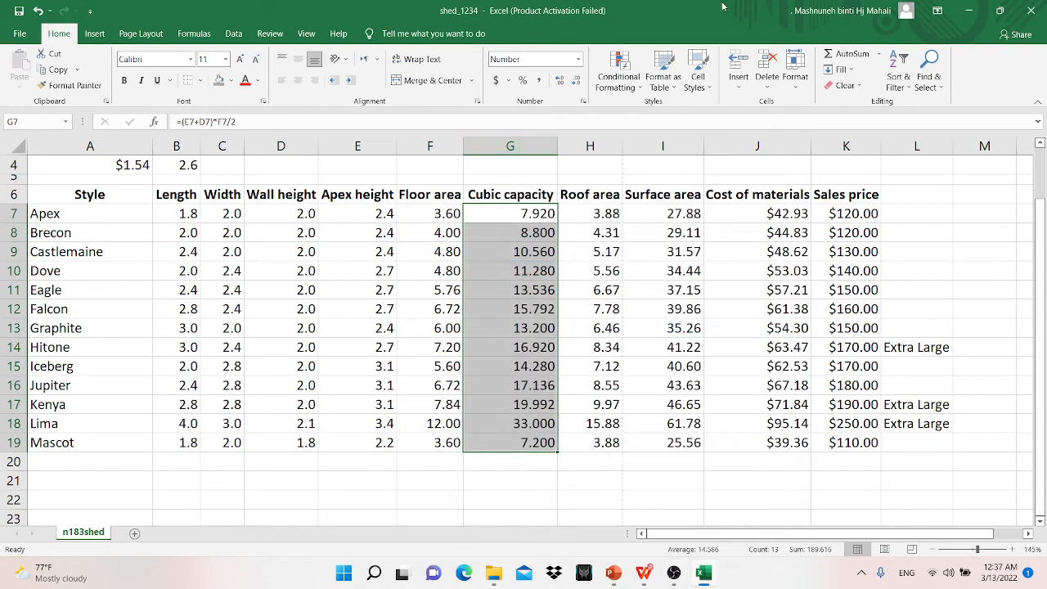
Find question 21 in the exam paper and read its requirements for saving and printing the spreadsheet with formulae
{"action": "double_click", "coordinate": [681, 19]}
{"action": "left_click_drag", "start_coordinate": [564, 129], "coordinate": [574, 130]}
{"action": "scroll", "coordinate": [406, 231], "scroll_direction": "down", "scroll_amount": 1}
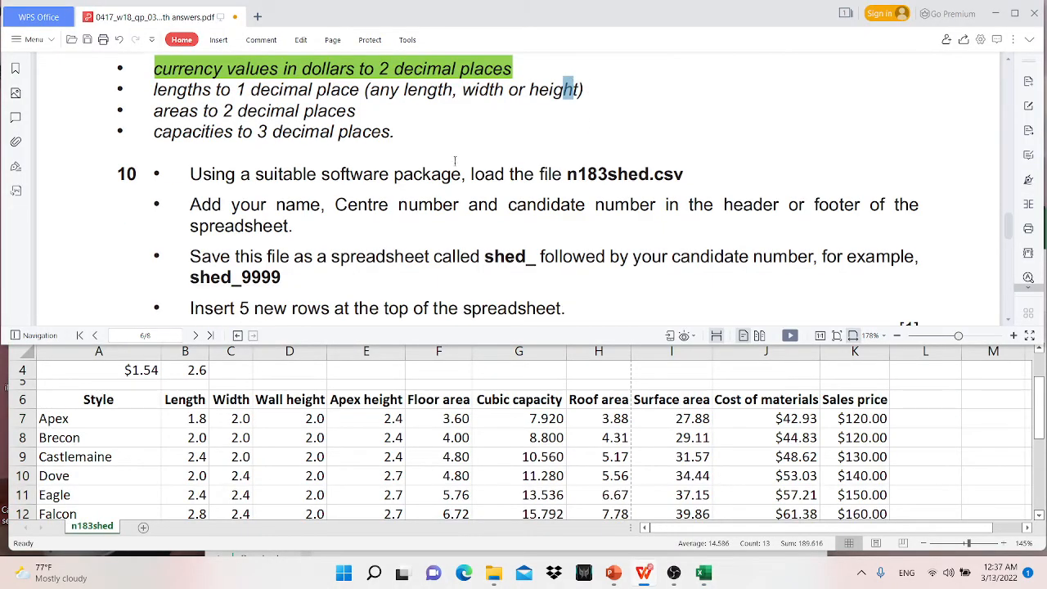
{"action": "scroll", "coordinate": [455, 160], "scroll_direction": "down", "scroll_amount": 1}
{"action": "scroll", "coordinate": [415, 239], "scroll_direction": "down", "scroll_amount": 20}
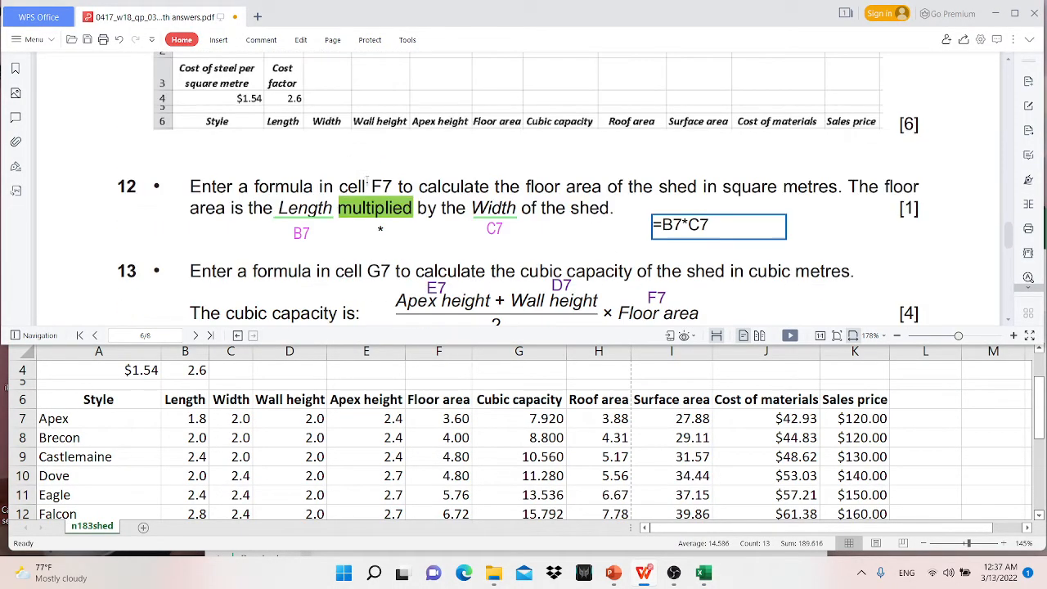
{"action": "scroll", "coordinate": [383, 215], "scroll_direction": "down", "scroll_amount": 2}
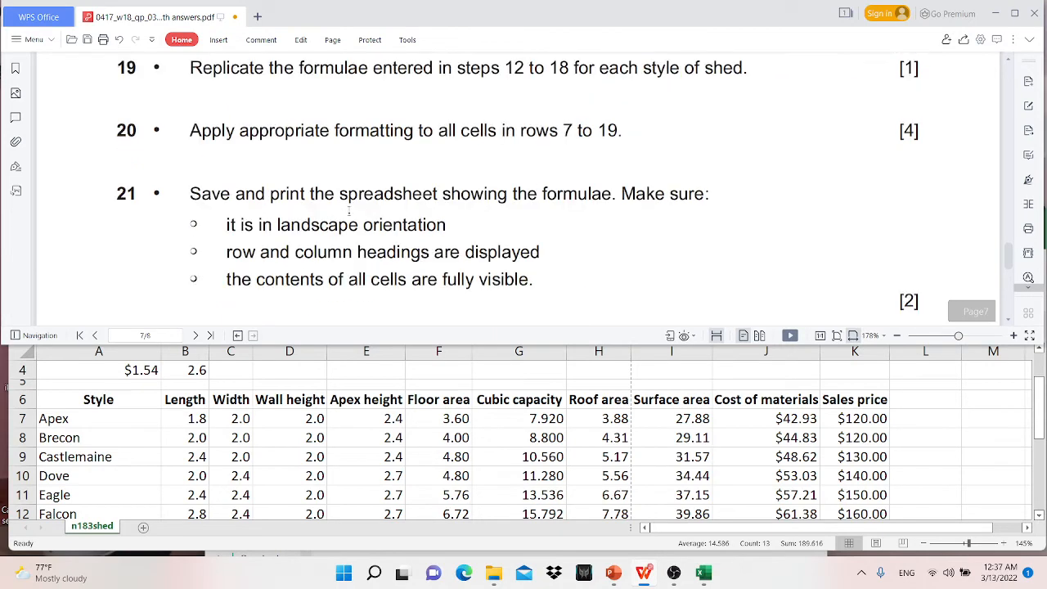
{"action": "left_click", "coordinate": [350, 463]}
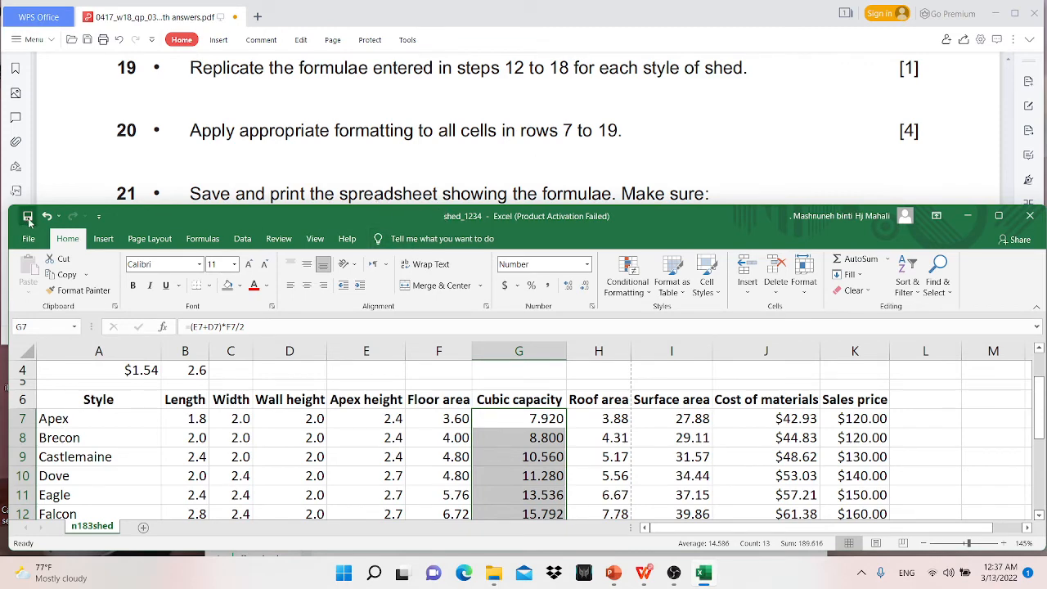
{"action": "left_click", "coordinate": [335, 193]}
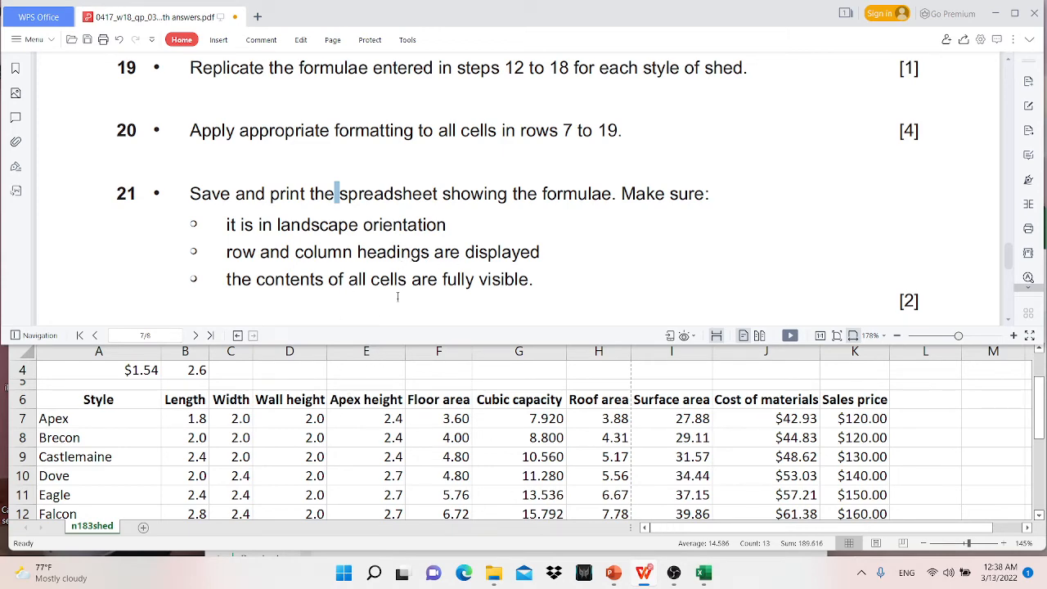
Display the formulae instead of the values in the shed worksheet's cells
{"action": "left_click", "coordinate": [496, 485]}
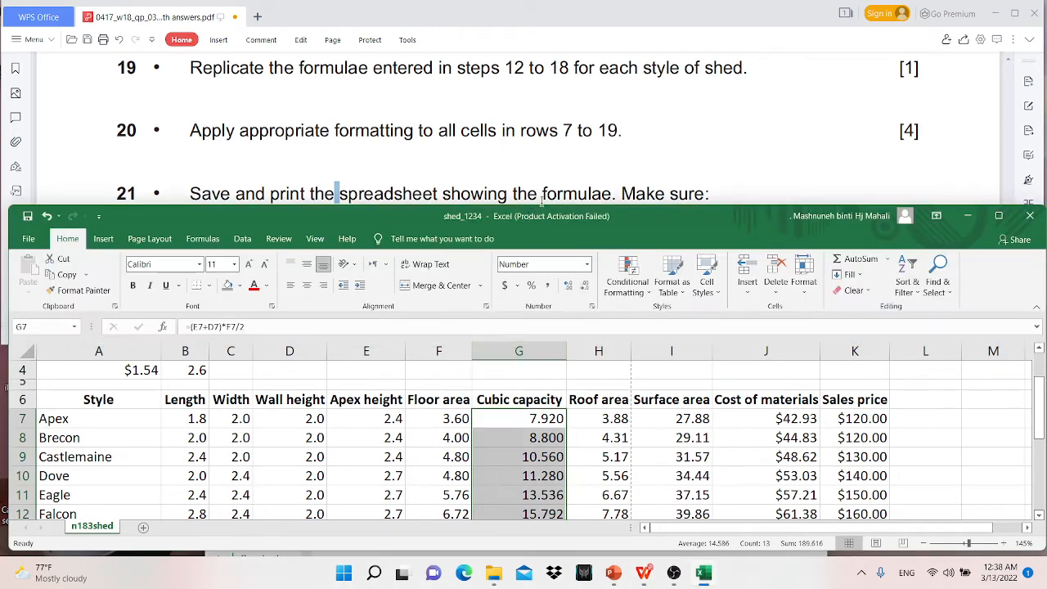
{"action": "double_click", "coordinate": [659, 215]}
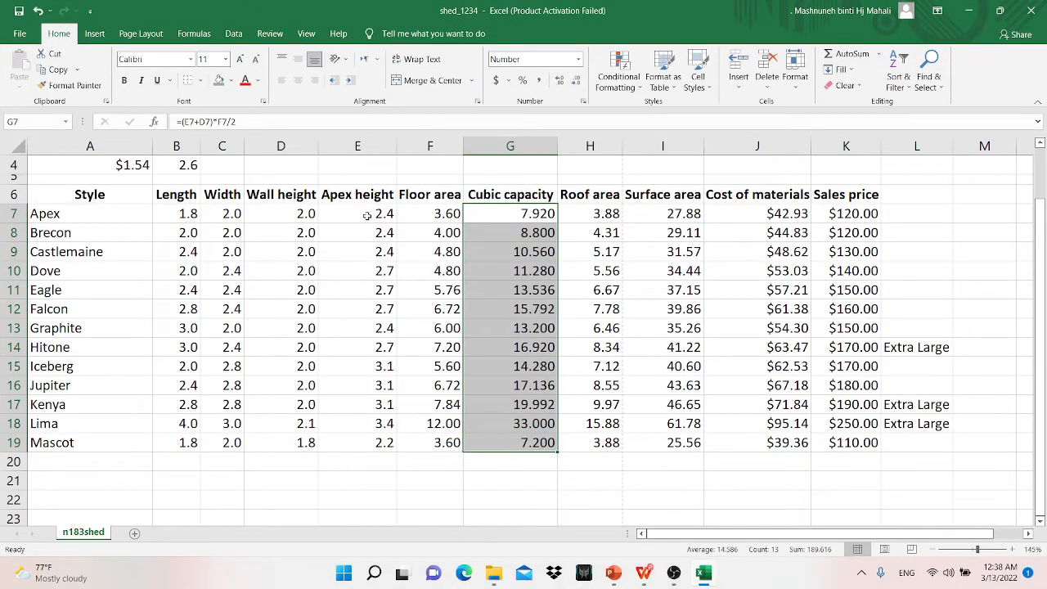
{"action": "left_click", "coordinate": [367, 215]}
{"action": "left_click", "coordinate": [195, 34]}
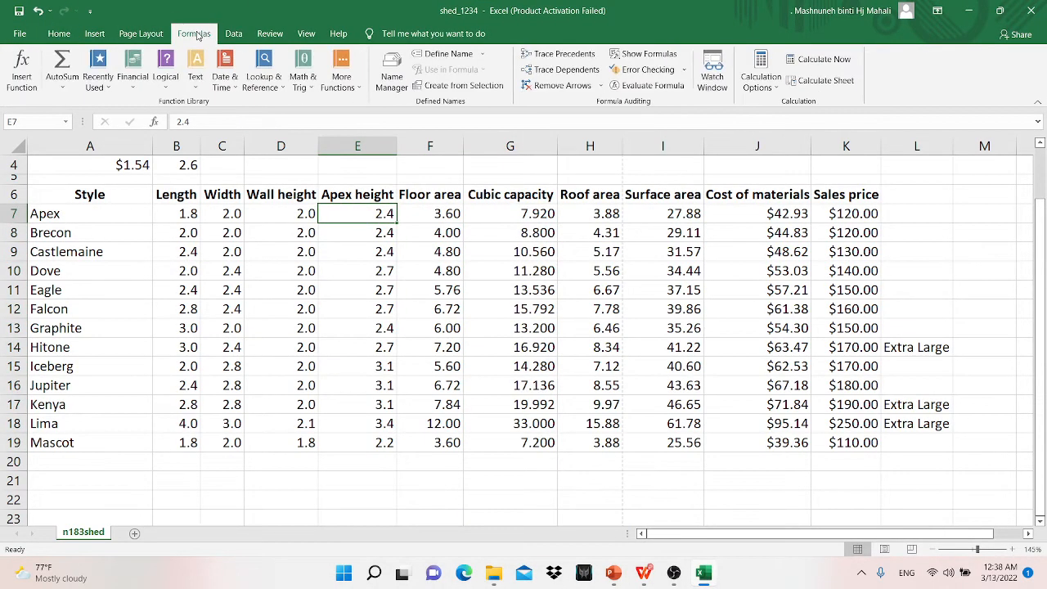
{"action": "left_click", "coordinate": [645, 55]}
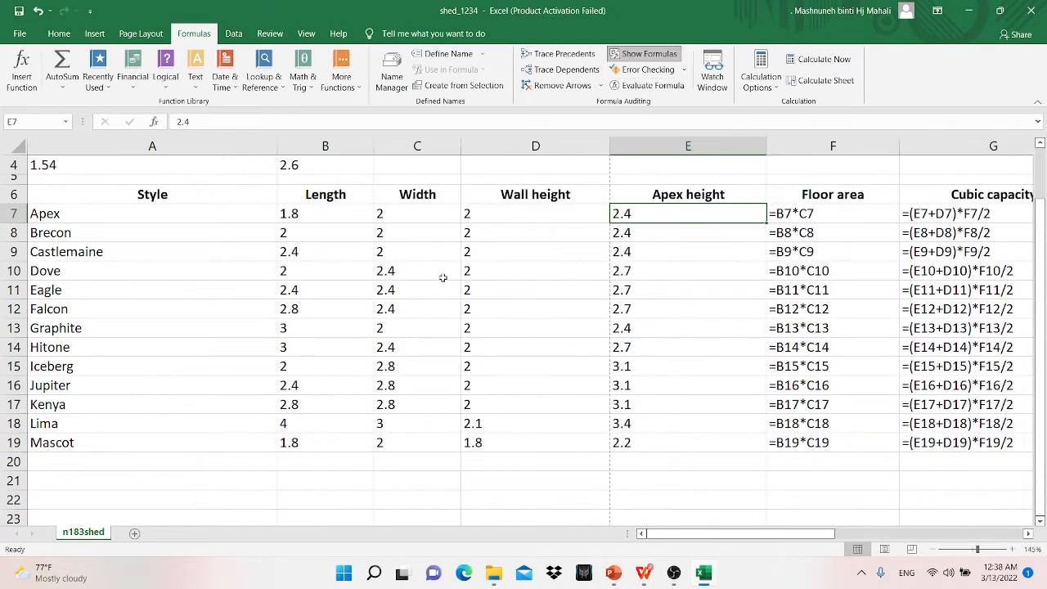
AutoFit the widths of columns A to L so that all formulae and cell contents are fully visible
{"action": "scroll", "coordinate": [205, 366], "scroll_direction": "up", "scroll_amount": 1}
{"action": "scroll", "coordinate": [218, 377], "scroll_direction": "down", "scroll_amount": 2}
{"action": "scroll", "coordinate": [130, 208], "scroll_direction": "up", "scroll_amount": 2}
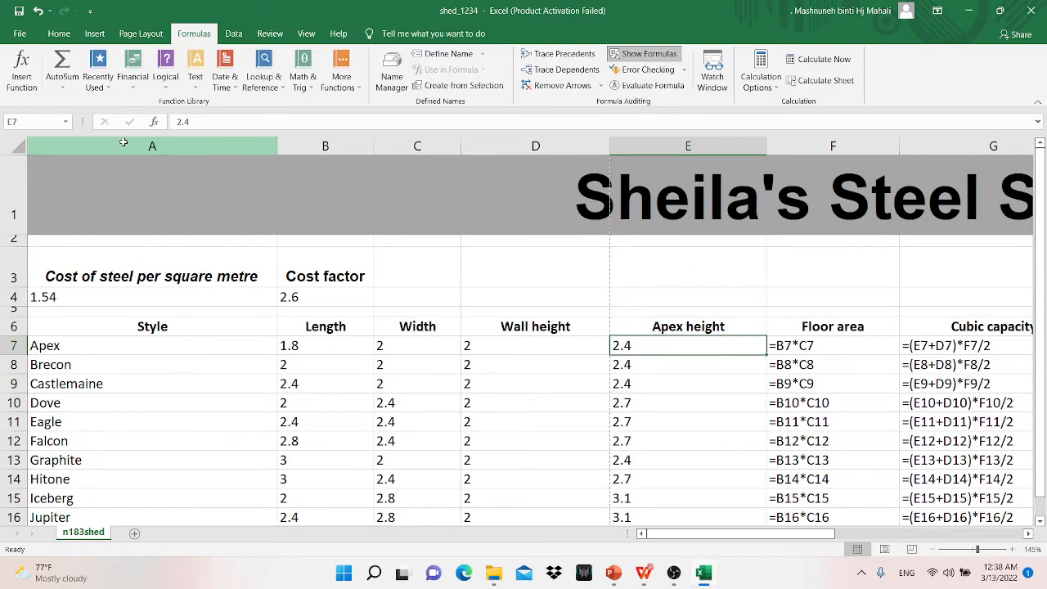
{"action": "left_click_drag", "start_coordinate": [122, 143], "coordinate": [992, 149]}
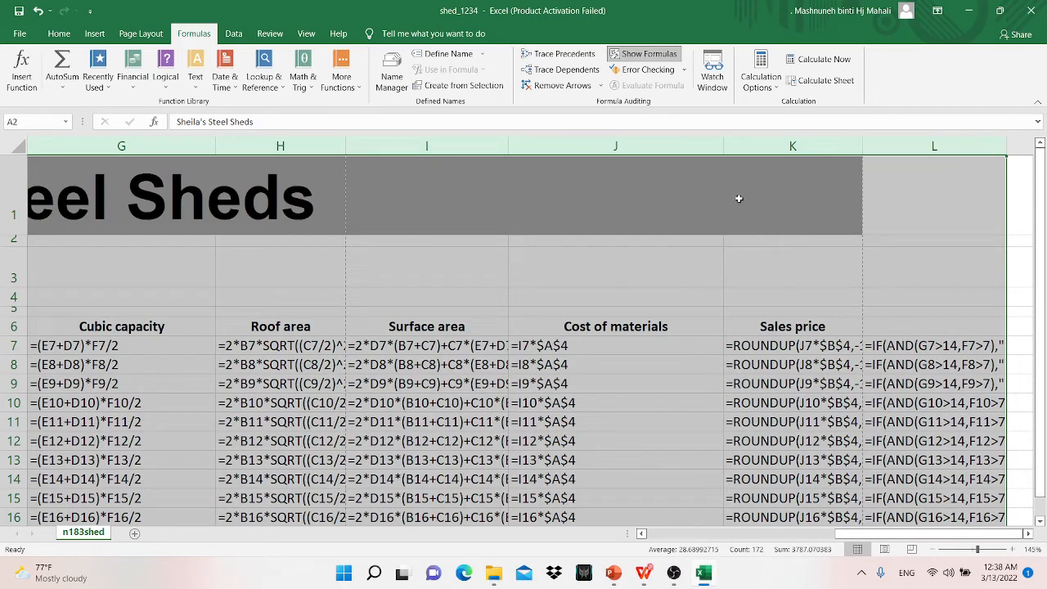
{"action": "double_click", "coordinate": [1010, 147]}
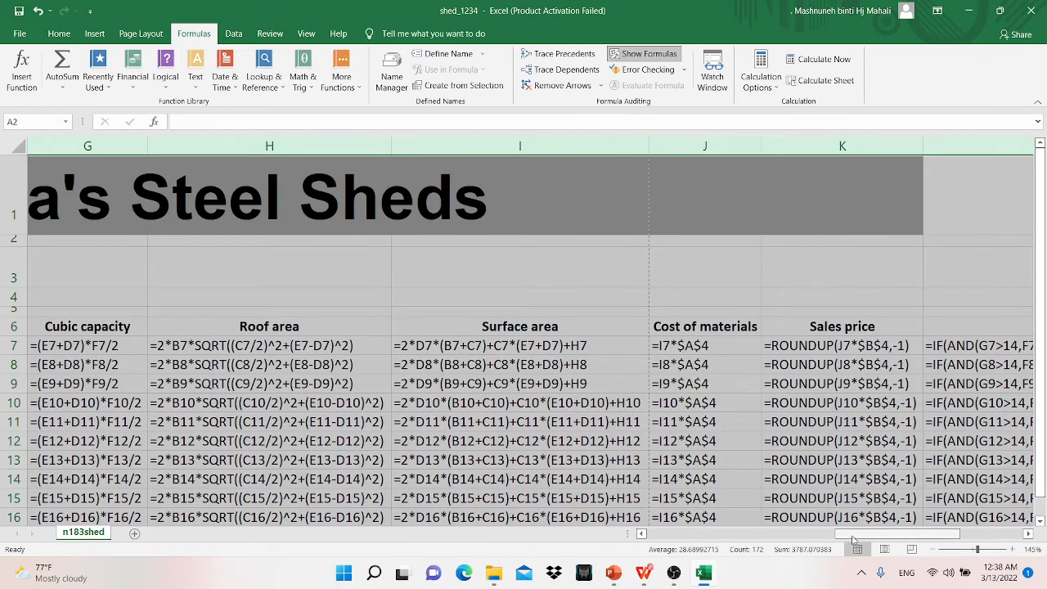
{"action": "left_click_drag", "start_coordinate": [857, 536], "coordinate": [594, 543]}
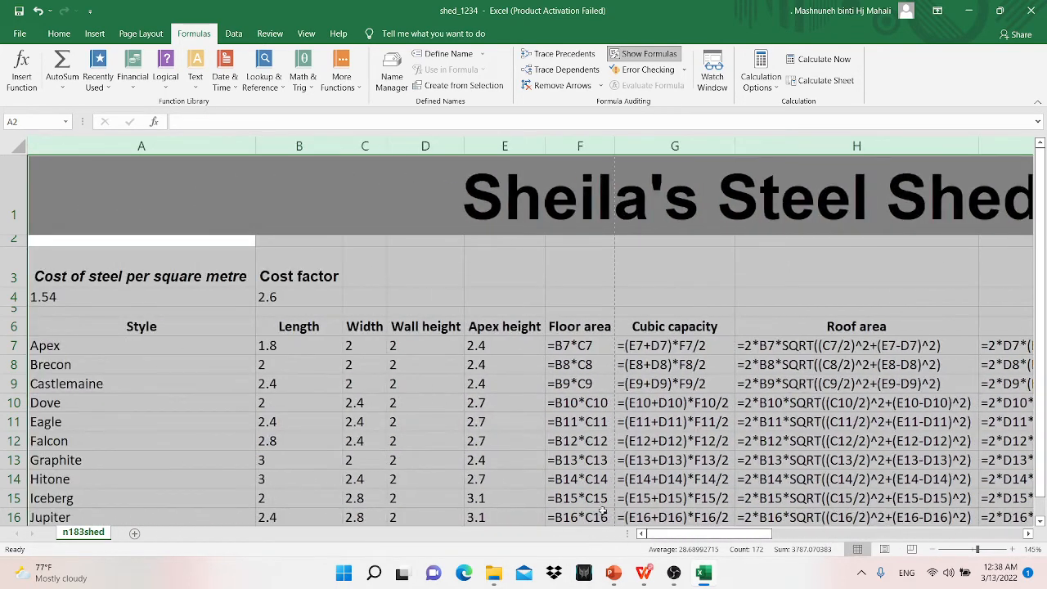
Check the page orientation required by question 21 and set the worksheet to landscape
{"action": "double_click", "coordinate": [631, 22]}
{"action": "left_click", "coordinate": [327, 118]}
{"action": "scroll", "coordinate": [327, 117], "scroll_direction": "down", "scroll_amount": 2}
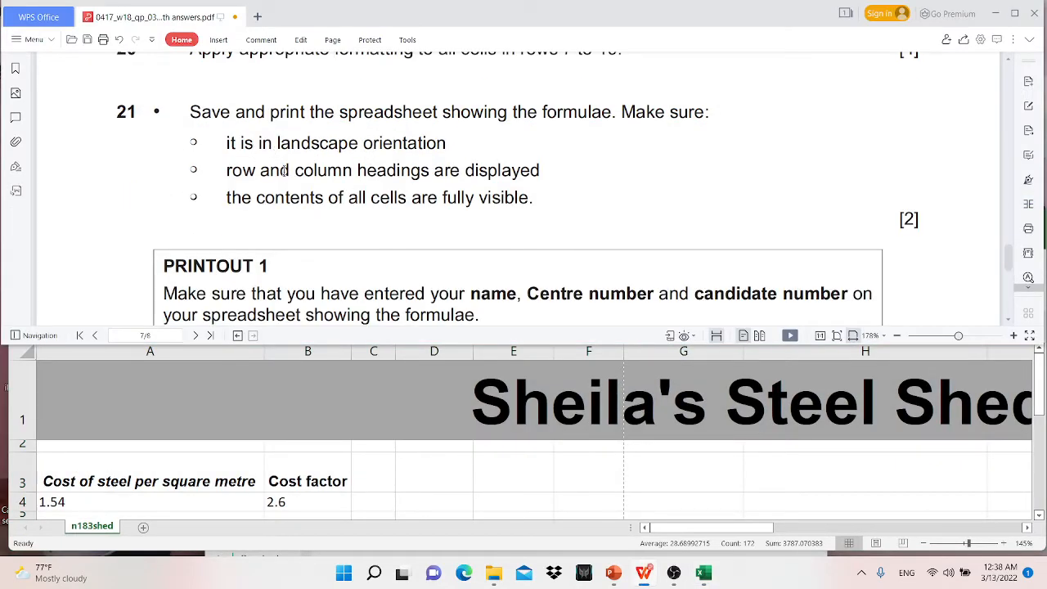
{"action": "left_click", "coordinate": [419, 466]}
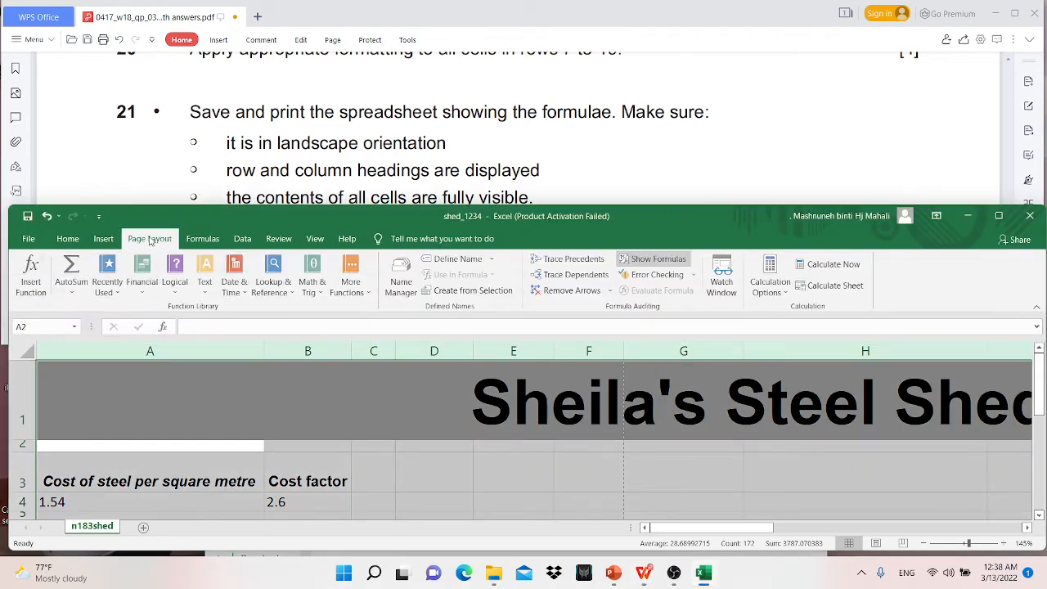
{"action": "left_click", "coordinate": [150, 239]}
{"action": "left_click", "coordinate": [161, 274]}
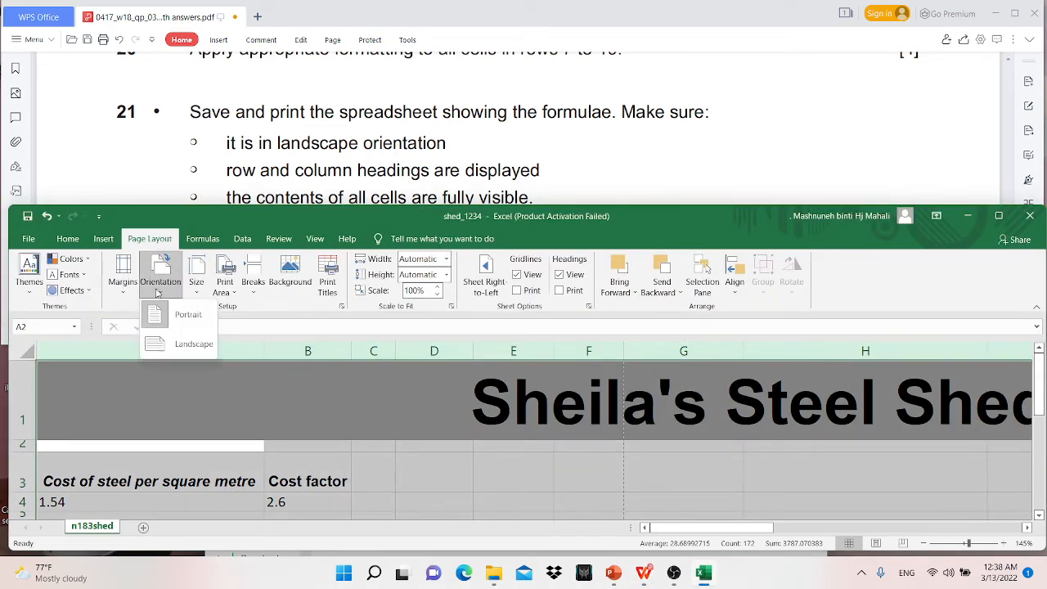
{"action": "left_click", "coordinate": [181, 345]}
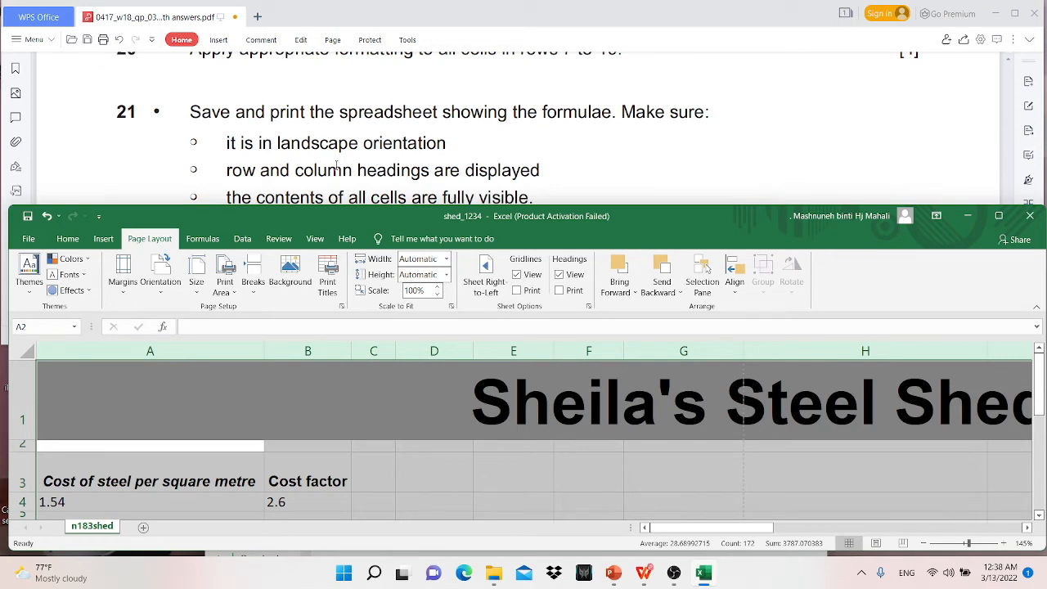
Check question 21's headings requirement and enable printing of row and column headings in the page setup
{"action": "left_click", "coordinate": [277, 182]}
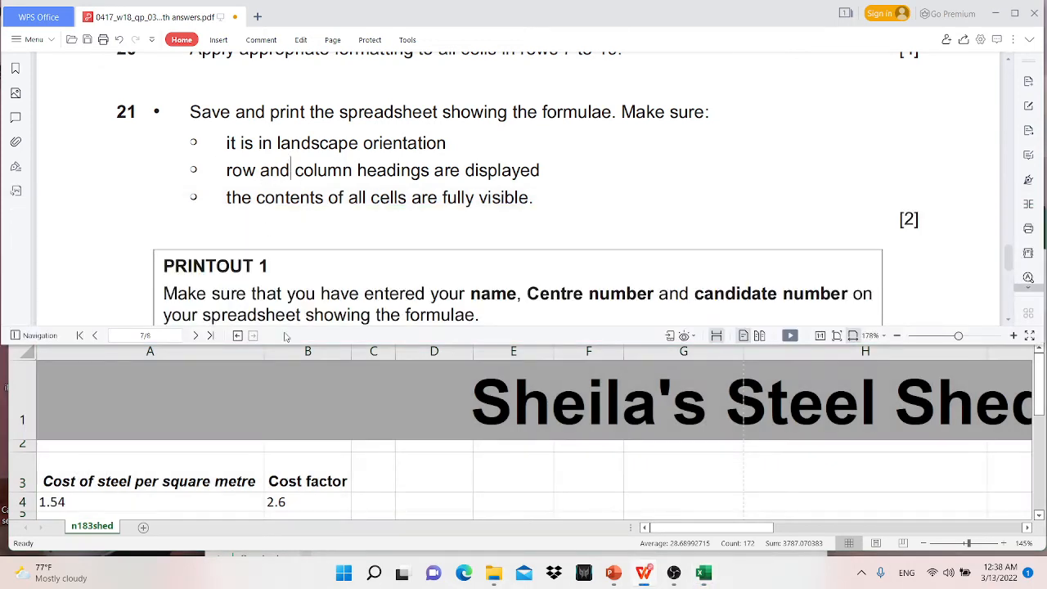
{"action": "left_click", "coordinate": [551, 498]}
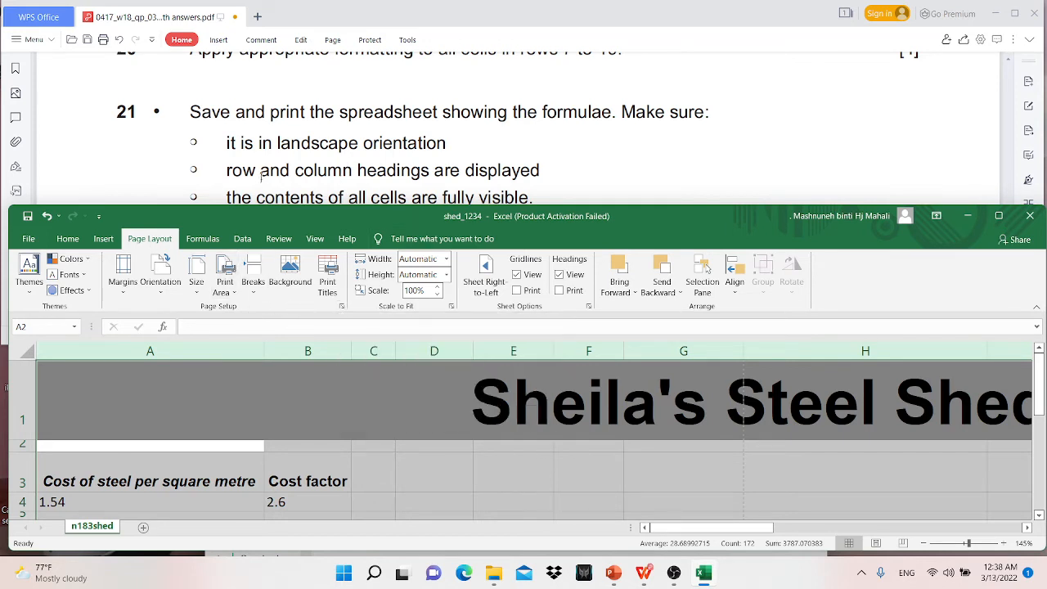
{"action": "double_click", "coordinate": [446, 218]}
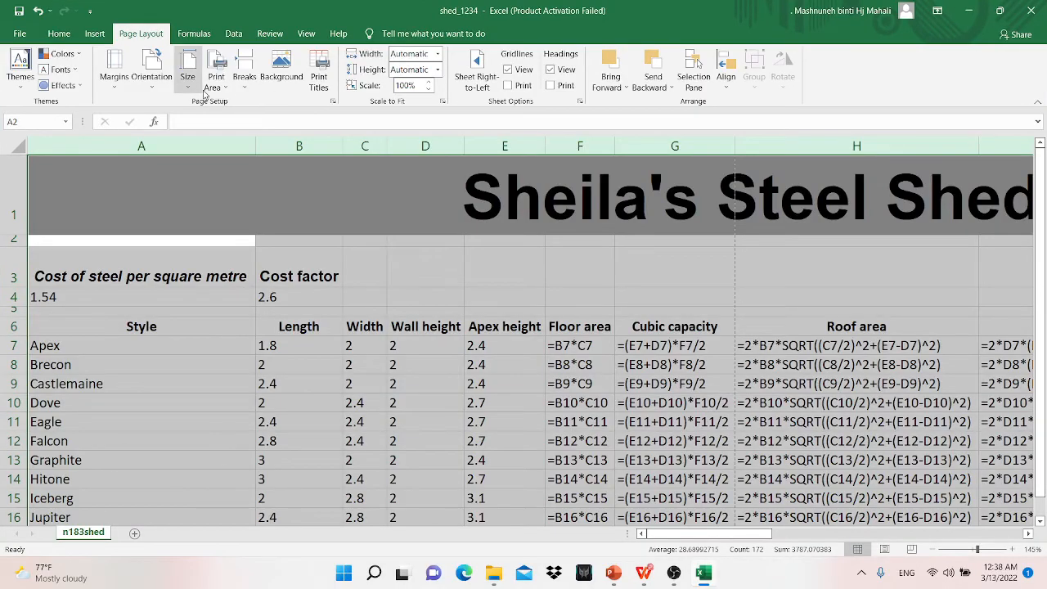
{"action": "left_click", "coordinate": [332, 102]}
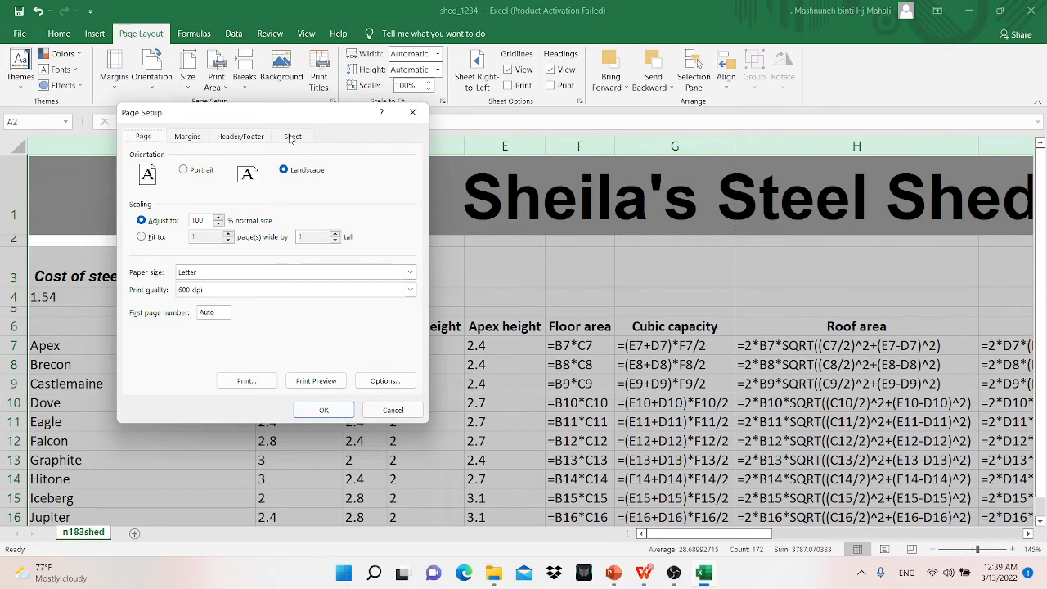
{"action": "left_click", "coordinate": [291, 136]}
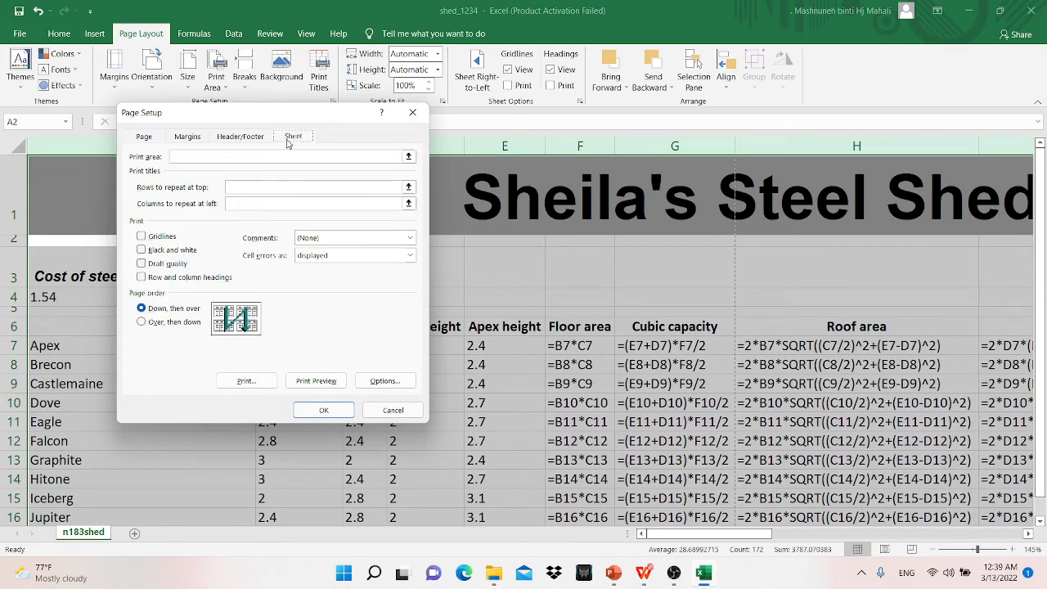
{"action": "left_click", "coordinate": [185, 285]}
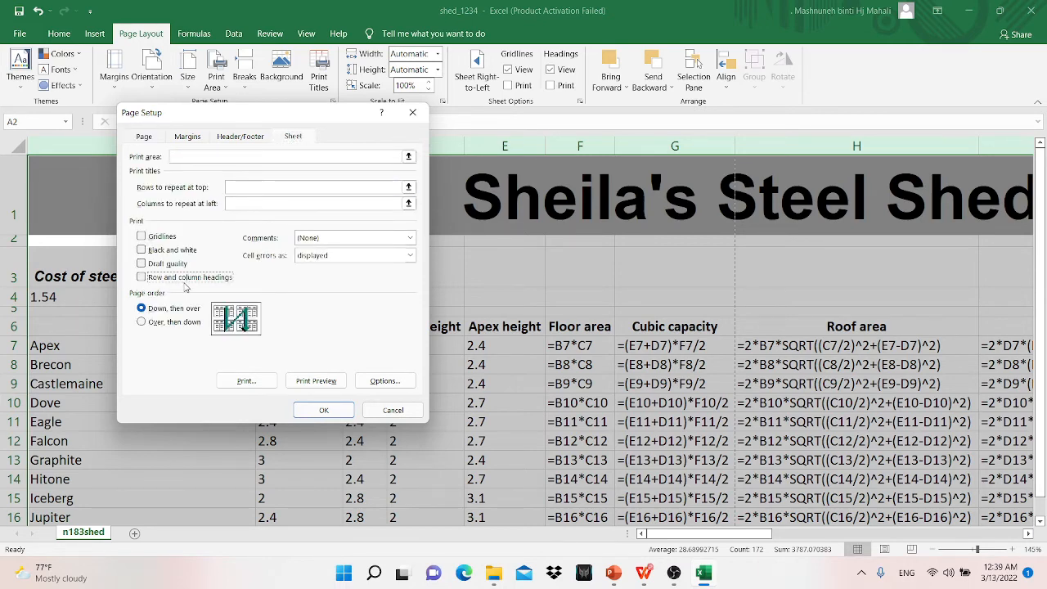
{"action": "left_click", "coordinate": [140, 277]}
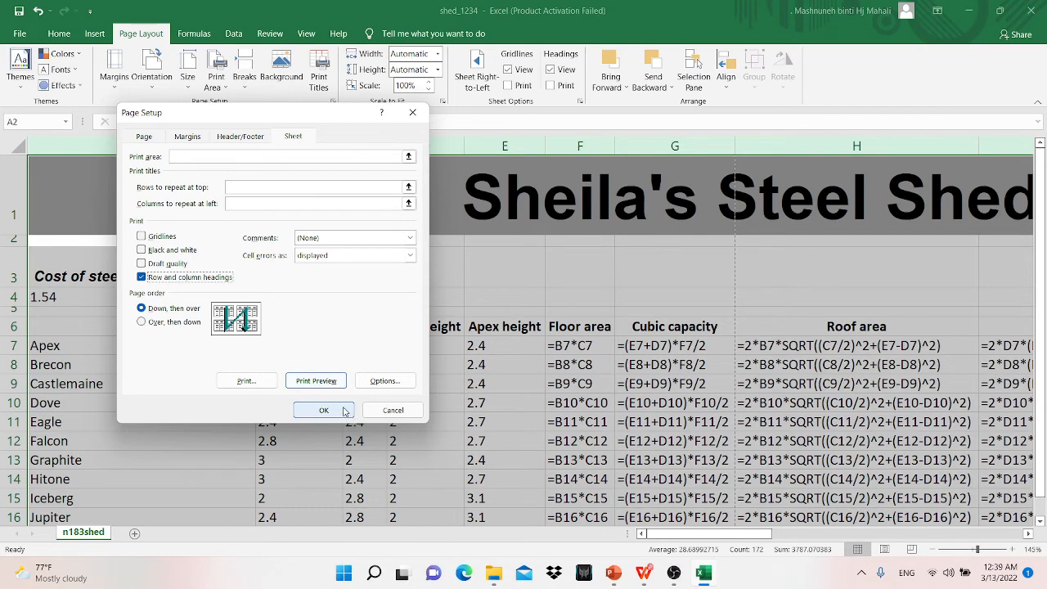
{"action": "left_click", "coordinate": [324, 410]}
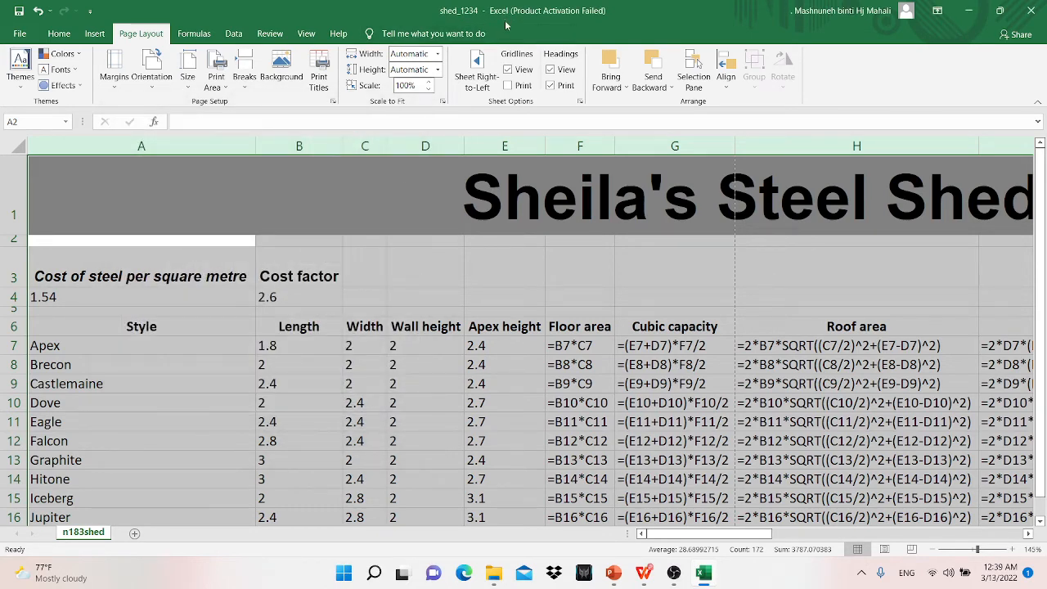
Check the remaining question 21 requirements and the Printout 1 instructions in the exam paper, and return to the shed worksheet
{"action": "double_click", "coordinate": [529, 7]}
{"action": "left_click_drag", "start_coordinate": [403, 146], "coordinate": [418, 148]}
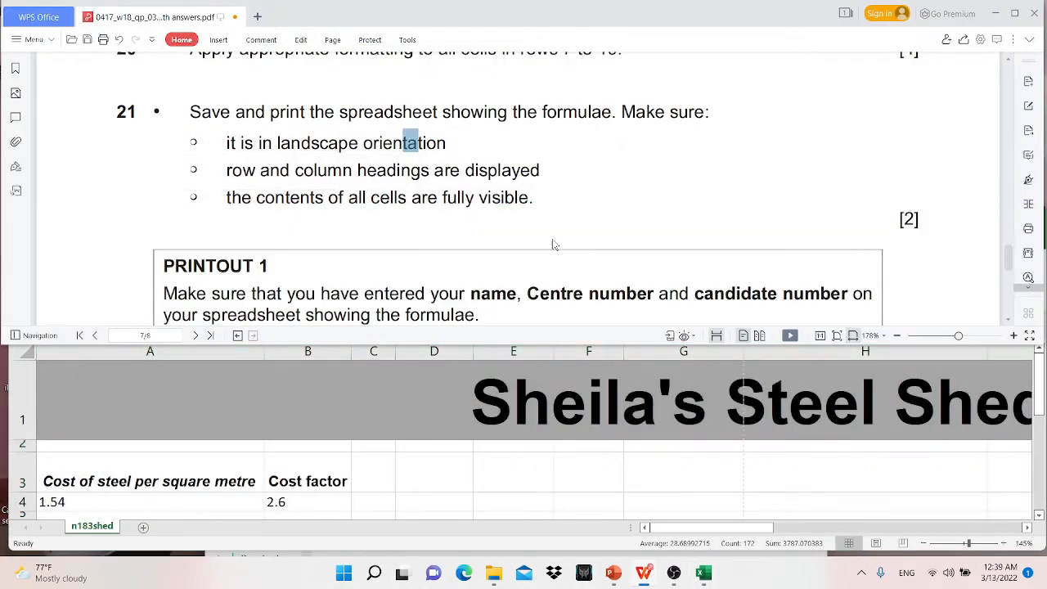
{"action": "left_click", "coordinate": [393, 232]}
{"action": "scroll", "coordinate": [425, 235], "scroll_direction": "down", "scroll_amount": 2}
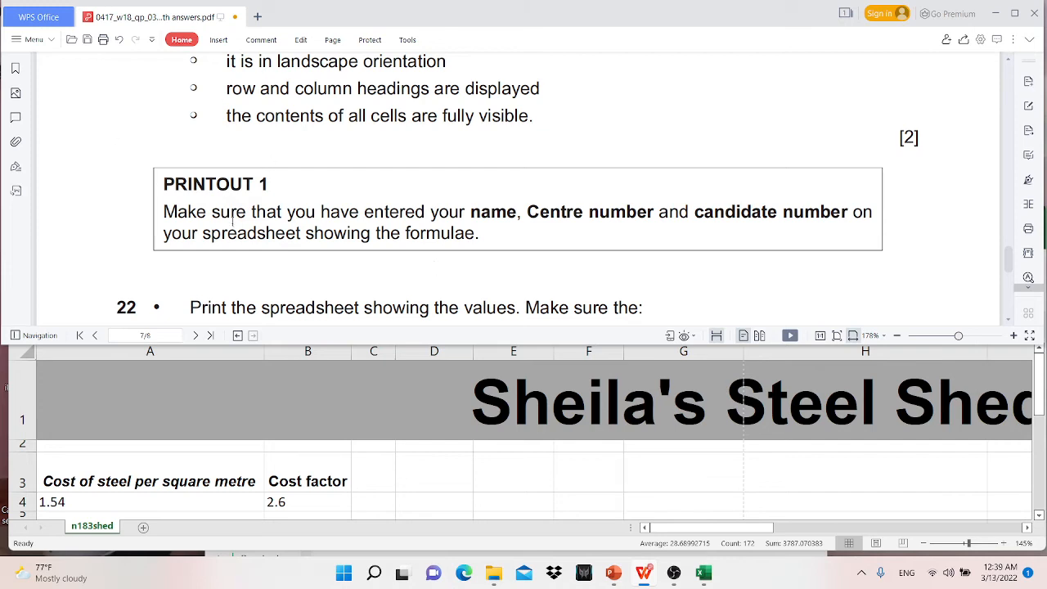
{"action": "left_click", "coordinate": [279, 418]}
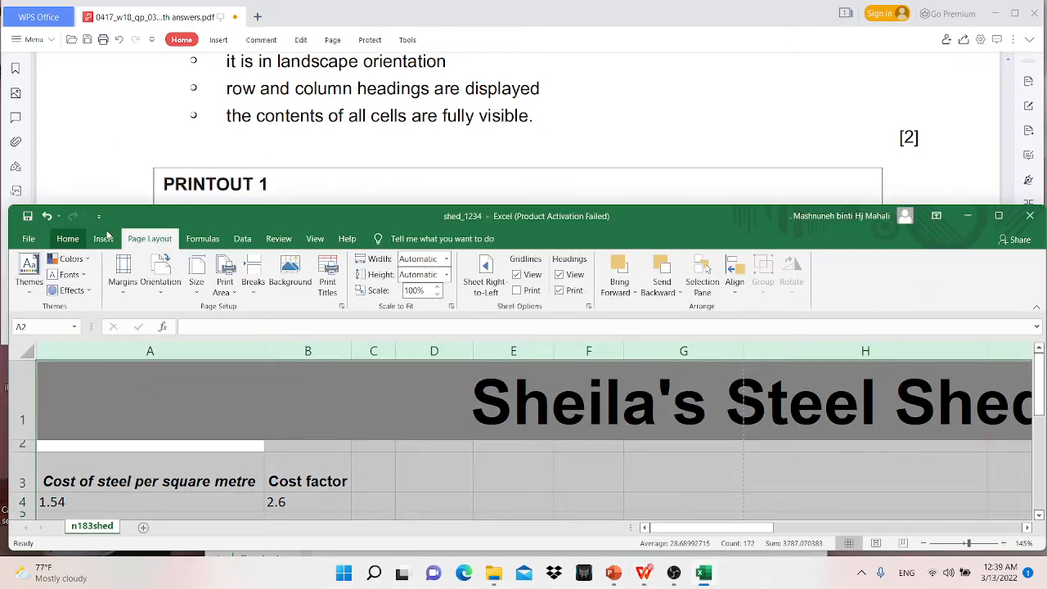
{"action": "left_click", "coordinate": [373, 182]}
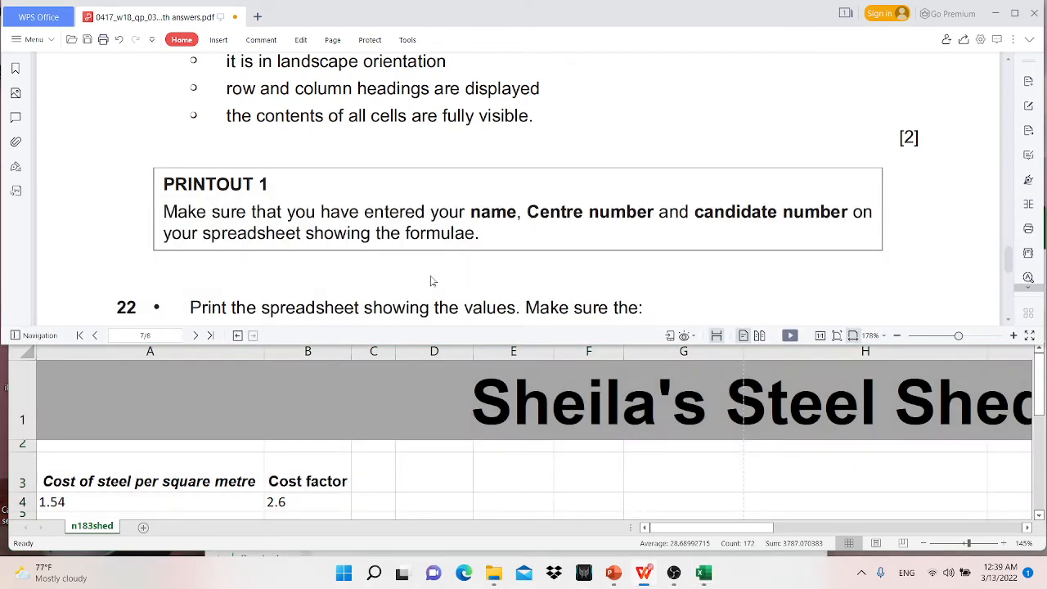
{"action": "left_click", "coordinate": [470, 417]}
{"action": "double_click", "coordinate": [384, 206]}
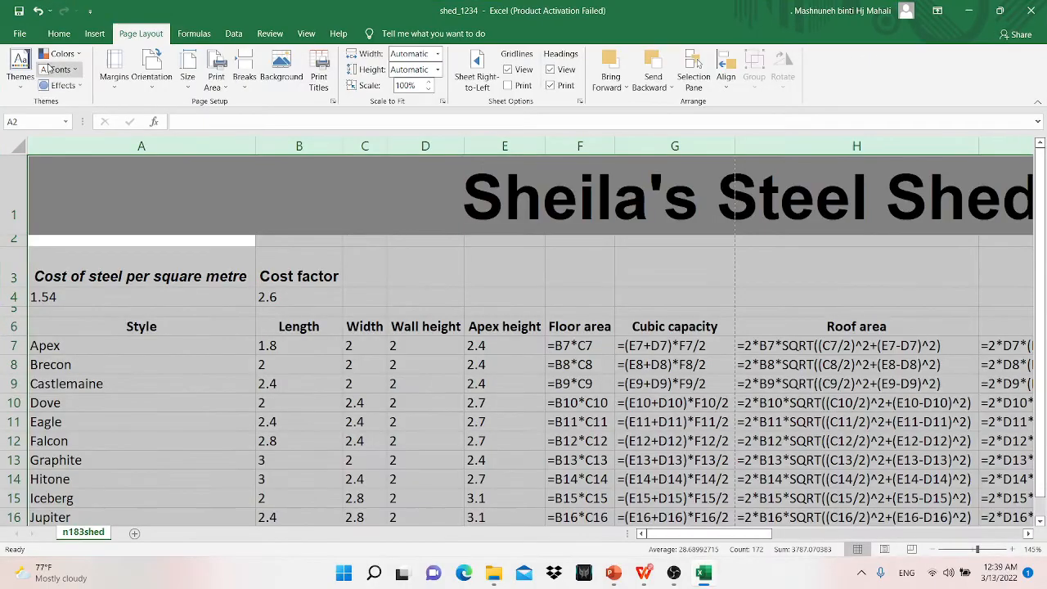
Print the active formulae sheet in landscape using the Microsoft Print to PDF printer
{"action": "left_click", "coordinate": [16, 34]}
{"action": "left_click", "coordinate": [76, 279]}
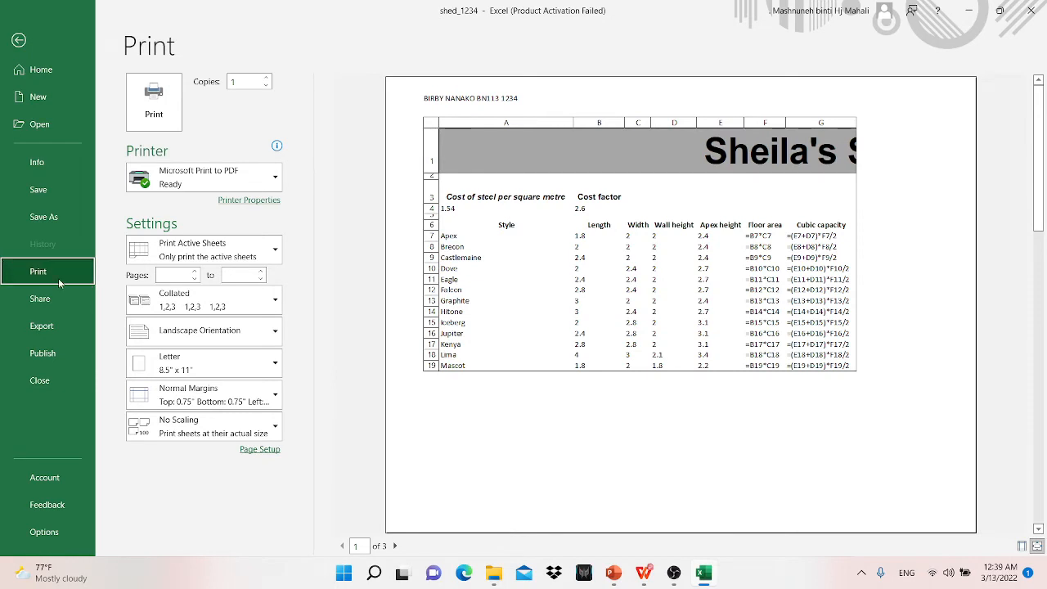
{"action": "left_click", "coordinate": [226, 185]}
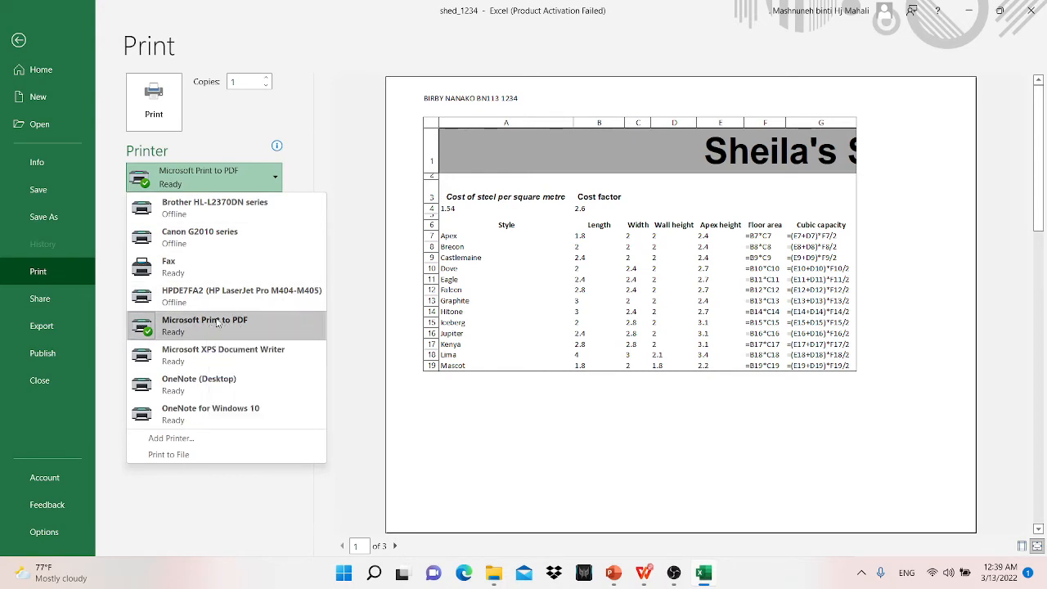
{"action": "left_click", "coordinate": [291, 336]}
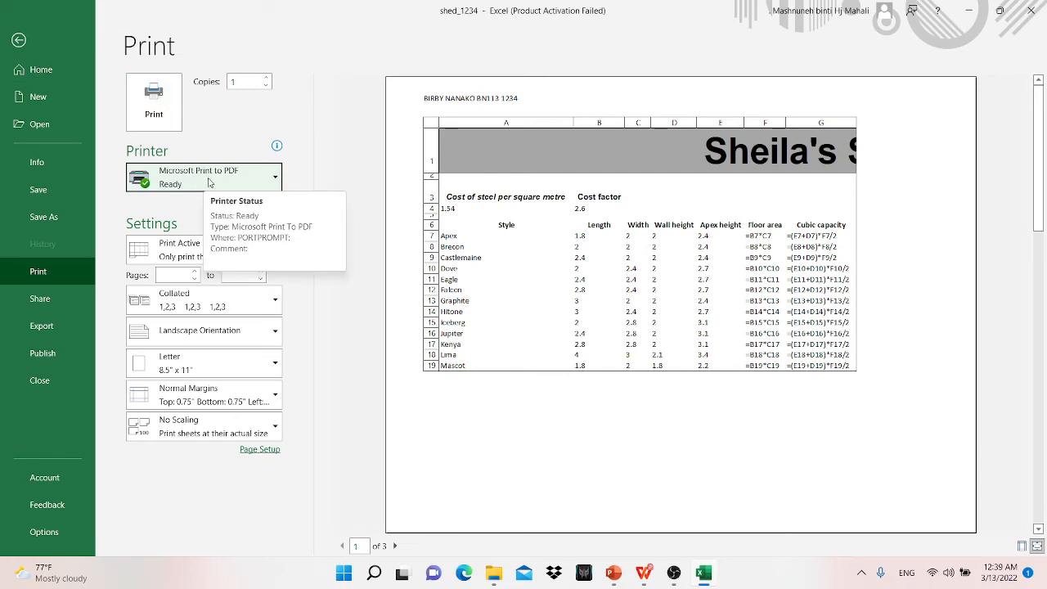
{"action": "left_click", "coordinate": [160, 108]}
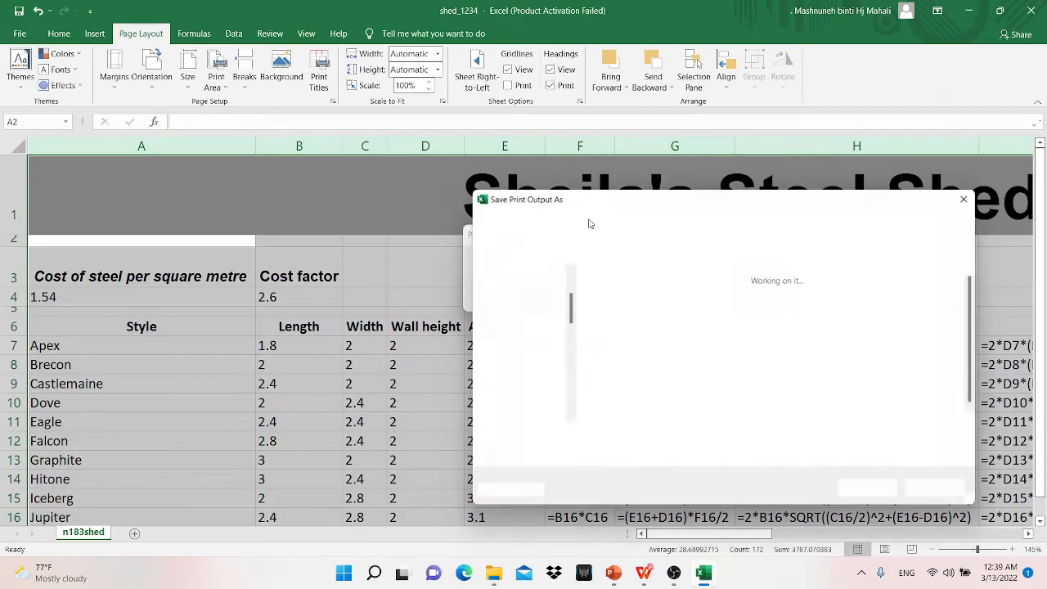
Save the print output as a PDF named printout 1 in the 2018 NOV P3 - demo folder
{"action": "left_click_drag", "start_coordinate": [725, 202], "coordinate": [338, 85]}
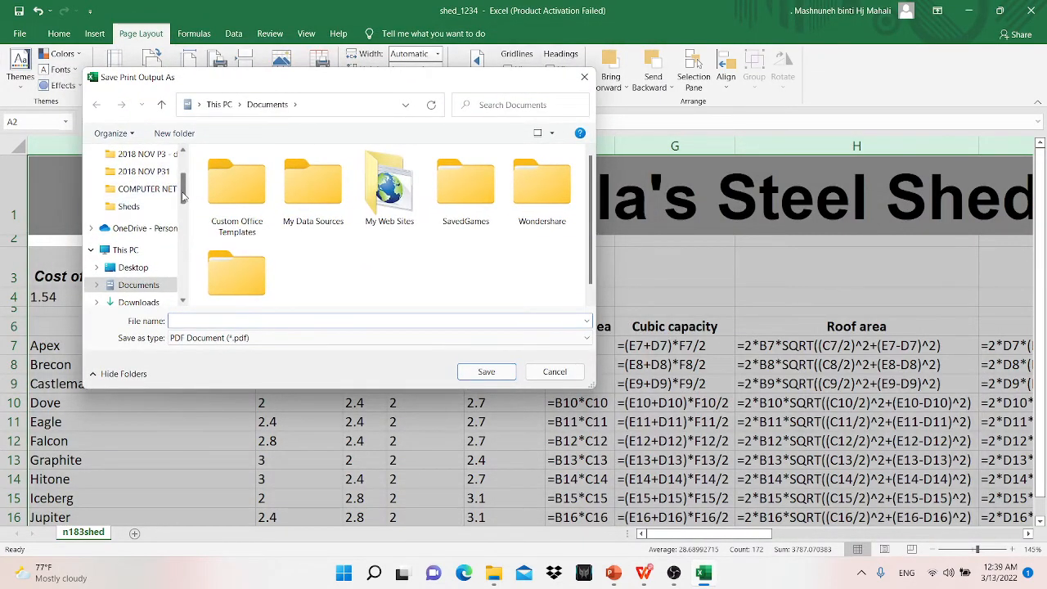
{"action": "scroll", "coordinate": [188, 191], "scroll_direction": "up", "scroll_amount": 1}
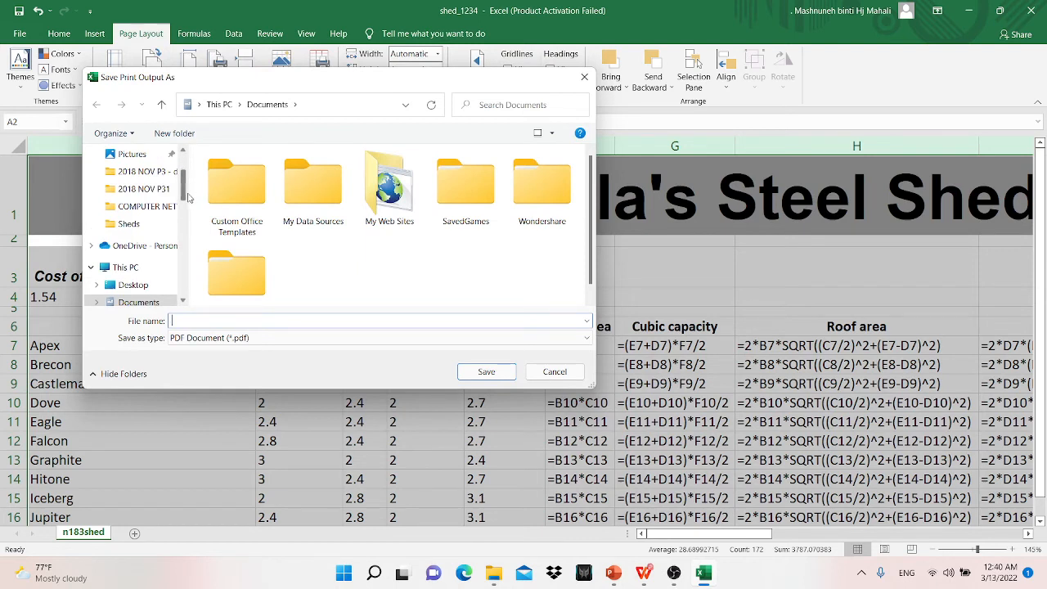
{"action": "left_click_drag", "start_coordinate": [187, 211], "coordinate": [263, 214]}
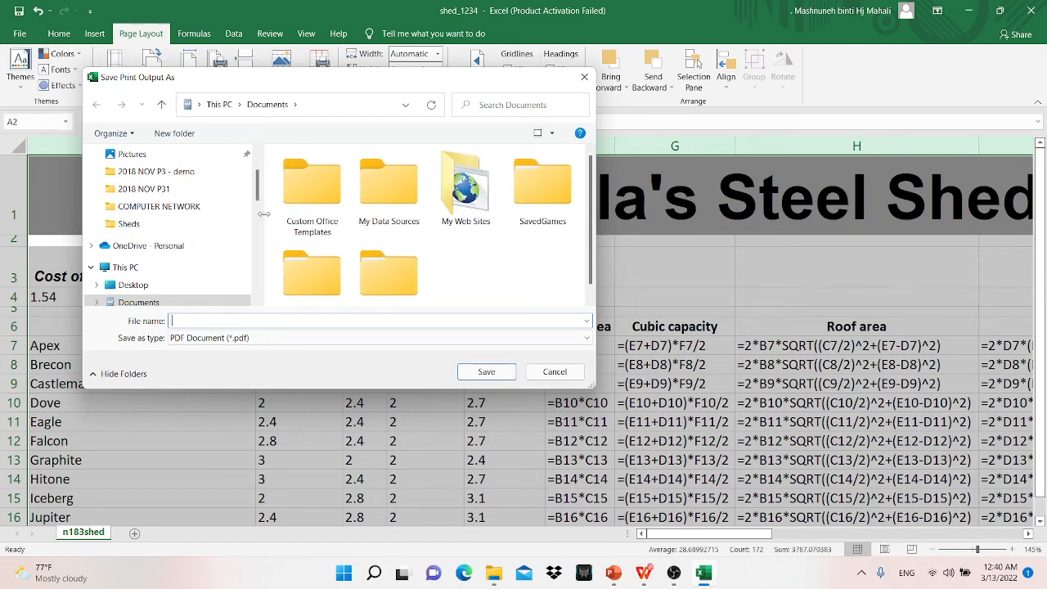
{"action": "left_click", "coordinate": [151, 171]}
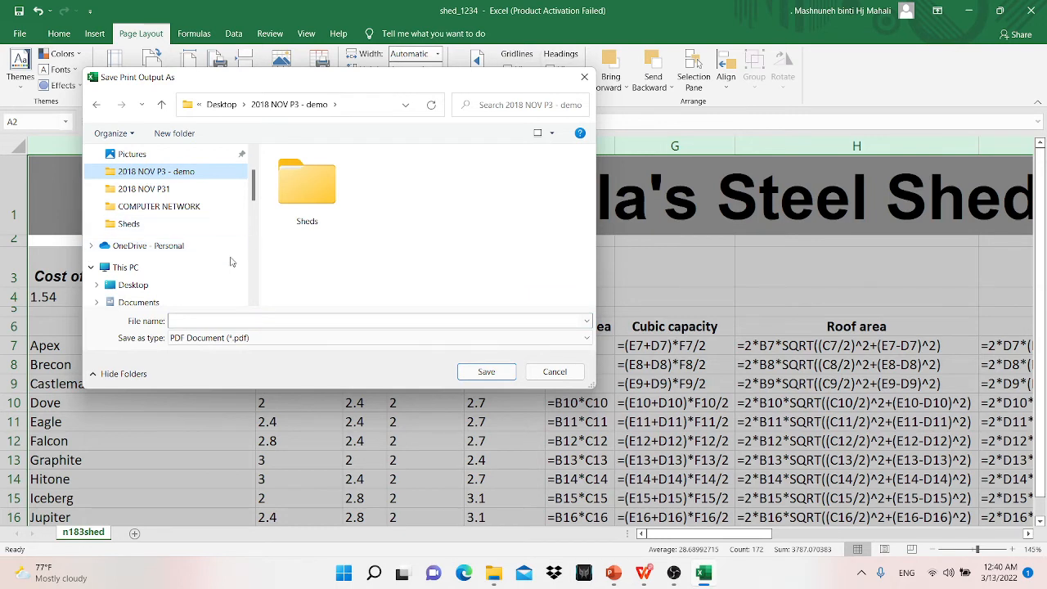
{"action": "left_click", "coordinate": [274, 320]}
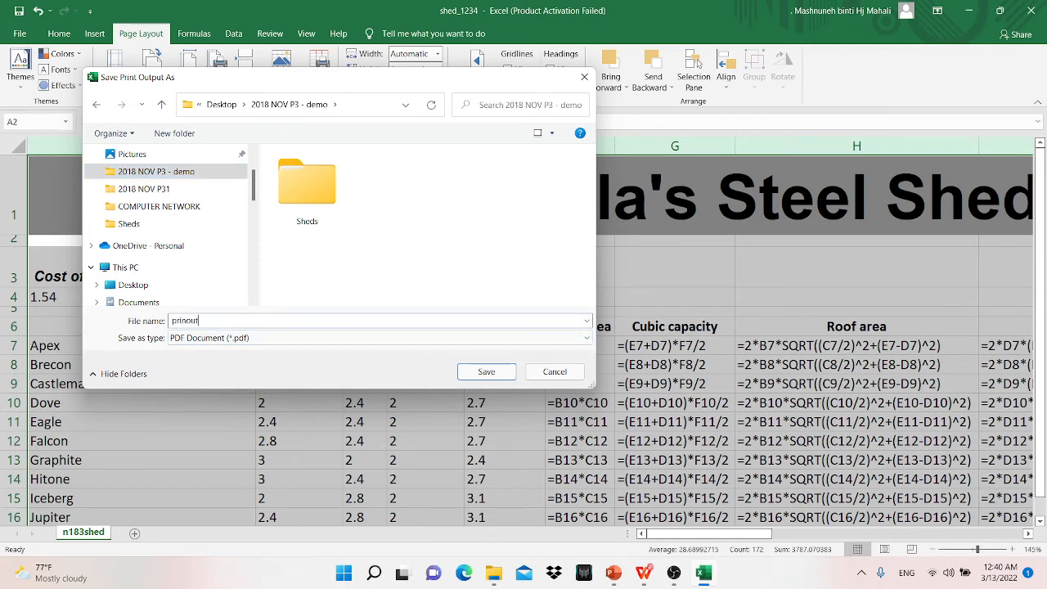
{"action": "type", "text": "printout 1"}
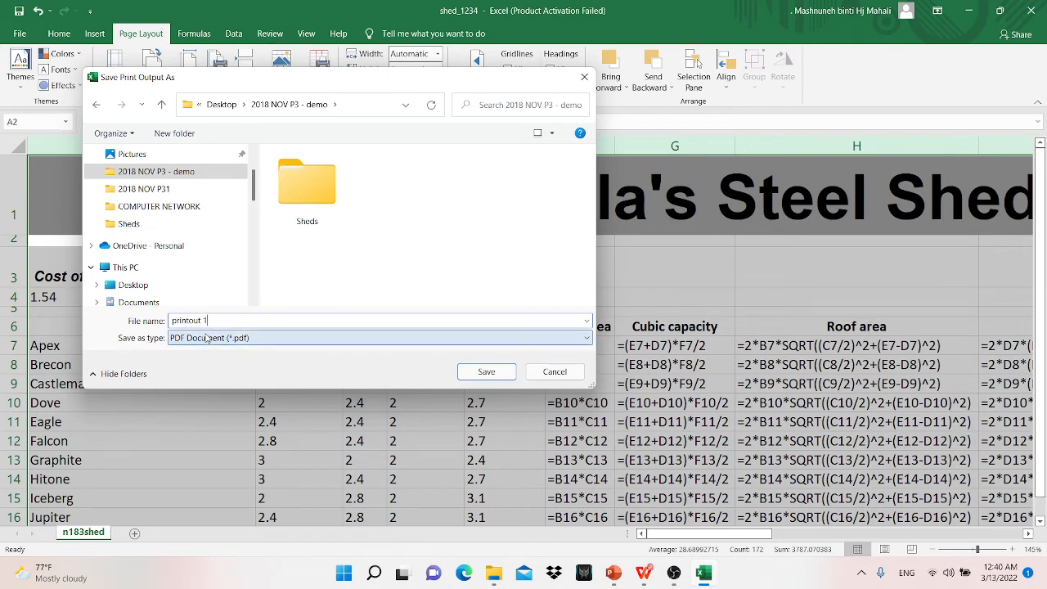
{"action": "left_click", "coordinate": [481, 371]}
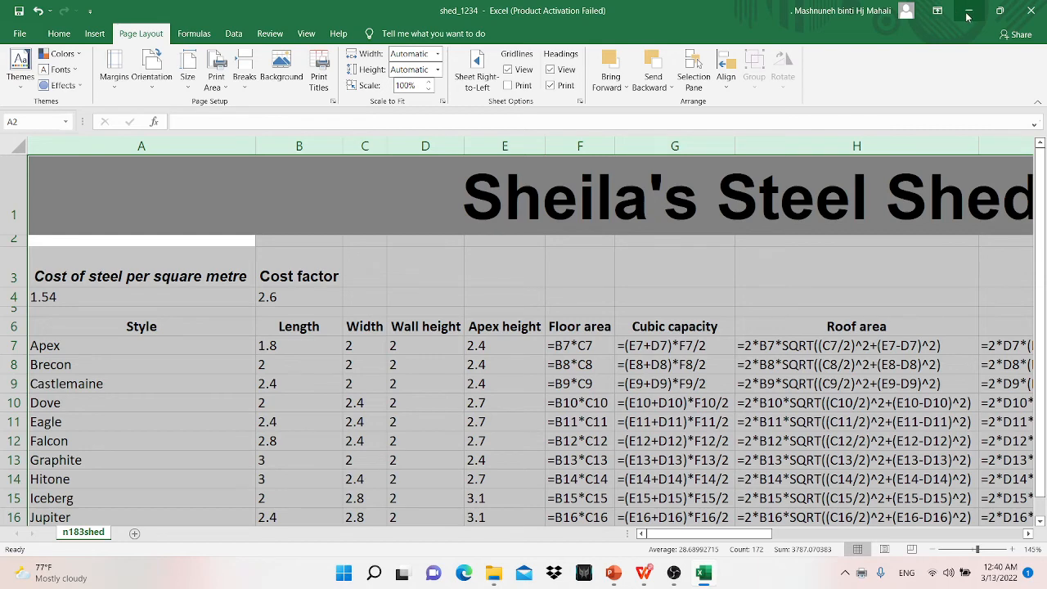
Open the printout 1 PDF from the 2018 NOV P3 - demo folder in File Explorer
{"action": "double_click", "coordinate": [498, 17]}
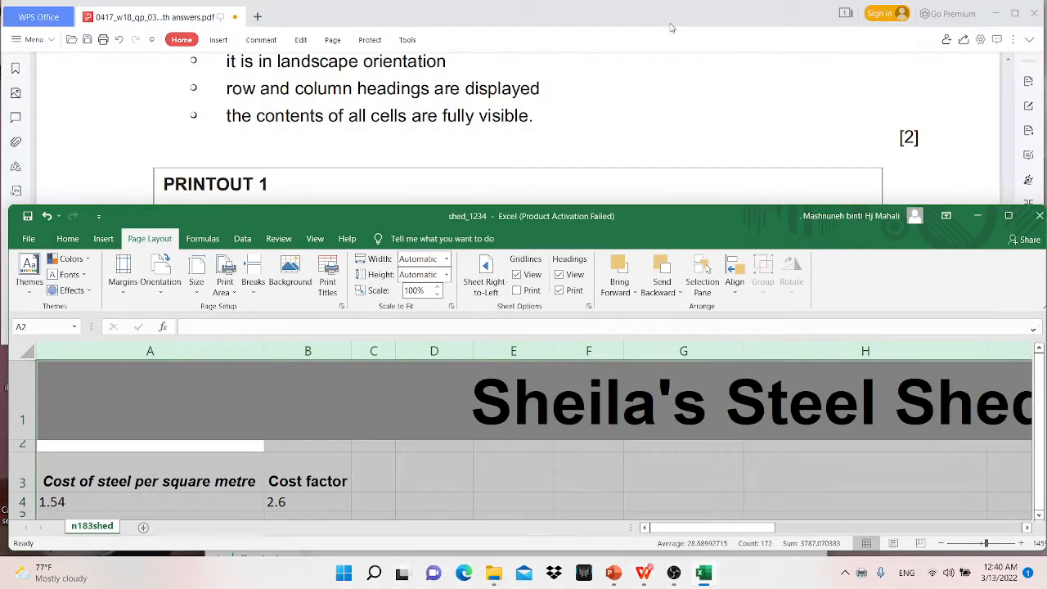
{"action": "mouse_move", "coordinate": [493, 572]}
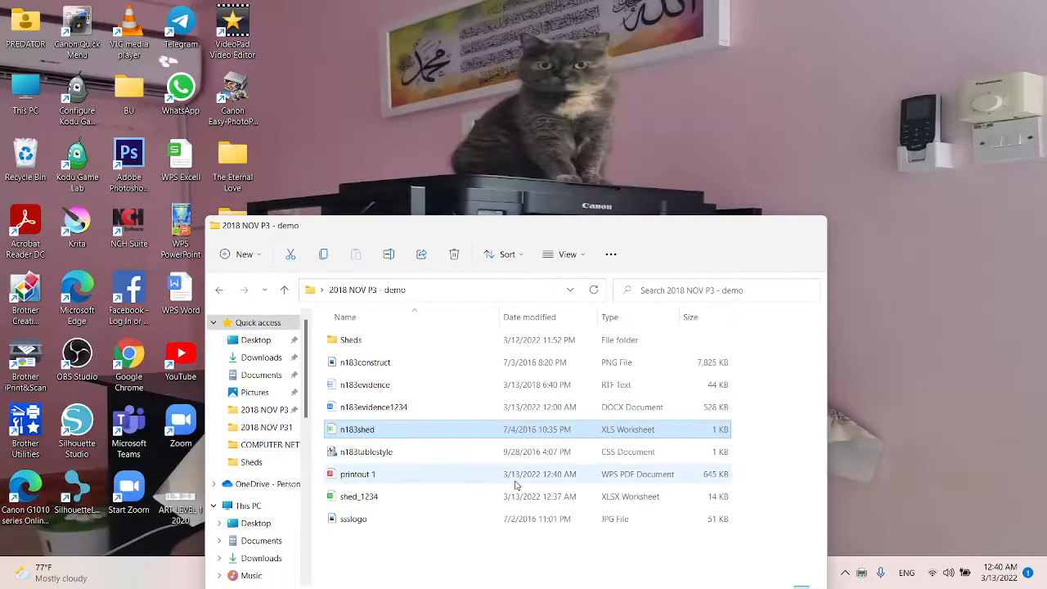
{"action": "left_click", "coordinate": [518, 484]}
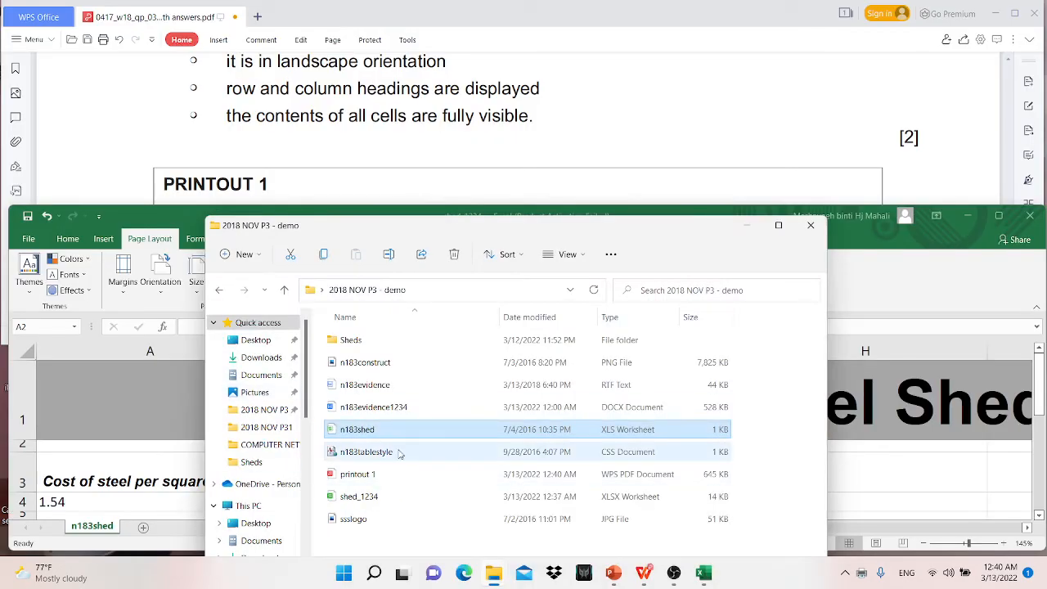
{"action": "left_click", "coordinate": [368, 483]}
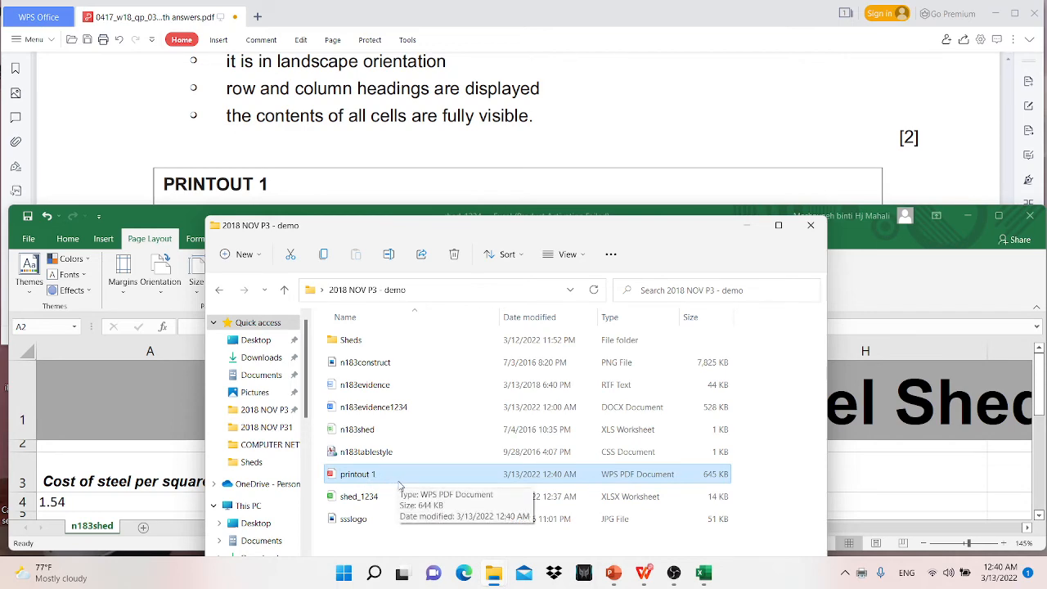
{"action": "double_click", "coordinate": [399, 486]}
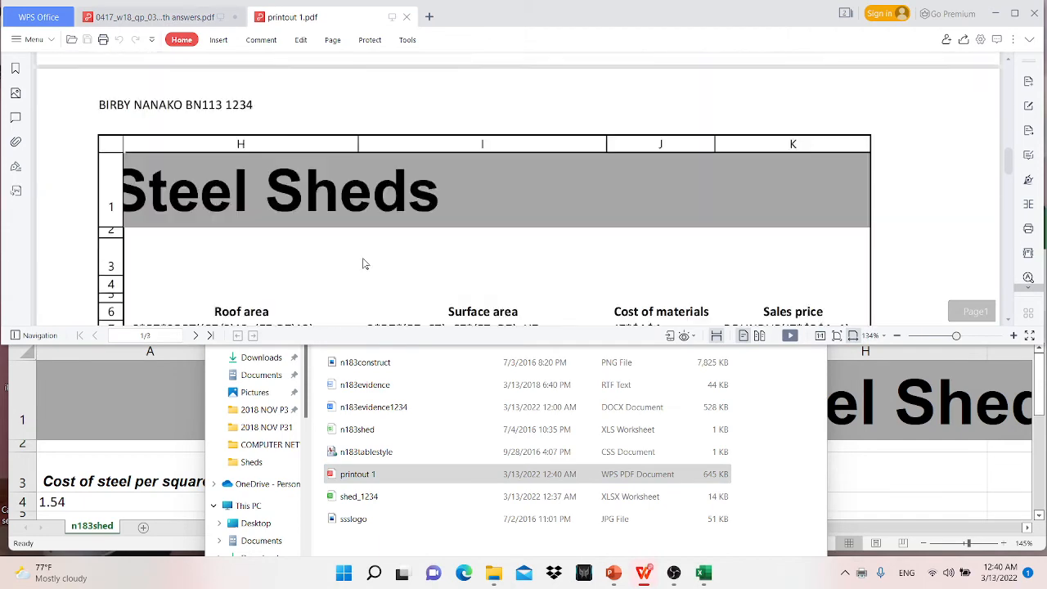
Examine the pages of the formulae printout, including the column headings, formulae and candidate details in the header
{"action": "scroll", "coordinate": [366, 264], "scroll_direction": "down", "scroll_amount": 12}
{"action": "scroll", "coordinate": [465, 294], "scroll_direction": "up", "scroll_amount": 3}
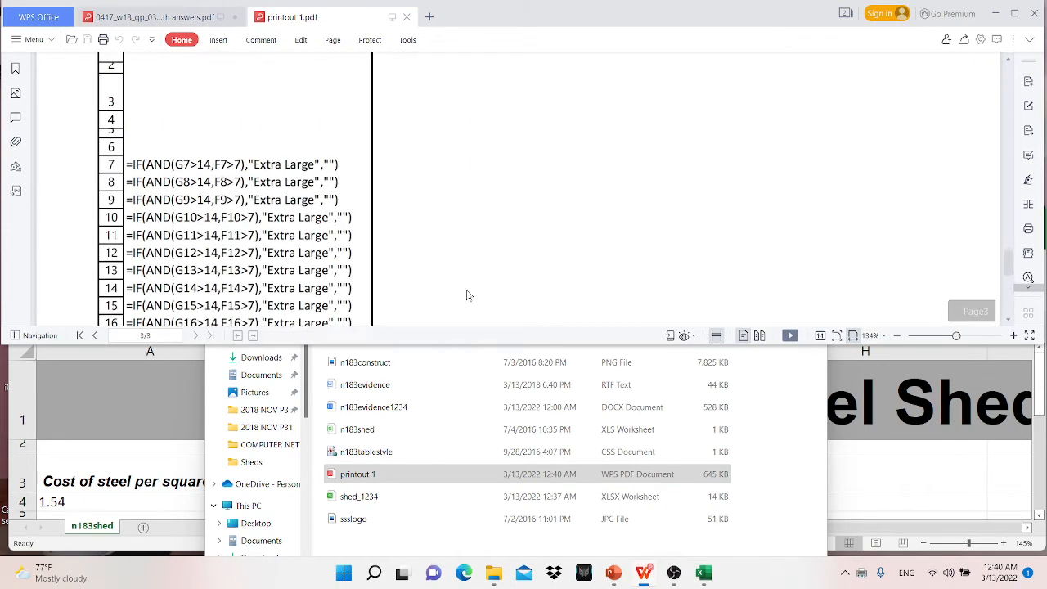
{"action": "scroll", "coordinate": [467, 294], "scroll_direction": "up", "scroll_amount": 3}
{"action": "scroll", "coordinate": [155, 303], "scroll_direction": "down", "scroll_amount": 1}
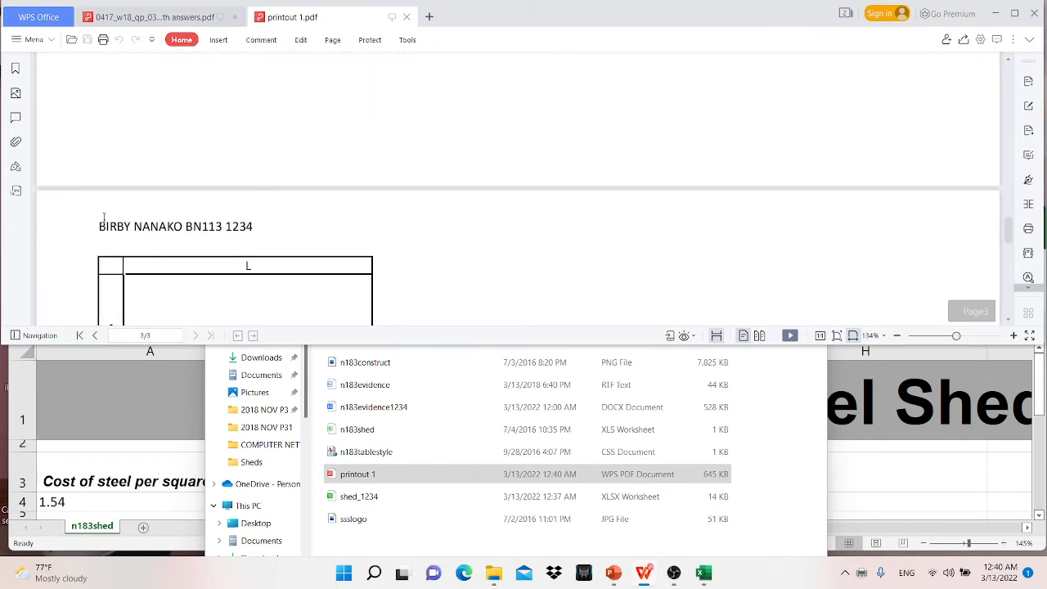
{"action": "left_click_drag", "start_coordinate": [99, 226], "coordinate": [282, 234]}
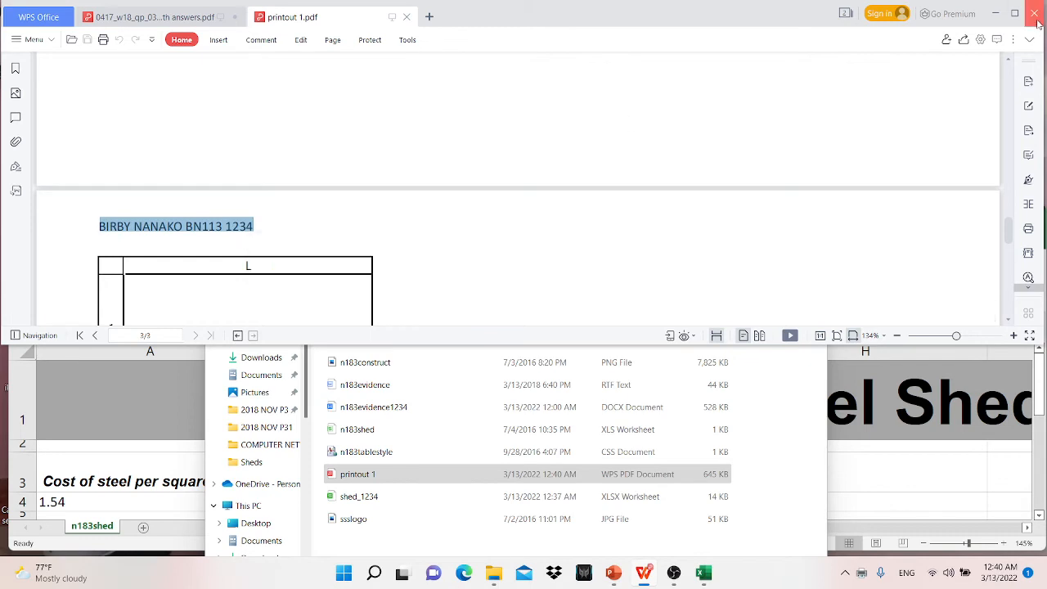
Close the printout 1 PDF, keeping the exam paper open, and read question 22's printout requirements
{"action": "left_click", "coordinate": [1036, 14]}
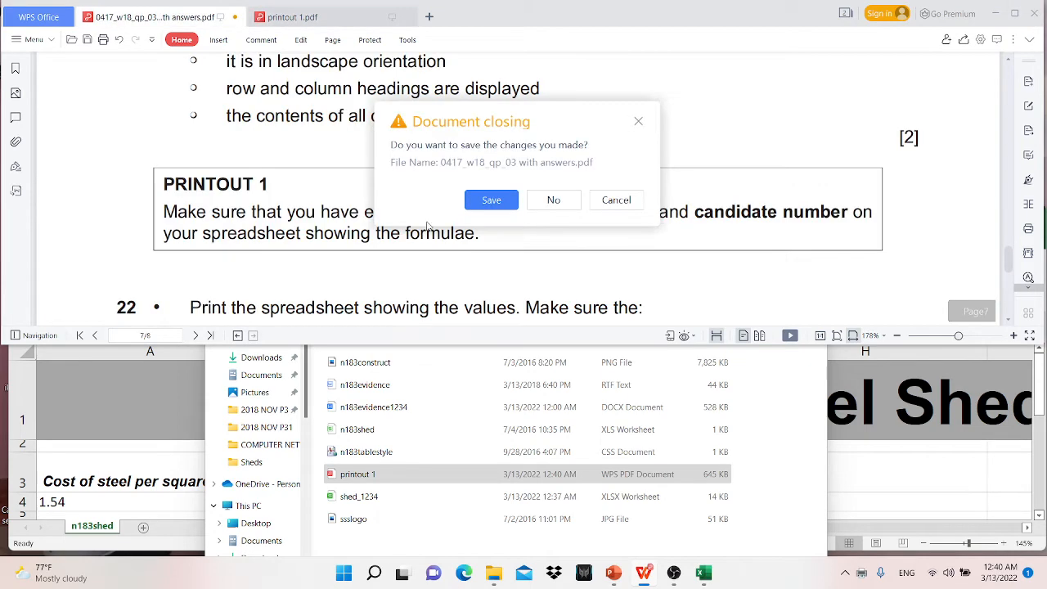
{"action": "left_click", "coordinate": [616, 200]}
{"action": "left_click", "coordinate": [407, 16]}
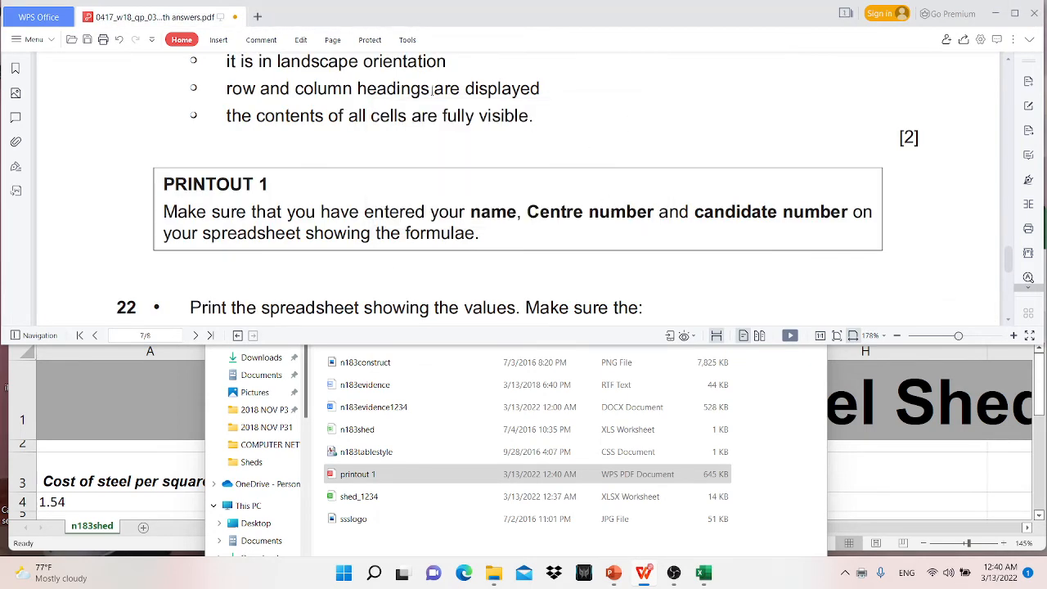
{"action": "scroll", "coordinate": [360, 187], "scroll_direction": "down", "scroll_amount": 3}
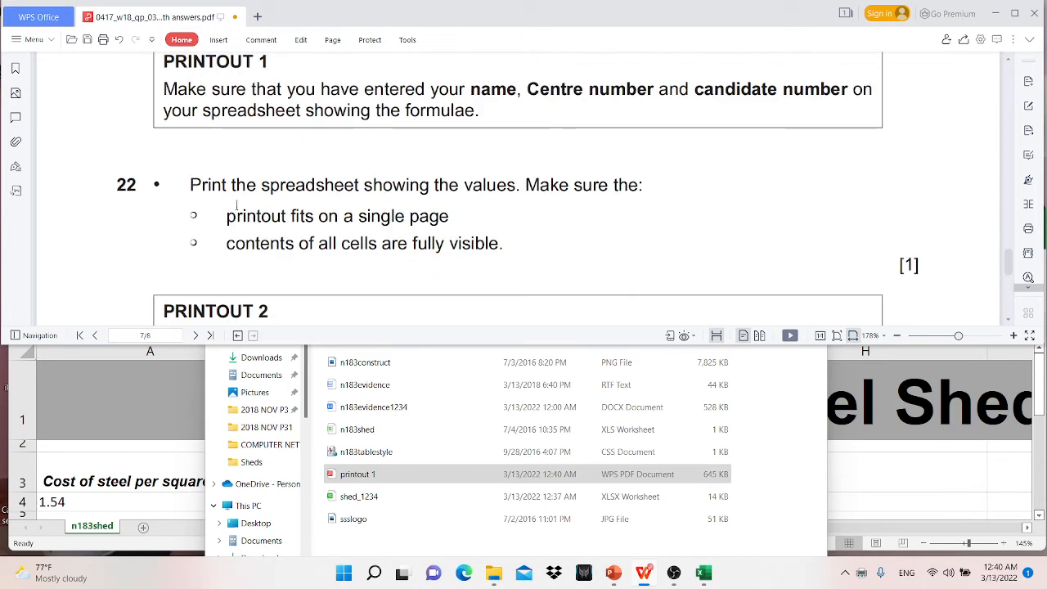
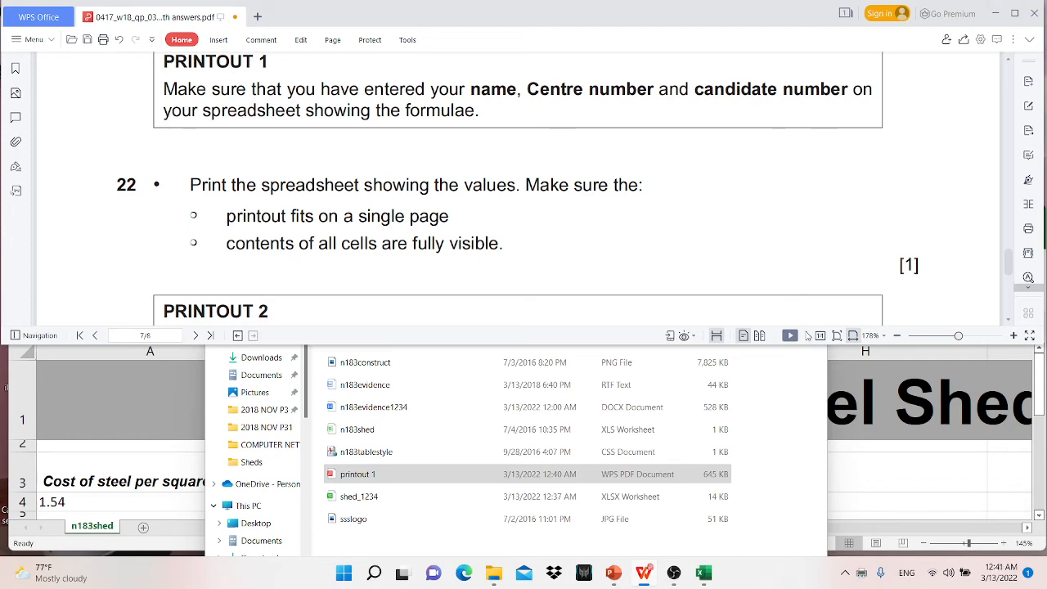
Switch back to the shed_1234 workbook in Excel and turn off the formula display so the sheet shows values
{"action": "left_click", "coordinate": [127, 423]}
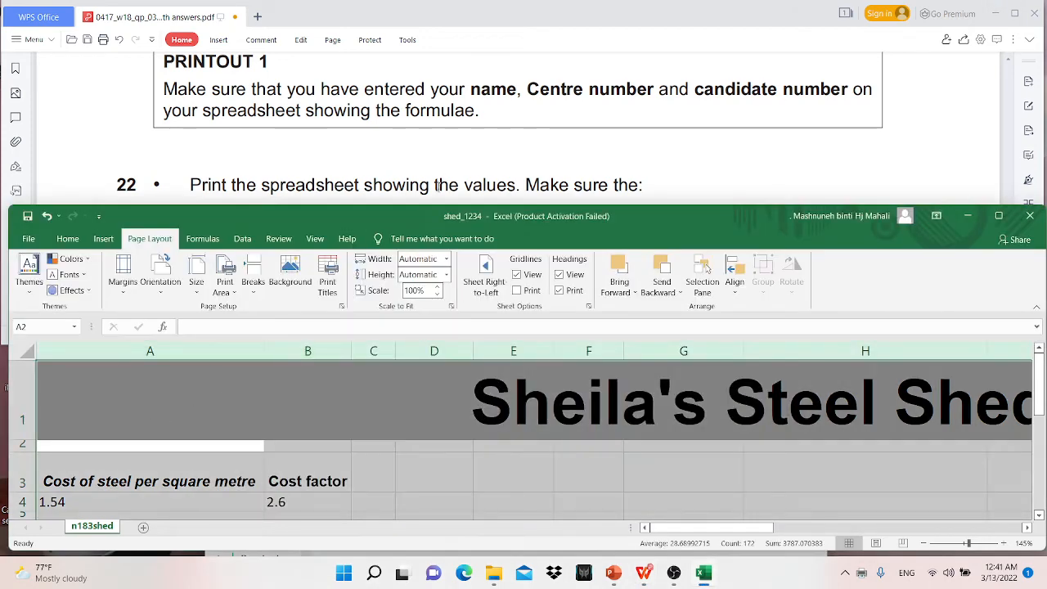
{"action": "double_click", "coordinate": [497, 217]}
{"action": "left_click", "coordinate": [283, 255]}
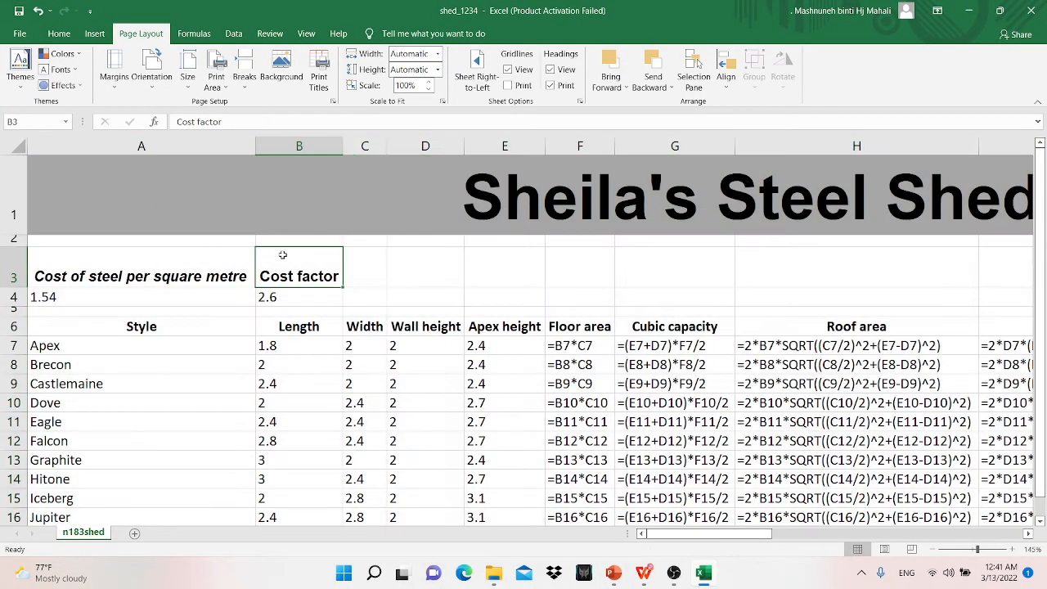
{"action": "left_click", "coordinate": [197, 36]}
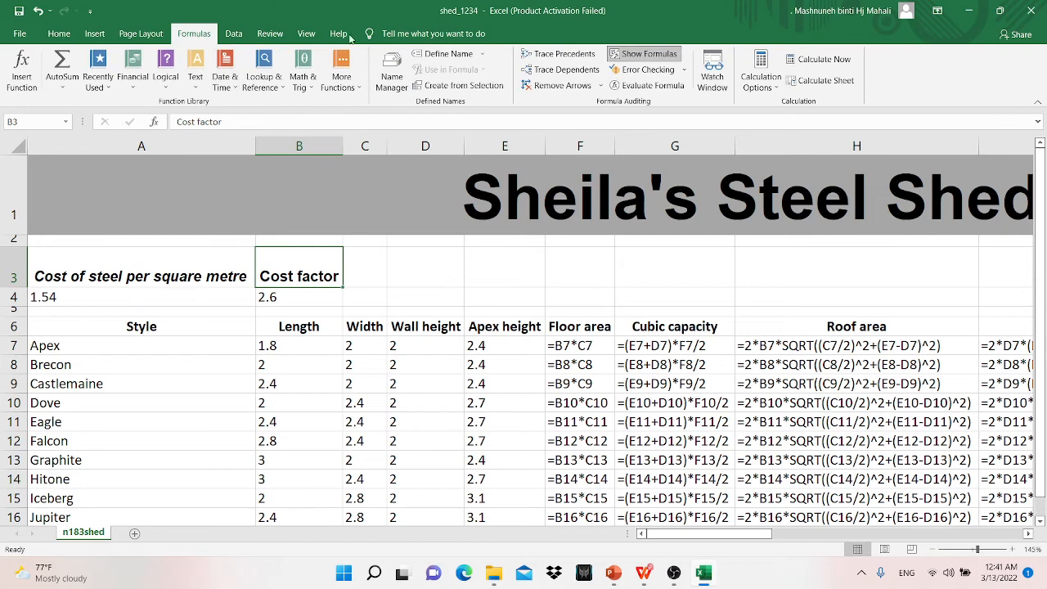
{"action": "left_click", "coordinate": [667, 54]}
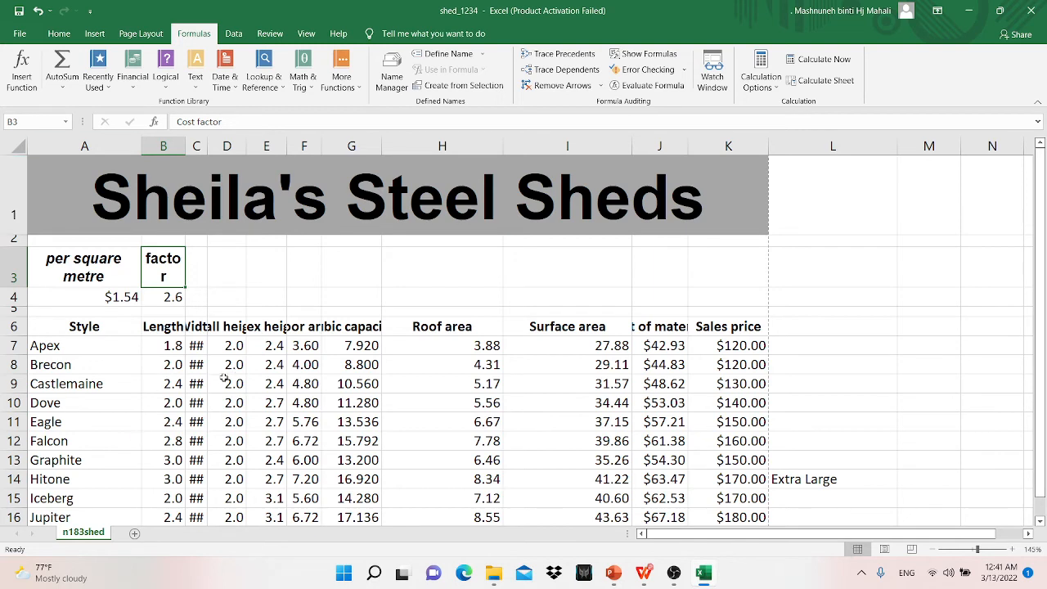
Examine the shed table's columns for headings and values that are cut off
{"action": "left_click", "coordinate": [661, 353]}
{"action": "left_click", "coordinate": [532, 368]}
{"action": "left_click", "coordinate": [366, 339]}
{"action": "left_click", "coordinate": [220, 365]}
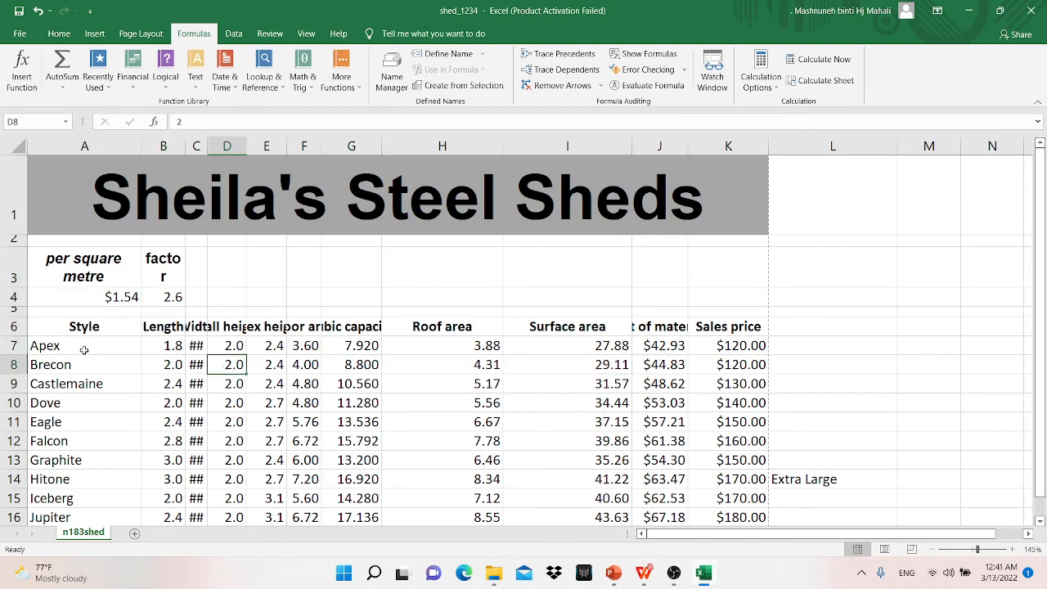
{"action": "left_click", "coordinate": [85, 350]}
{"action": "left_click", "coordinate": [315, 327]}
{"action": "left_click", "coordinate": [724, 346]}
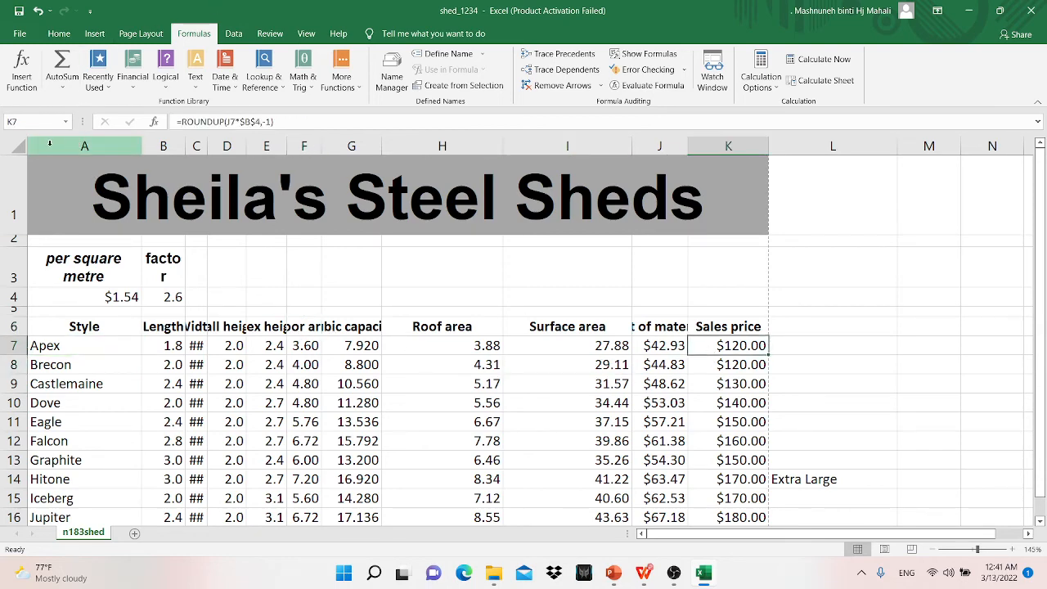
Widen columns A to L together to one equal width so the contents of all cells are fully visible
{"action": "left_click_drag", "start_coordinate": [49, 144], "coordinate": [854, 143]}
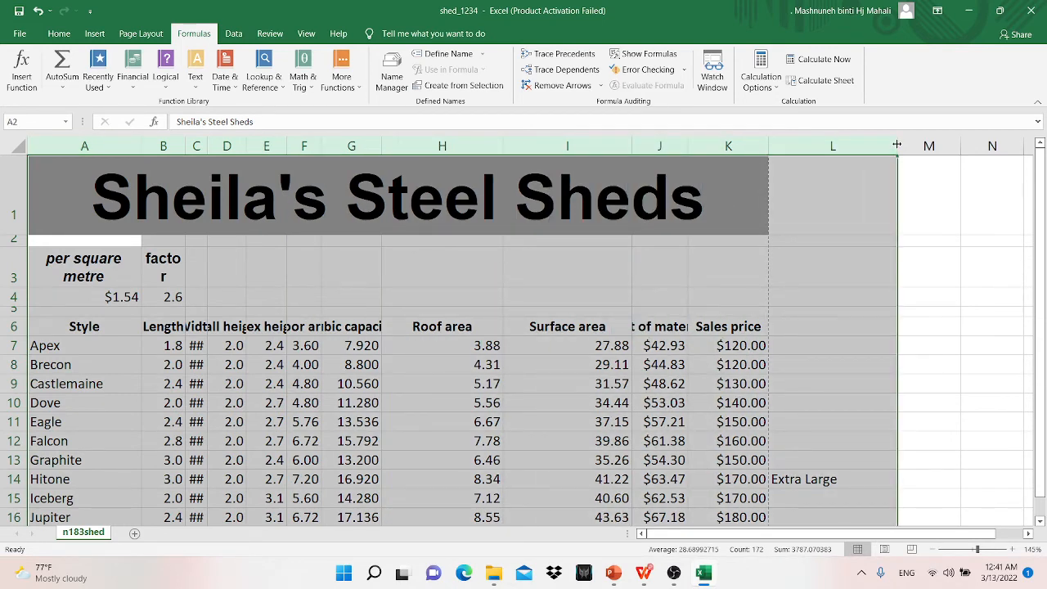
{"action": "left_click_drag", "start_coordinate": [898, 145], "coordinate": [898, 144]}
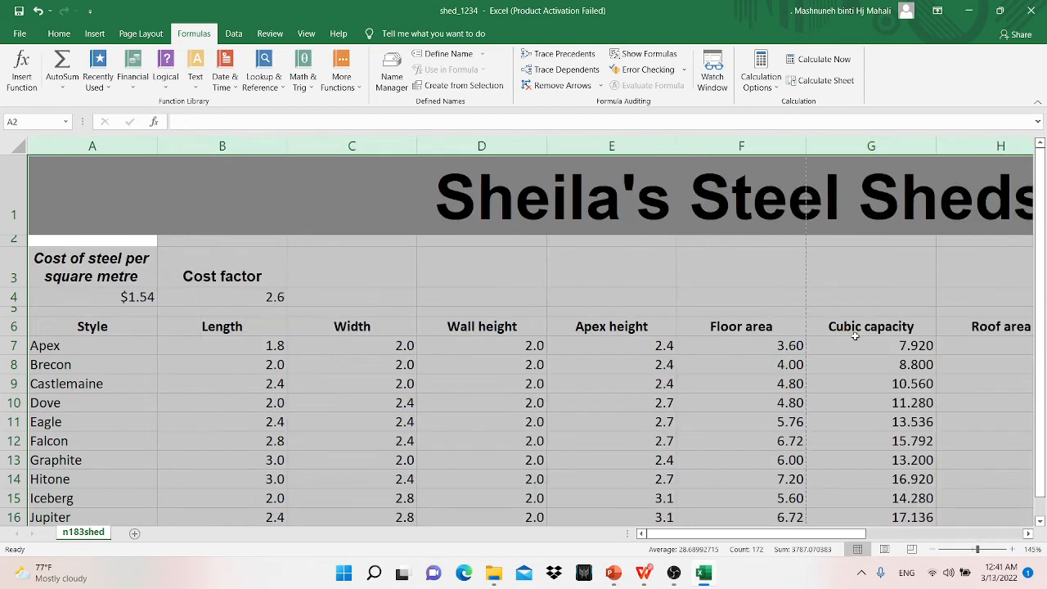
{"action": "mouse_move", "coordinate": [758, 541]}
{"action": "left_mouse_down"}
{"action": "mouse_move", "coordinate": [931, 534]}
{"action": "mouse_move", "coordinate": [773, 533]}
{"action": "left_mouse_up"}
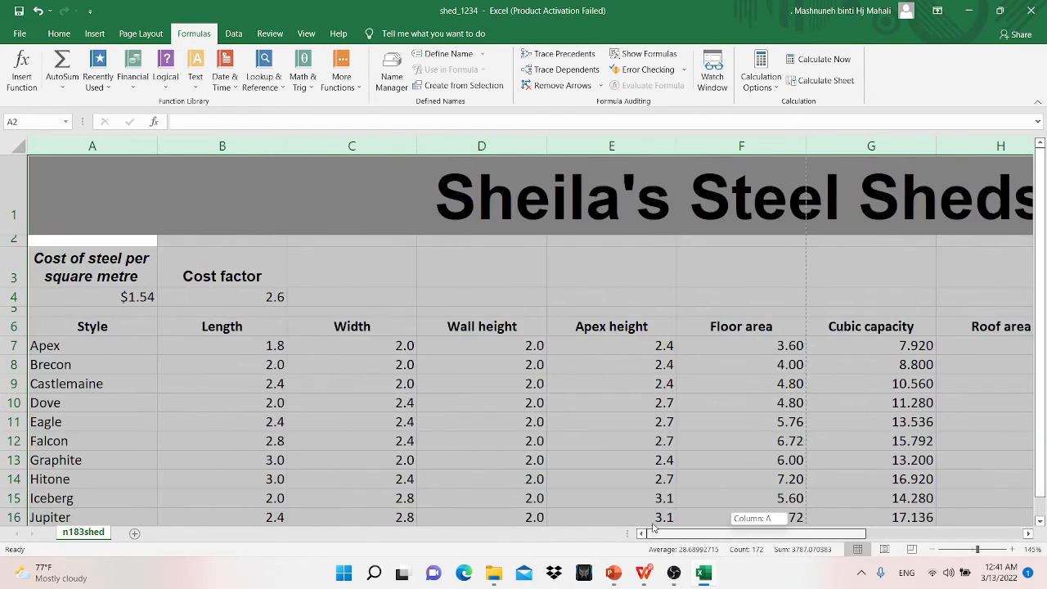
{"action": "scroll", "coordinate": [400, 365], "scroll_direction": "down", "scroll_amount": 5}
{"action": "scroll", "coordinate": [435, 387], "scroll_direction": "up", "scroll_amount": 2}
{"action": "scroll", "coordinate": [435, 387], "scroll_direction": "up", "scroll_amount": 1}
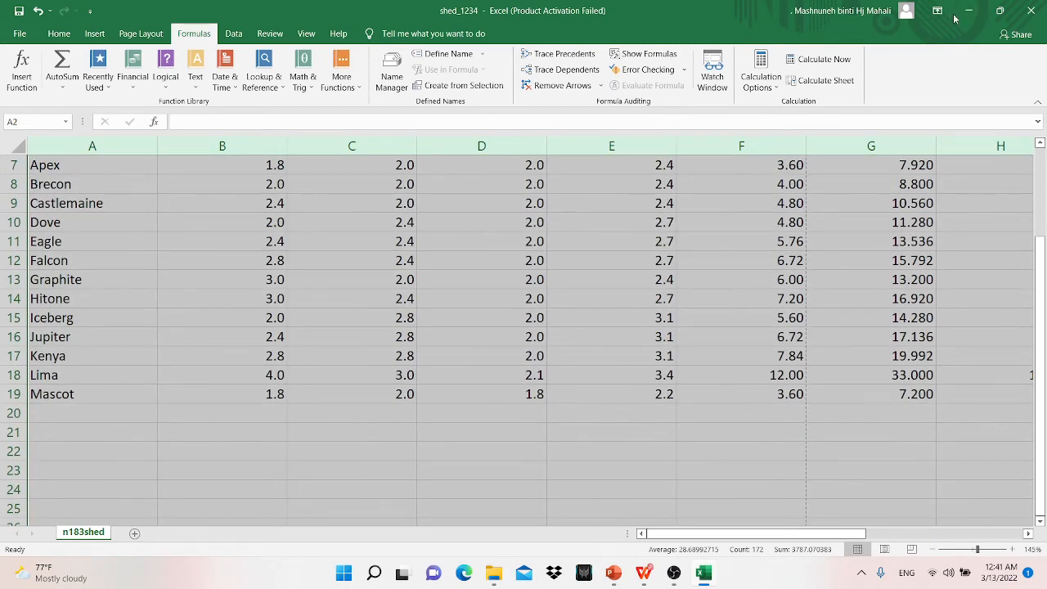
Reread question 22 in the exam paper and highlight the words "single page" in its printout requirements
{"action": "double_click", "coordinate": [664, 23]}
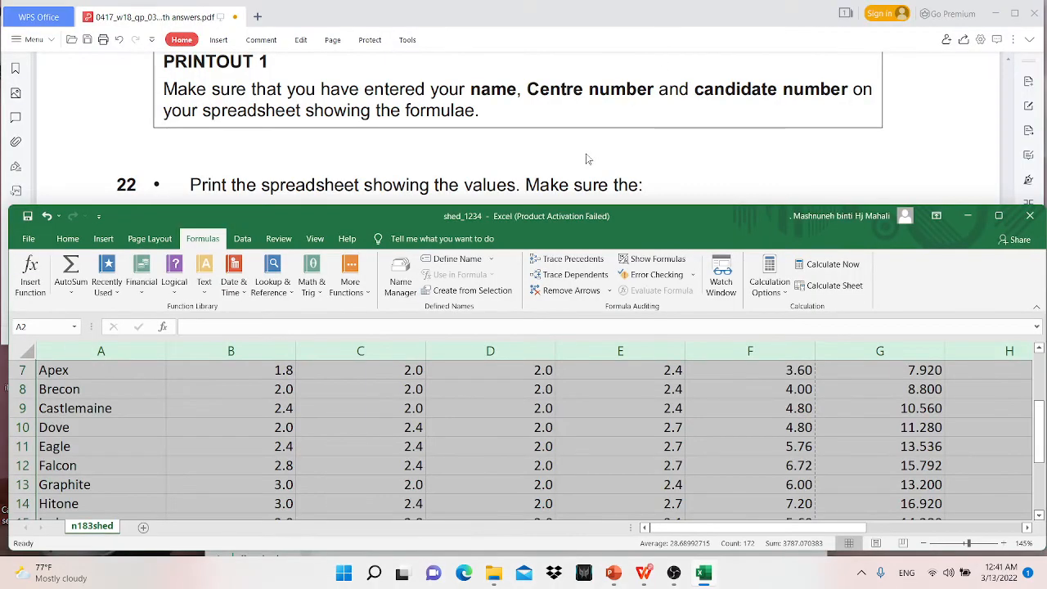
{"action": "scroll", "coordinate": [462, 142], "scroll_direction": "down", "scroll_amount": 1}
{"action": "scroll", "coordinate": [462, 143], "scroll_direction": "up", "scroll_amount": 1}
{"action": "scroll", "coordinate": [447, 109], "scroll_direction": "down", "scroll_amount": 1}
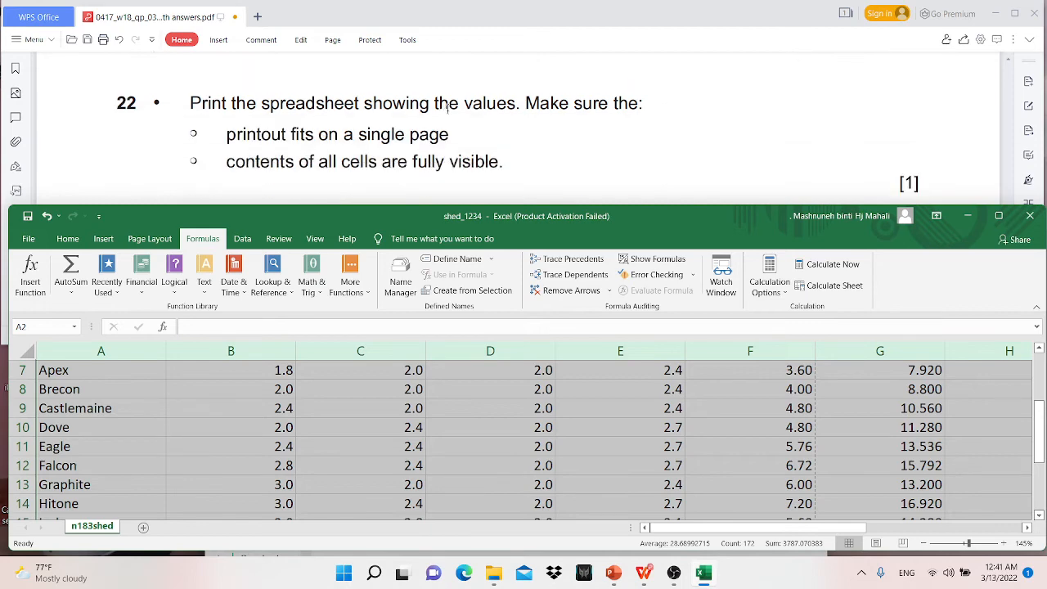
{"action": "left_click", "coordinate": [369, 137]}
{"action": "left_click_drag", "start_coordinate": [354, 135], "coordinate": [444, 136]}
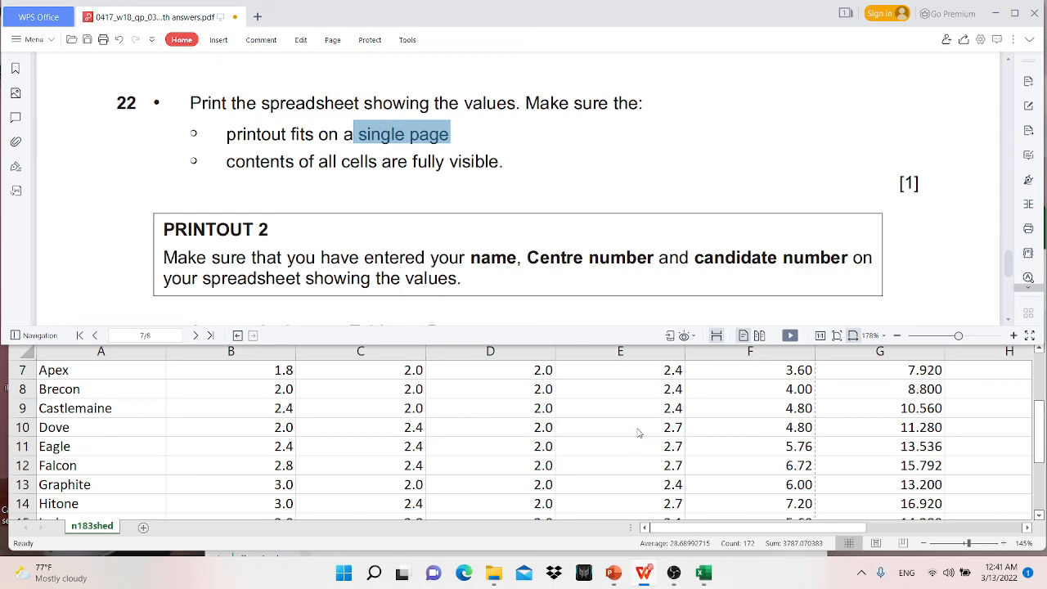
Return to the full-size shed_1234 workbook and turn off printing of row and column headings in the page setup
{"action": "key", "text": "alt+Tab"}
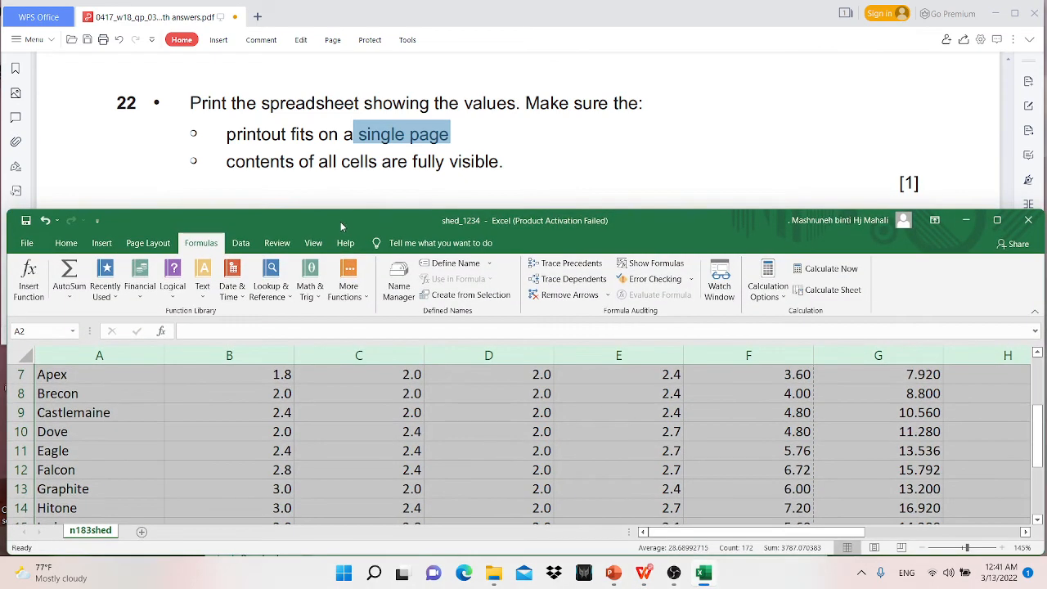
{"action": "double_click", "coordinate": [340, 222]}
{"action": "left_click", "coordinate": [202, 287]}
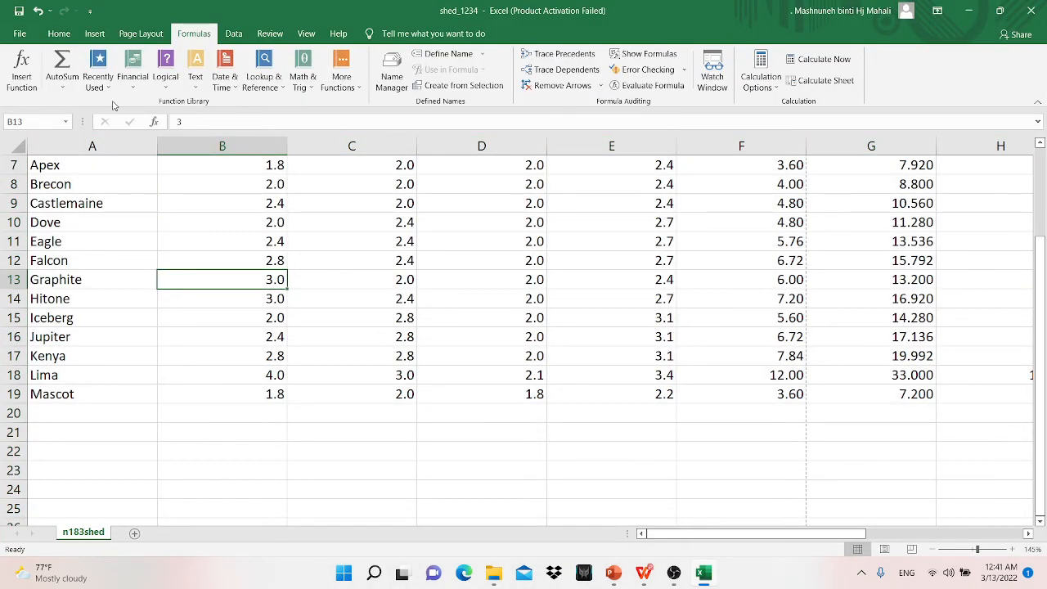
{"action": "left_click", "coordinate": [149, 36]}
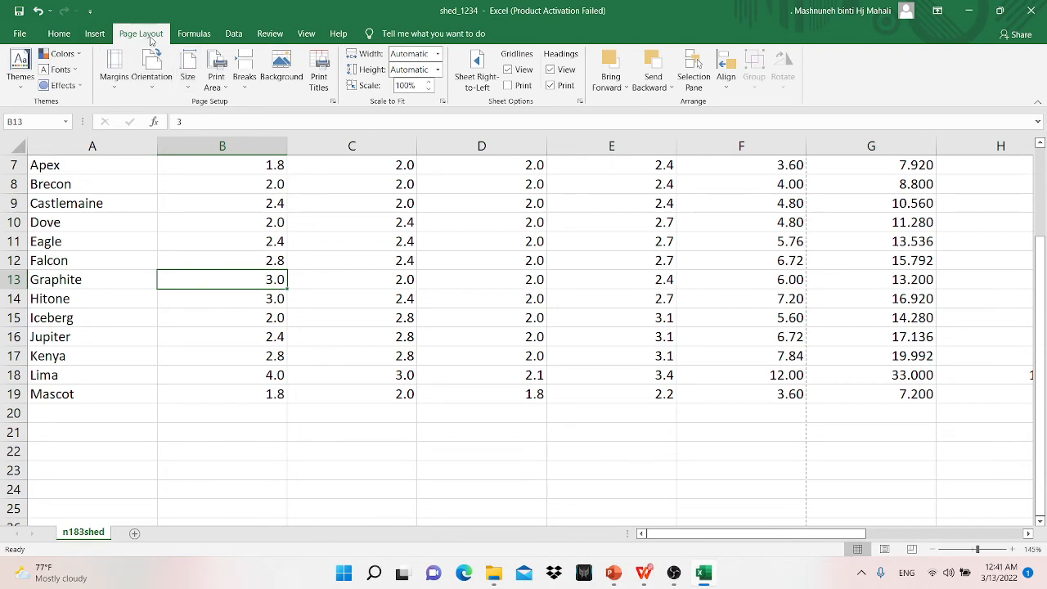
{"action": "left_click", "coordinate": [333, 104]}
{"action": "left_click", "coordinate": [292, 136]}
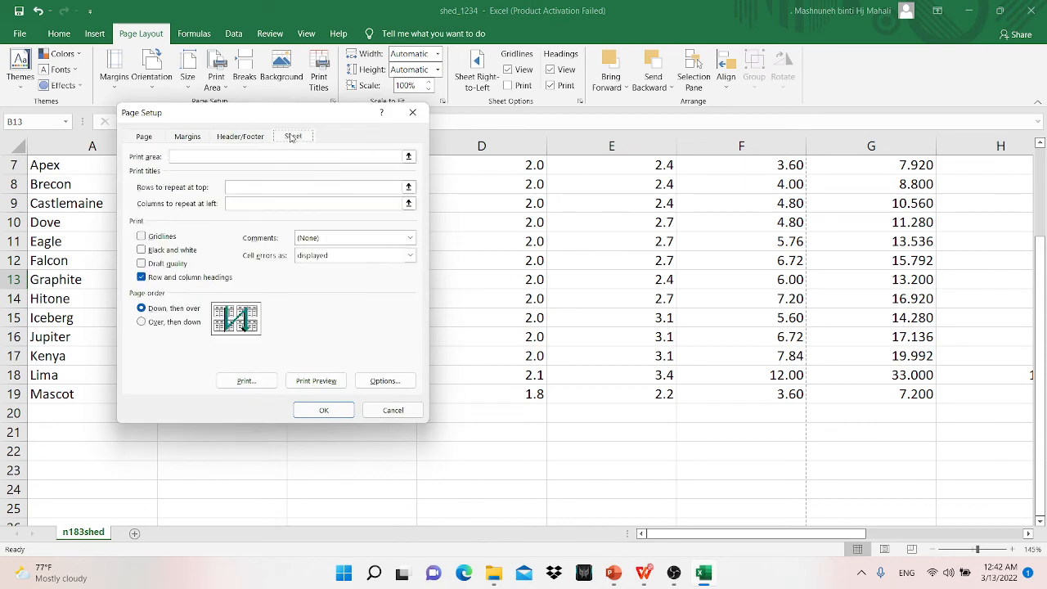
{"action": "left_click", "coordinate": [141, 278]}
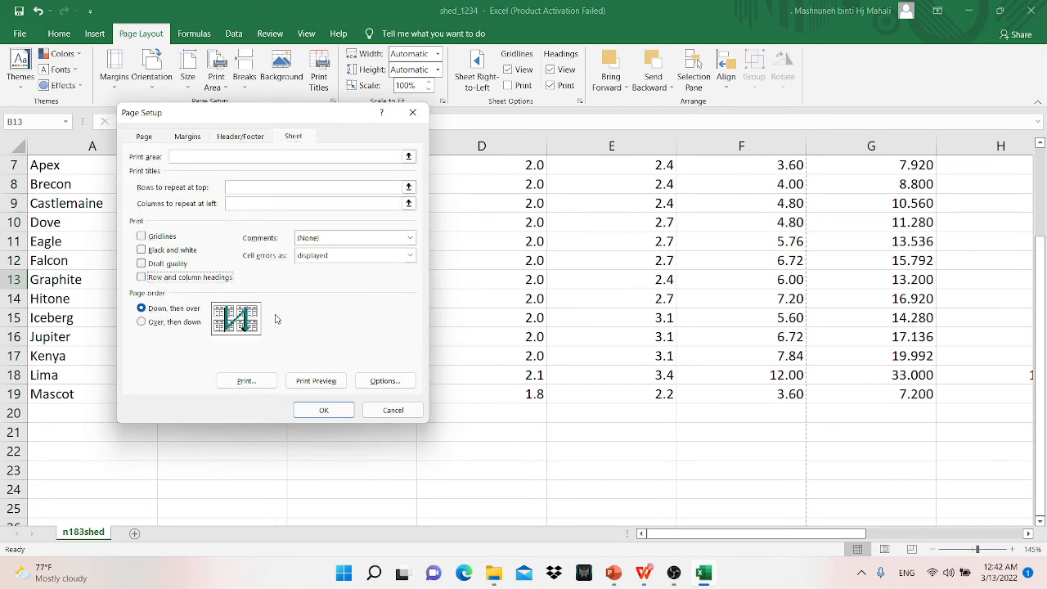
{"action": "left_click", "coordinate": [332, 411]}
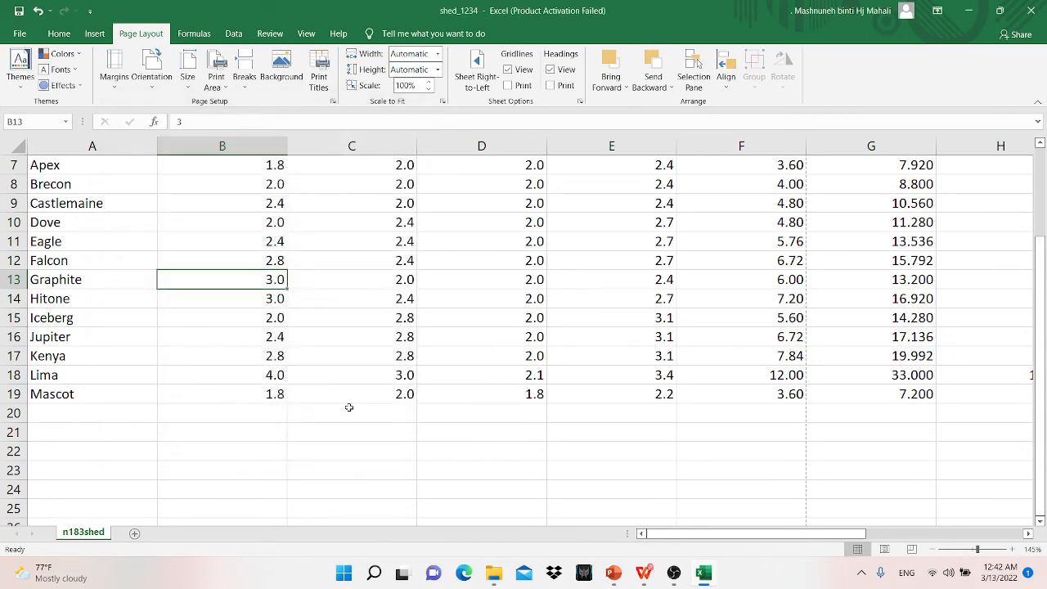
Preview the values sheet for printing and check how the table is spread over the pages
{"action": "scroll", "coordinate": [169, 286], "scroll_direction": "up", "scroll_amount": 2}
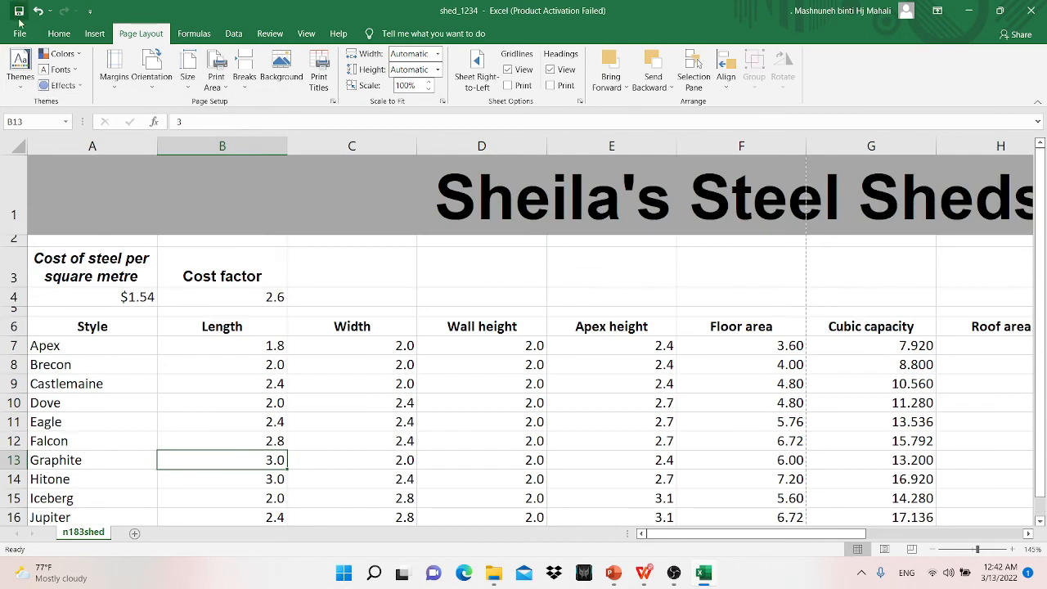
{"action": "left_click", "coordinate": [9, 37]}
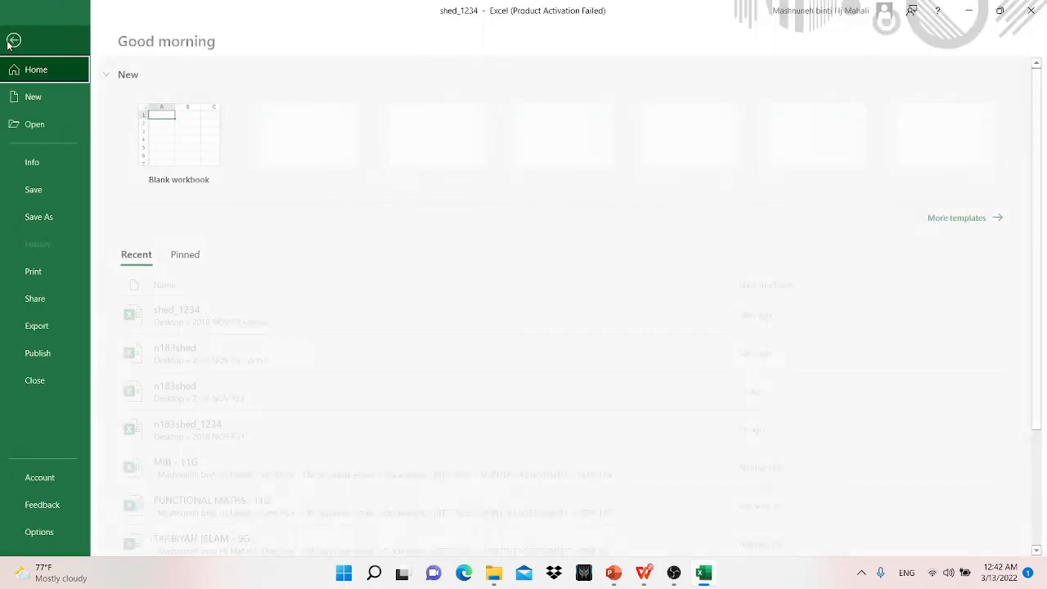
{"action": "left_click", "coordinate": [57, 272]}
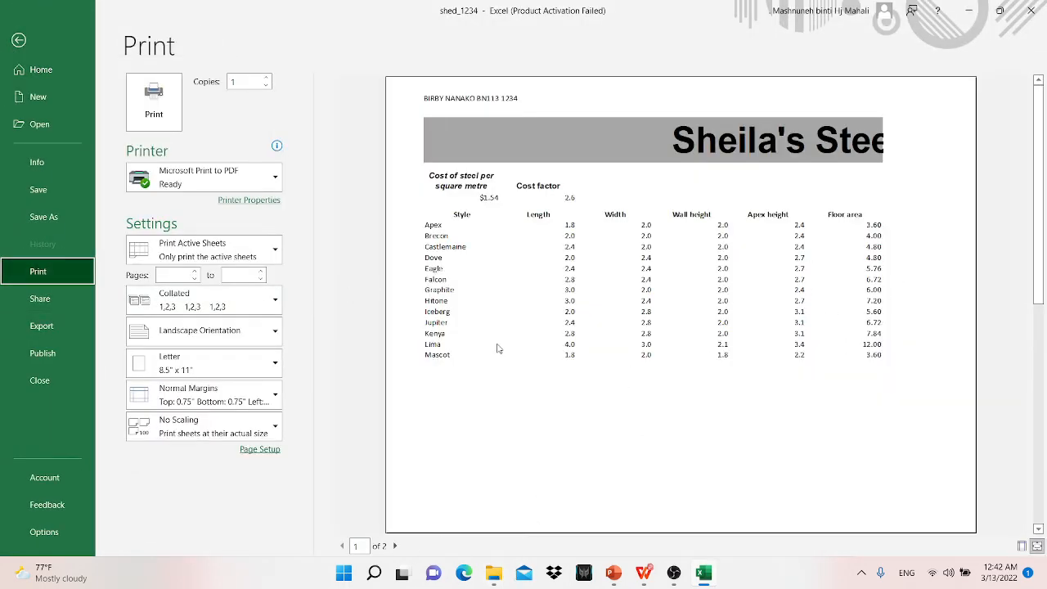
{"action": "left_click", "coordinate": [395, 546]}
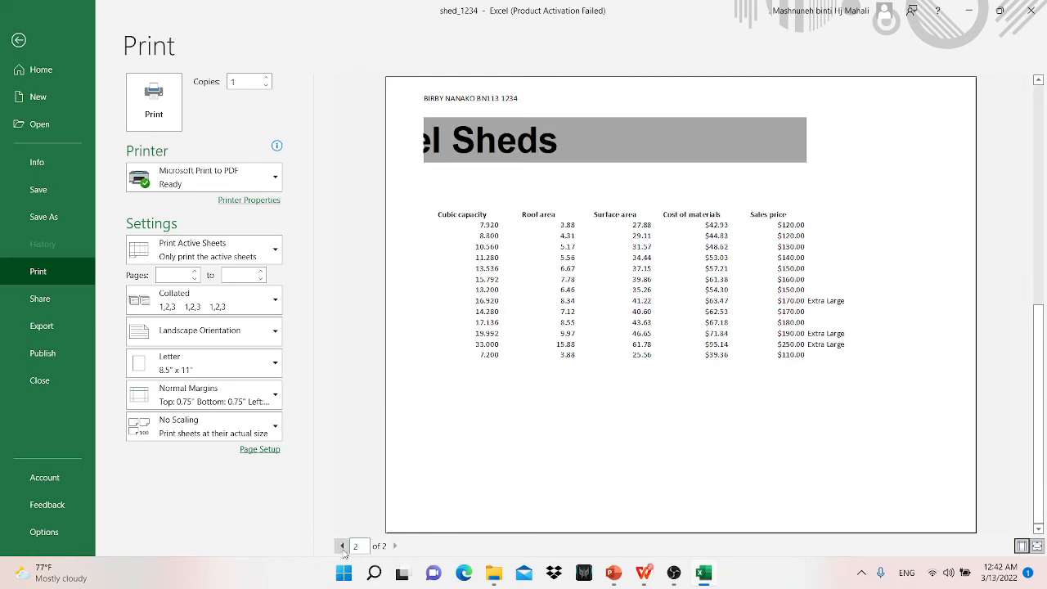
{"action": "left_click", "coordinate": [342, 546]}
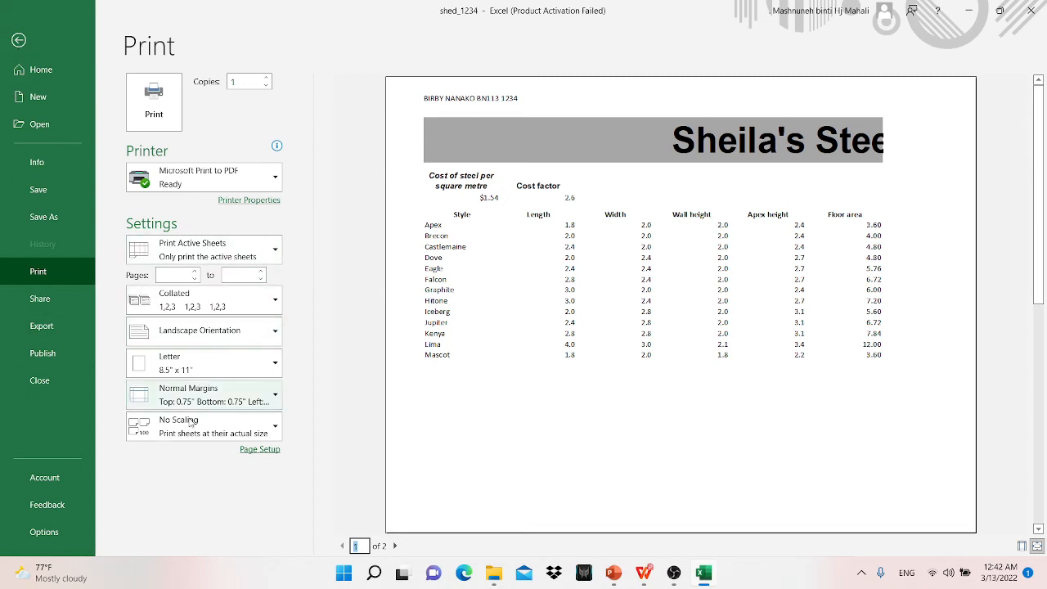
Set the print scaling to fit 1 page wide by 1 tall in the page setup
{"action": "left_click", "coordinate": [260, 449]}
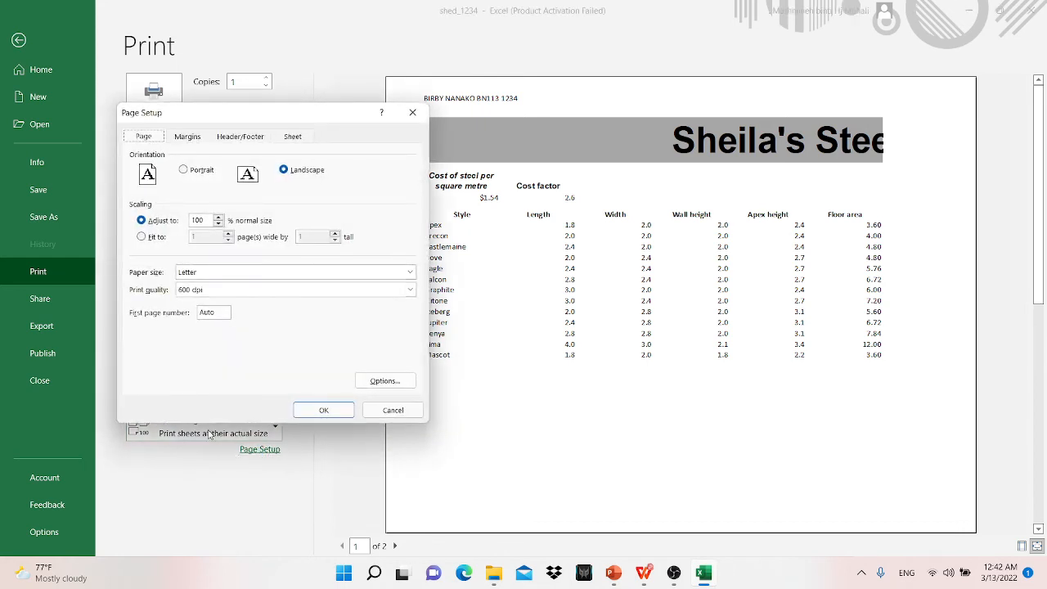
{"action": "left_click", "coordinate": [141, 237]}
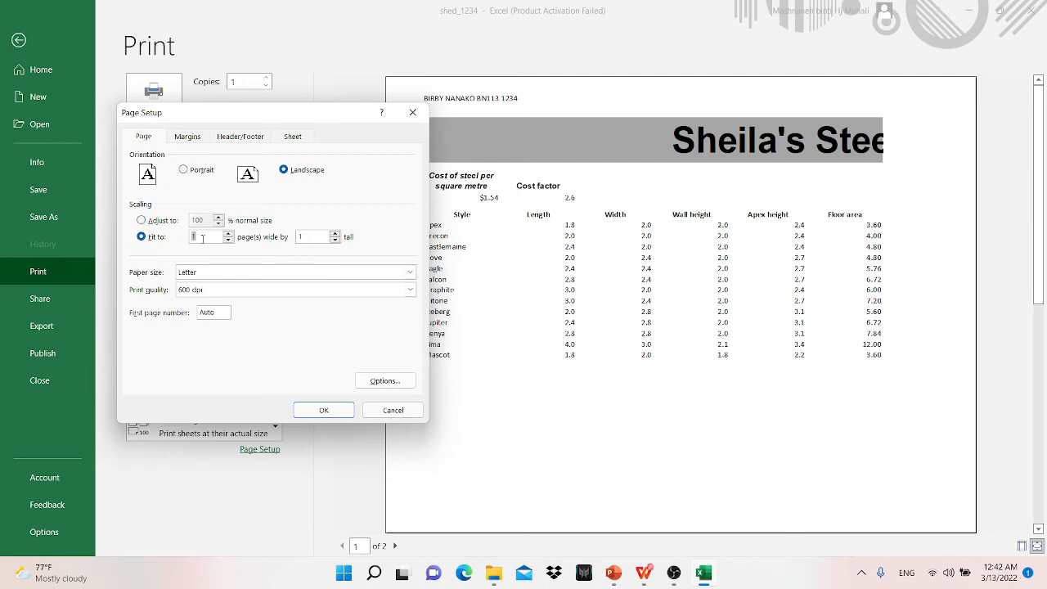
{"action": "left_click", "coordinate": [322, 411]}
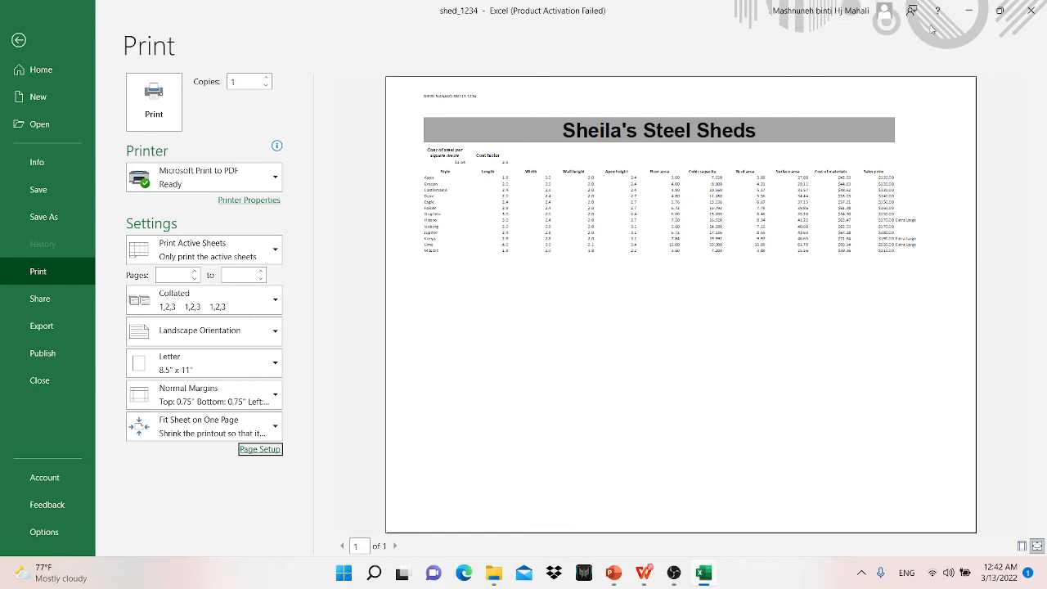
Return to the sheet and narrow columns F to K, from Floor area to Sales price, to fit their contents
{"action": "left_click", "coordinate": [18, 40]}
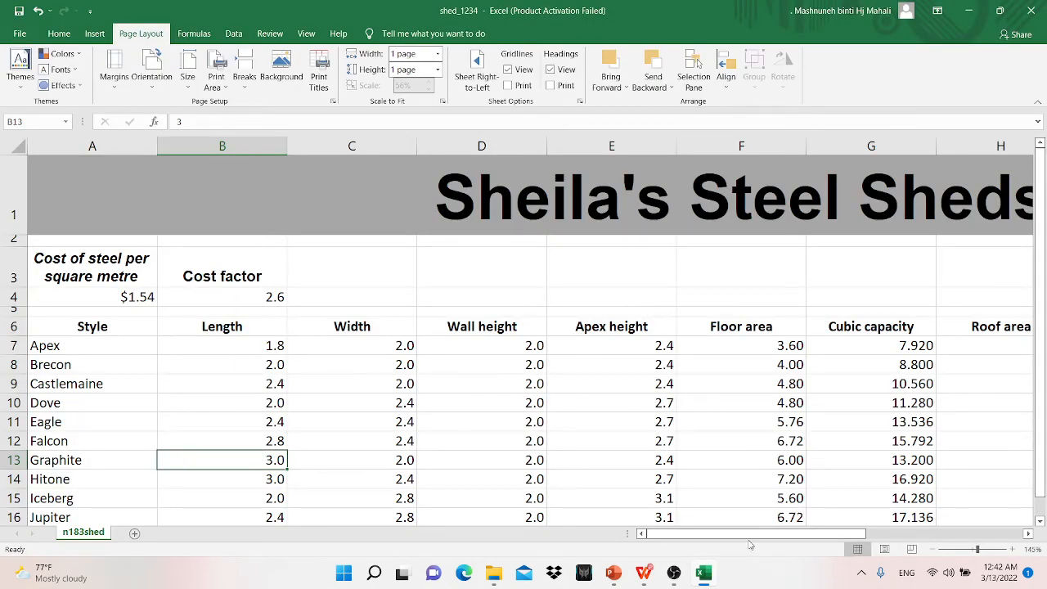
{"action": "left_click_drag", "start_coordinate": [786, 538], "coordinate": [986, 537]}
{"action": "scroll", "coordinate": [776, 432], "scroll_direction": "down", "scroll_amount": 4}
{"action": "scroll", "coordinate": [777, 439], "scroll_direction": "up", "scroll_amount": 4}
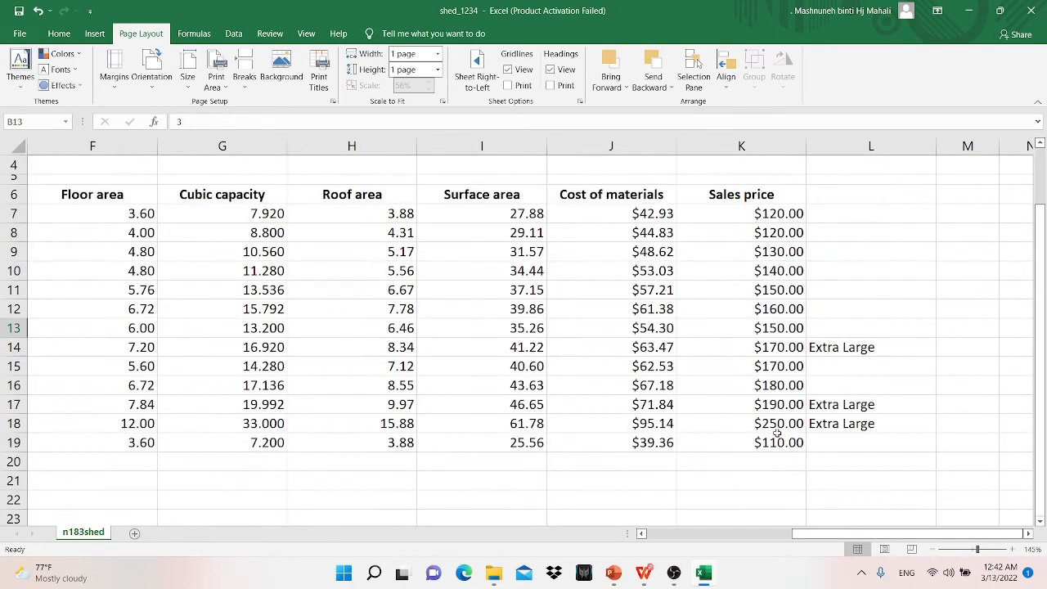
{"action": "left_click_drag", "start_coordinate": [807, 139], "coordinate": [748, 139]}
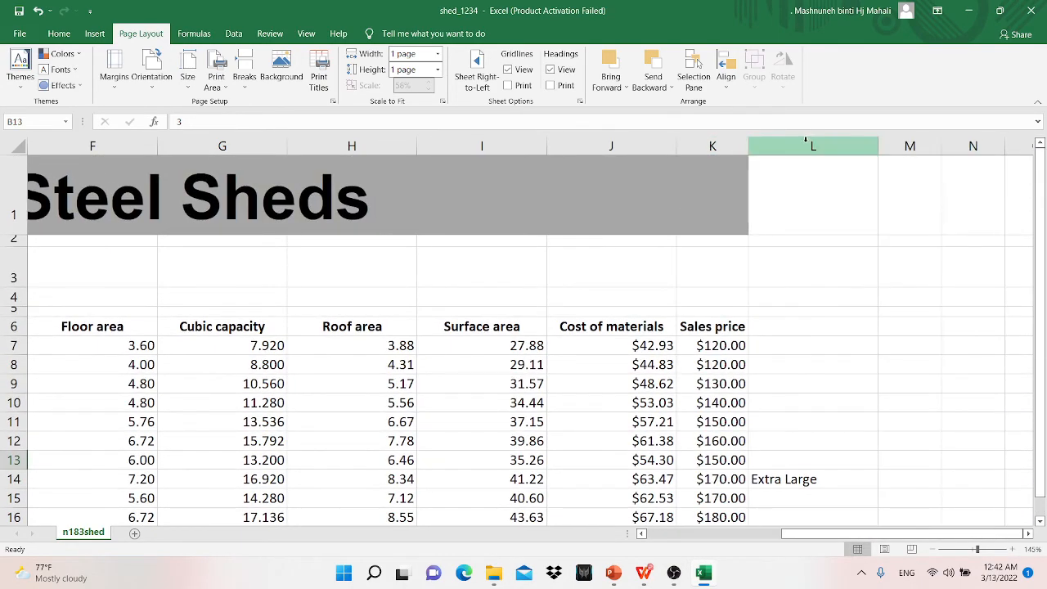
{"action": "double_click", "coordinate": [677, 146]}
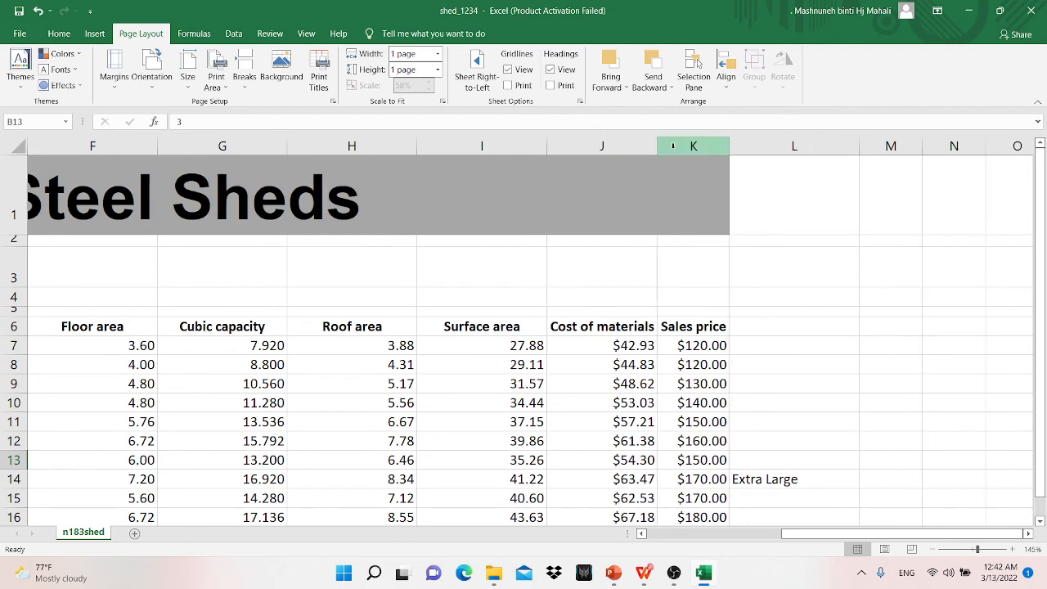
{"action": "left_click_drag", "start_coordinate": [551, 145], "coordinate": [550, 145]}
{"action": "double_click", "coordinate": [550, 145]}
{"action": "double_click", "coordinate": [418, 145]}
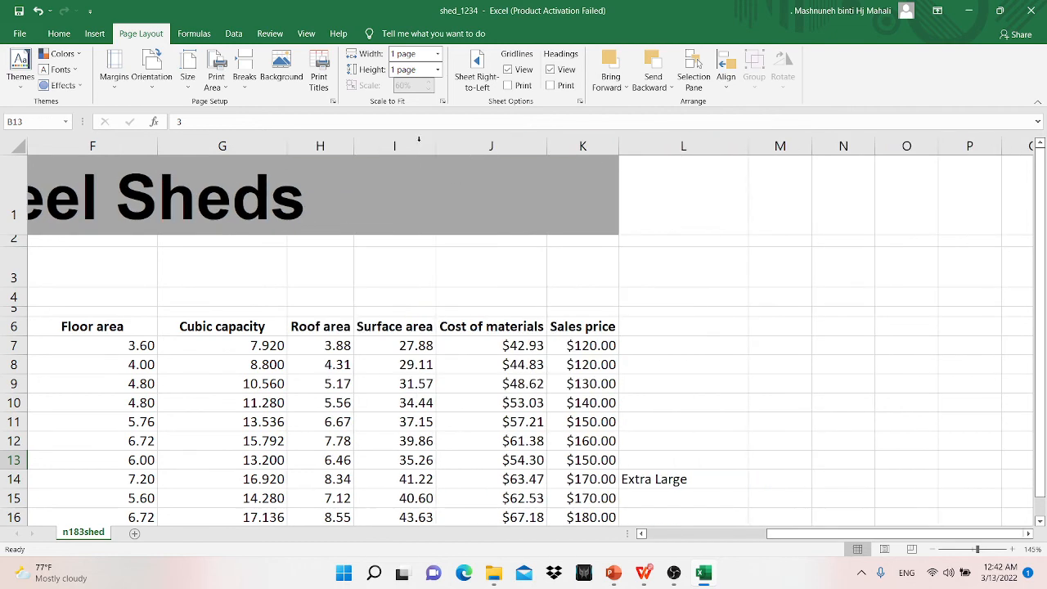
{"action": "double_click", "coordinate": [287, 145]}
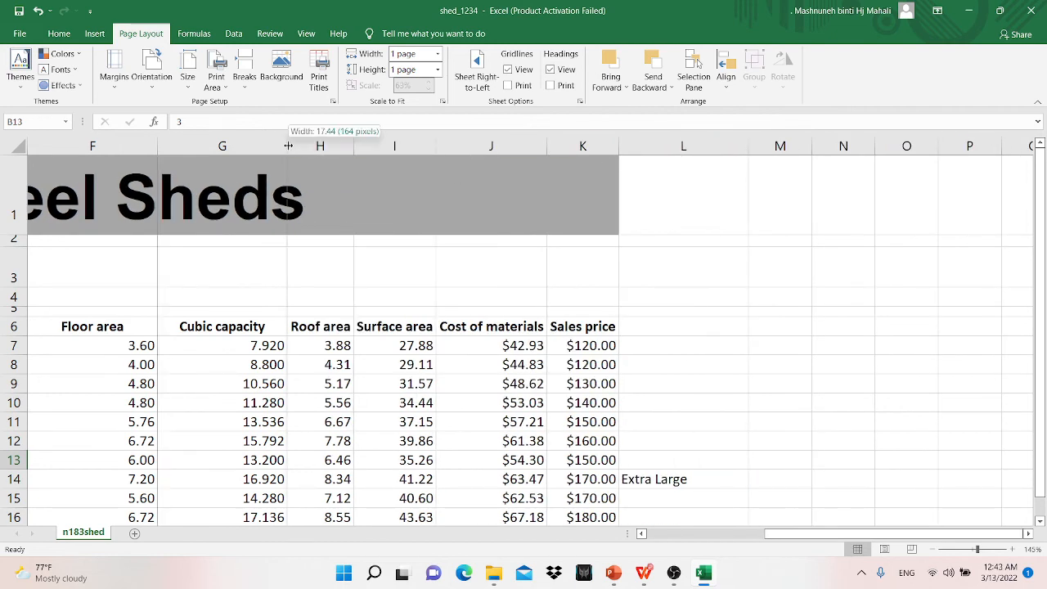
{"action": "double_click", "coordinate": [158, 146]}
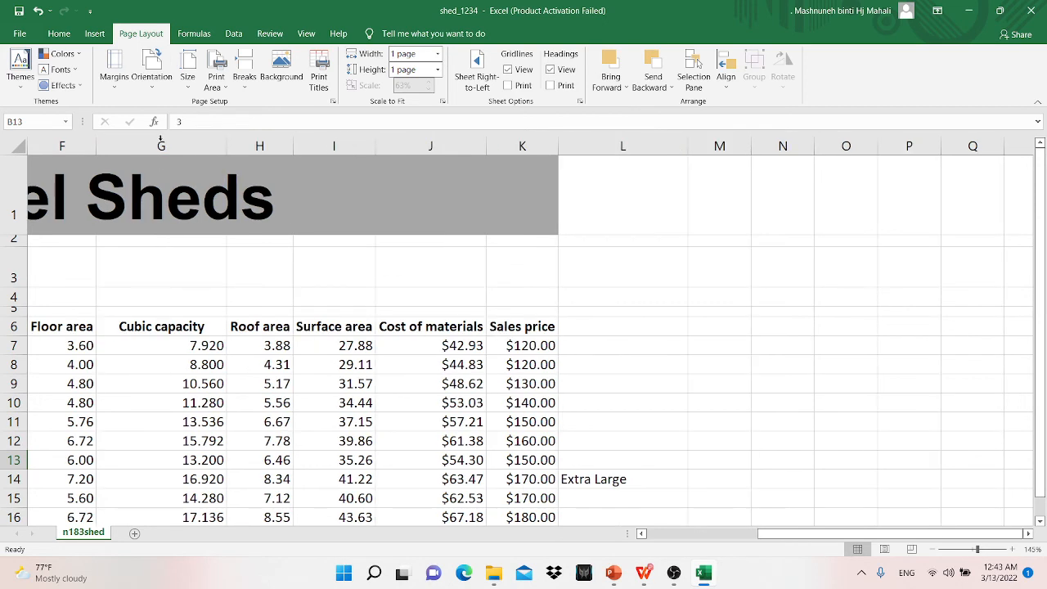
{"action": "double_click", "coordinate": [226, 145]}
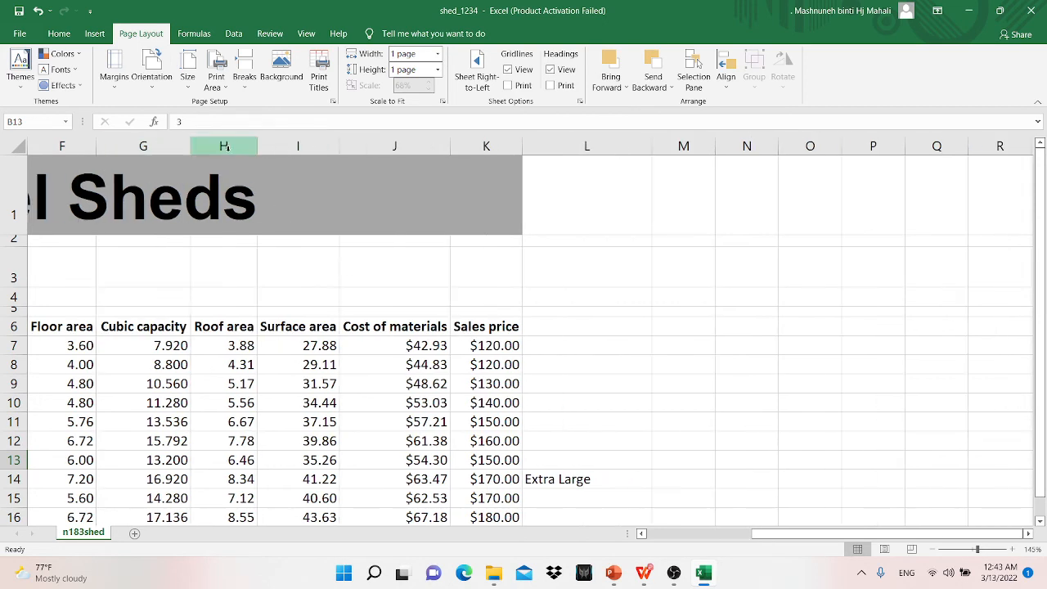
Narrow columns A to E, from Style to Apex height, to fit their contents
{"action": "left_click_drag", "start_coordinate": [781, 533], "coordinate": [667, 528]}
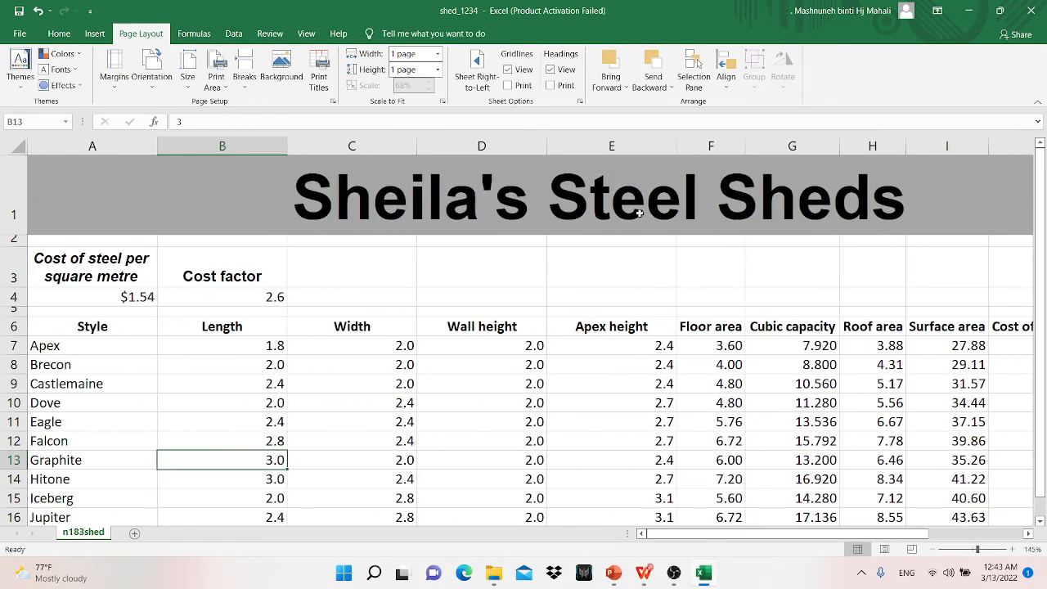
{"action": "double_click", "coordinate": [676, 146]}
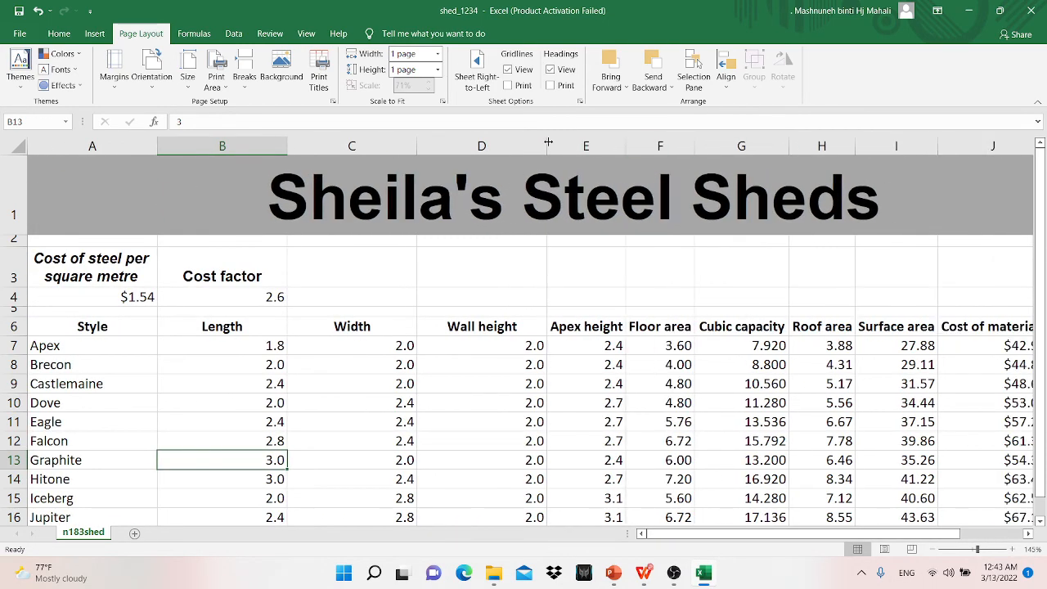
{"action": "double_click", "coordinate": [547, 146]}
{"action": "double_click", "coordinate": [416, 146]}
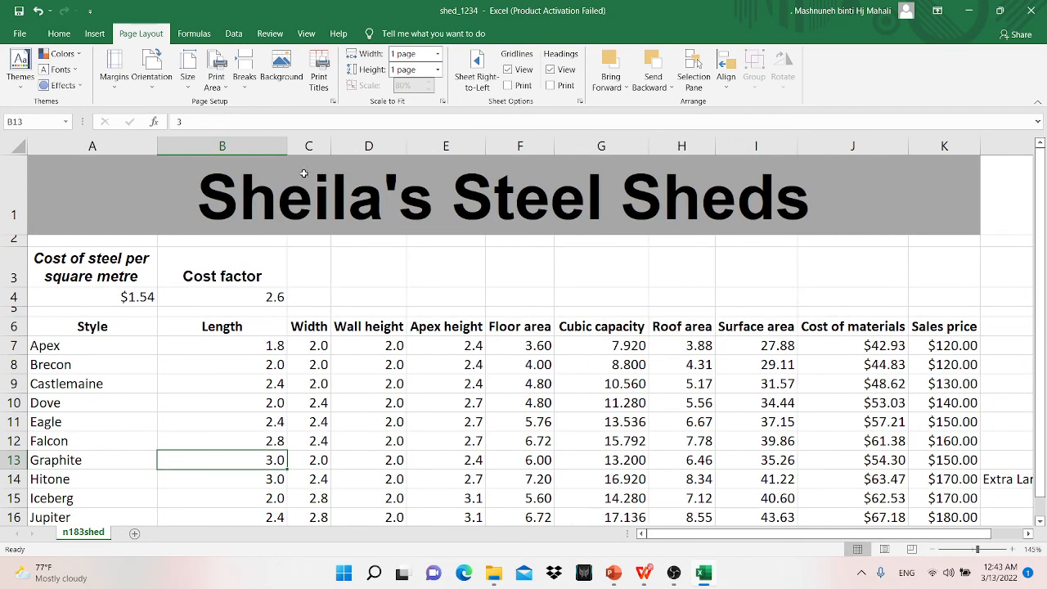
{"action": "double_click", "coordinate": [287, 145]}
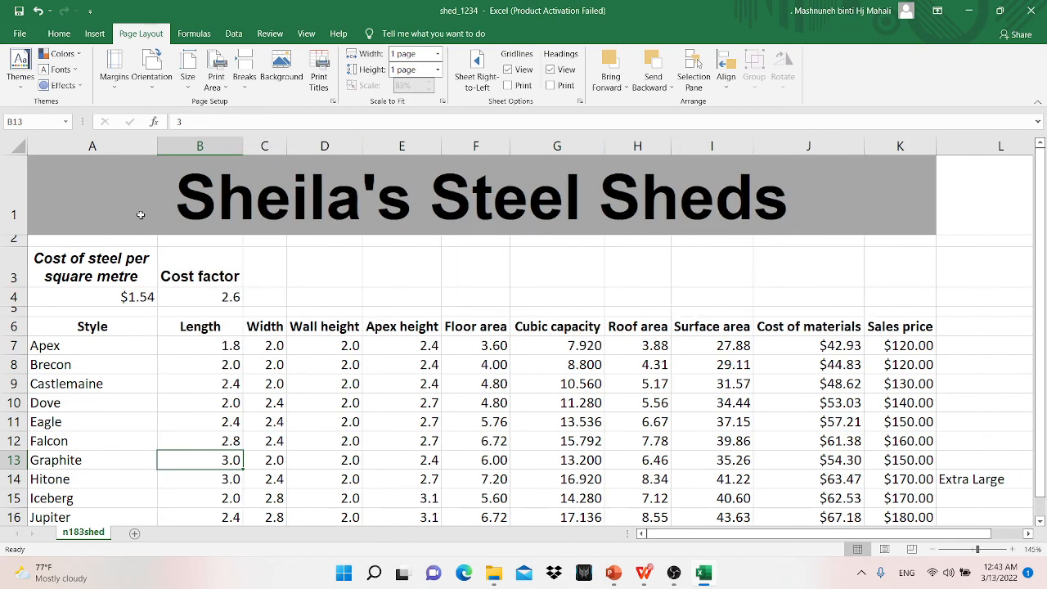
{"action": "double_click", "coordinate": [157, 146]}
Print the active sheet with Microsoft Print to PDF, saving it as "printout 2" in the 2018 NOV P3 - demo folder
{"action": "scroll", "coordinate": [201, 363], "scroll_direction": "down", "scroll_amount": 4}
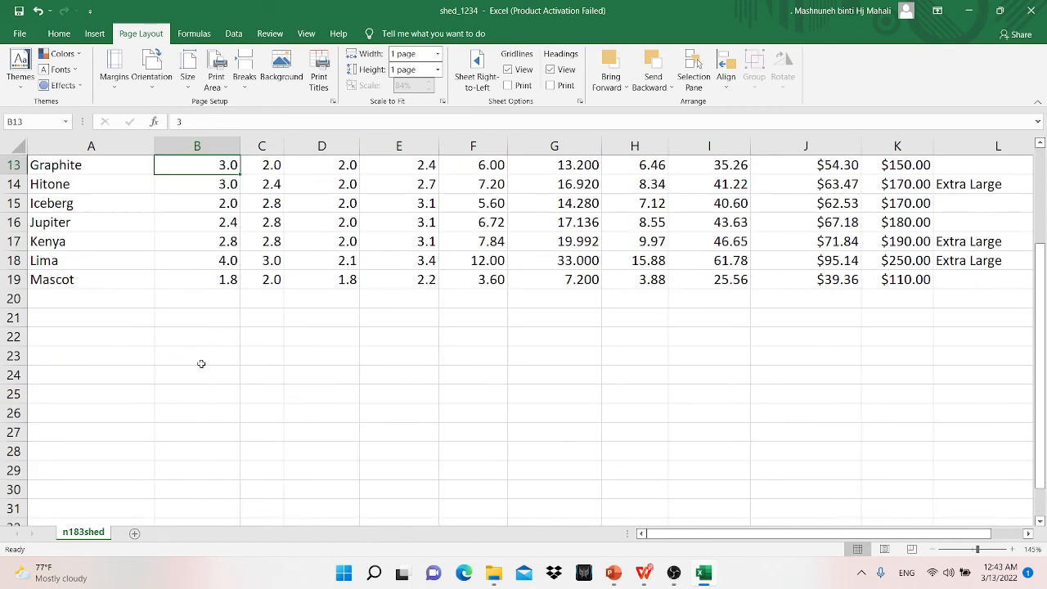
{"action": "scroll", "coordinate": [393, 390], "scroll_direction": "up", "scroll_amount": 4}
{"action": "scroll", "coordinate": [535, 430], "scroll_direction": "down", "scroll_amount": 1}
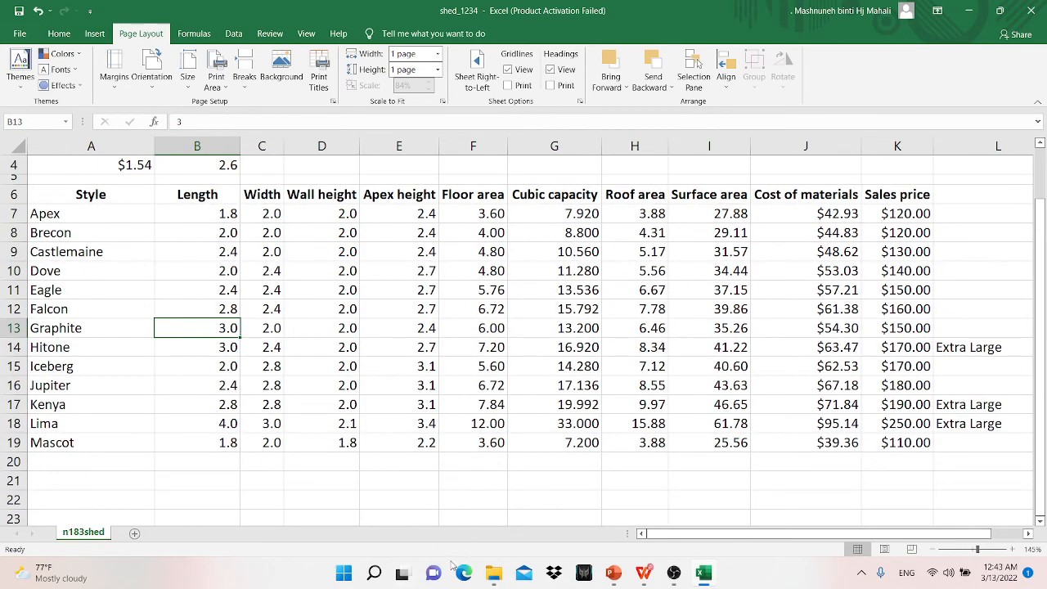
{"action": "left_click", "coordinate": [13, 33]}
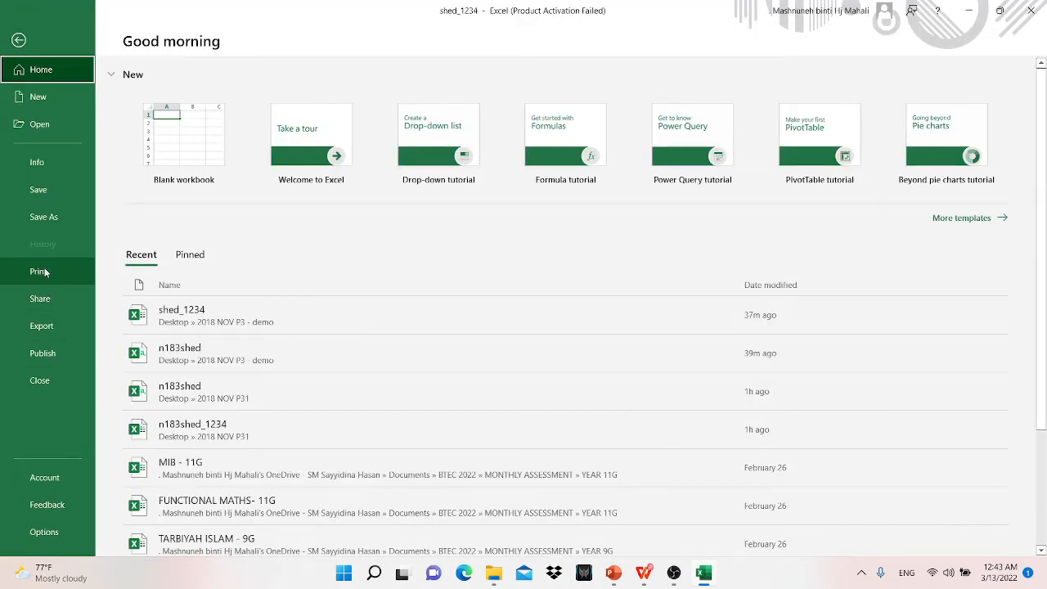
{"action": "left_click", "coordinate": [39, 271]}
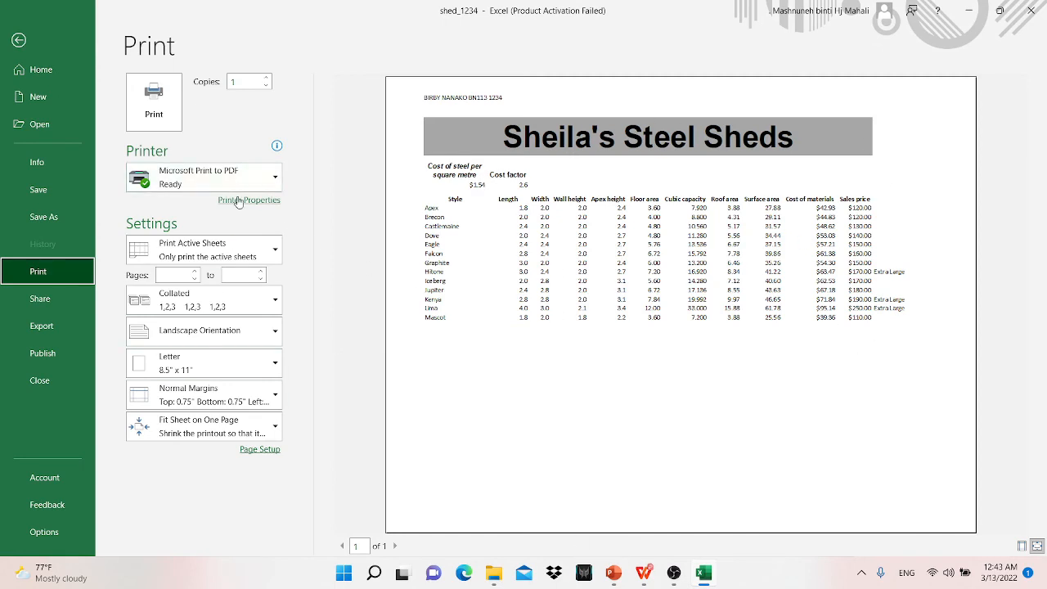
{"action": "left_click", "coordinate": [219, 179]}
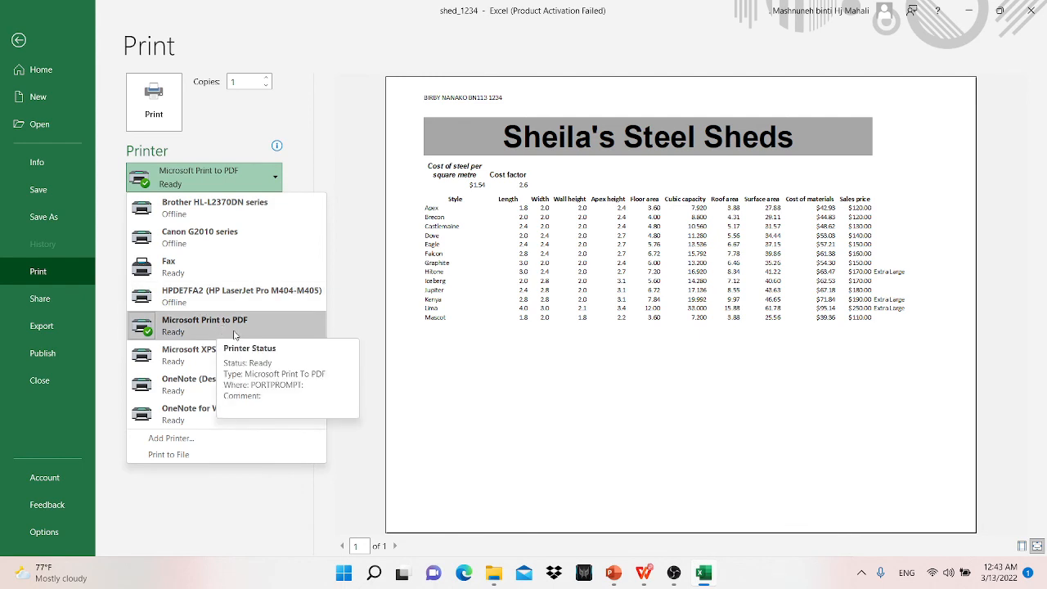
{"action": "left_click", "coordinate": [234, 327]}
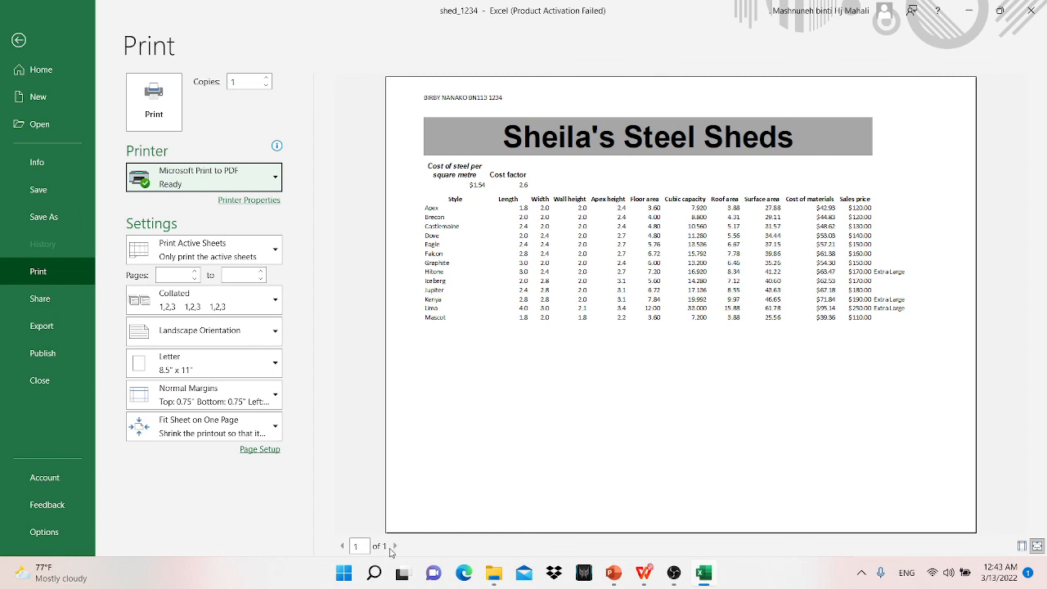
{"action": "left_click", "coordinate": [179, 103]}
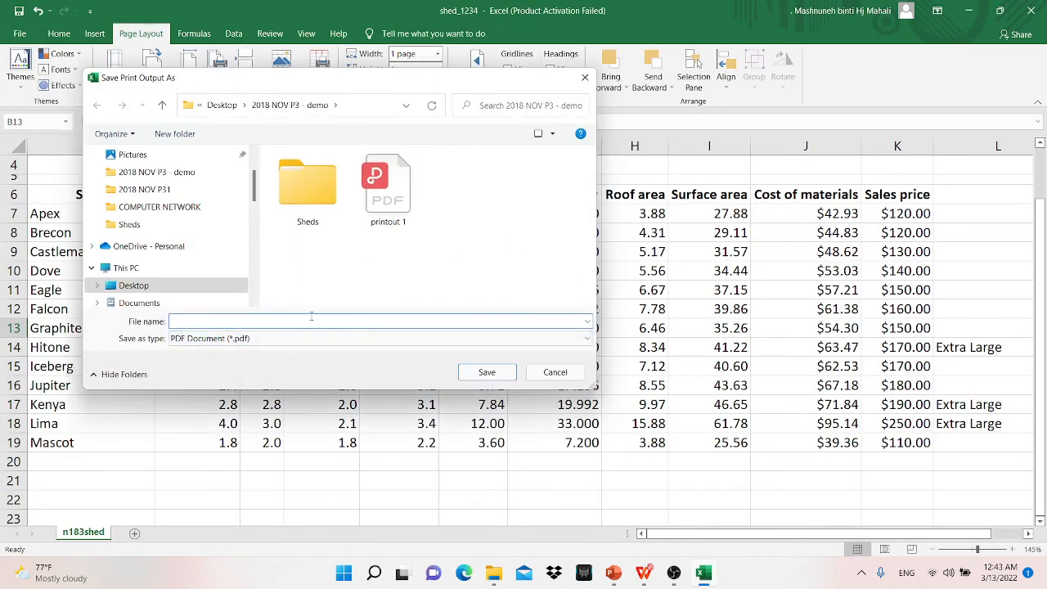
{"action": "type", "text": "printou"}
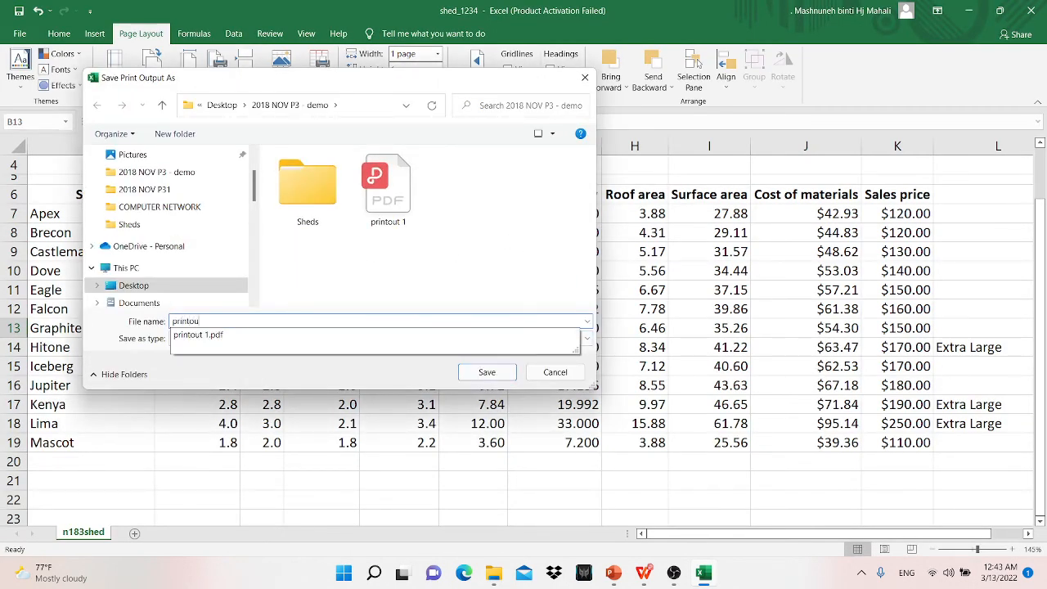
{"action": "type", "text": "t 2"}
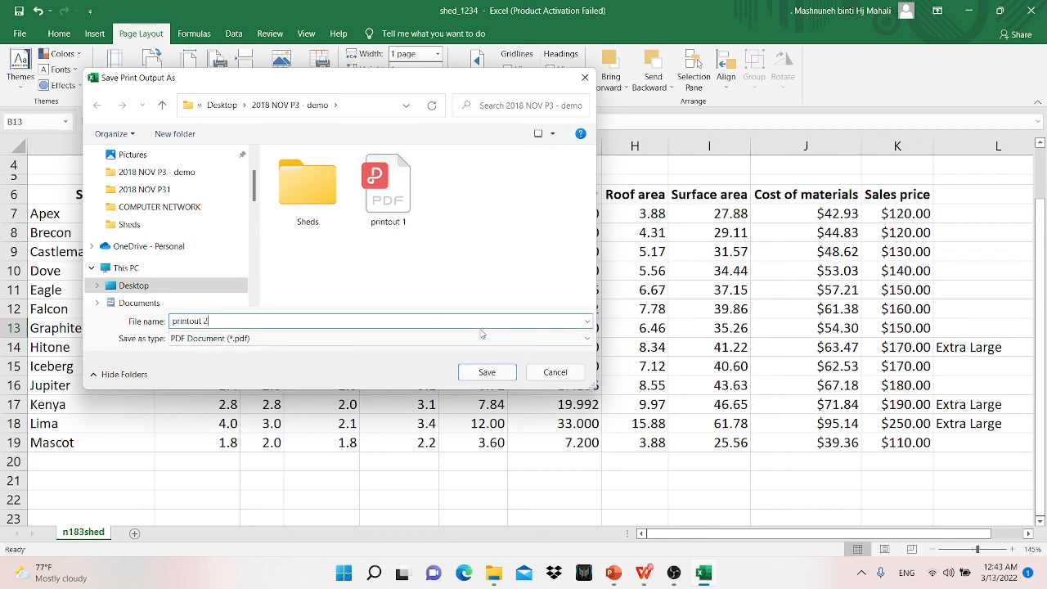
{"action": "left_click", "coordinate": [486, 374]}
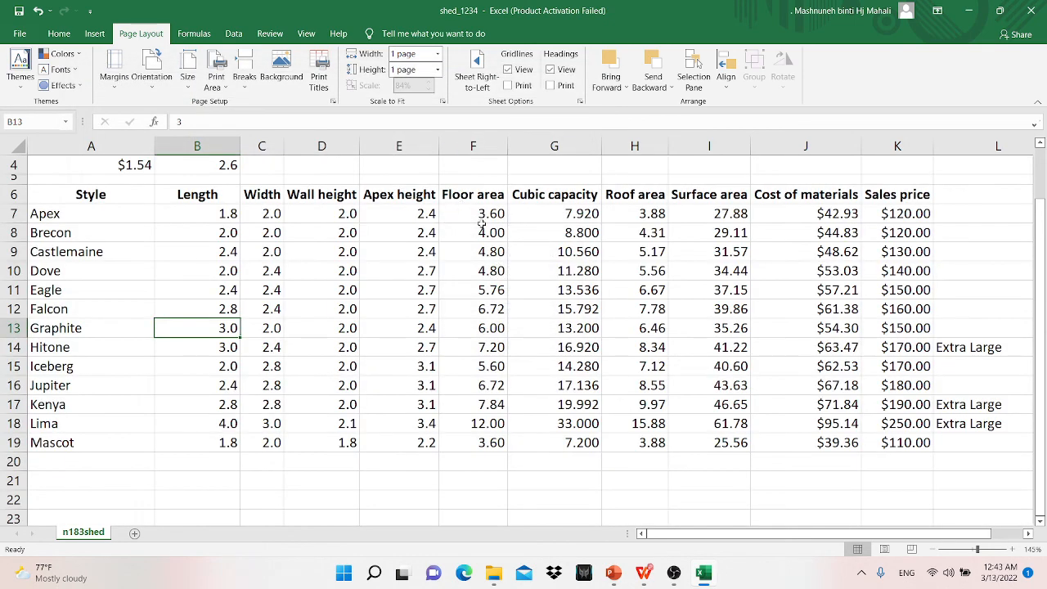
Switch to the exam paper in WPS Office and read the remaining Printout 2 and Printout 3 instructions through to its end
{"action": "left_click", "coordinate": [970, 11]}
{"action": "scroll", "coordinate": [380, 249], "scroll_direction": "down", "scroll_amount": 3}
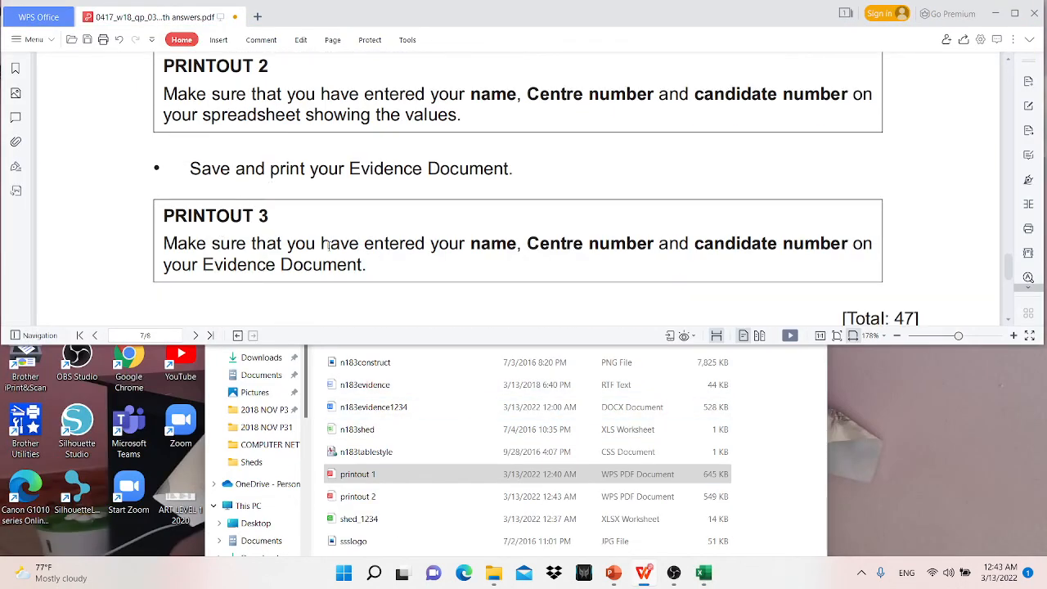
{"action": "scroll", "coordinate": [536, 214], "scroll_direction": "down", "scroll_amount": 1}
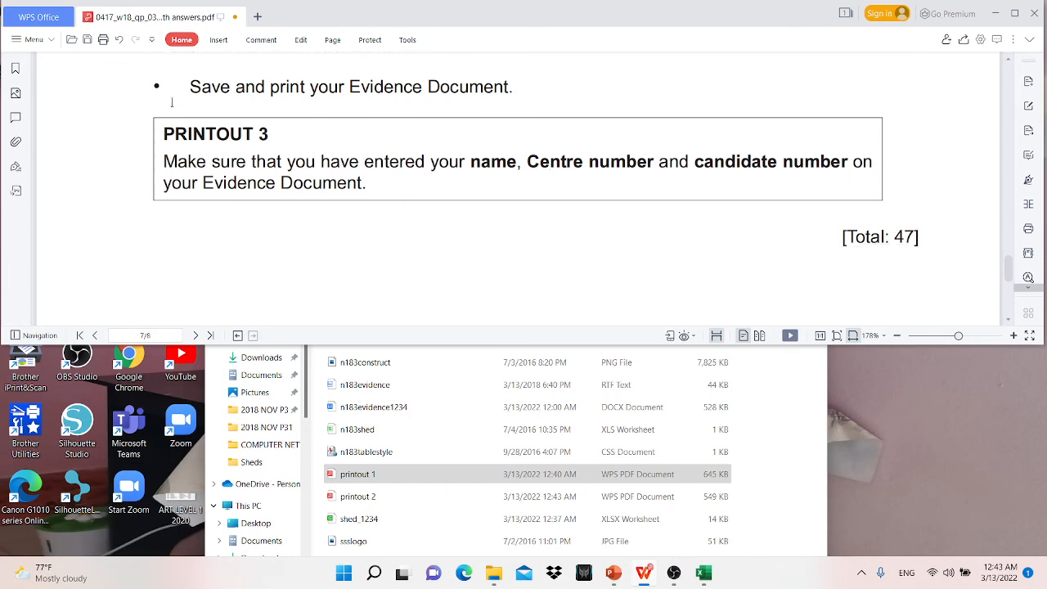
{"action": "double_click", "coordinate": [610, 16]}
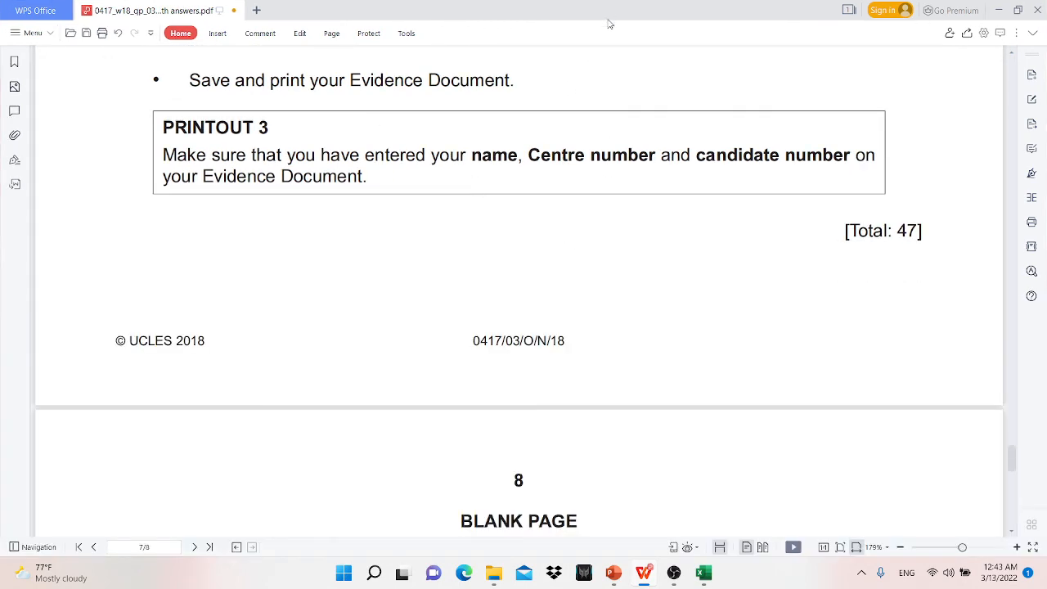
{"action": "scroll", "coordinate": [610, 318], "scroll_direction": "down", "scroll_amount": 2}
{"action": "scroll", "coordinate": [635, 340], "scroll_direction": "up", "scroll_amount": 3}
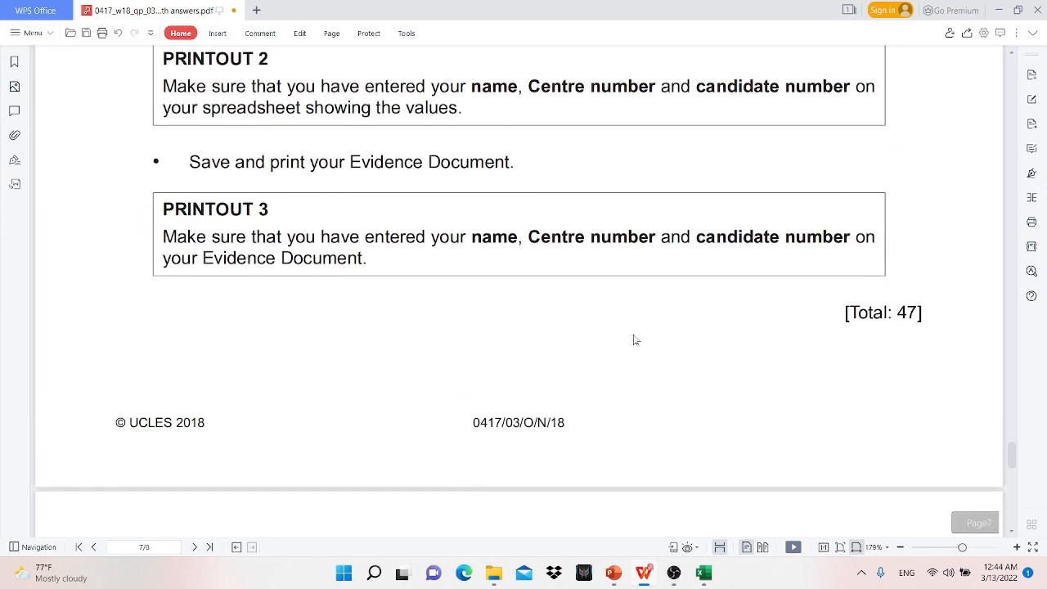
{"action": "left_click", "coordinate": [1001, 11]}
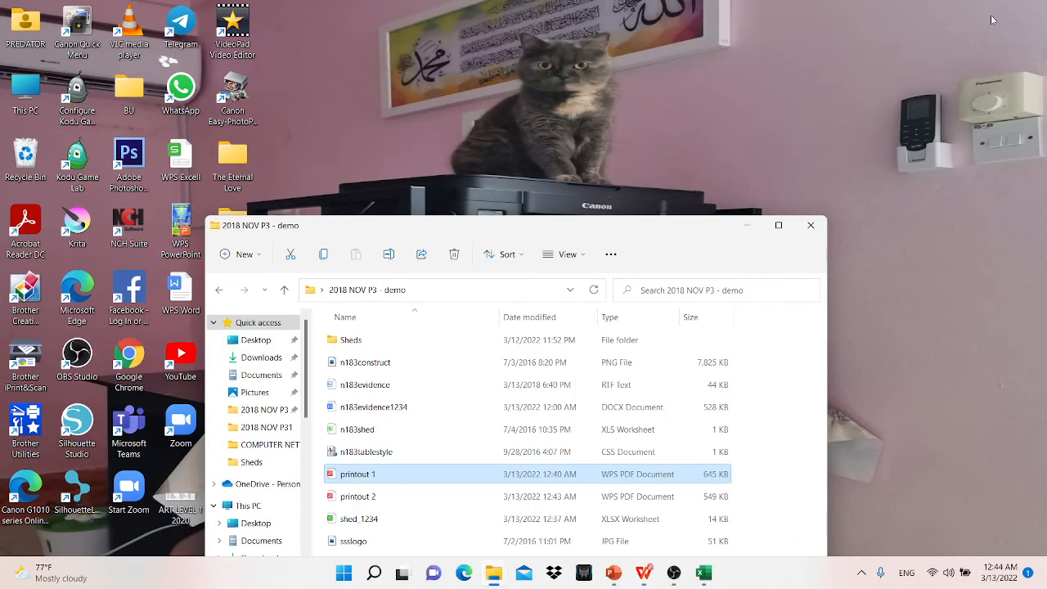
Return to the shed_1234 workbook in Excel and close it, saving the changes
{"action": "left_click", "coordinate": [705, 574]}
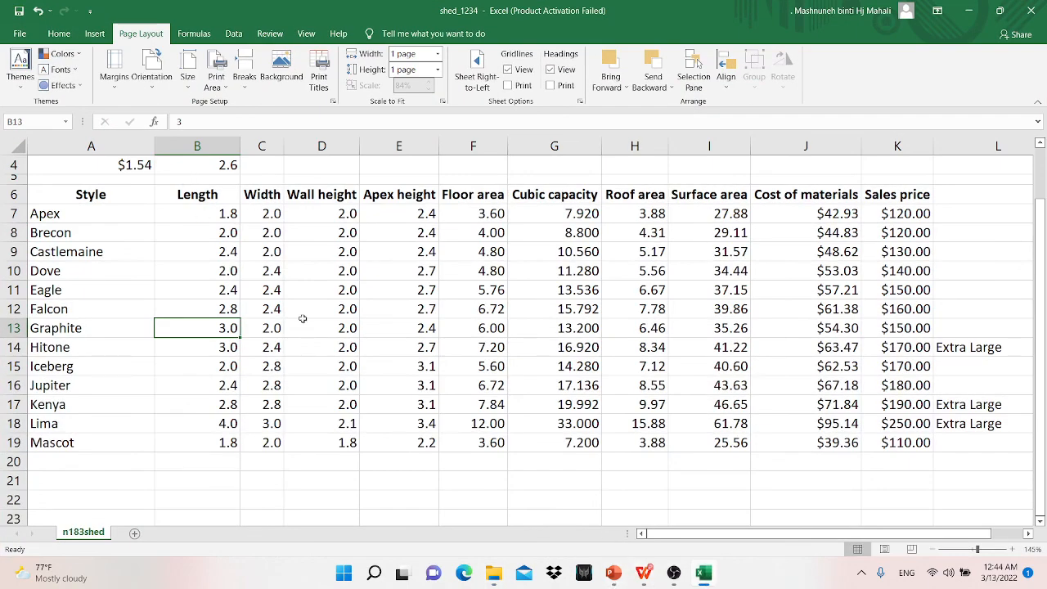
{"action": "scroll", "coordinate": [303, 318], "scroll_direction": "up", "scroll_amount": 1}
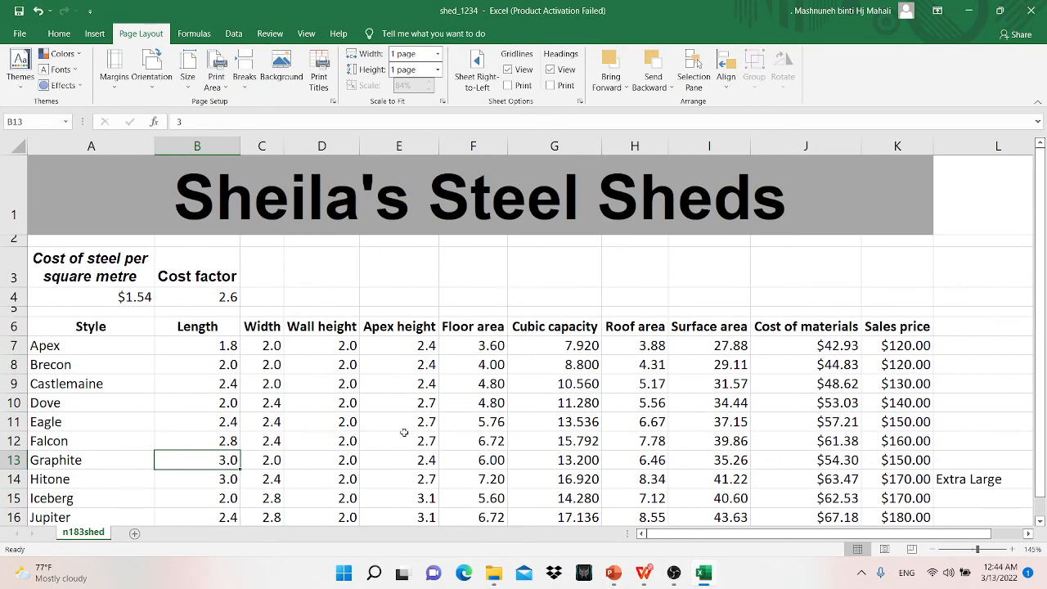
{"action": "left_click", "coordinate": [1031, 11]}
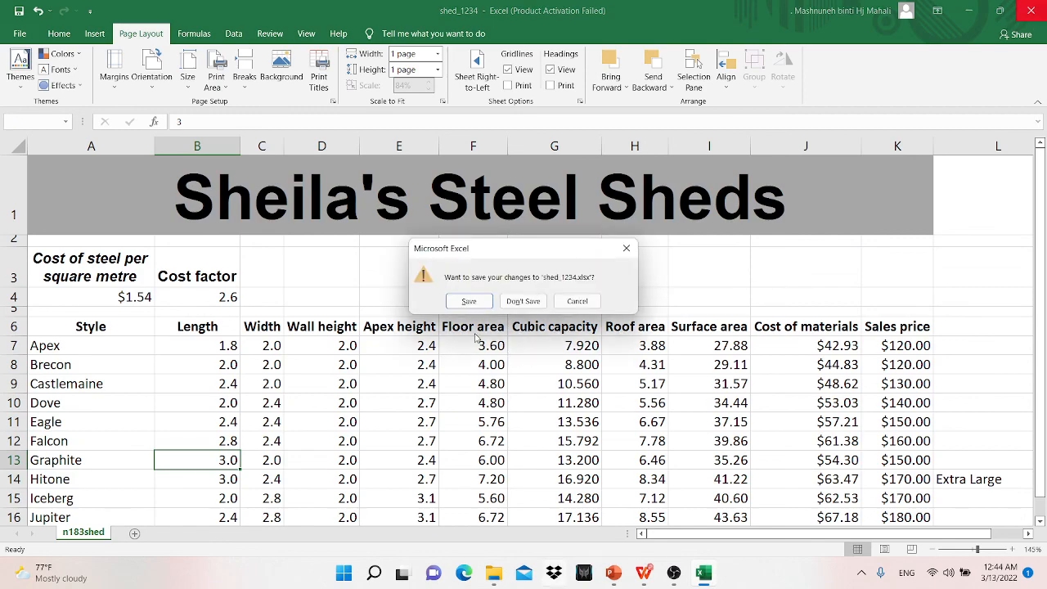
{"action": "left_click", "coordinate": [471, 302]}
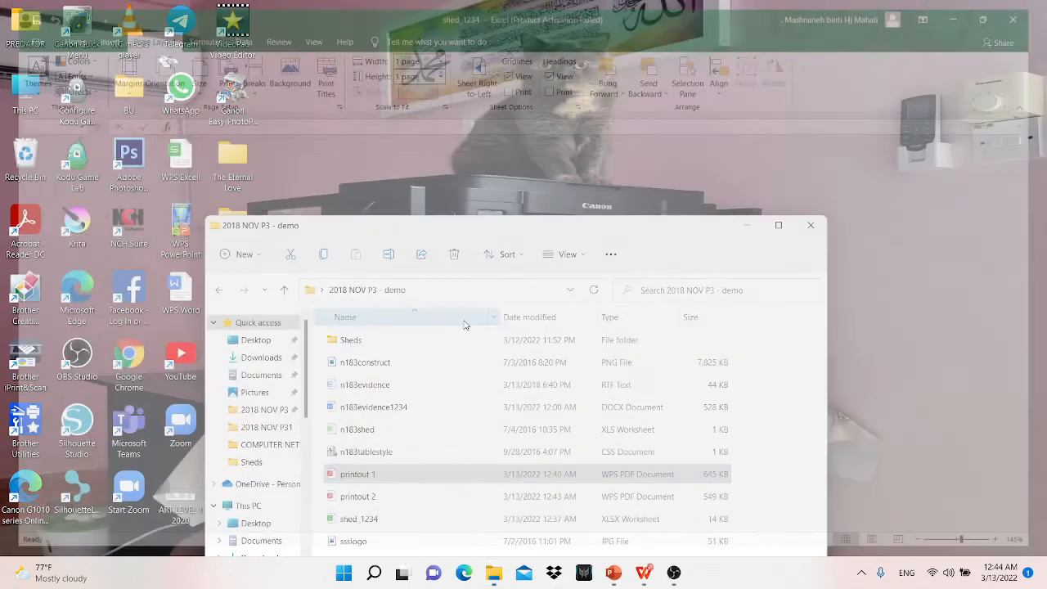
Check the 2018 NOV P3 - demo folder for the evidence document n183evidence1234 and the PDFs printout 1 and printout 2
{"action": "left_click_drag", "start_coordinate": [516, 234], "coordinate": [458, 82]}
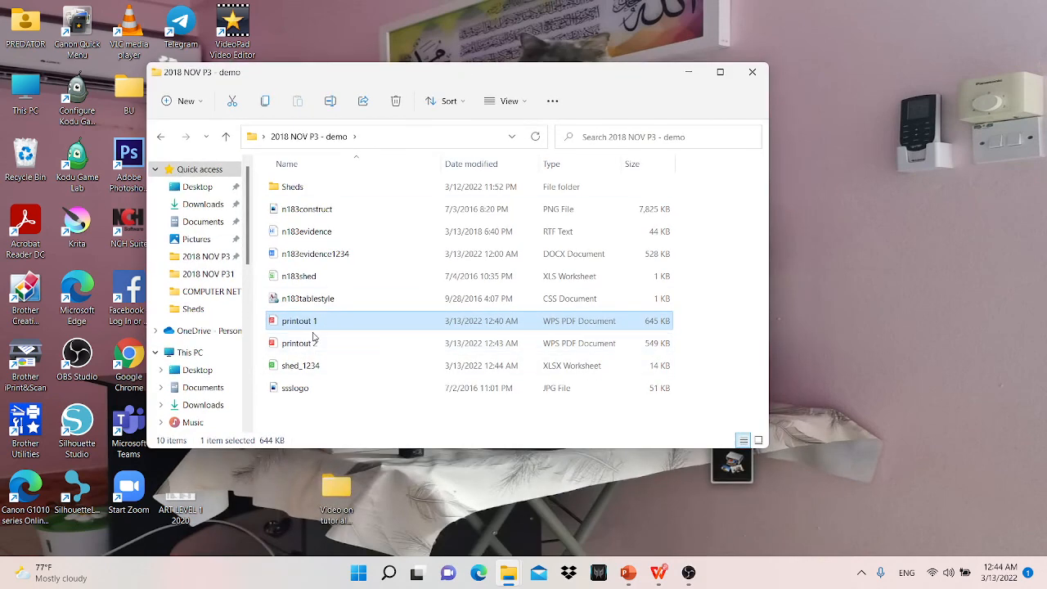
{"action": "left_click", "coordinate": [324, 259]}
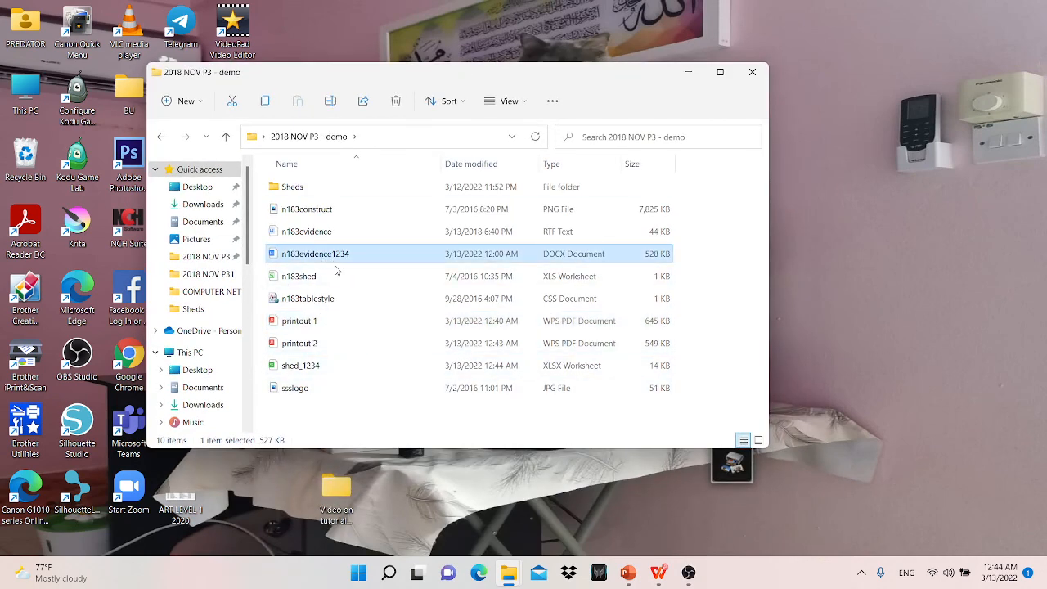
{"action": "left_click", "coordinate": [321, 325]}
{"action": "left_click", "coordinate": [324, 347]}
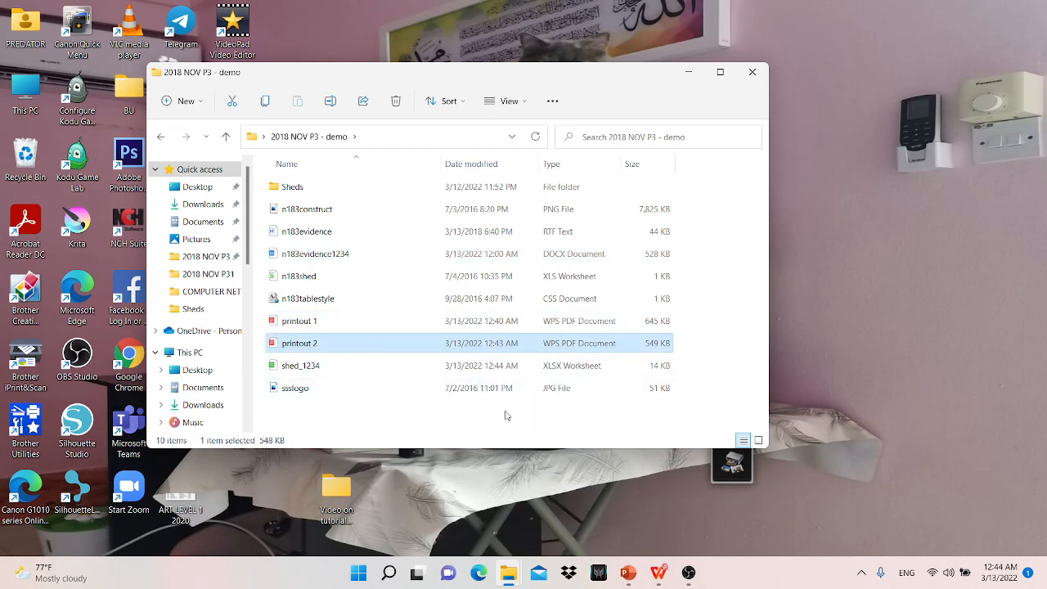
{"action": "left_click", "coordinate": [863, 575]}
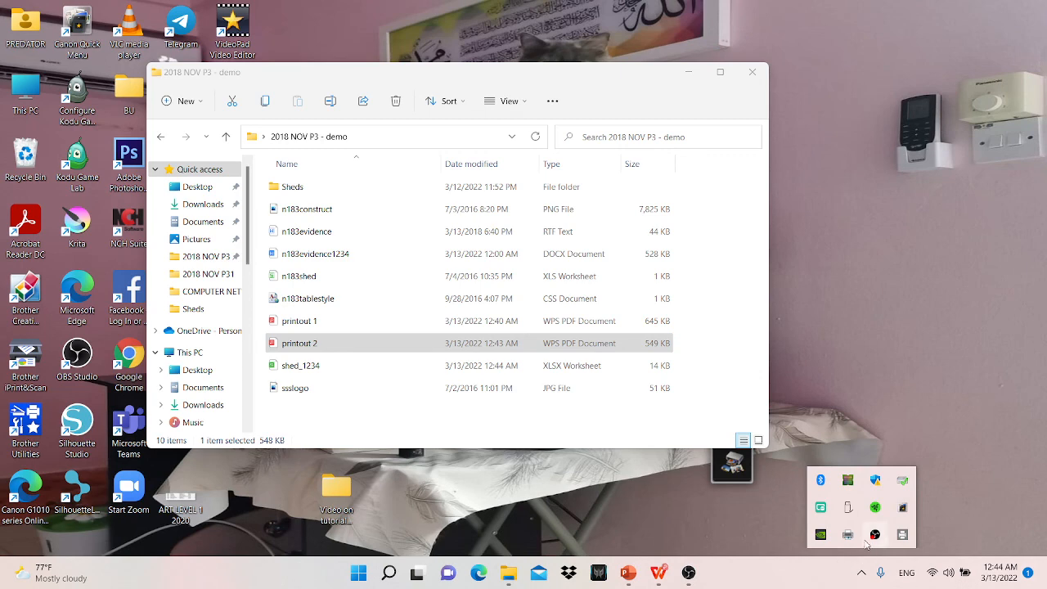